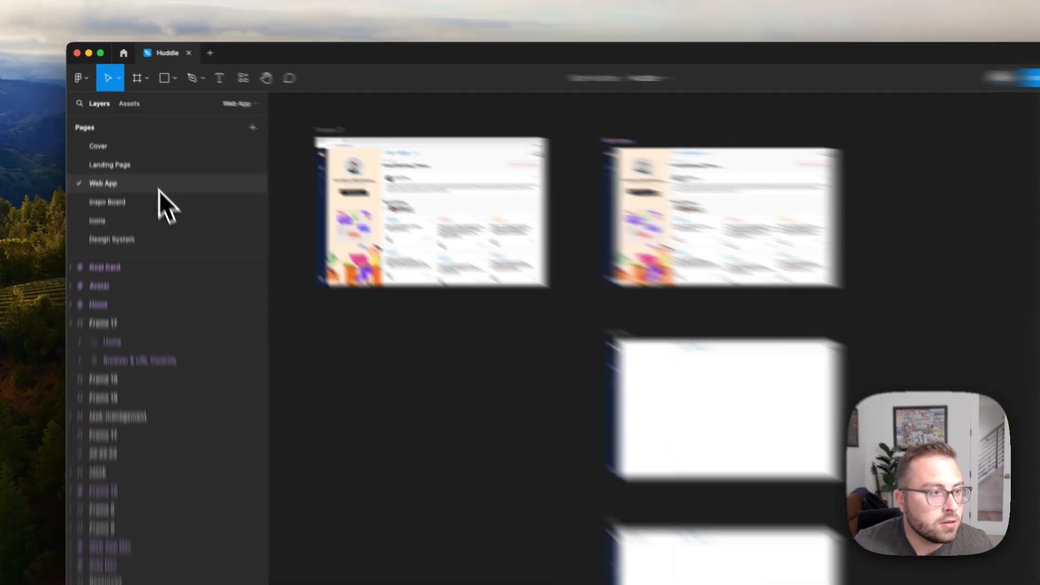
Rename the Web App page to "Web App - Member".
{"action": "double_click", "coordinate": [155, 185]}
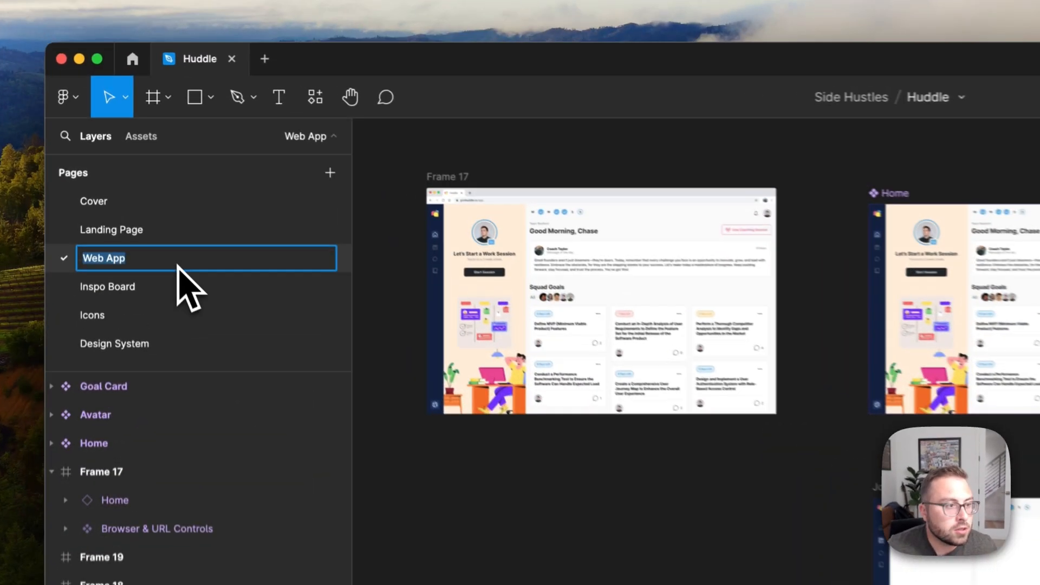
{"action": "key", "text": "Right"}
{"action": "type", "text": "- "}
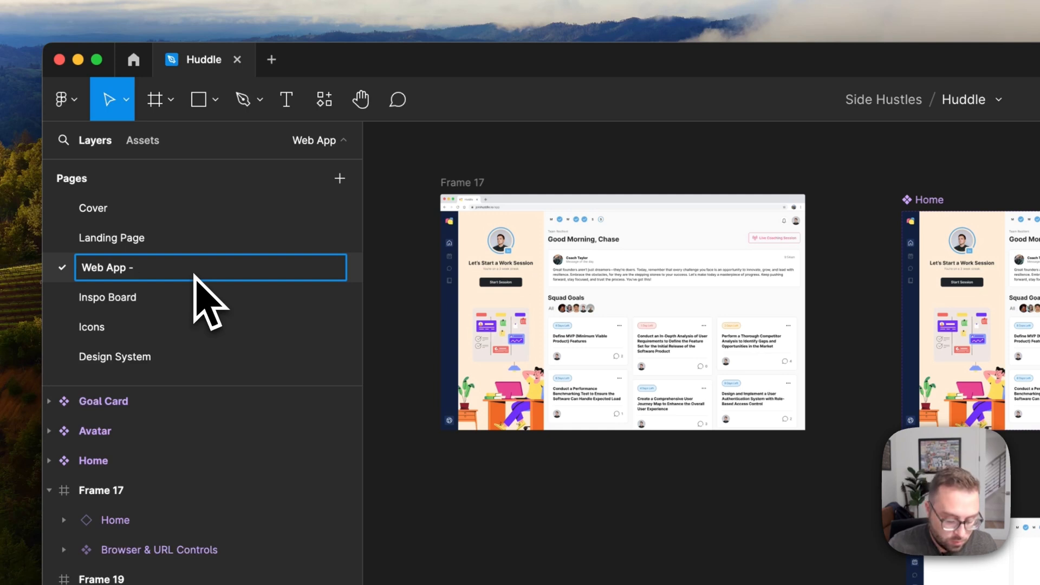
{"action": "type", "text": "Member"}
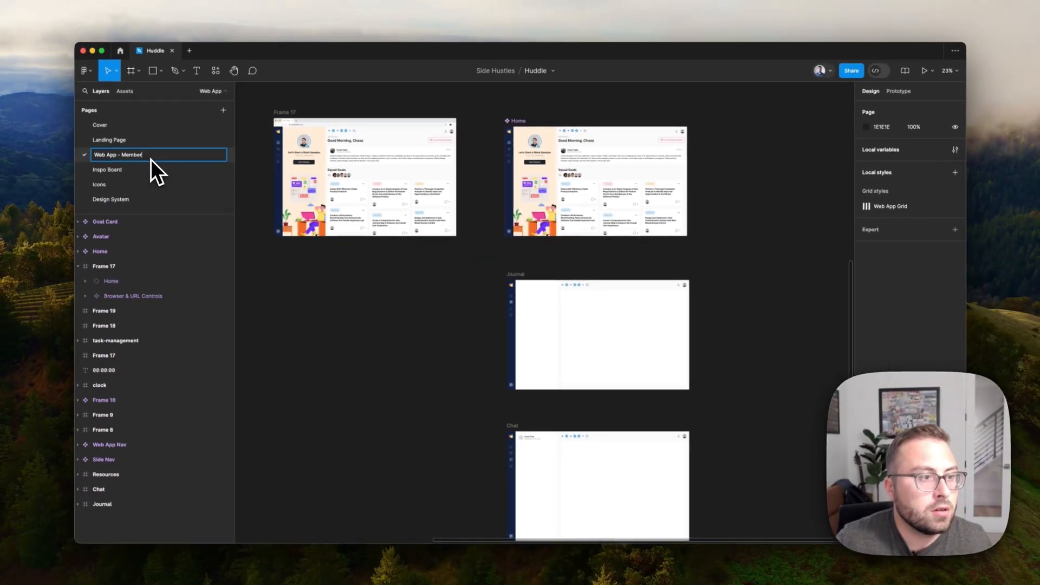
{"action": "key", "text": "Return"}
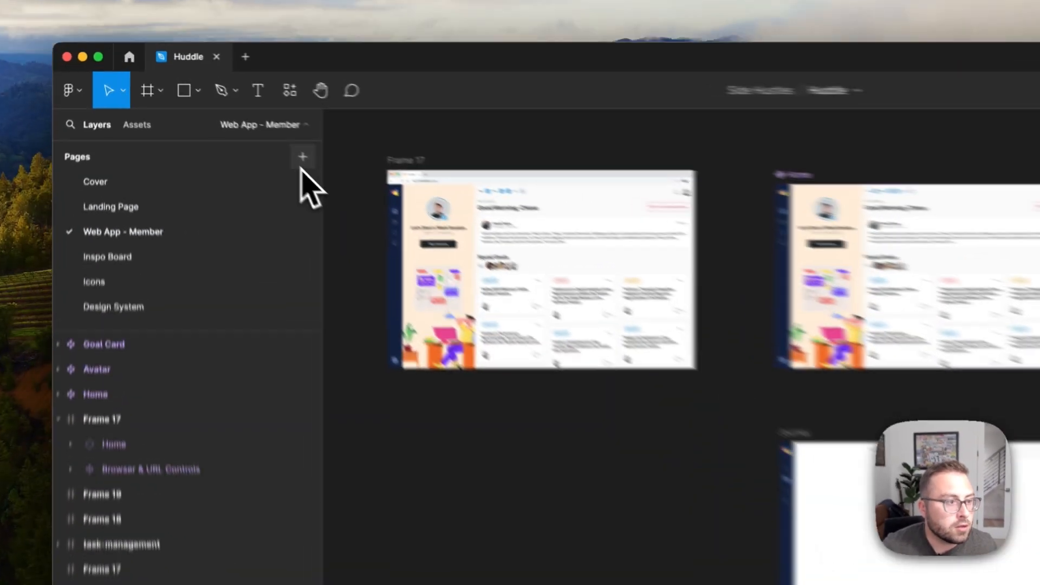
Add a new page named "Web App - Coach" below the member page.
{"action": "left_click", "coordinate": [223, 110]}
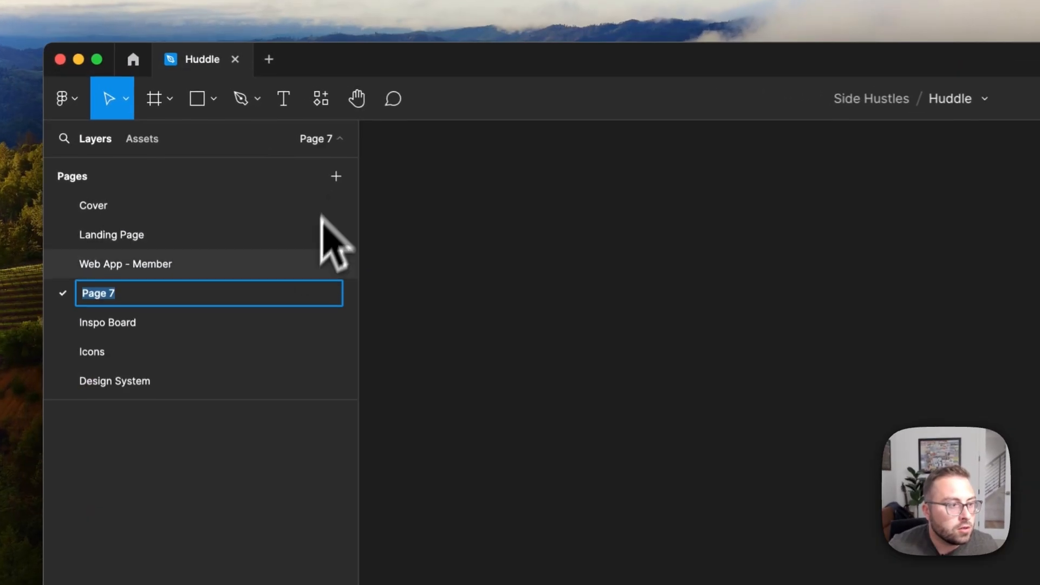
{"action": "type", "text": "W"}
{"action": "type", "text": "eb App -"}
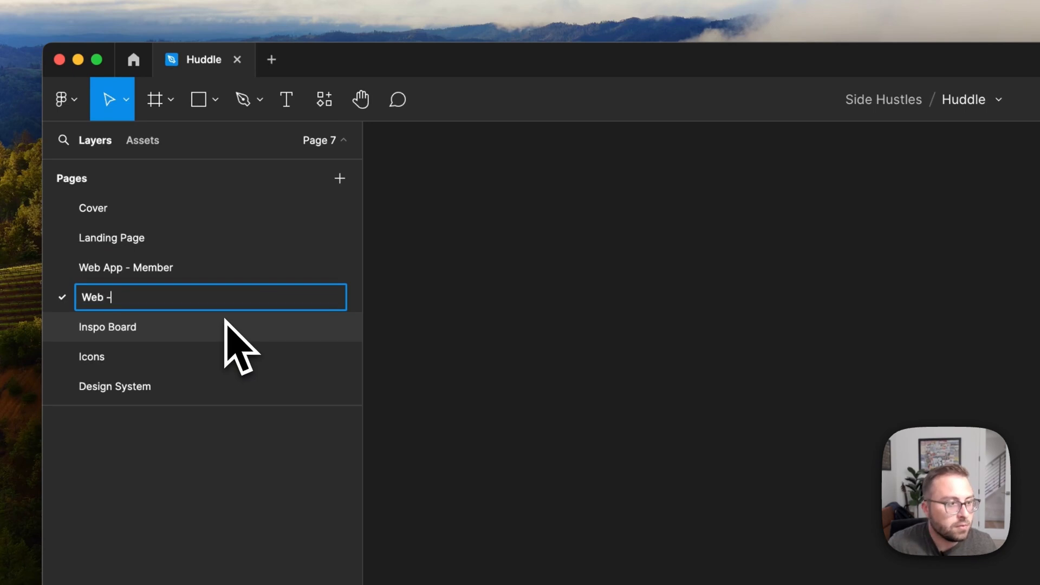
{"action": "key", "text": "Left"}
{"action": "type", "text": "App -"}
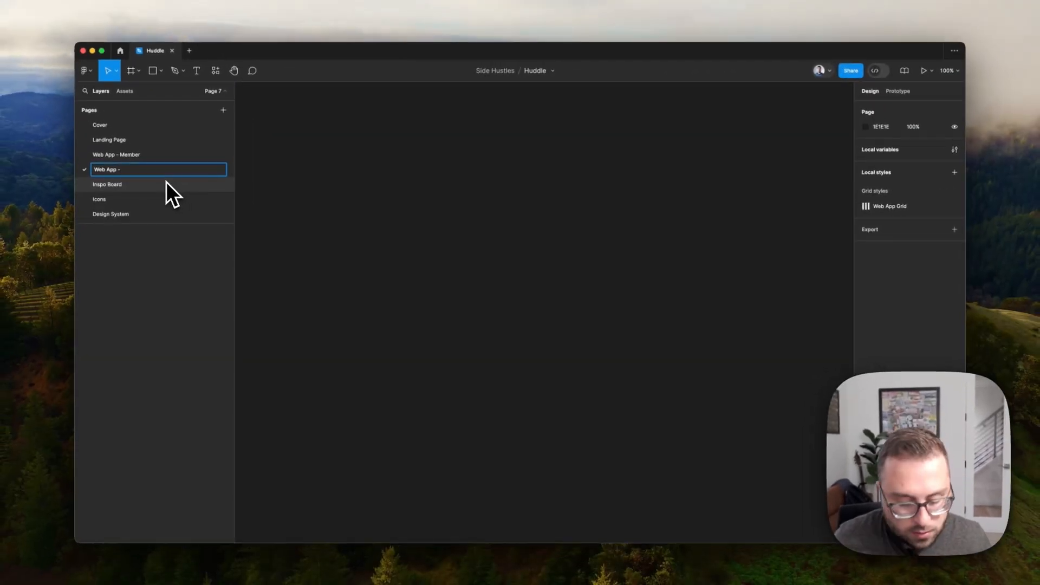
{"action": "type", "text": " Coach"}
{"action": "key", "text": "Return"}
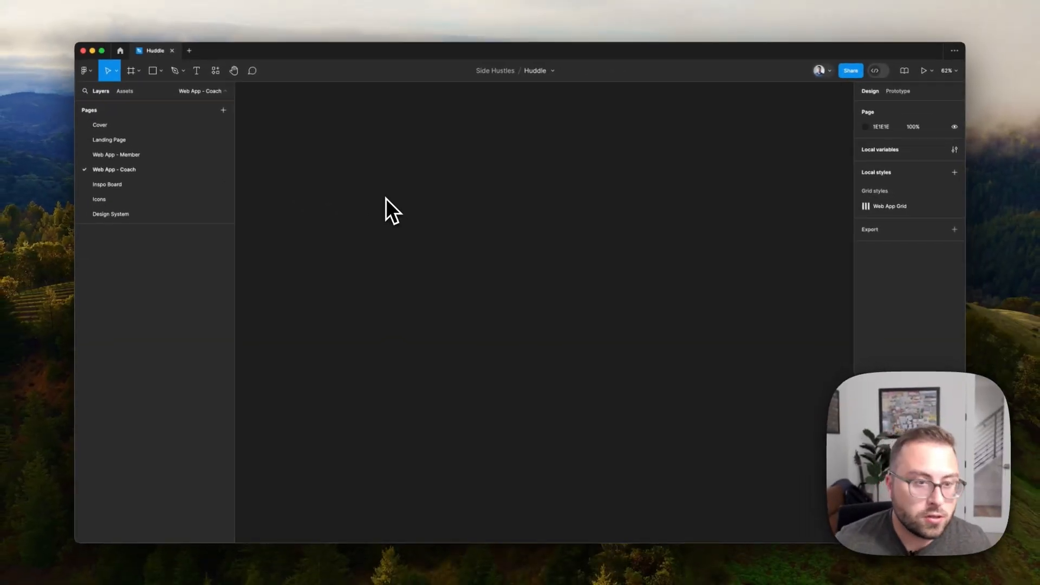
Create a MacBook Pro 16" frame on the coach page and make it a flow starting point with the default name.
{"action": "key", "text": "f"}
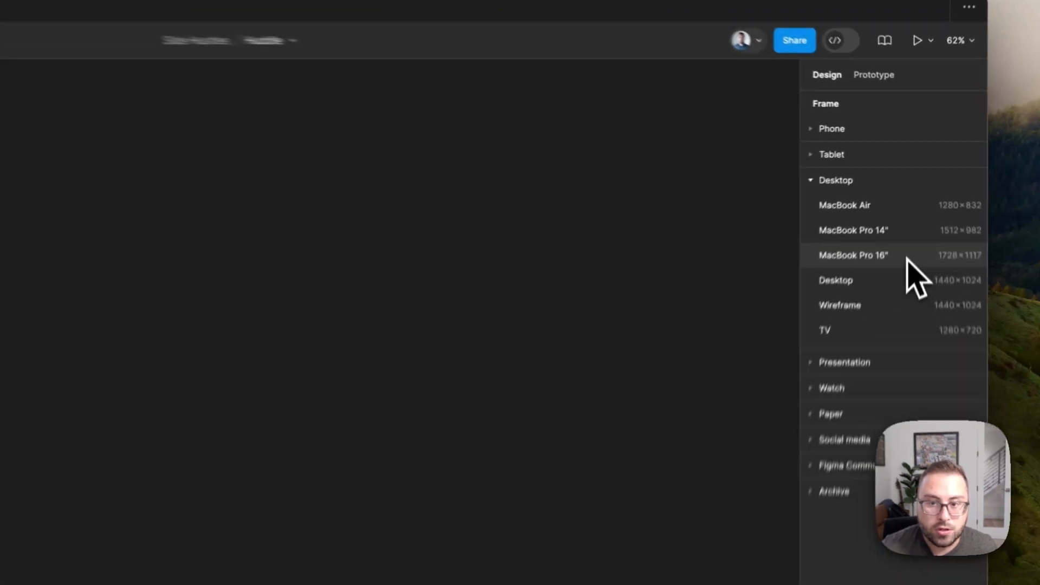
{"action": "left_click", "coordinate": [901, 198]}
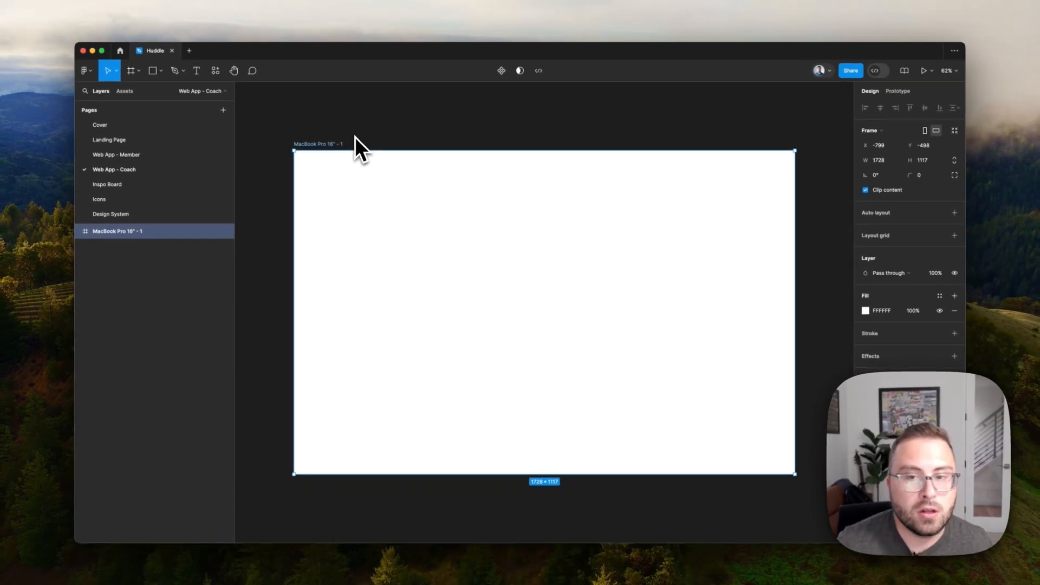
{"action": "left_click", "coordinate": [897, 91]}
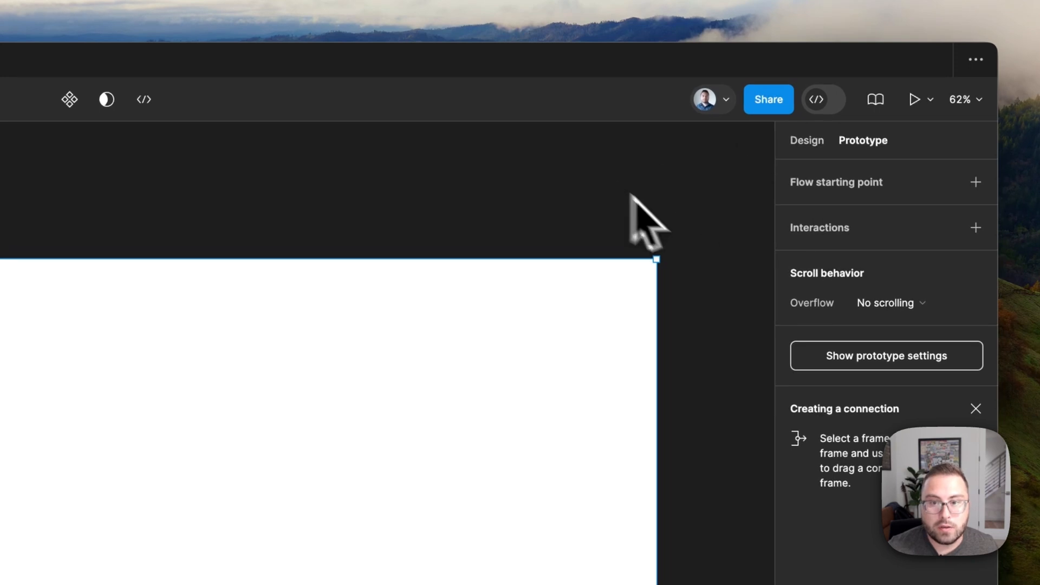
{"action": "left_click", "coordinate": [976, 182]}
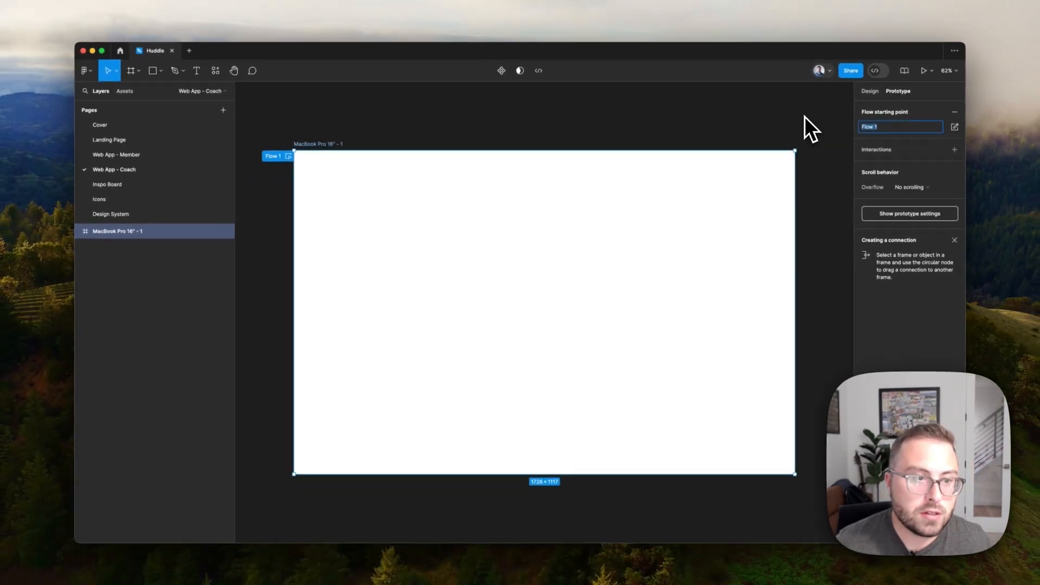
{"action": "key", "text": "Return"}
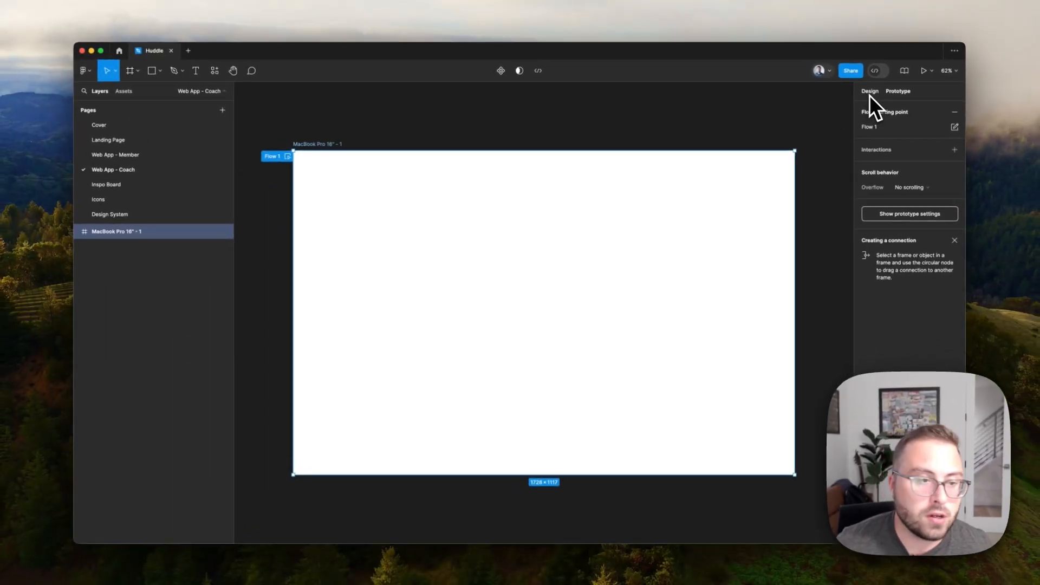
Apply the Web App Grid layout grid style to the MacBook Pro 16" frame.
{"action": "left_click", "coordinate": [869, 92]}
{"action": "key", "text": "Escape"}
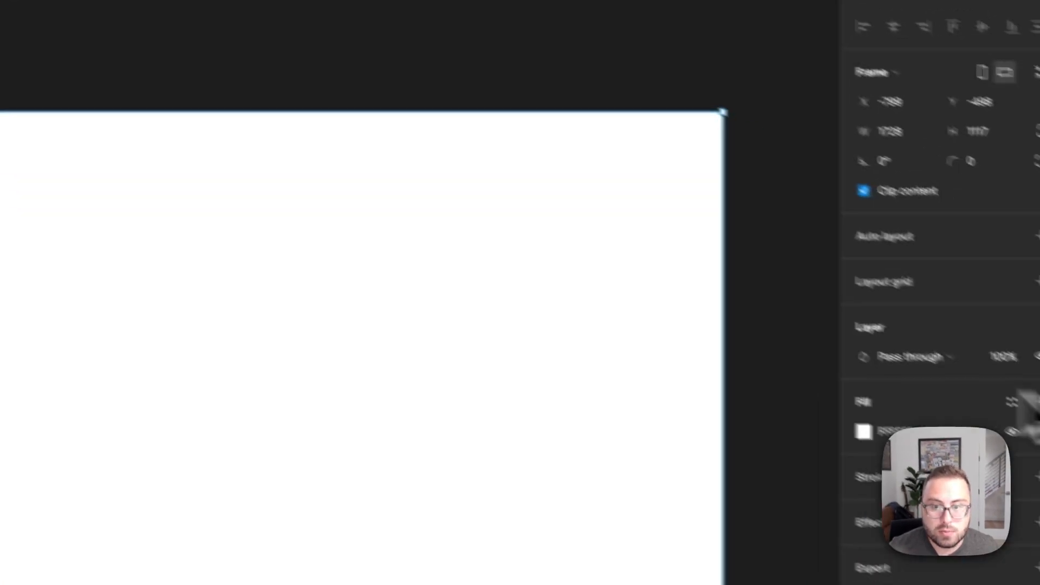
{"action": "left_click", "coordinate": [946, 246]}
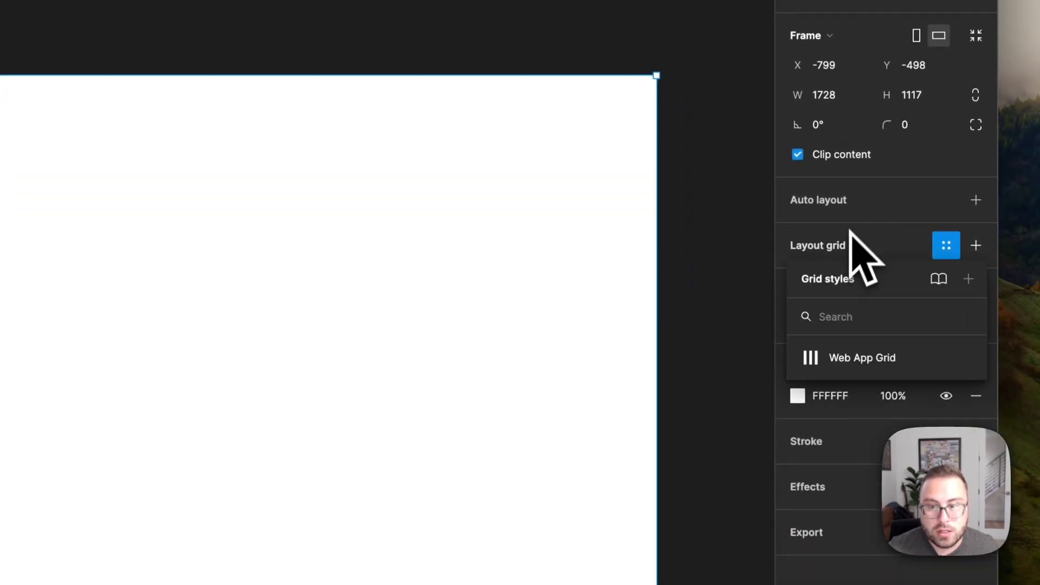
{"action": "left_click", "coordinate": [872, 358]}
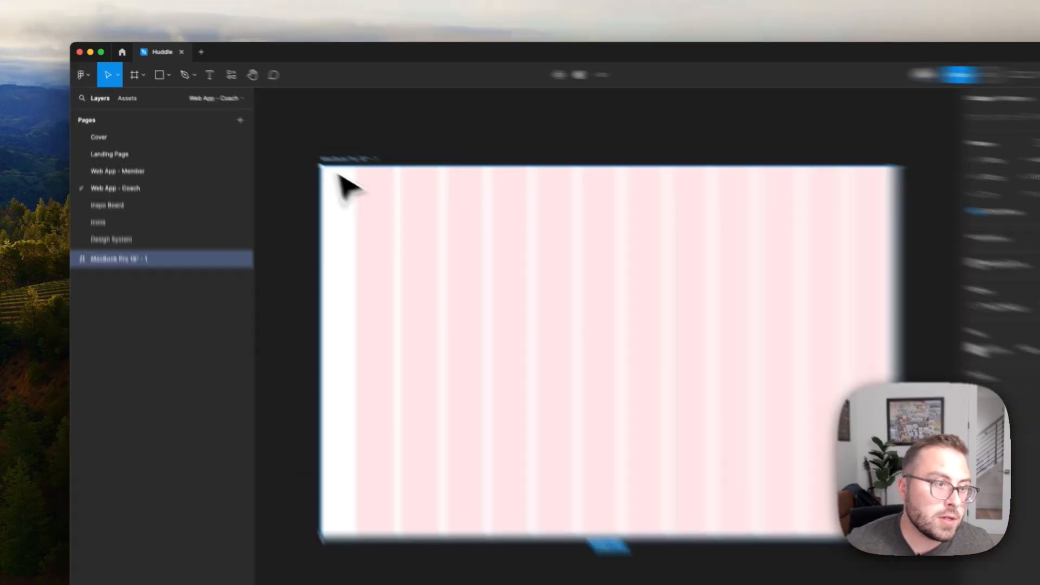
{"action": "left_click", "coordinate": [320, 126]}
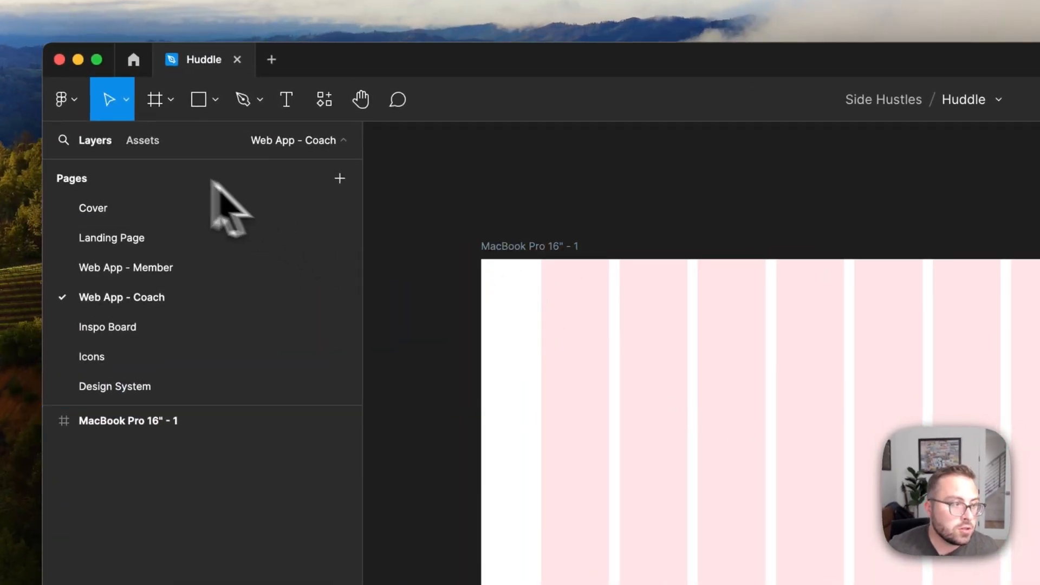
Place an instance of the Side Nav component from the Web App - Member local components in the frame.
{"action": "left_click", "coordinate": [142, 140]}
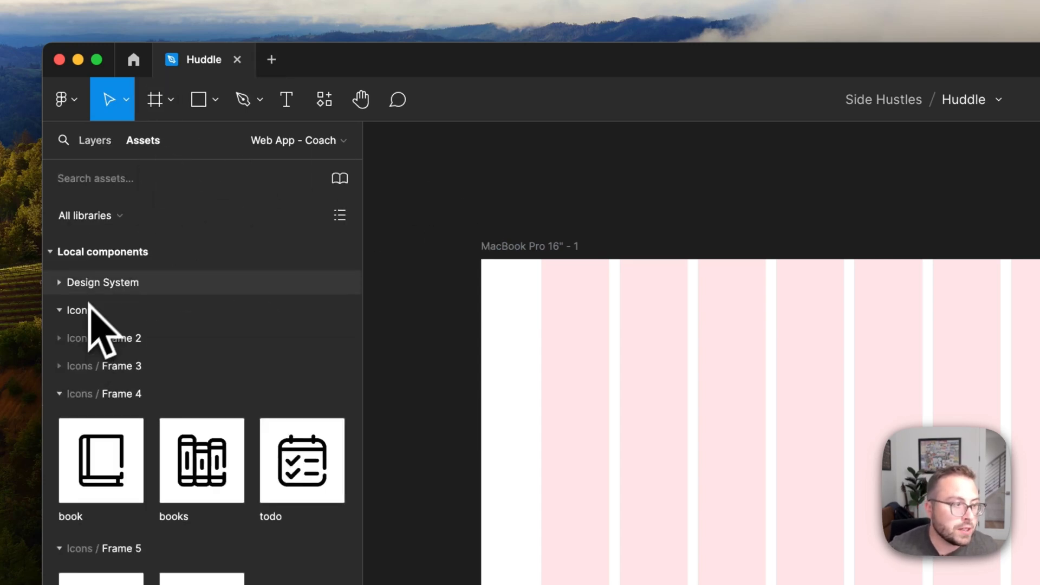
{"action": "left_click", "coordinate": [97, 284]}
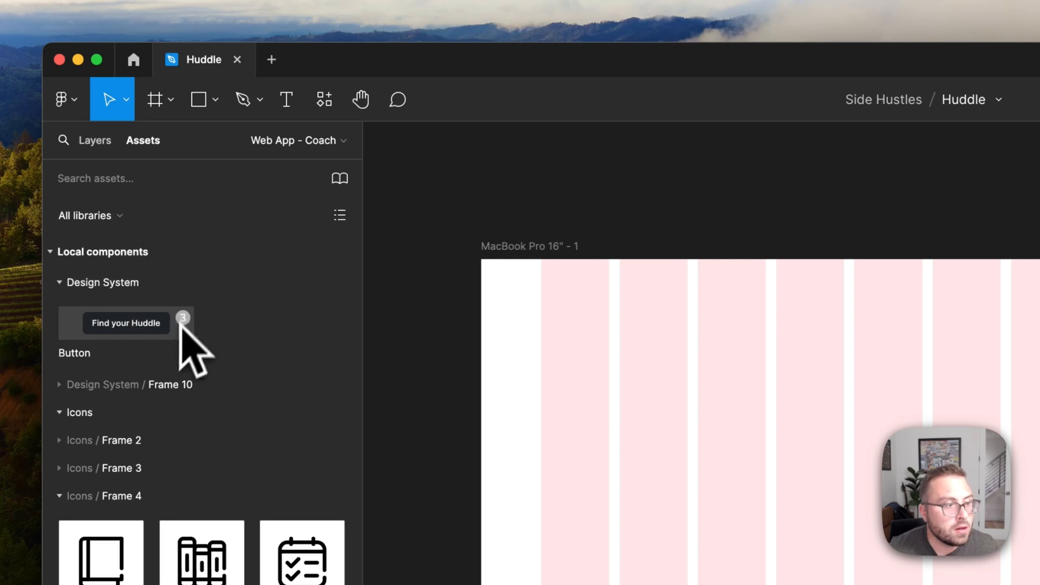
{"action": "left_click", "coordinate": [92, 384]}
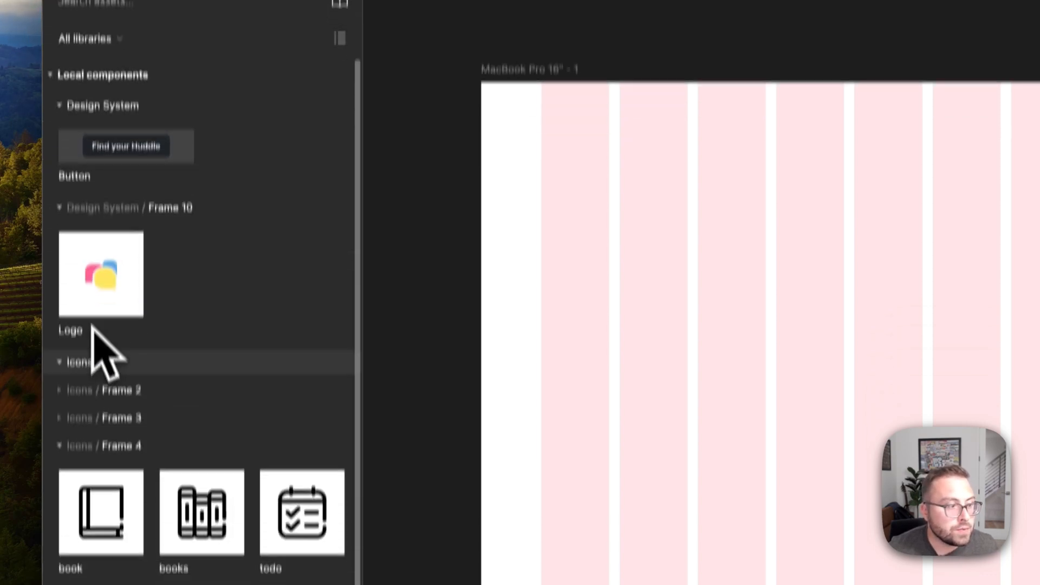
{"action": "scroll", "coordinate": [91, 433], "scroll_direction": "down", "scroll_amount": 1}
{"action": "scroll", "coordinate": [85, 416], "scroll_direction": "down", "scroll_amount": 2}
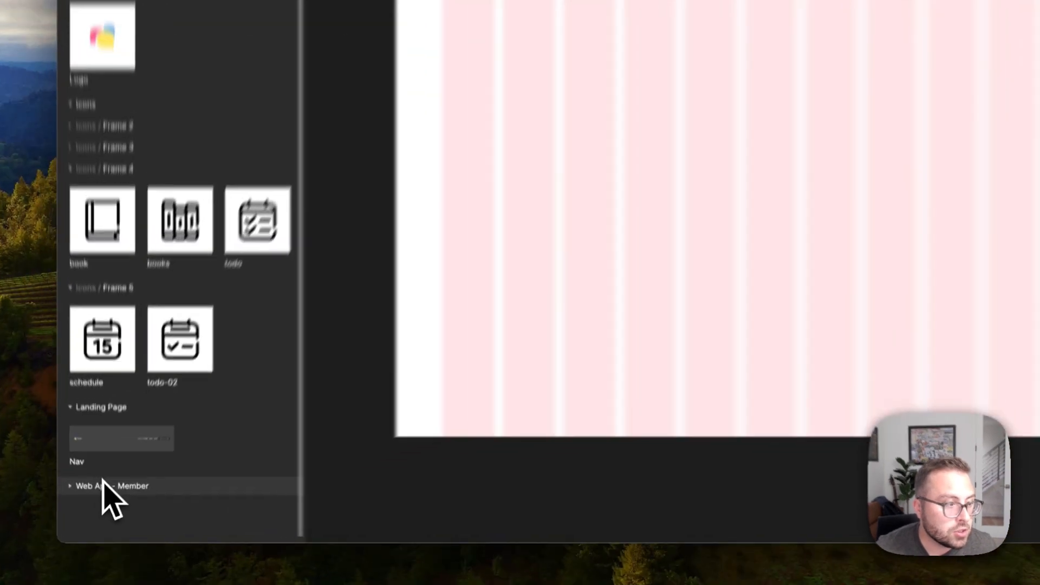
{"action": "left_click", "coordinate": [103, 506]}
{"action": "scroll", "coordinate": [103, 468], "scroll_direction": "down", "scroll_amount": 5}
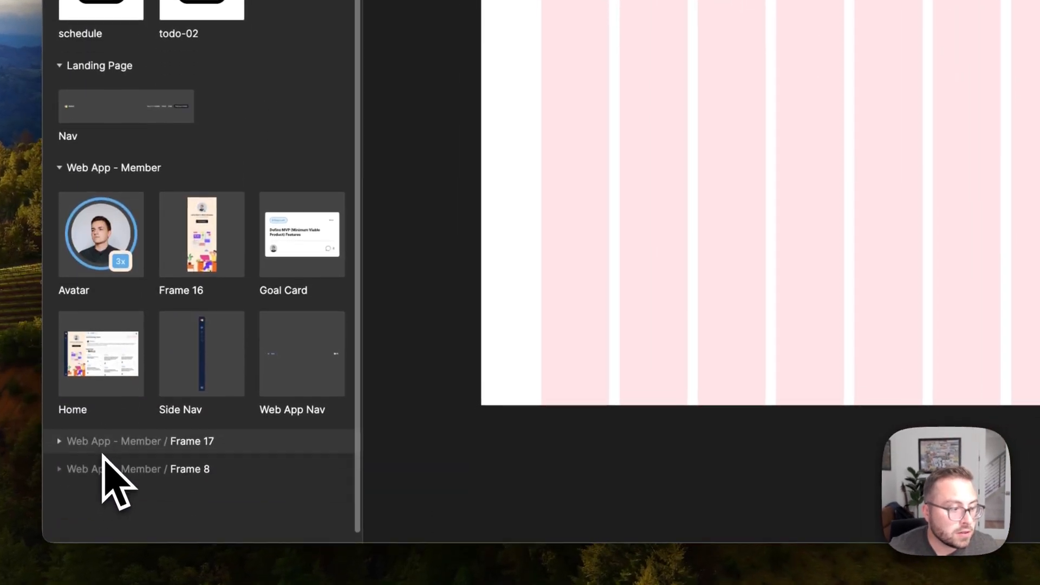
{"action": "left_click_drag", "start_coordinate": [198, 361], "coordinate": [551, 191]}
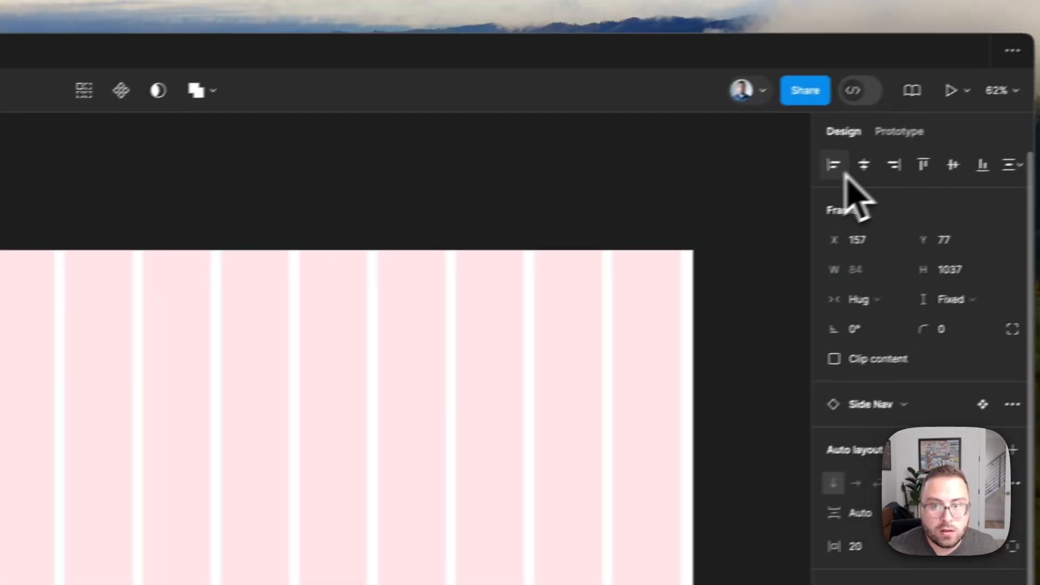
Align the Side Nav to the frame's left and top edges and shorten the frame to the nav's bottom edge.
{"action": "left_click", "coordinate": [834, 165]}
{"action": "left_click", "coordinate": [924, 165]}
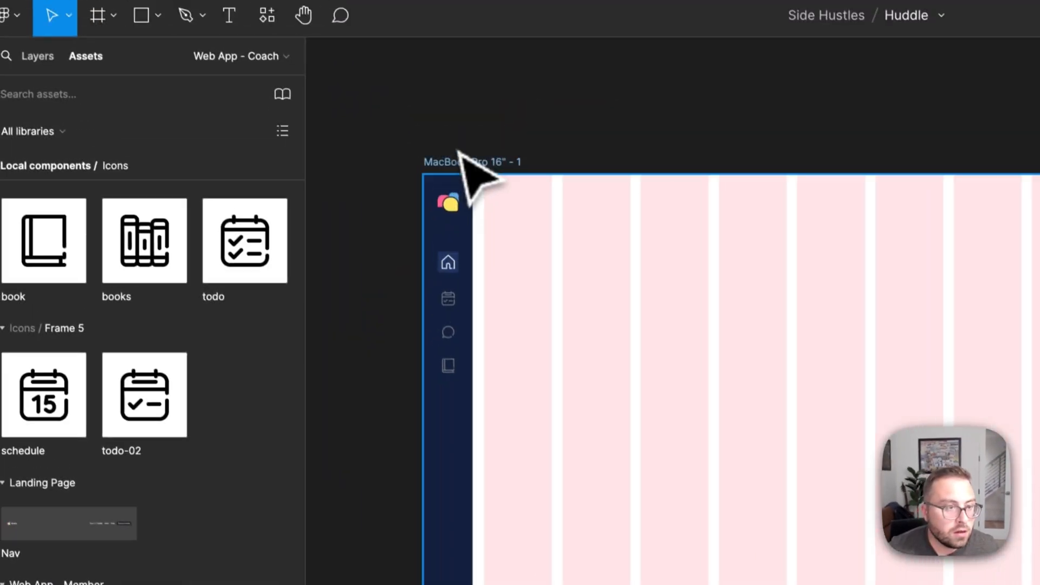
{"action": "left_click_drag", "start_coordinate": [472, 429], "coordinate": [472, 379]}
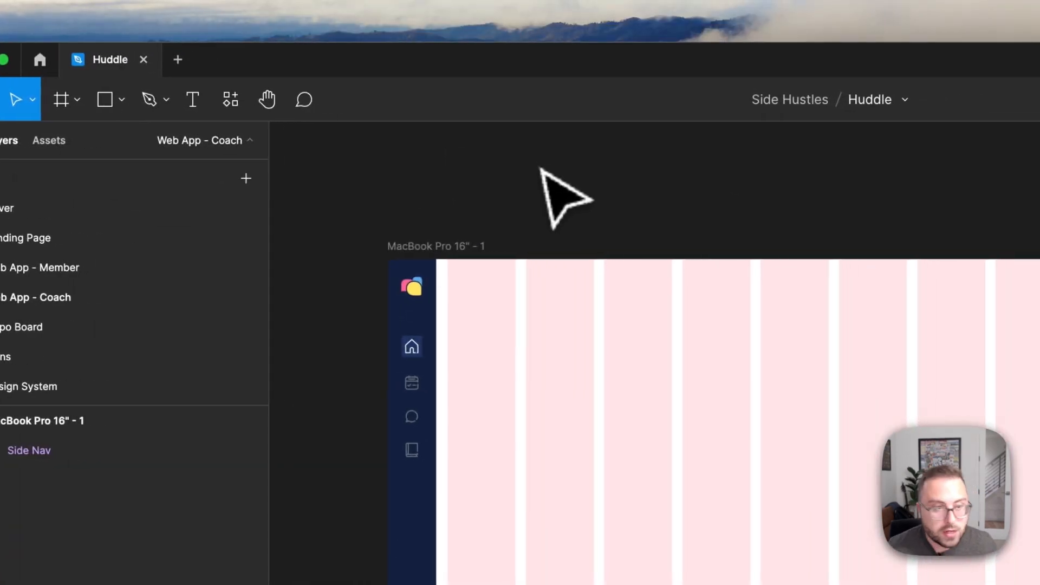
Hide the layout grid to view the frame without it, and show the grid again.
{"action": "key", "text": "ctrl+g"}
{"action": "key", "text": "ctrl+g"}
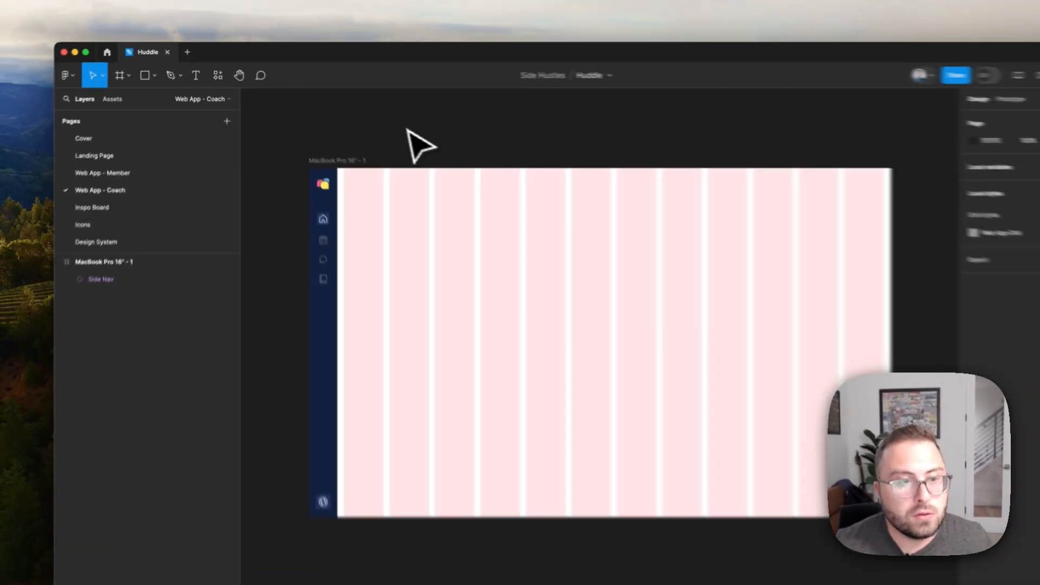
{"action": "key", "text": "ctrl+g"}
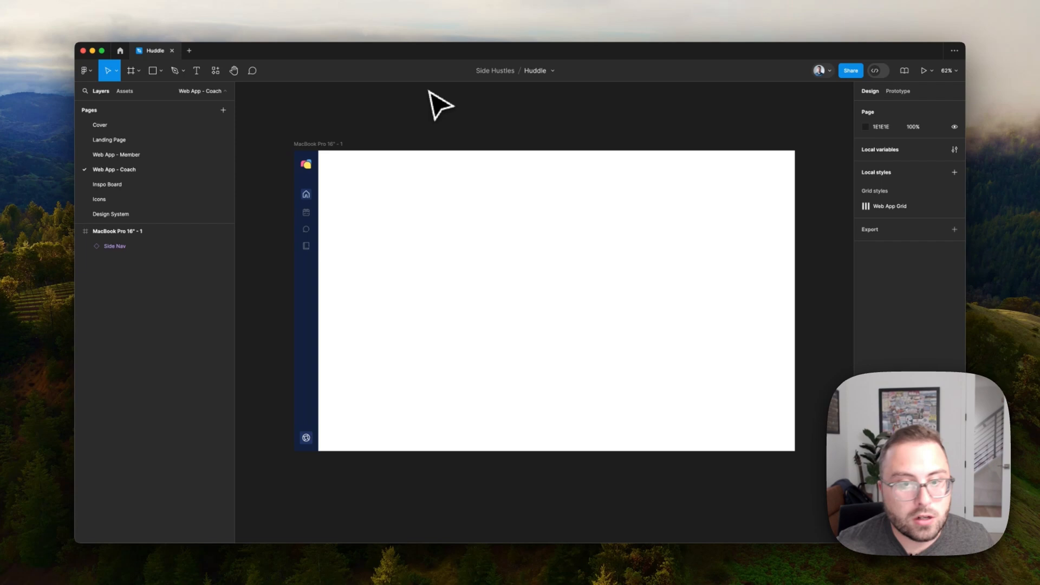
{"action": "key", "text": "ctrl+g"}
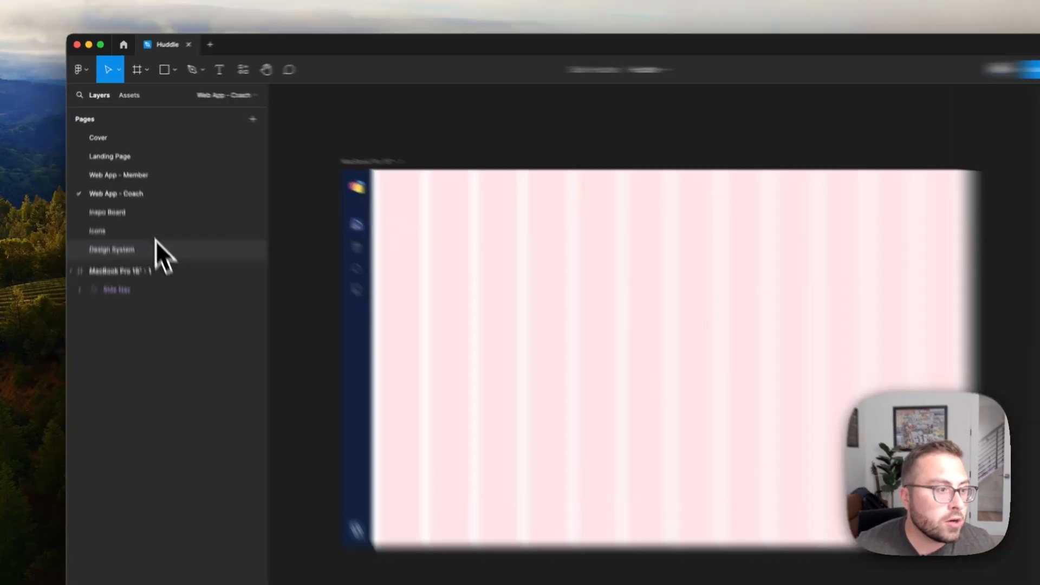
Examine the Button component variants and the Colors palette on the Design System page.
{"action": "left_click", "coordinate": [154, 214]}
{"action": "scroll", "coordinate": [509, 308], "scroll_direction": "down", "scroll_amount": 10}
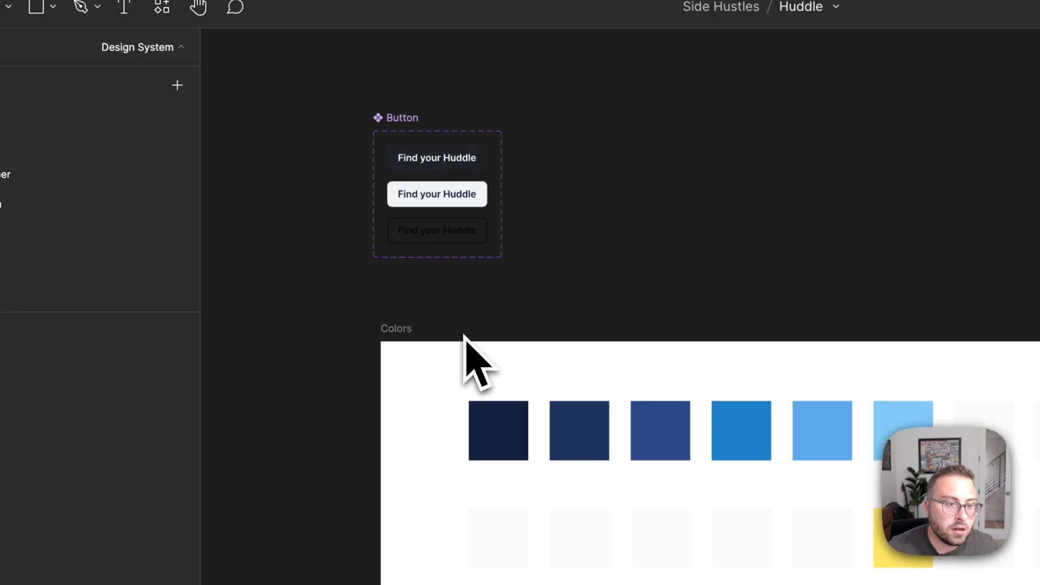
{"action": "scroll", "coordinate": [497, 413], "scroll_direction": "down", "scroll_amount": 3}
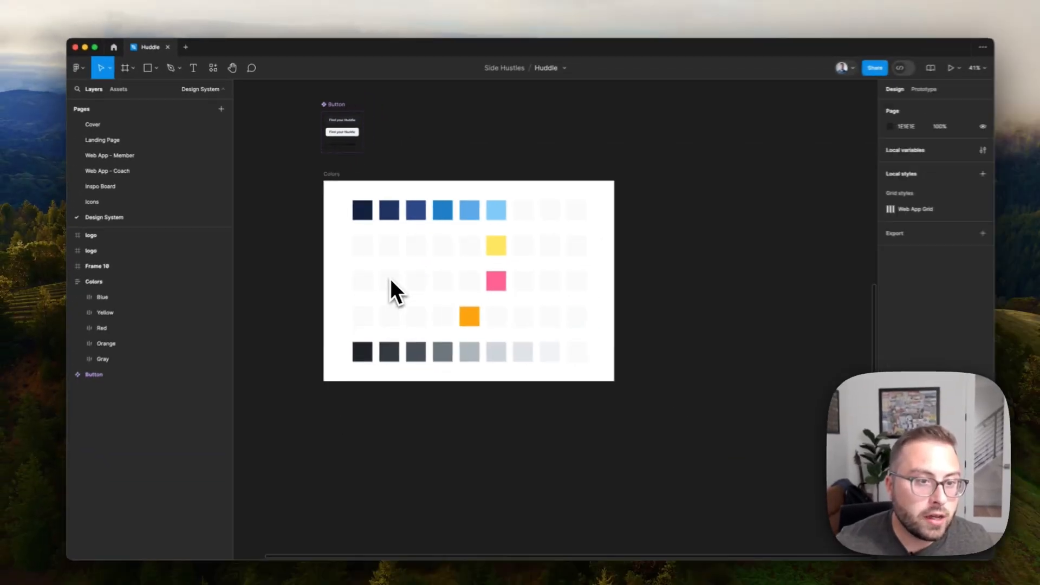
{"action": "scroll", "coordinate": [450, 357], "scroll_direction": "up", "scroll_amount": 3}
{"action": "left_click", "coordinate": [480, 219]}
{"action": "scroll", "coordinate": [479, 219], "scroll_direction": "up", "scroll_amount": 2}
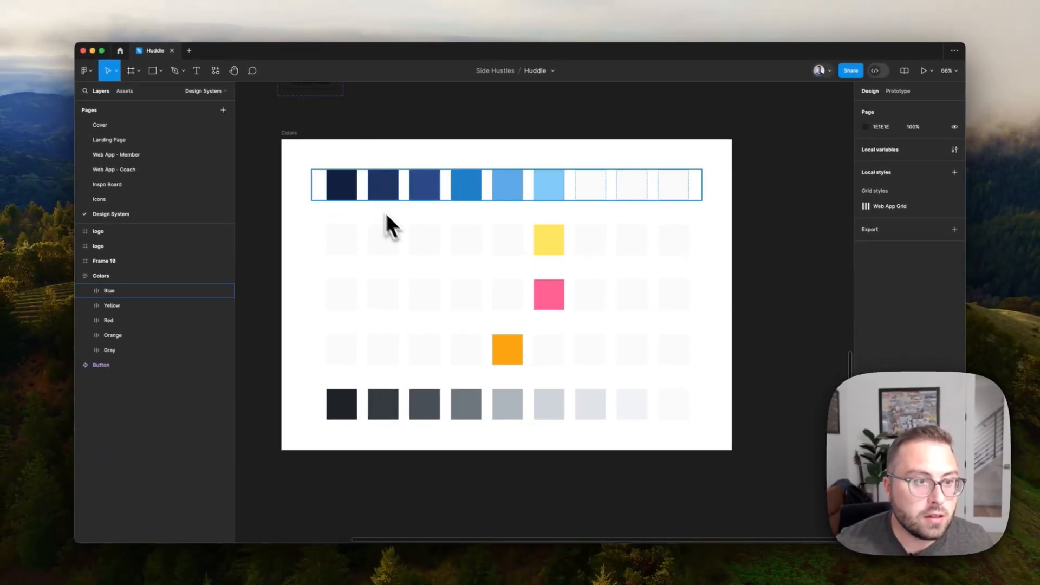
{"action": "scroll", "coordinate": [431, 146], "scroll_direction": "up", "scroll_amount": 3}
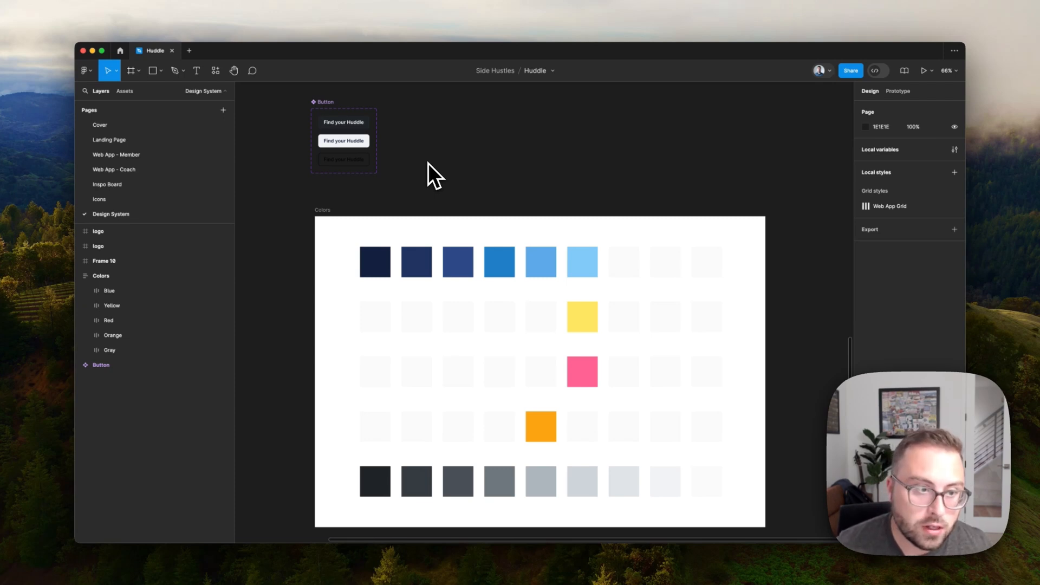
{"action": "scroll", "coordinate": [428, 164], "scroll_direction": "down", "scroll_amount": 1}
{"action": "scroll", "coordinate": [428, 163], "scroll_direction": "down", "scroll_amount": 5}
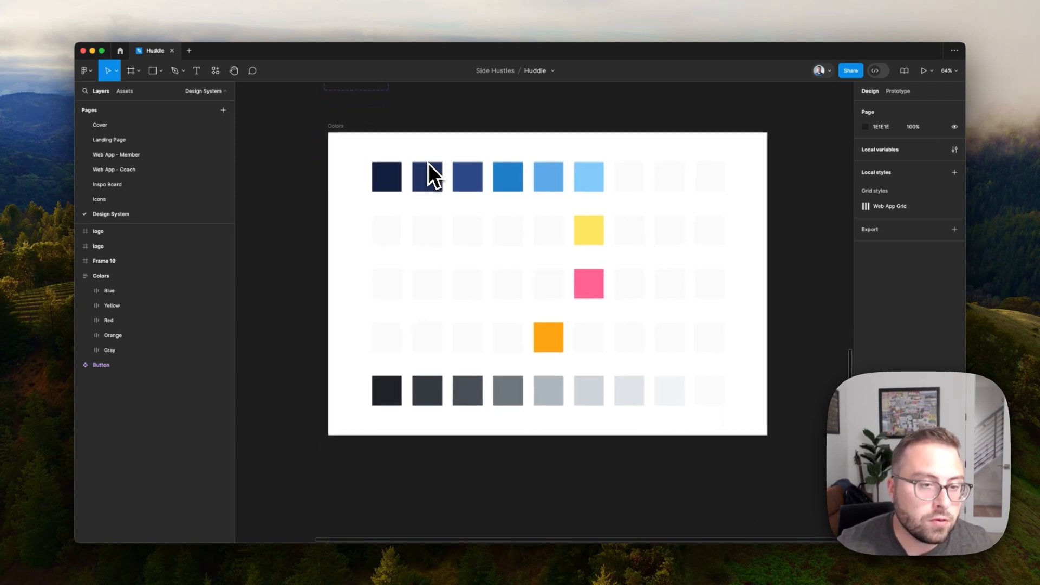
{"action": "scroll", "coordinate": [428, 164], "scroll_direction": "down", "scroll_amount": 2}
{"action": "scroll", "coordinate": [428, 164], "scroll_direction": "up", "scroll_amount": 2}
{"action": "scroll", "coordinate": [428, 168], "scroll_direction": "up", "scroll_amount": 2}
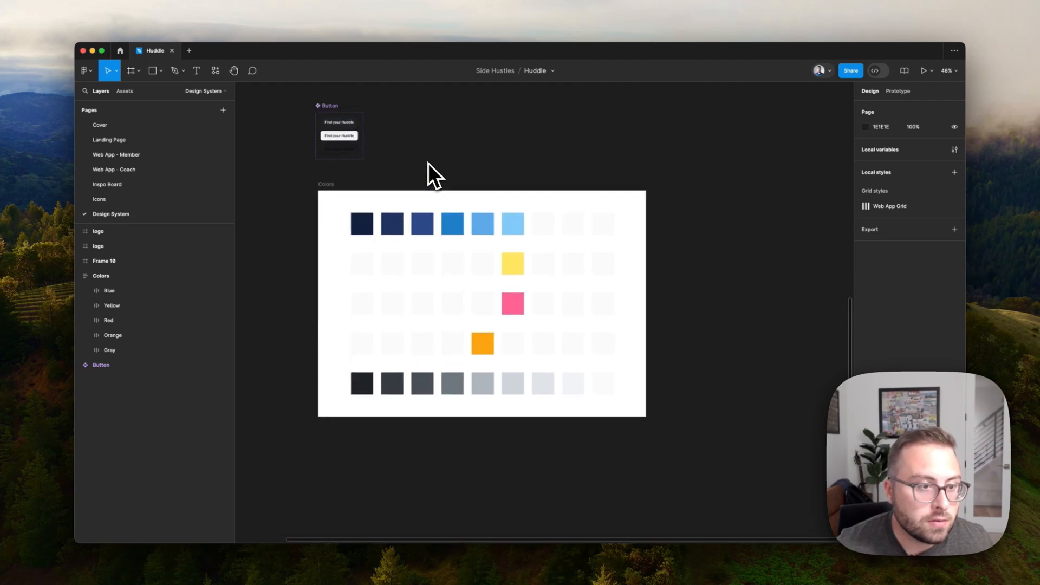
{"action": "scroll", "coordinate": [378, 427], "scroll_direction": "down", "scroll_amount": 4}
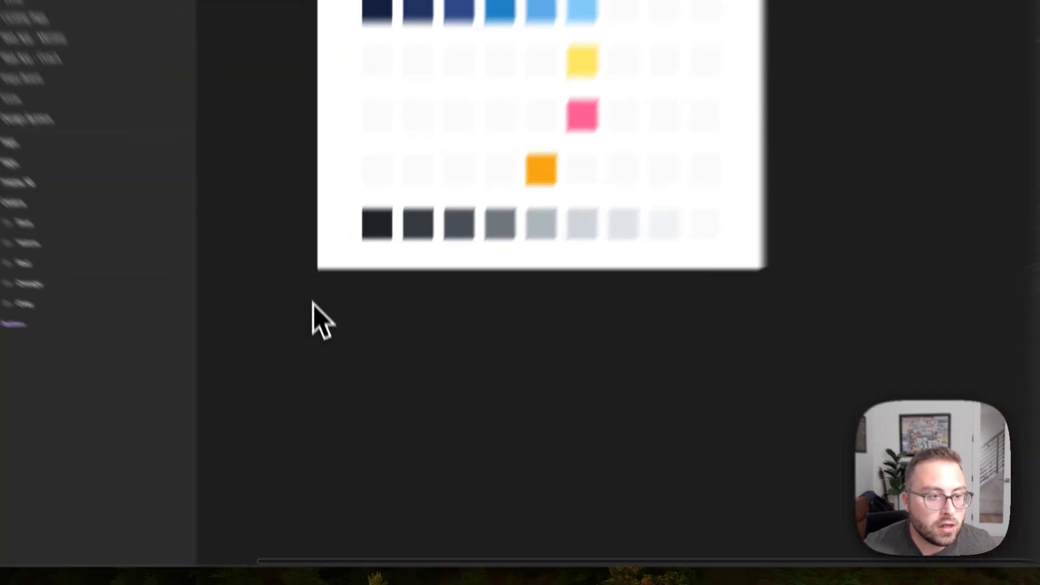
Draw a 1478 × 754 frame below the Colors palette and start a text object near its upper-left corner.
{"action": "key", "text": "f"}
{"action": "mouse_move", "coordinate": [314, 304]}
{"action": "left_mouse_down"}
{"action": "mouse_move", "coordinate": [625, 417]}
{"action": "mouse_move", "coordinate": [753, 486]}
{"action": "mouse_move", "coordinate": [774, 522]}
{"action": "mouse_move", "coordinate": [763, 530]}
{"action": "left_mouse_up"}
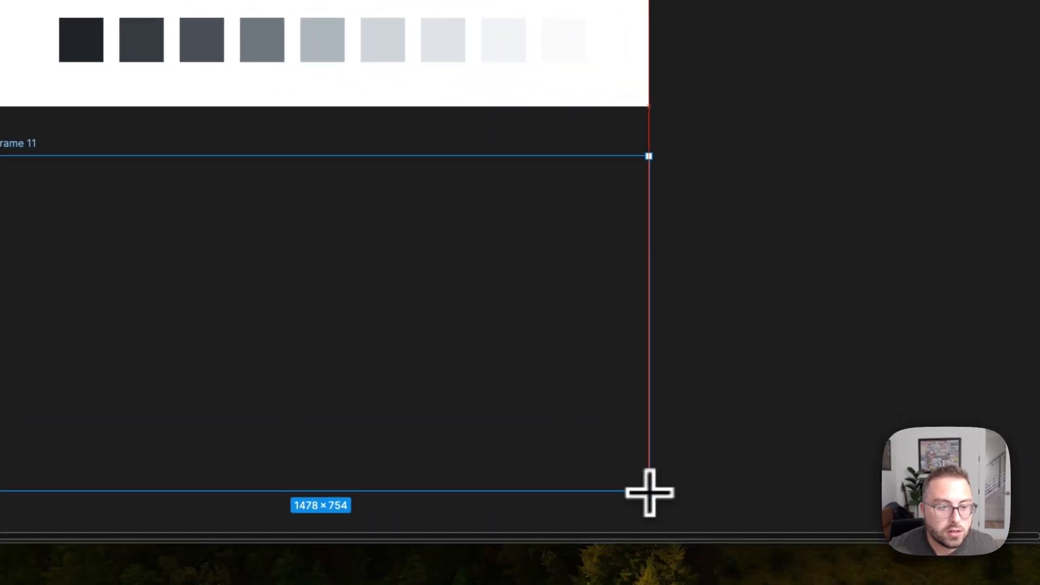
{"action": "left_click_drag", "start_coordinate": [650, 492], "coordinate": [648, 490]}
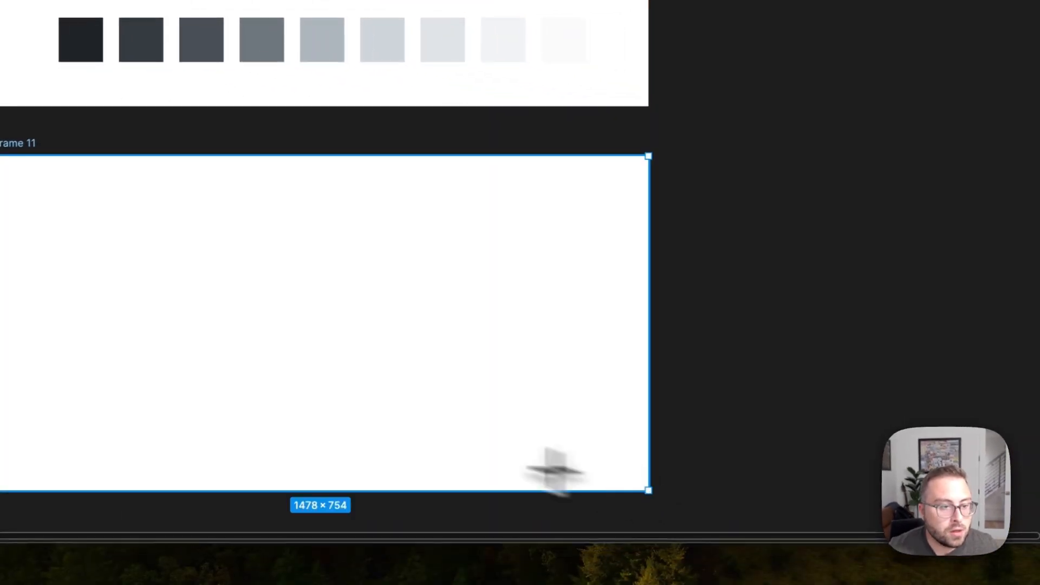
{"action": "scroll", "coordinate": [339, 379], "scroll_direction": "down", "scroll_amount": 3}
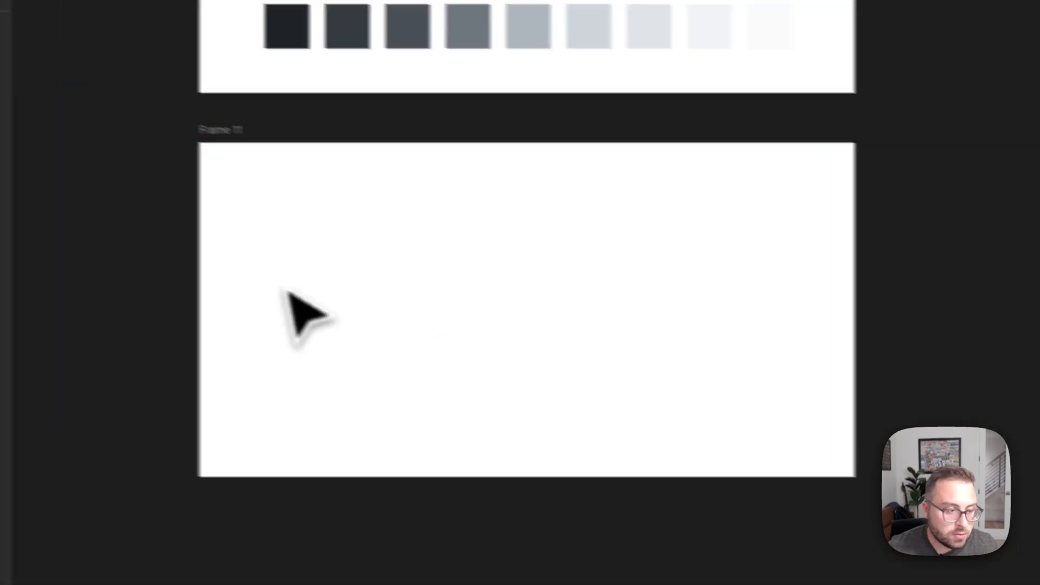
{"action": "key", "text": "t"}
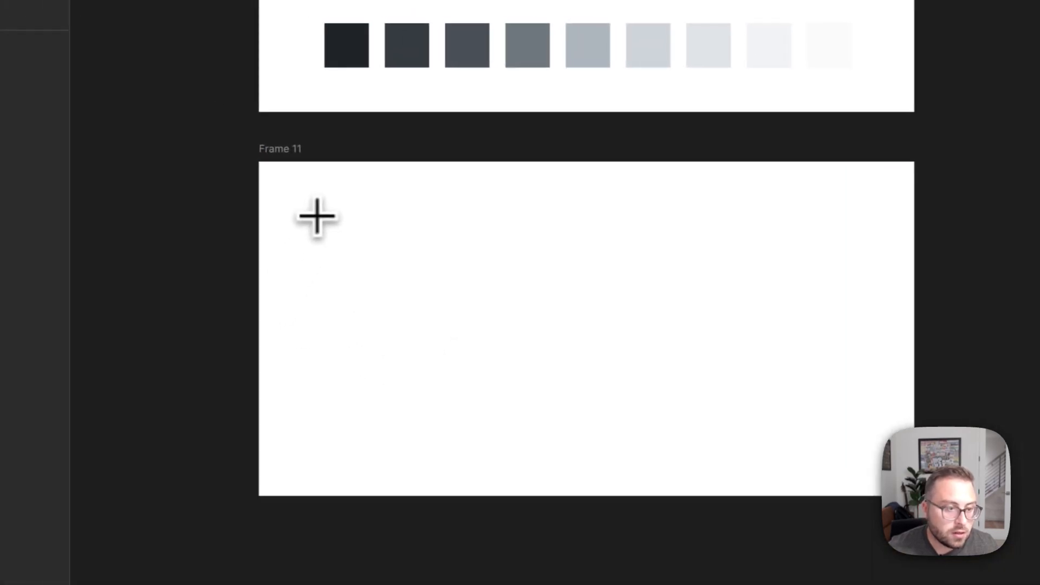
{"action": "left_click", "coordinate": [256, 196]}
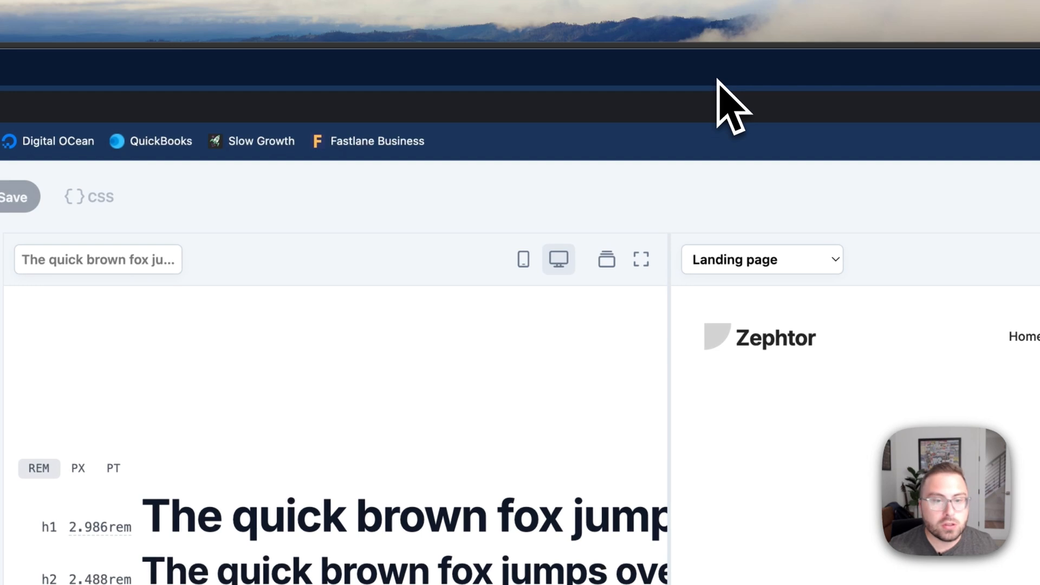
Expand the Typescale heading preview to full width and set the scale to 1.250 – Major Third.
{"action": "left_click", "coordinate": [655, 263]}
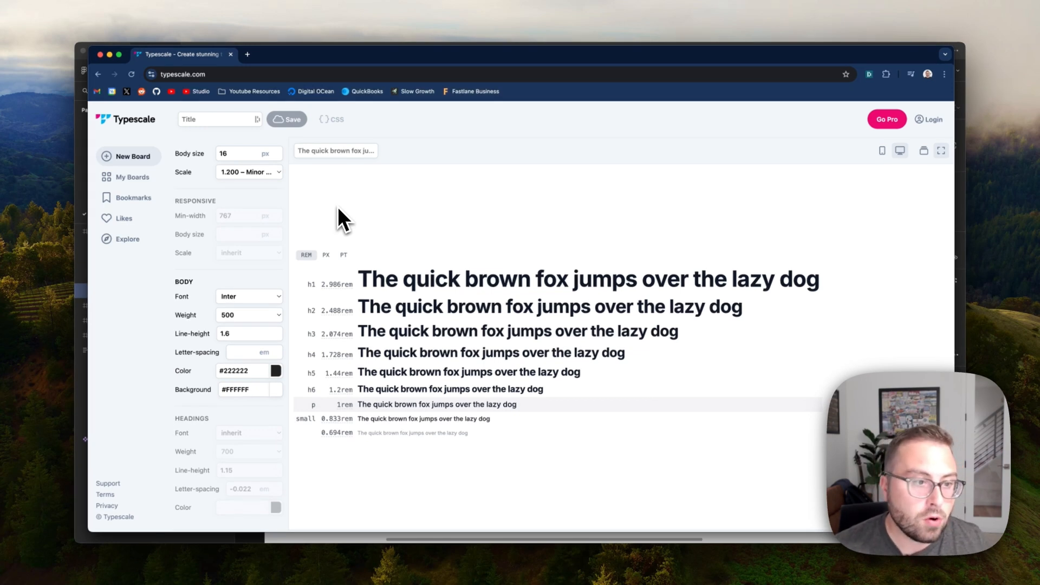
{"action": "left_click", "coordinate": [261, 174]}
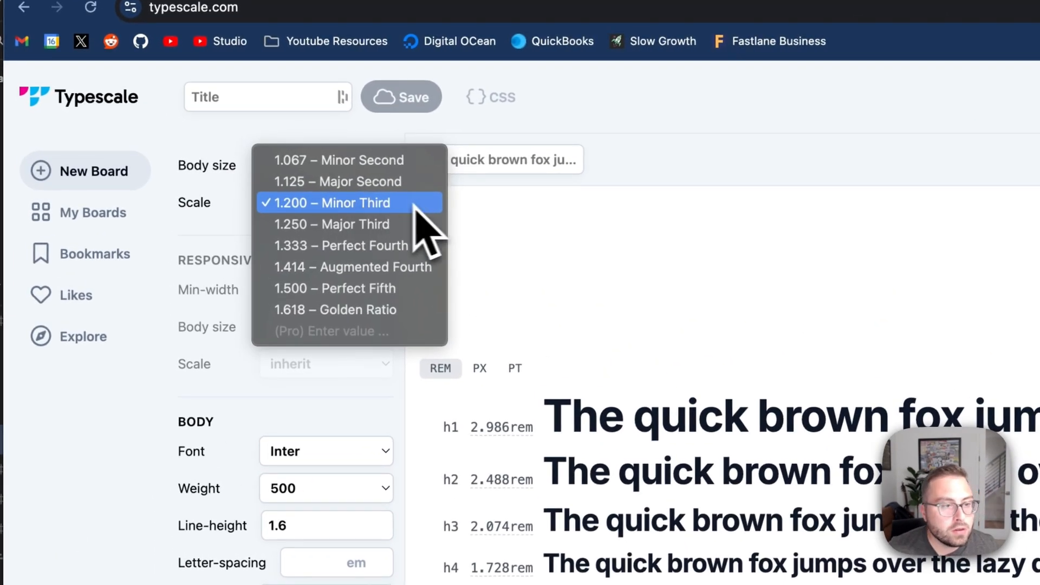
{"action": "left_click", "coordinate": [398, 224]}
Try the 1.333 – Perfect Fourth scale and return to 1.250 – Major Third.
{"action": "left_click", "coordinate": [382, 211]}
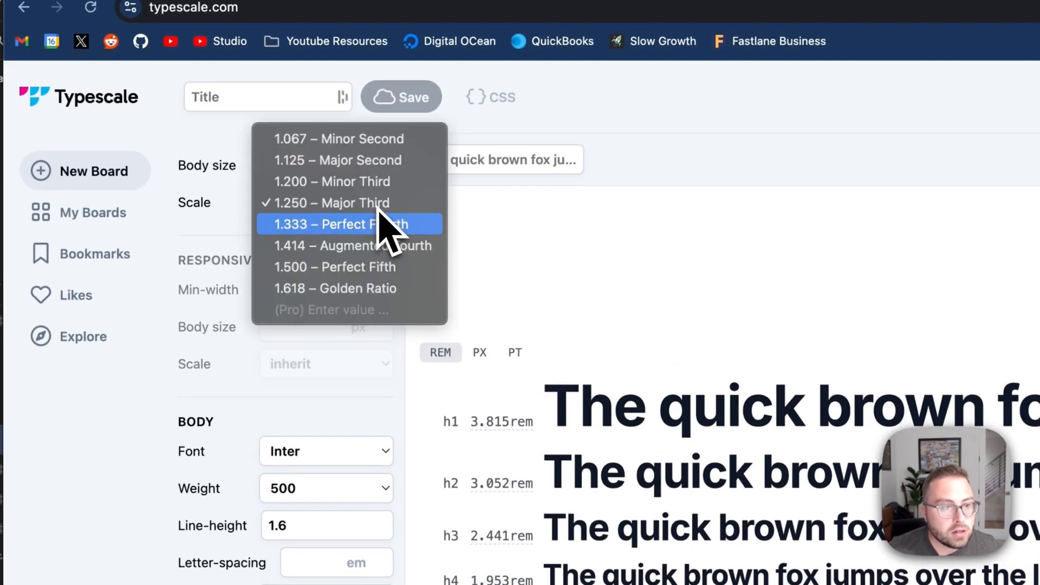
{"action": "left_click", "coordinate": [378, 230]}
{"action": "left_click", "coordinate": [368, 207]}
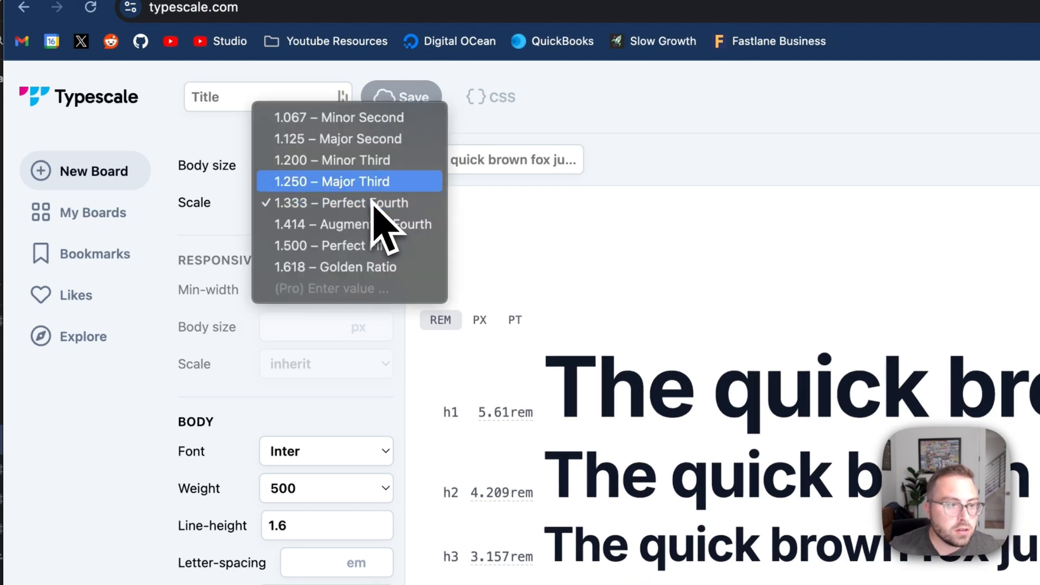
{"action": "left_click", "coordinate": [373, 183]}
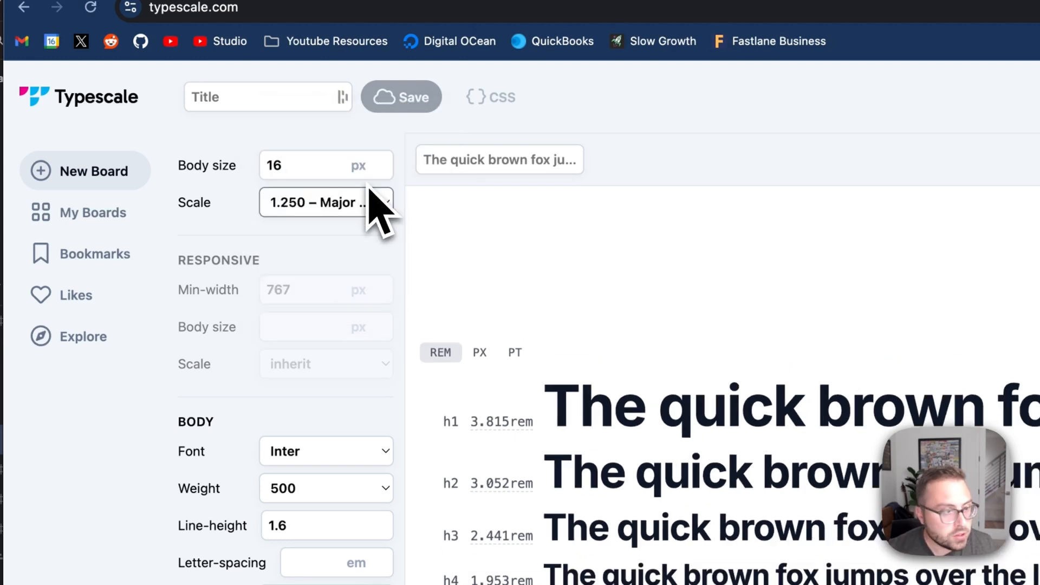
{"action": "left_click", "coordinate": [362, 209]}
{"action": "left_click", "coordinate": [360, 211]}
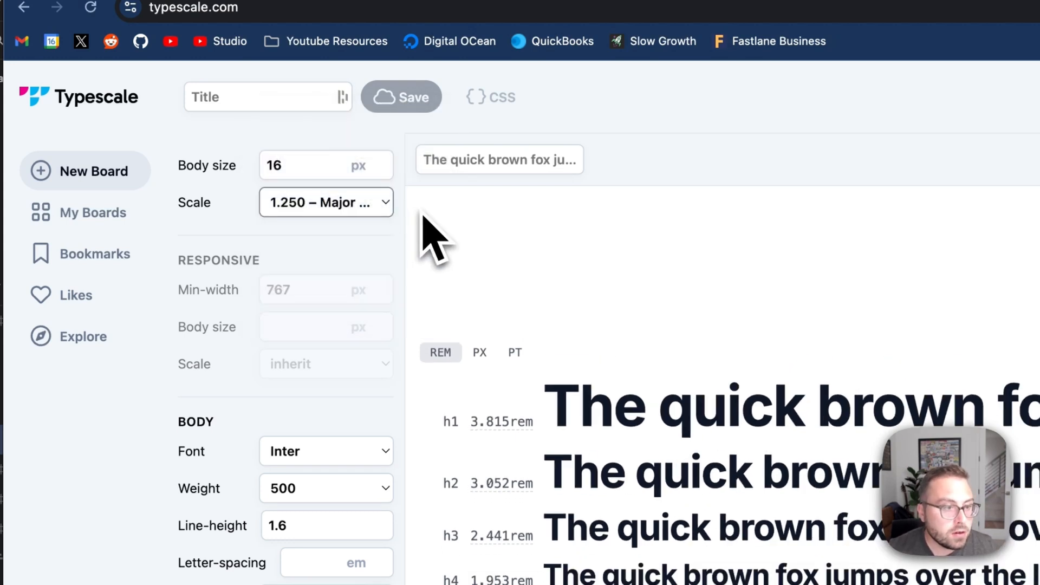
Show the type scale in pixels, switch to Figma and size the My Heading 2 text to match the scale's h2.
{"action": "left_click", "coordinate": [477, 355]}
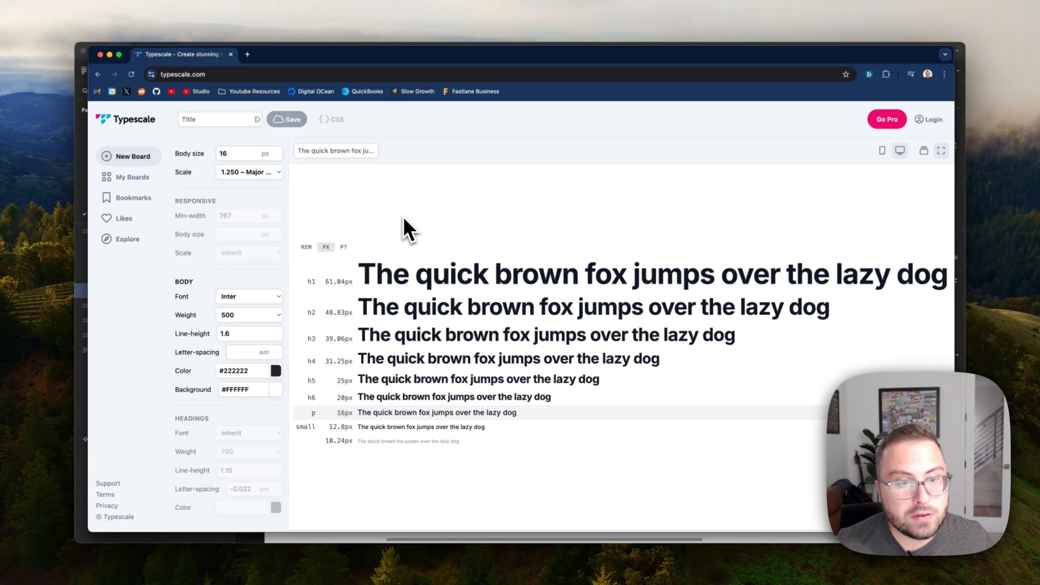
{"action": "key", "text": "super+Tab"}
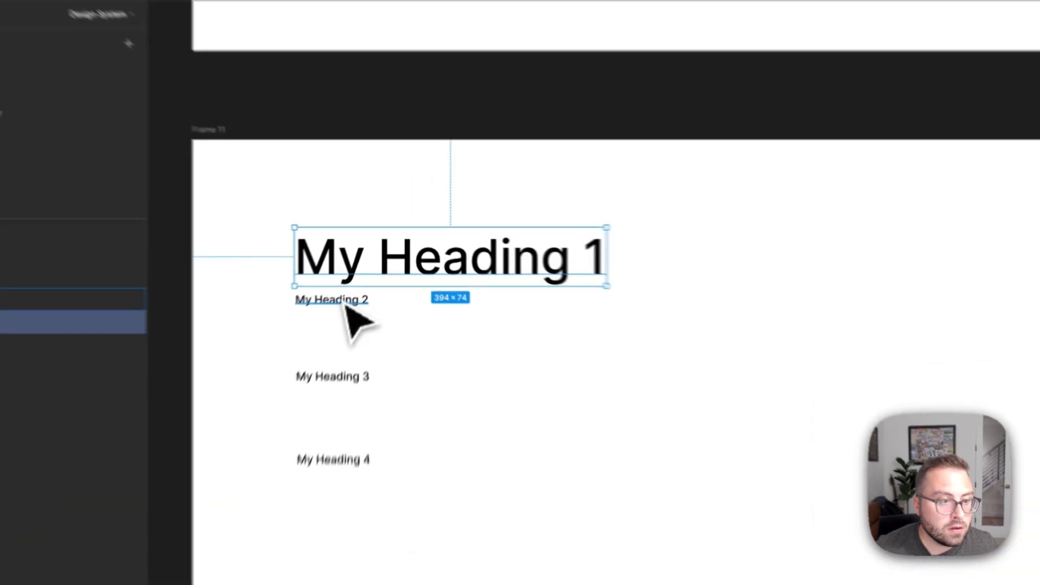
{"action": "left_click", "coordinate": [362, 275]}
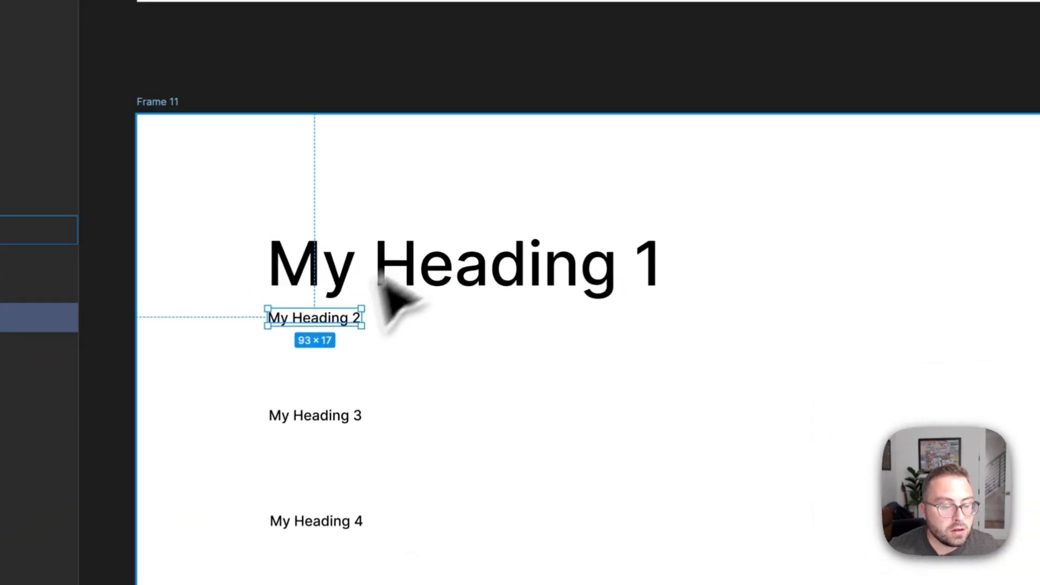
{"action": "key", "text": "super+Tab"}
{"action": "key", "text": "super+Tab"}
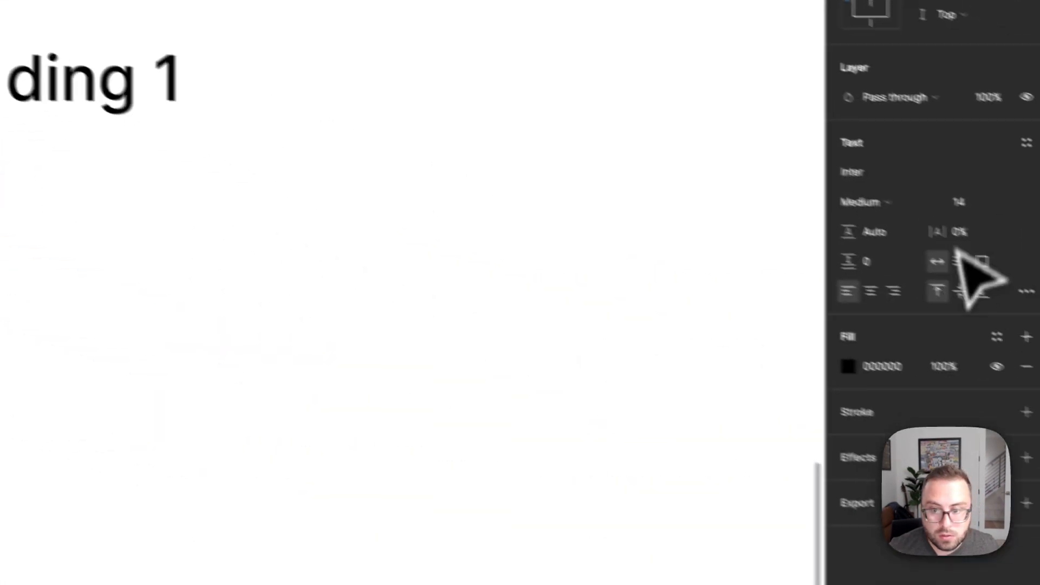
{"action": "left_click", "coordinate": [962, 205]}
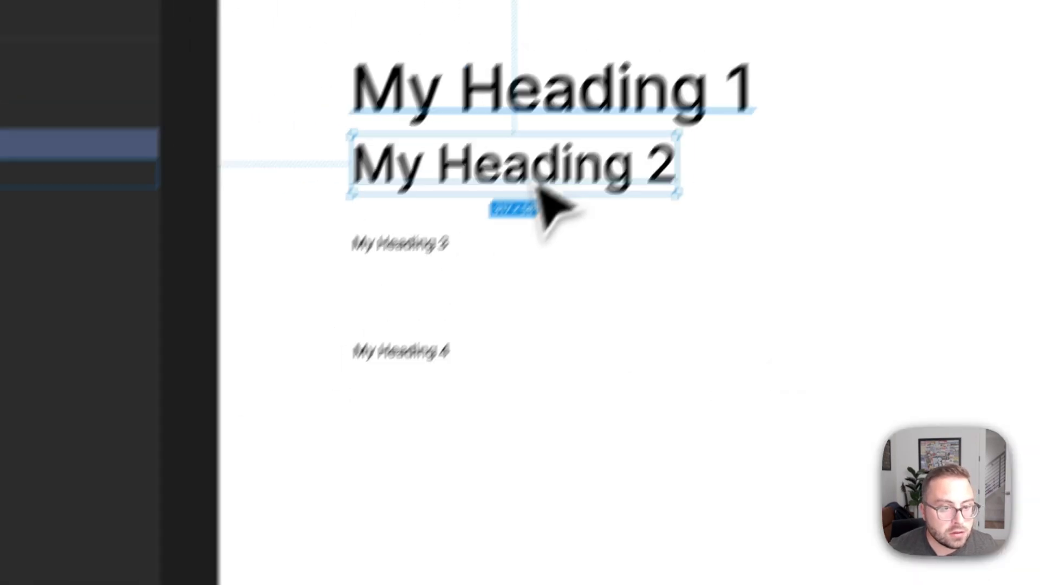
Set the font size of the My Heading 1 text to 60.
{"action": "left_click", "coordinate": [82, 57]}
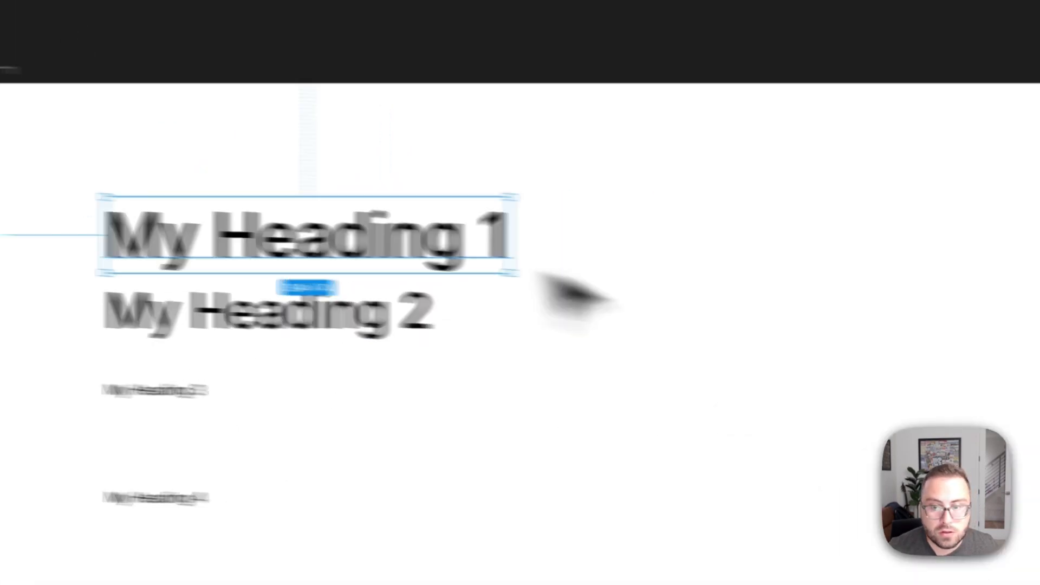
{"action": "left_click", "coordinate": [913, 181]}
{"action": "type", "text": "60"}
{"action": "key", "text": "Return"}
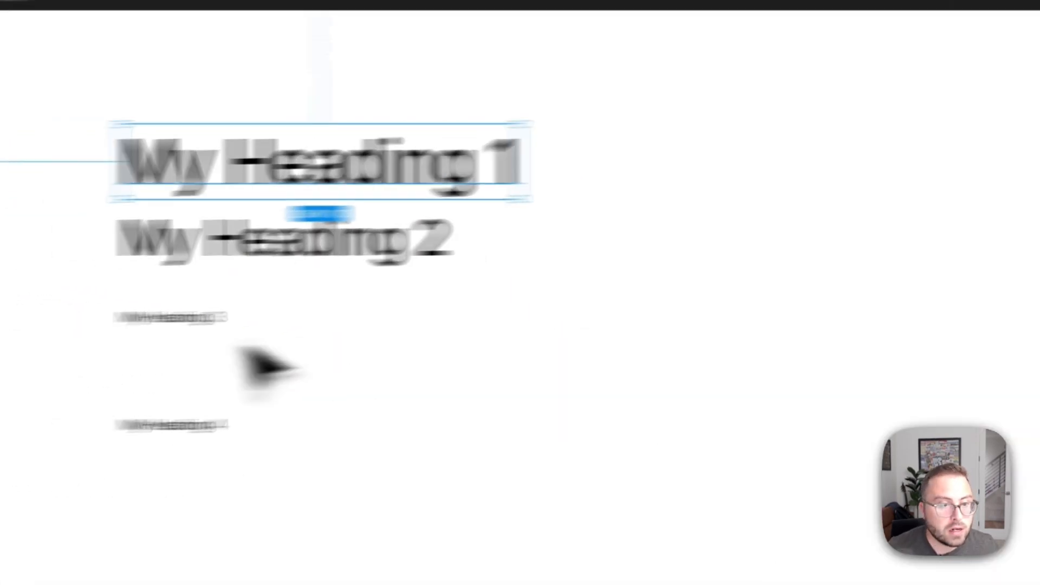
Look up the h3 size in Typescale and set the My Heading 3 text's font size to 38.
{"action": "left_click", "coordinate": [172, 317]}
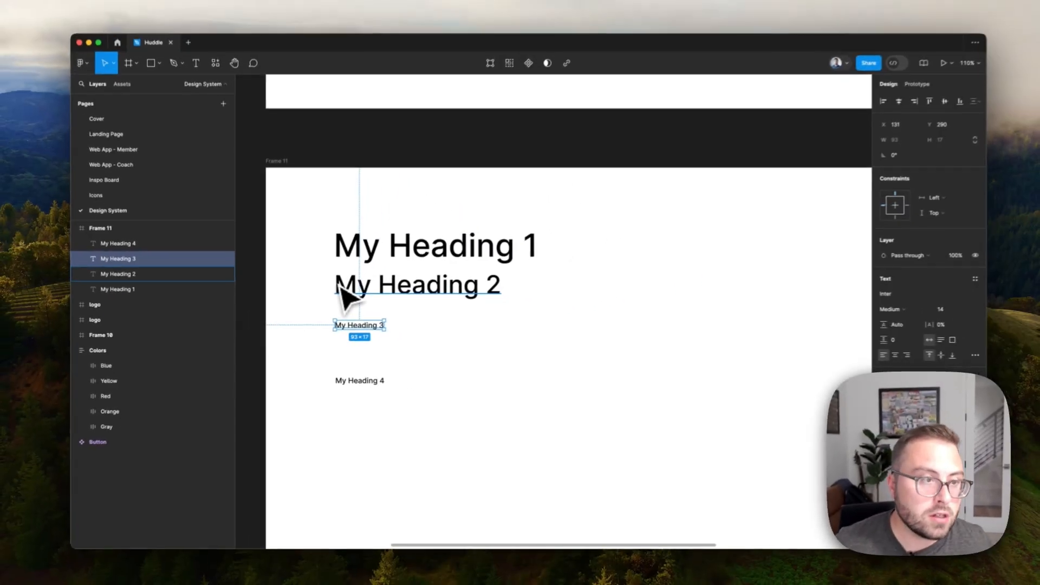
{"action": "key", "text": "super+Tab"}
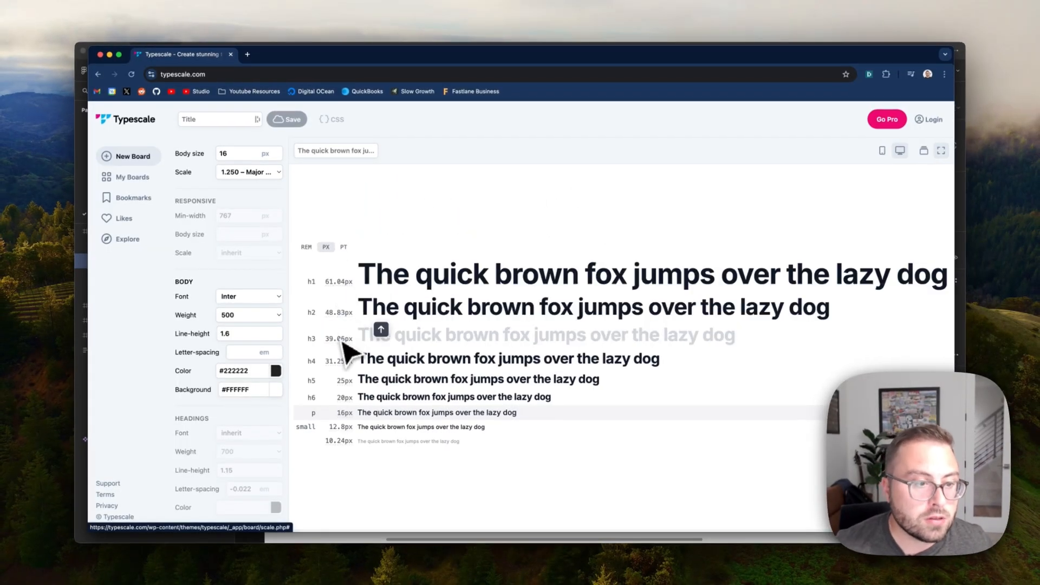
{"action": "key", "text": "super+Tab"}
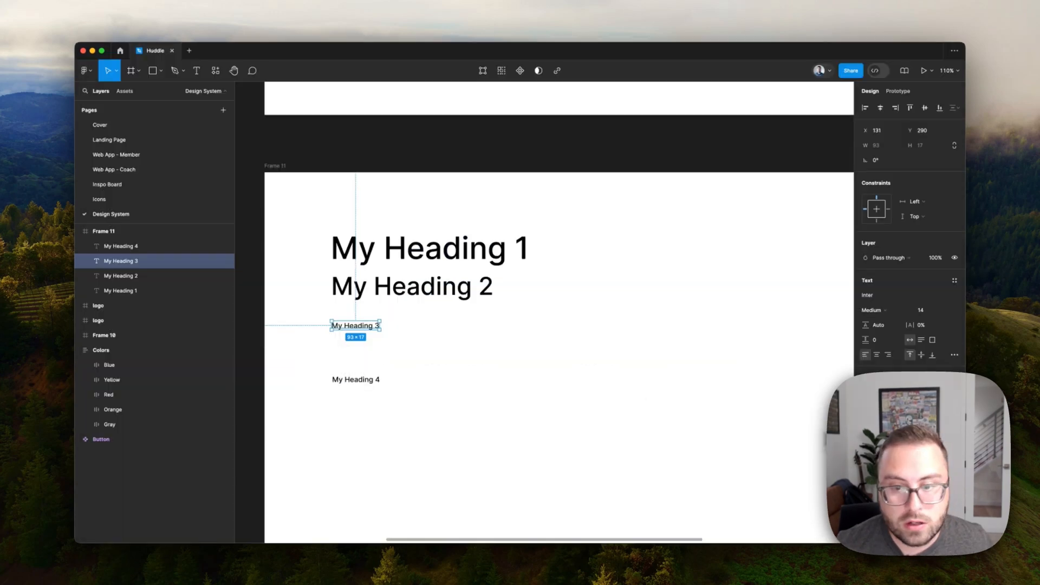
{"action": "left_click", "coordinate": [923, 311]}
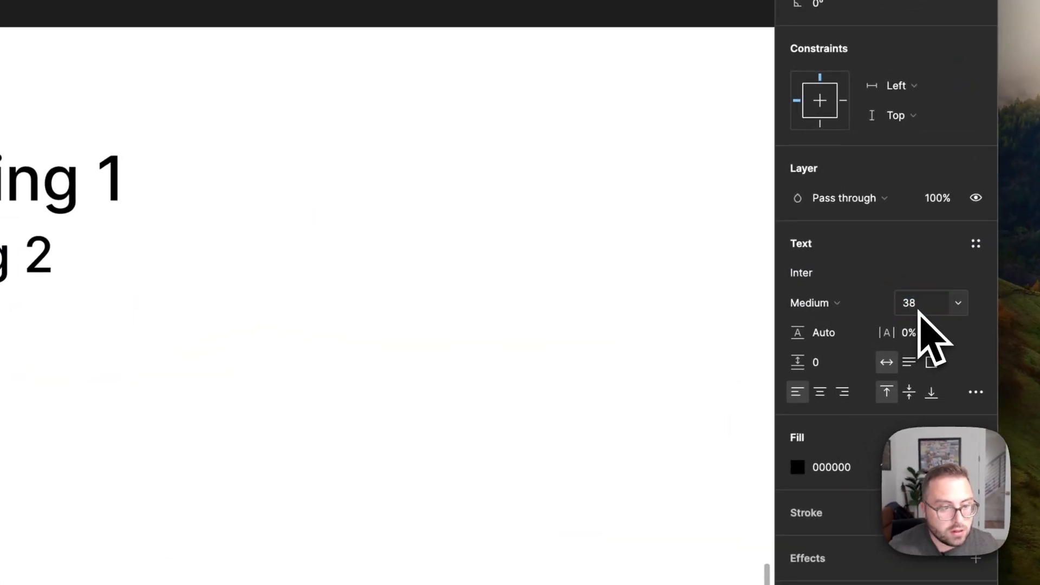
Look up the h4 size in Typescale and set the My Heading 4 text's font size to 30.
{"action": "key", "text": "super+Tab"}
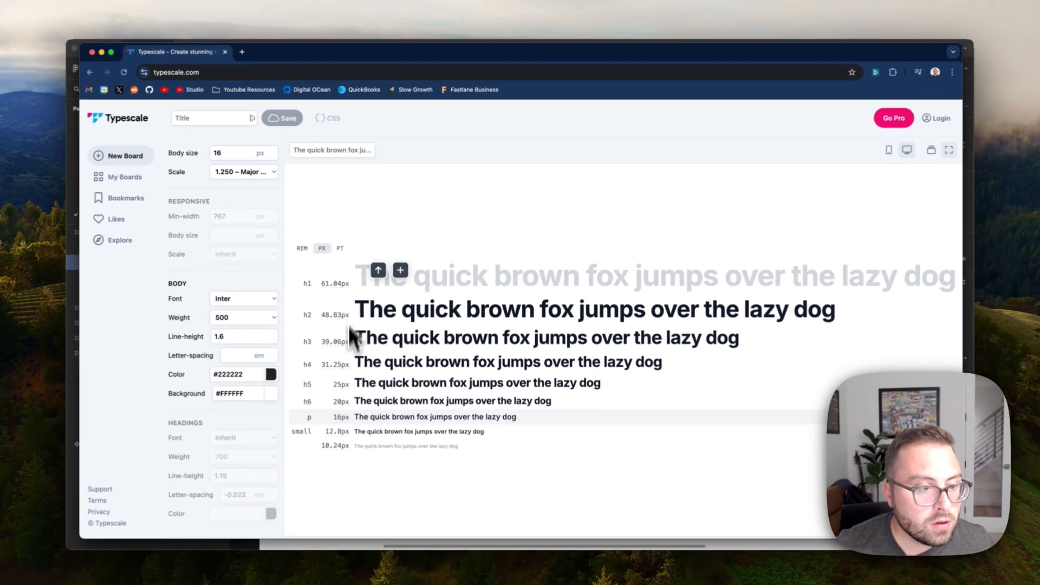
{"action": "key", "text": "super+Tab"}
{"action": "left_click", "coordinate": [352, 376]}
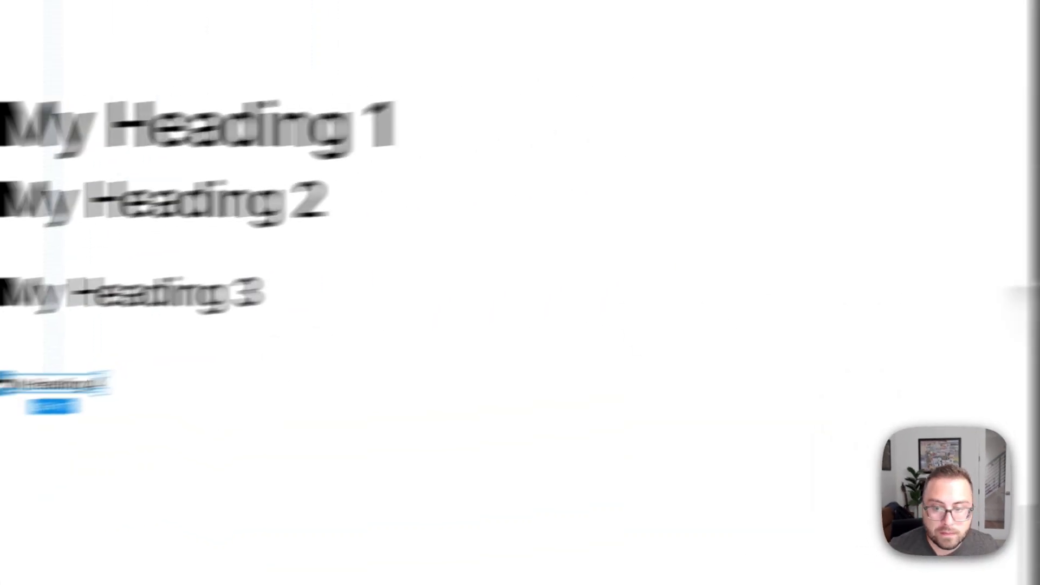
{"action": "left_click", "coordinate": [954, 276]}
{"action": "type", "text": "30"}
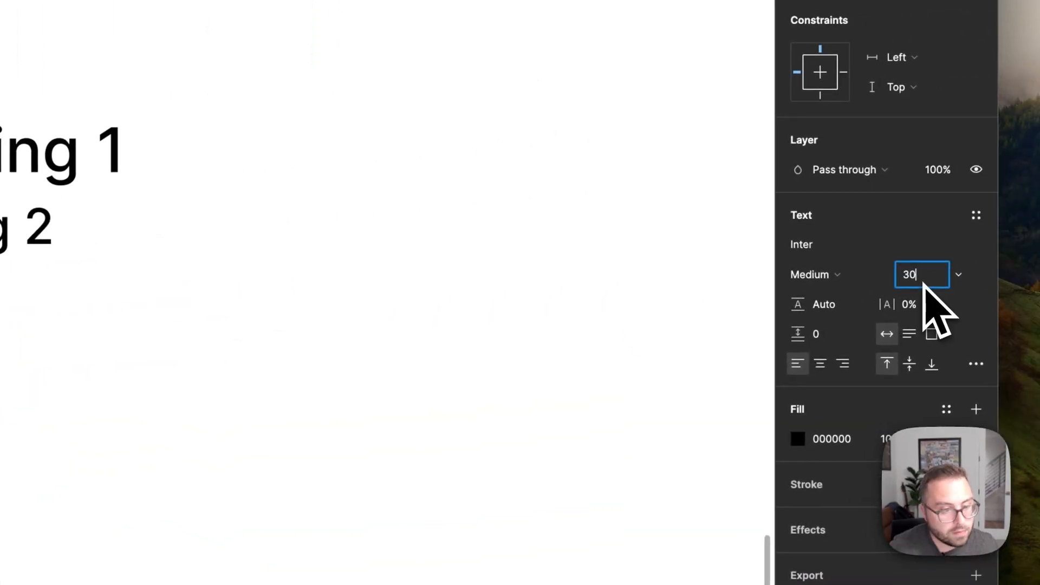
Duplicate My Heading 3 and My Heading 4 below the originals with 59 spacing, and reduce the copied My Heading 3's font size using the type scale.
{"action": "left_click", "coordinate": [446, 225], "text": "shift"}
{"action": "left_click_drag", "start_coordinate": [446, 225], "coordinate": [453, 416]}
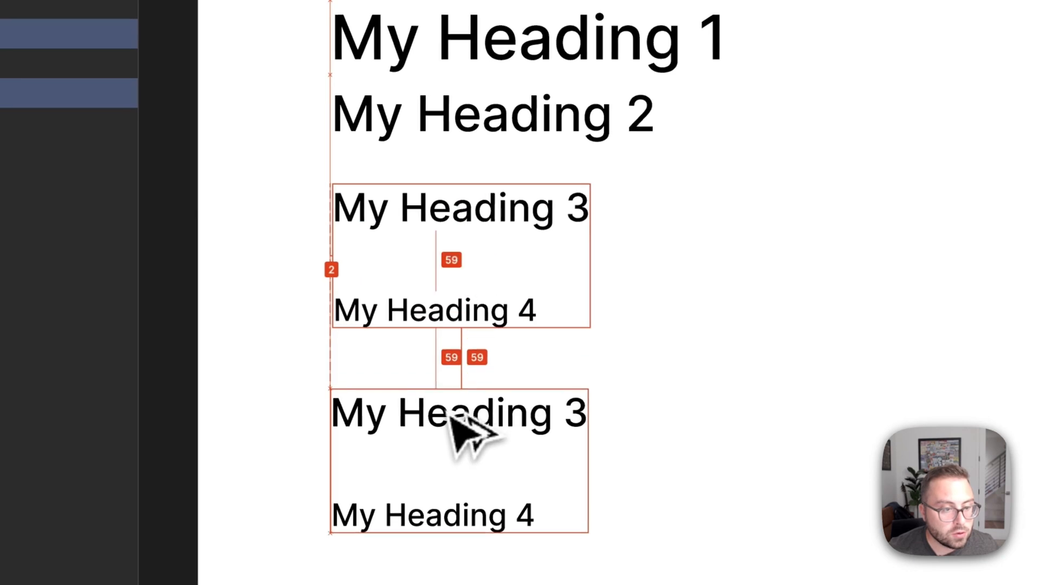
{"action": "key", "text": "super+Tab"}
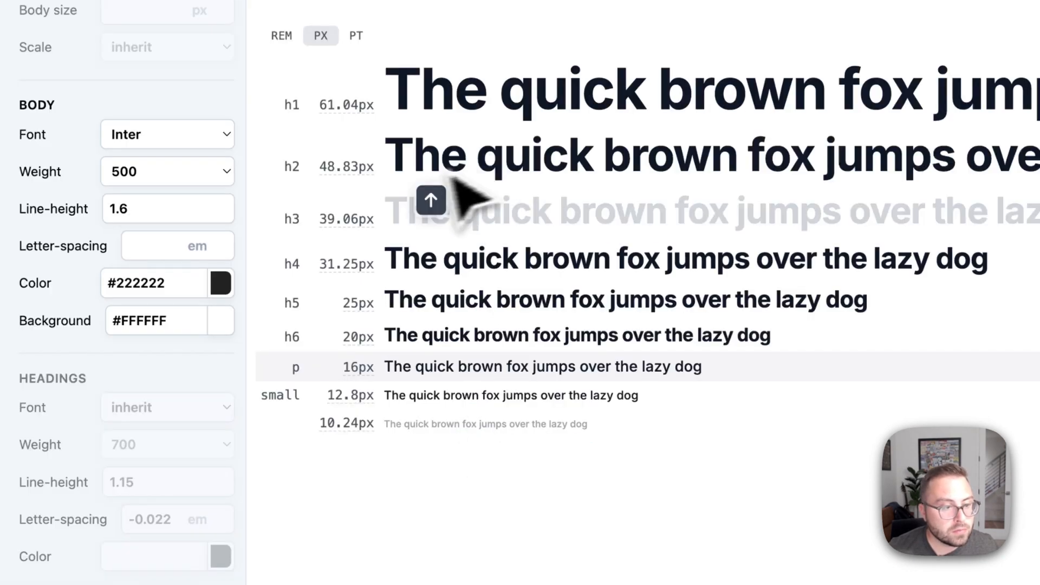
{"action": "key", "text": "super+Tab"}
{"action": "left_click", "coordinate": [951, 254]}
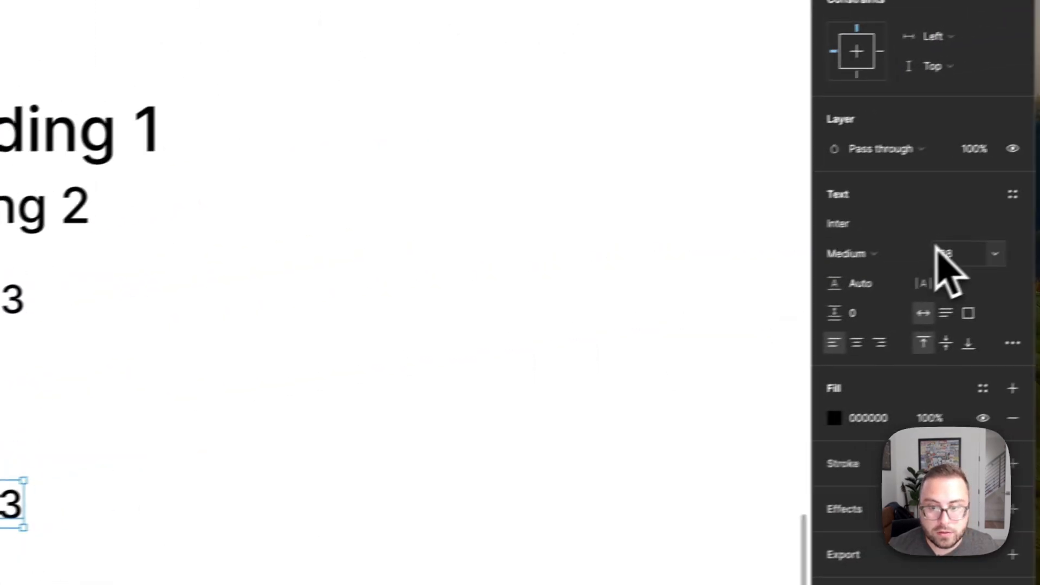
Change the upper of the two small texts beside the headings to "My body text".
{"action": "double_click", "coordinate": [663, 216]}
{"action": "type", "text": "M"}
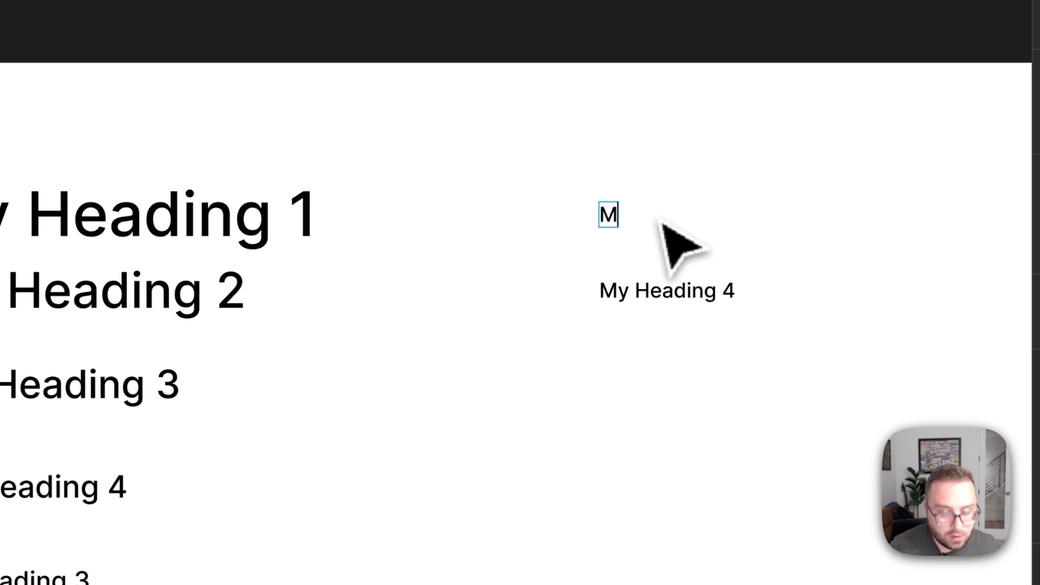
{"action": "type", "text": "y test"}
{"action": "key", "text": "BackSpace"}
{"action": "key", "text": "BackSpace"}
{"action": "type", "text": "xt b"}
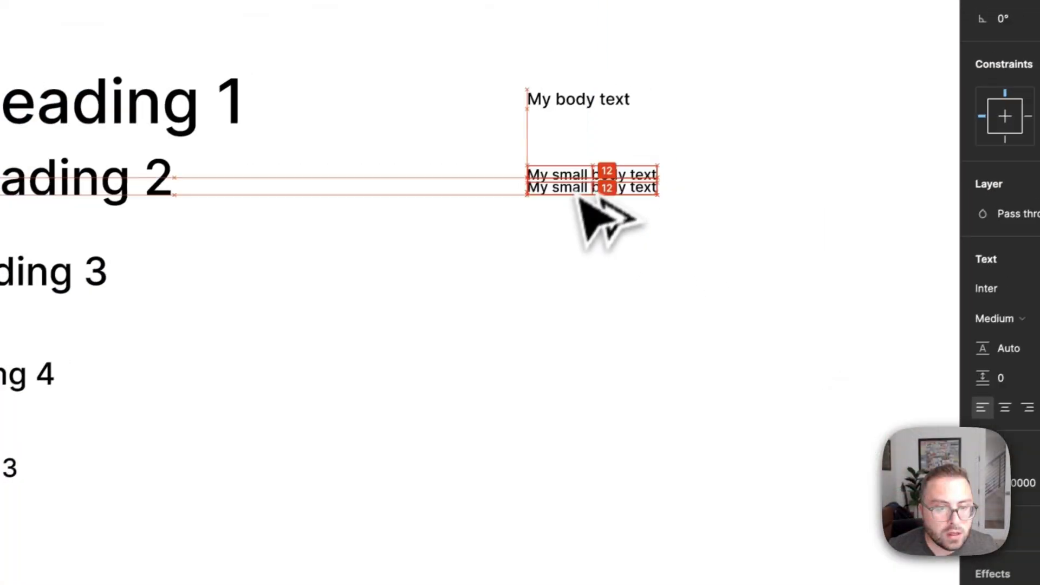
Duplicate the "My small body text" line below itself and set the copy's font size to 11.
{"action": "left_click_drag", "start_coordinate": [583, 200], "coordinate": [575, 248]}
{"action": "left_click", "coordinate": [941, 366]}
{"action": "type", "text": "14"}
{"action": "key", "text": "BackSpace"}
{"action": "type", "text": "262"}
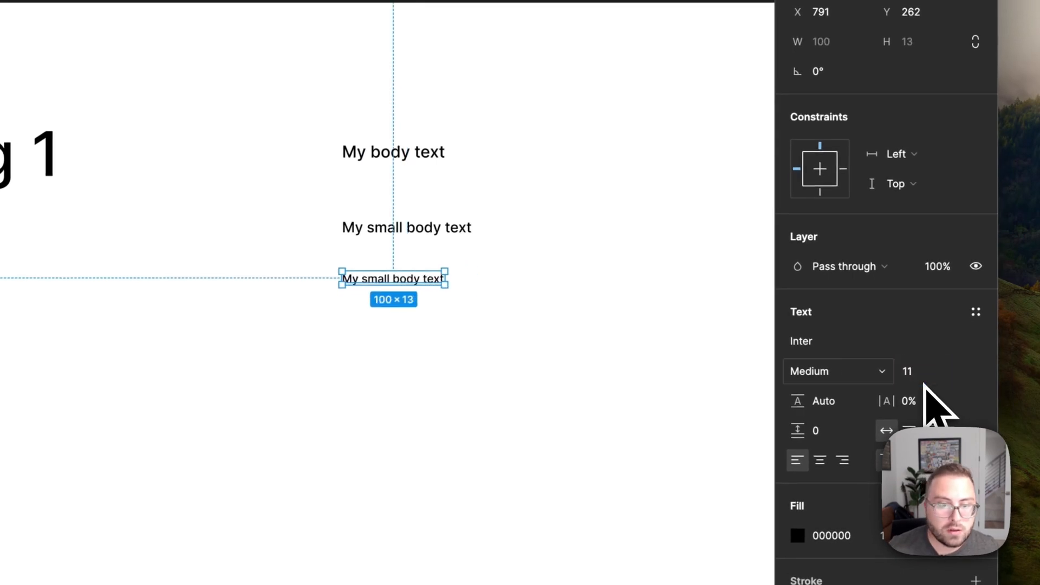
Set the font weight of all three body text samples to Regular.
{"action": "left_click", "coordinate": [423, 230], "text": "shift"}
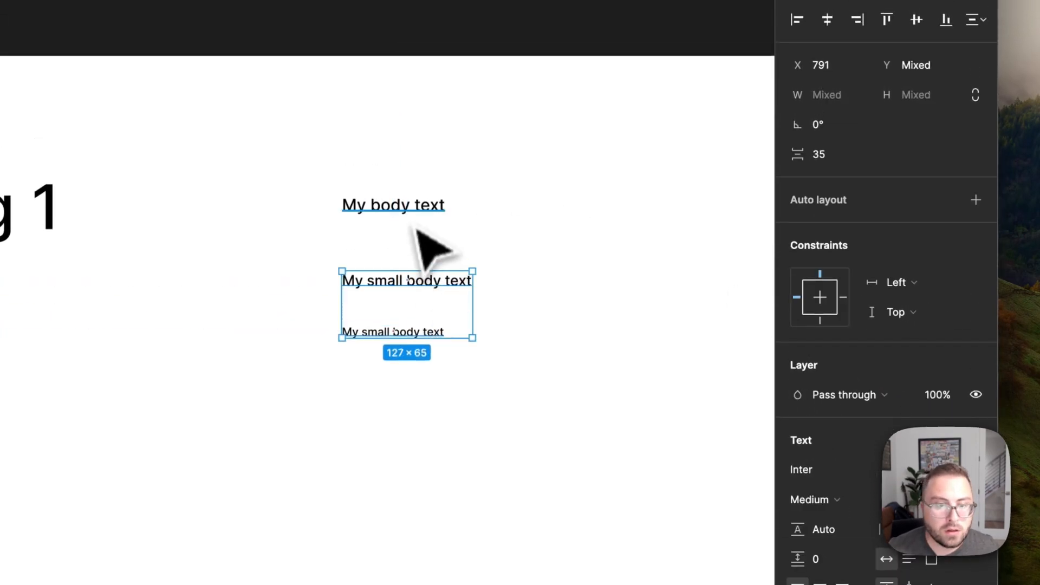
{"action": "left_click", "coordinate": [414, 208], "text": "shift"}
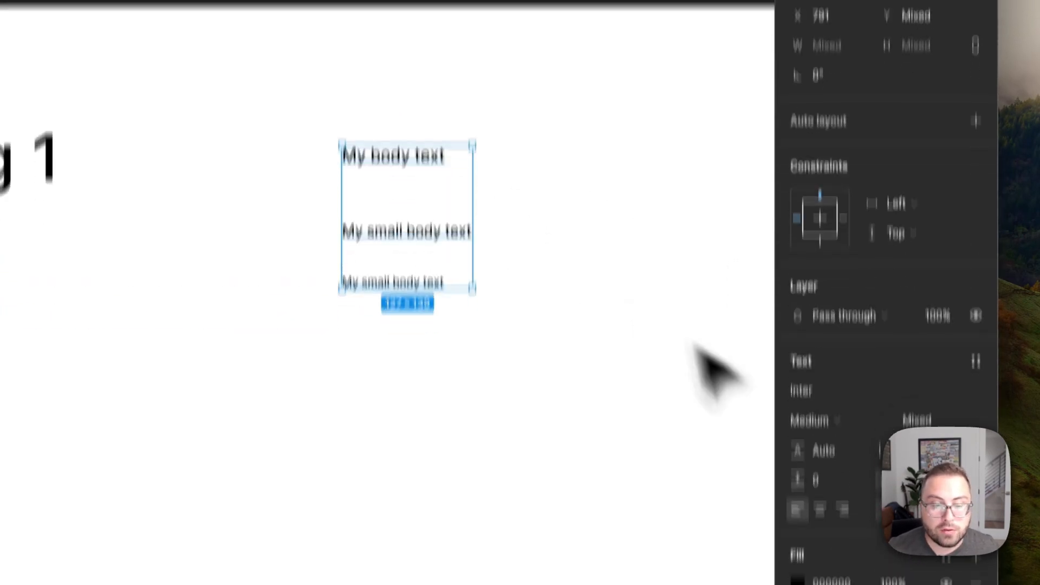
{"action": "left_click", "coordinate": [849, 463]}
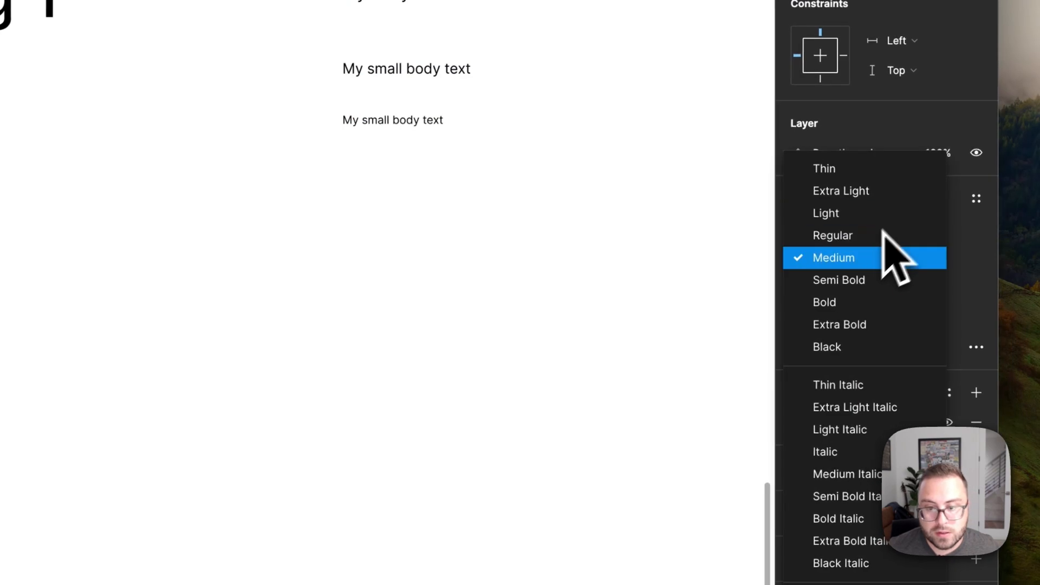
{"action": "left_click", "coordinate": [842, 235]}
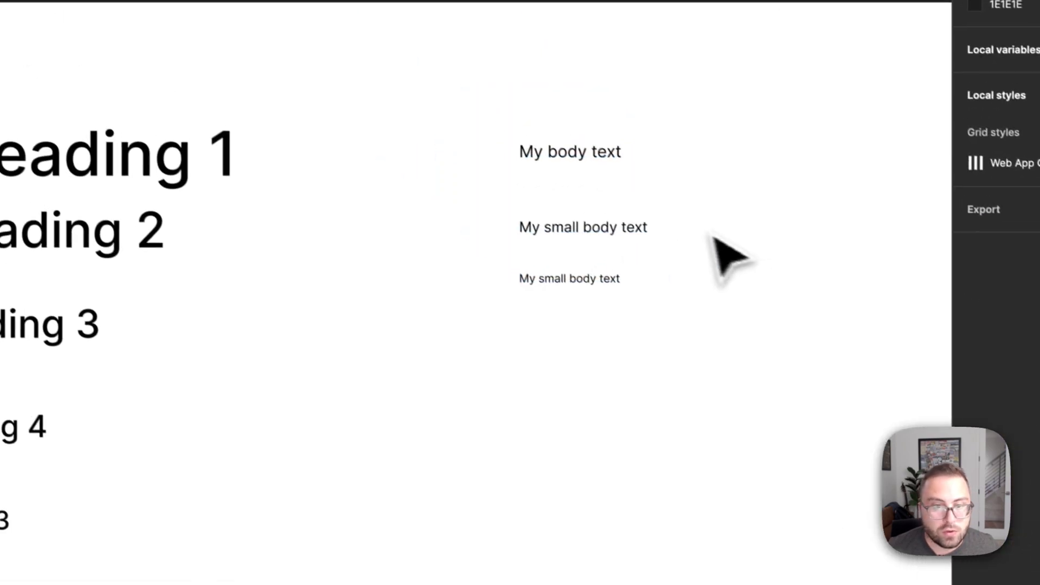
Space the three body text samples evenly, 35 apart vertically.
{"action": "left_click_drag", "start_coordinate": [700, 381], "coordinate": [583, 244]}
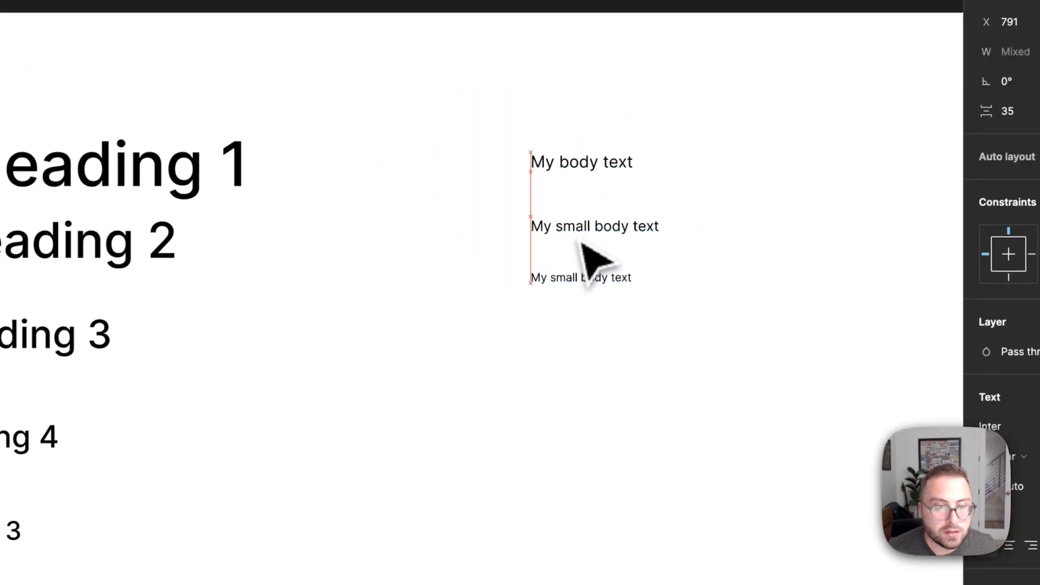
Set the font weight of My Heading 1, My Heading 2 and the larger My Heading 3 to Bold.
{"action": "left_click", "coordinate": [167, 165]}
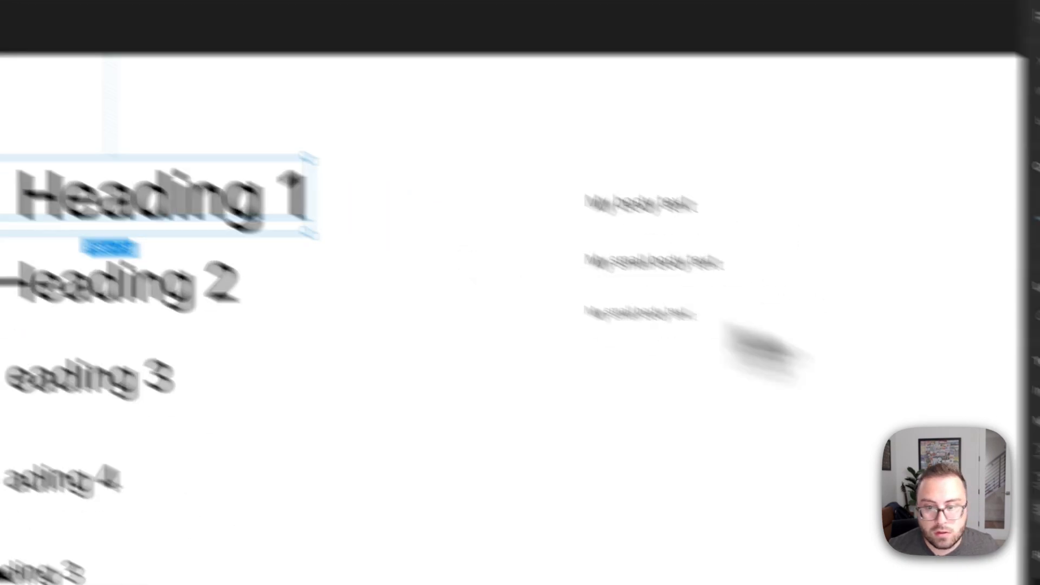
{"action": "left_click", "coordinate": [889, 282]}
{"action": "left_click", "coordinate": [862, 320]}
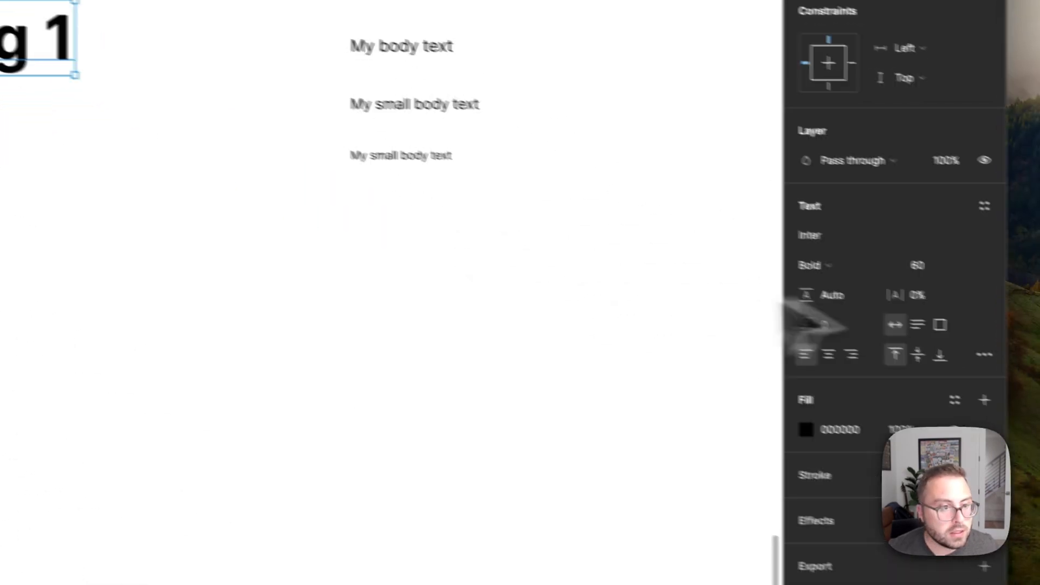
{"action": "left_click", "coordinate": [386, 208]}
{"action": "left_click", "coordinate": [419, 257], "text": "shift"}
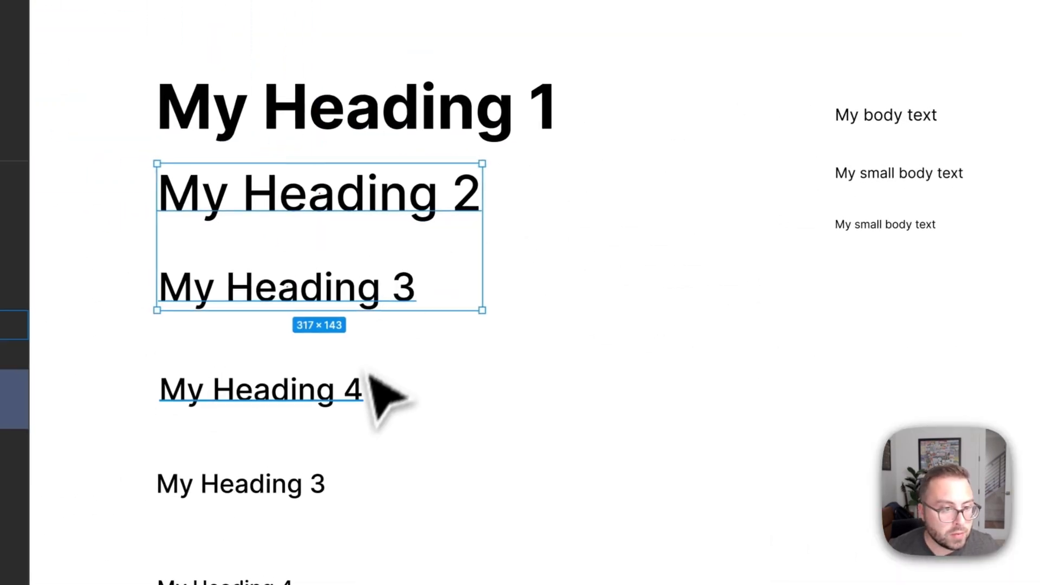
{"action": "left_click", "coordinate": [883, 330]}
{"action": "left_click", "coordinate": [847, 358]}
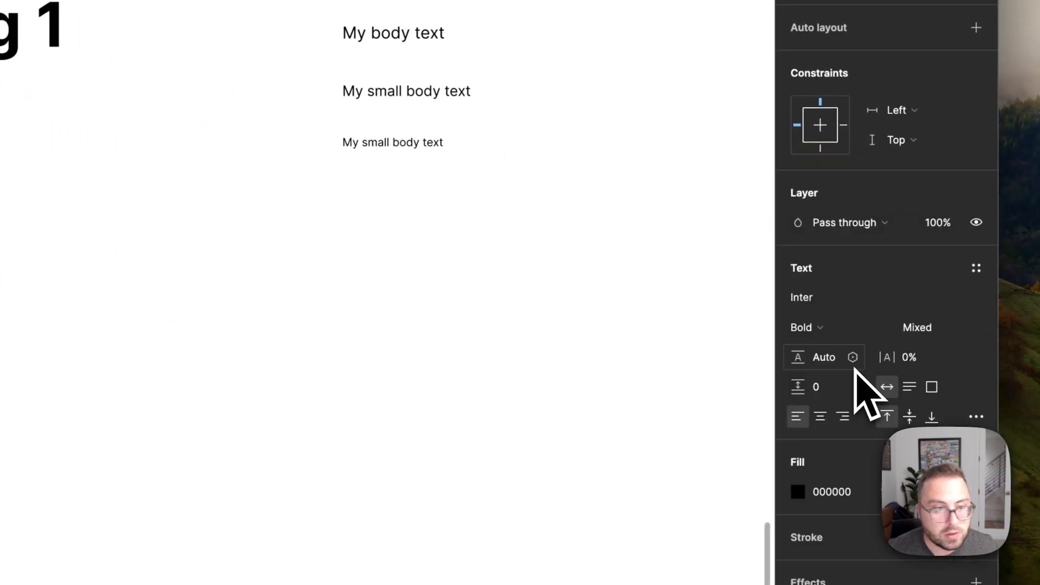
Apply a heavier font weight to the three smallest headings in the column.
{"action": "left_click", "coordinate": [130, 244]}
{"action": "left_click", "coordinate": [132, 338], "text": "shift"}
{"action": "left_click", "coordinate": [144, 447], "text": "shift"}
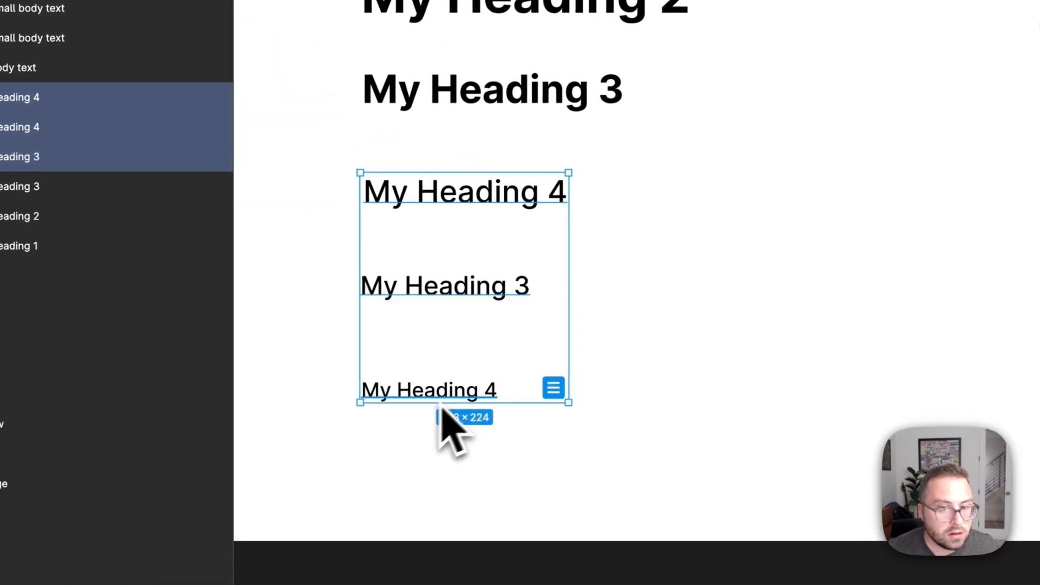
{"action": "left_click", "coordinate": [937, 206]}
{"action": "left_click", "coordinate": [962, 228]}
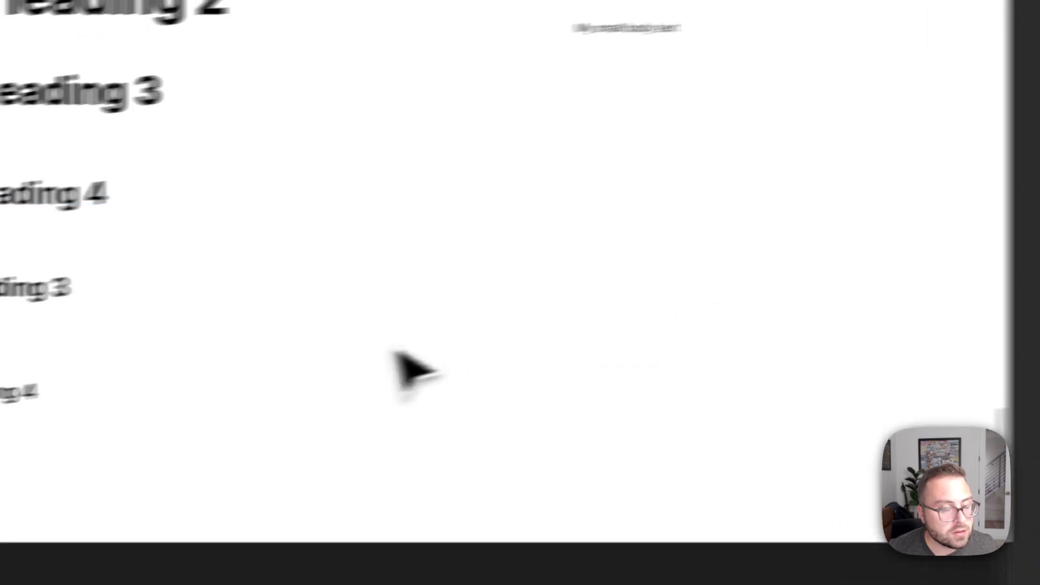
Narrow the headings frame to a width of 594 and draw a separate frame around the three body text samples.
{"action": "scroll", "coordinate": [596, 68], "scroll_direction": "up", "scroll_amount": 3}
{"action": "scroll", "coordinate": [596, 67], "scroll_direction": "right", "scroll_amount": 2}
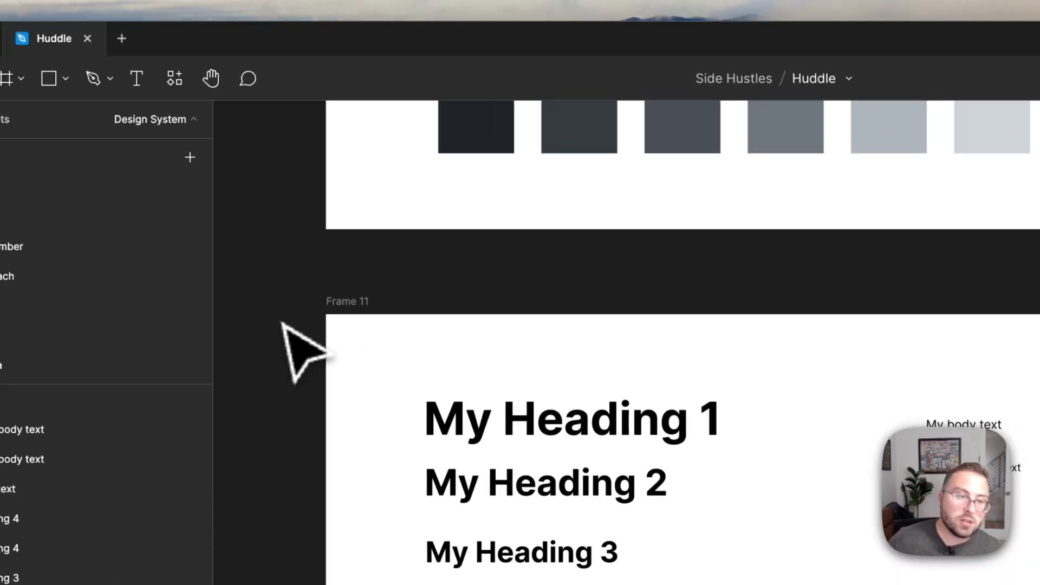
{"action": "left_click", "coordinate": [252, 241]}
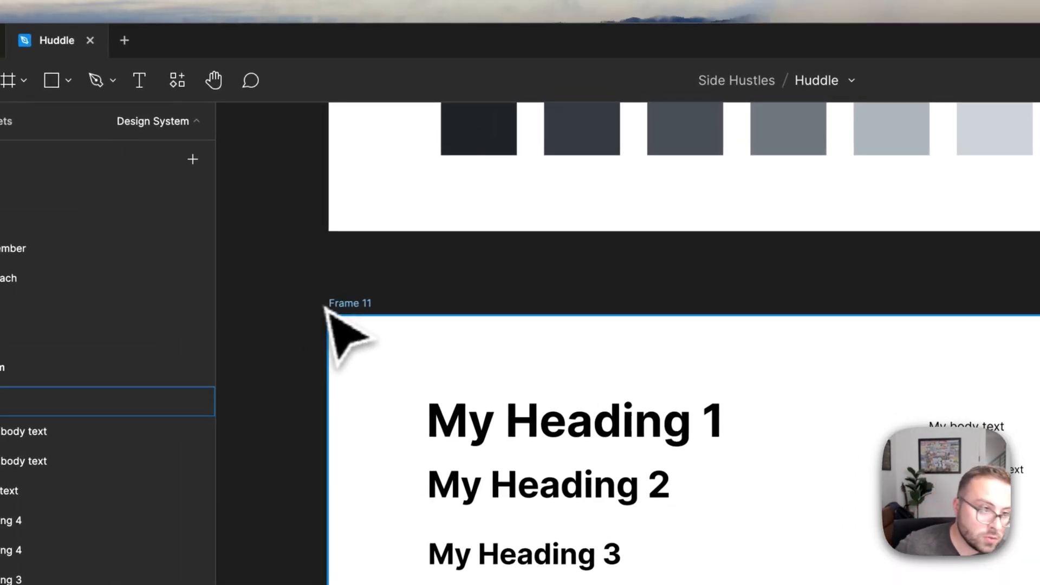
{"action": "left_click", "coordinate": [779, 412]}
{"action": "scroll", "coordinate": [699, 412], "scroll_direction": "down", "scroll_amount": 1}
{"action": "scroll", "coordinate": [698, 412], "scroll_direction": "right", "scroll_amount": 1}
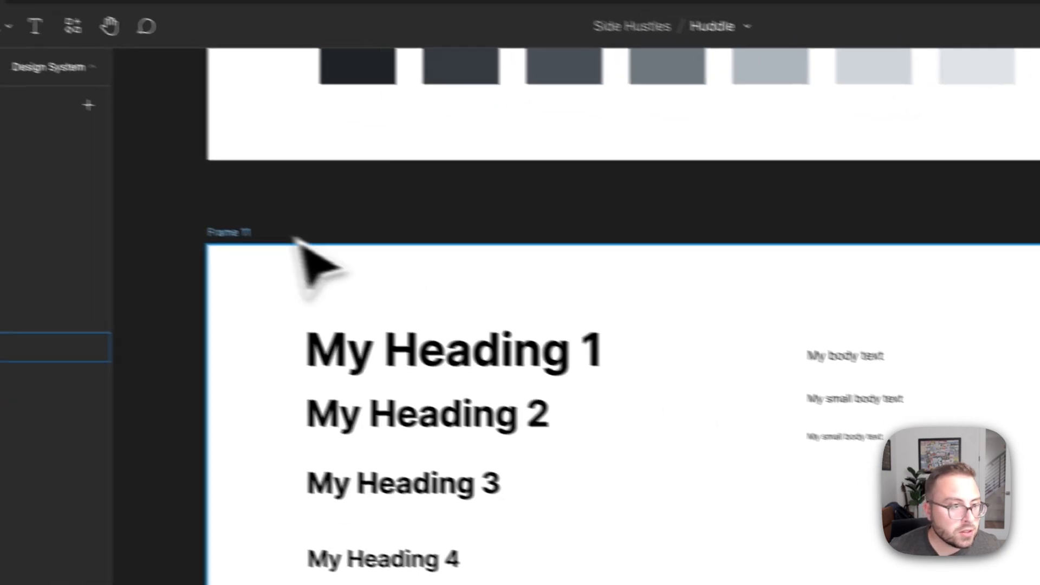
{"action": "left_click", "coordinate": [380, 291]}
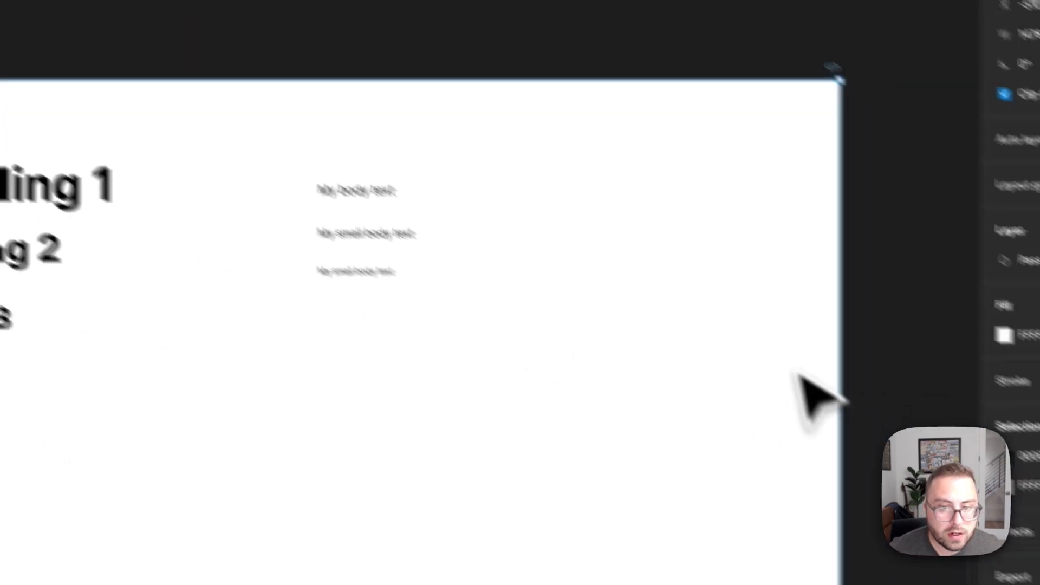
{"action": "left_click_drag", "start_coordinate": [812, 395], "coordinate": [268, 372]}
{"action": "key", "text": "f"}
{"action": "left_click_drag", "start_coordinate": [298, 108], "coordinate": [713, 465]}
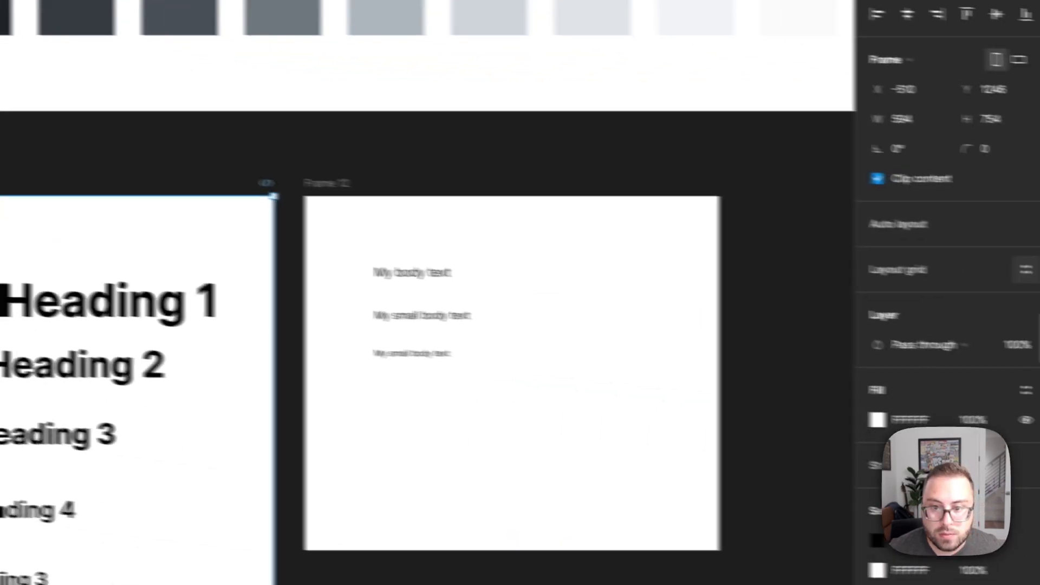
Apply auto layout to the headings frame and to the body text frame beside it.
{"action": "left_click", "coordinate": [985, 263]}
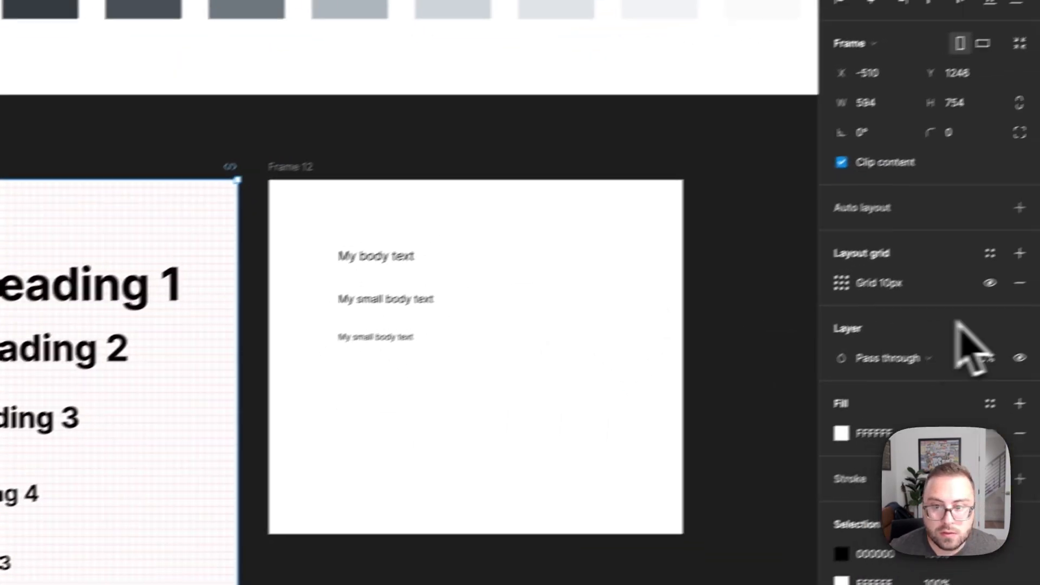
{"action": "left_click", "coordinate": [1017, 282]}
{"action": "left_click", "coordinate": [977, 223]}
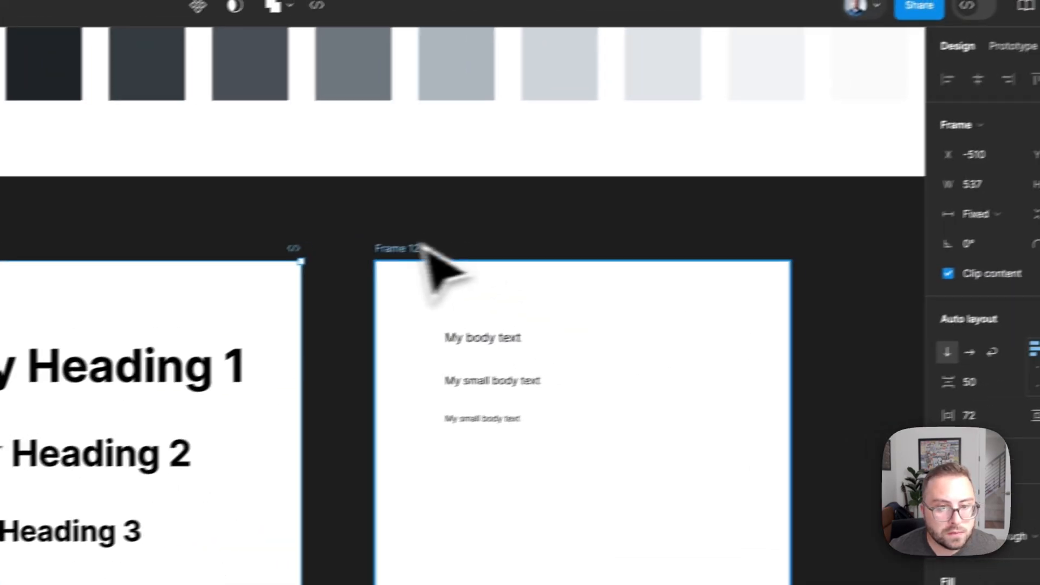
{"action": "left_click", "coordinate": [424, 246]}
{"action": "left_click", "coordinate": [970, 301]}
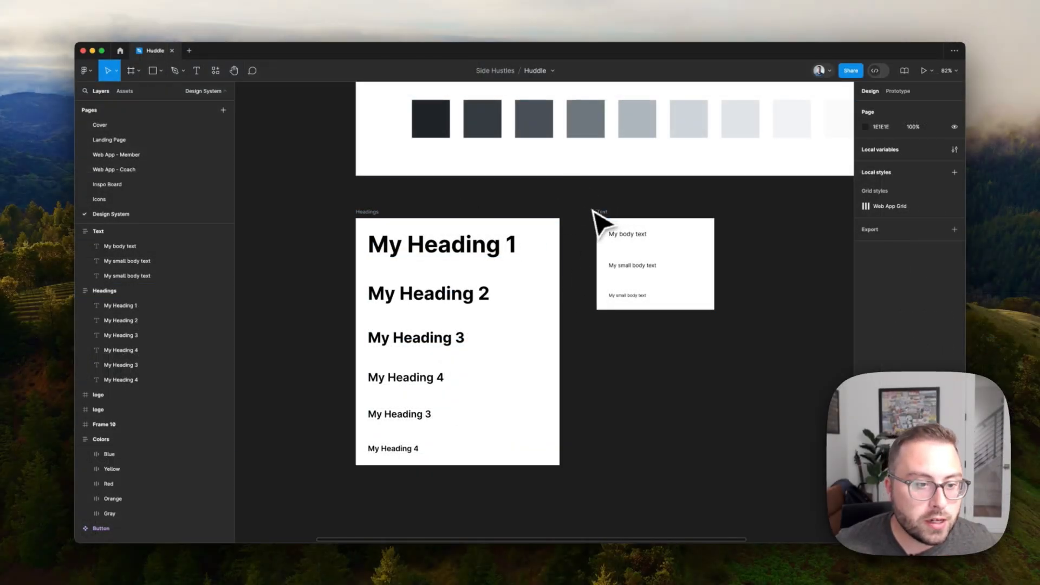
Create a text style named "H1" from the My Heading 1 sample.
{"action": "scroll", "coordinate": [590, 239], "scroll_direction": "up", "scroll_amount": 2}
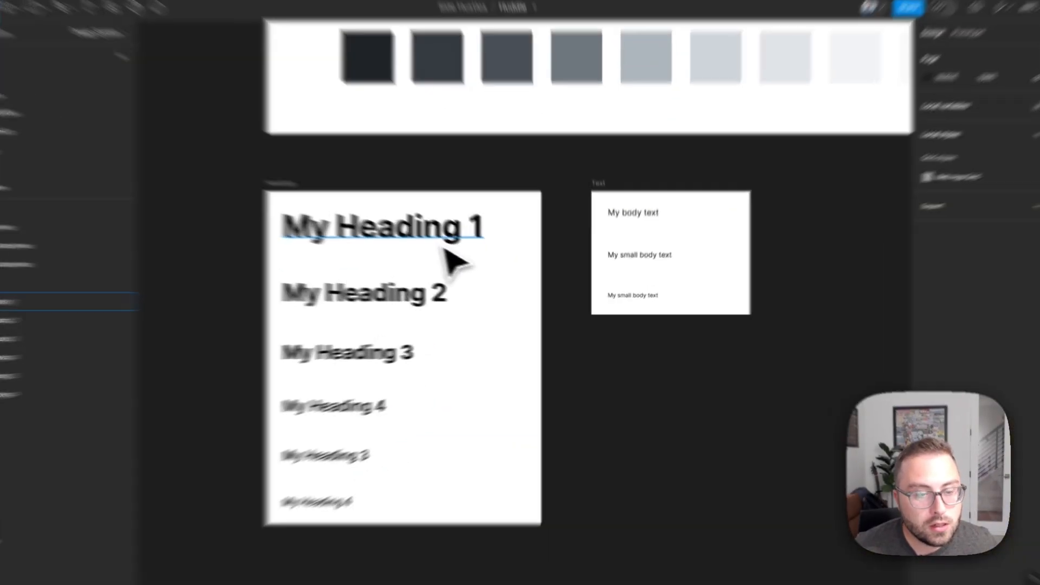
{"action": "left_click", "coordinate": [476, 258]}
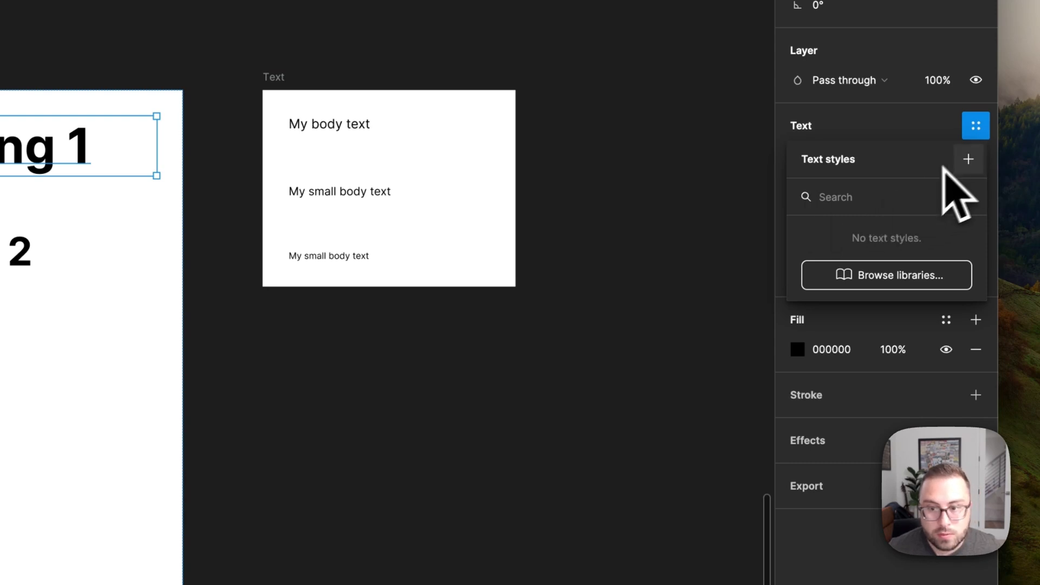
{"action": "left_click", "coordinate": [968, 159]}
{"action": "type", "text": "Heading 1"}
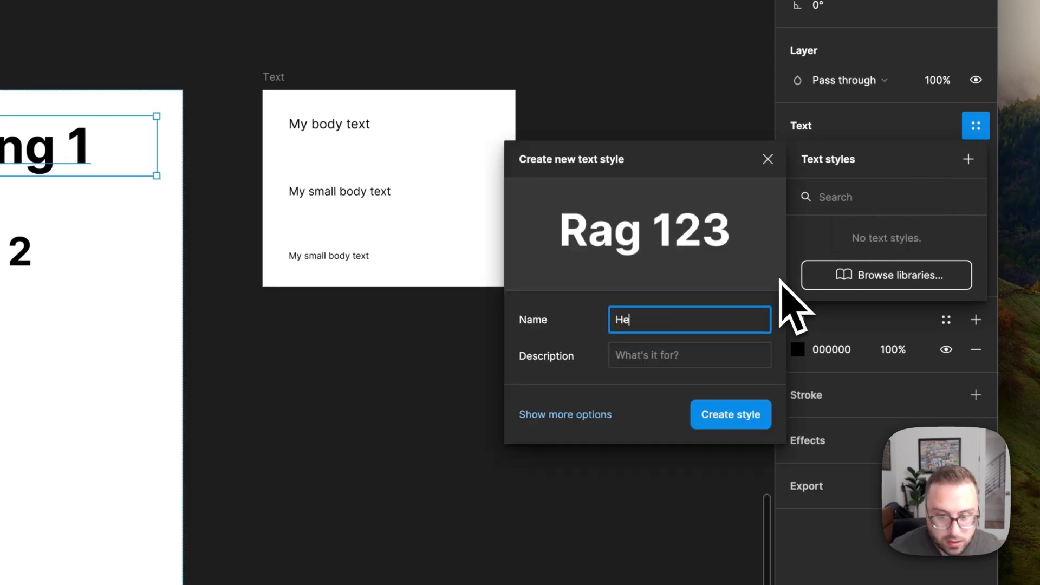
{"action": "key", "text": "super+a"}
{"action": "type", "text": "H1"}
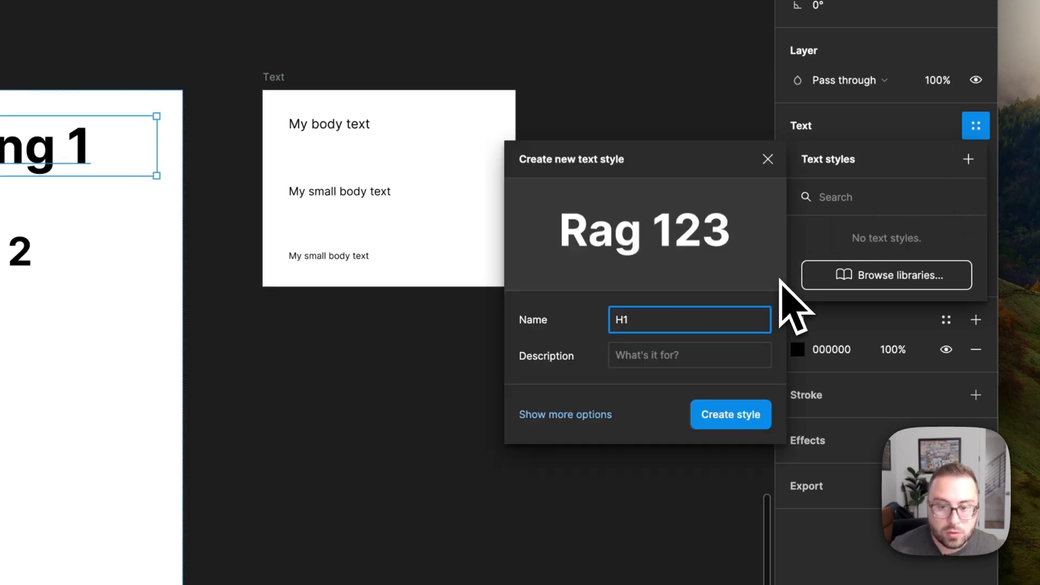
{"action": "left_click", "coordinate": [740, 416]}
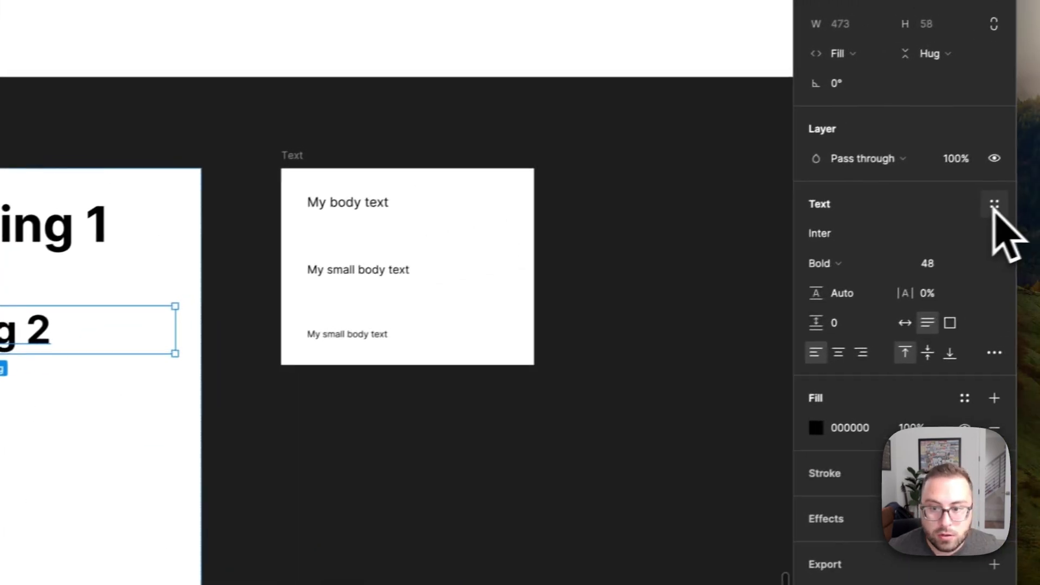
Create a text style named "H2" from the My Heading 2 sample.
{"action": "left_click", "coordinate": [994, 205]}
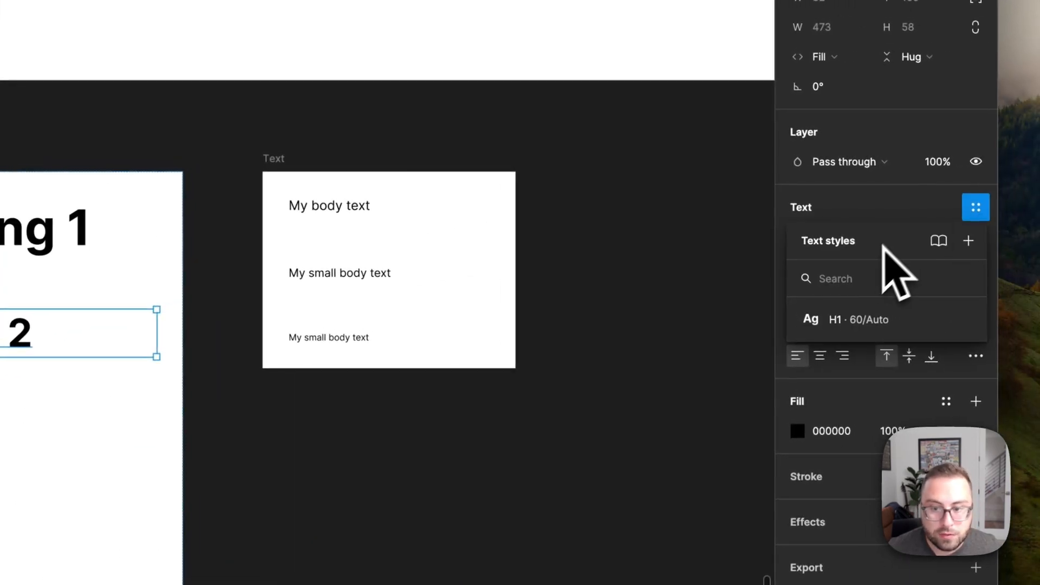
{"action": "type", "text": "H2"}
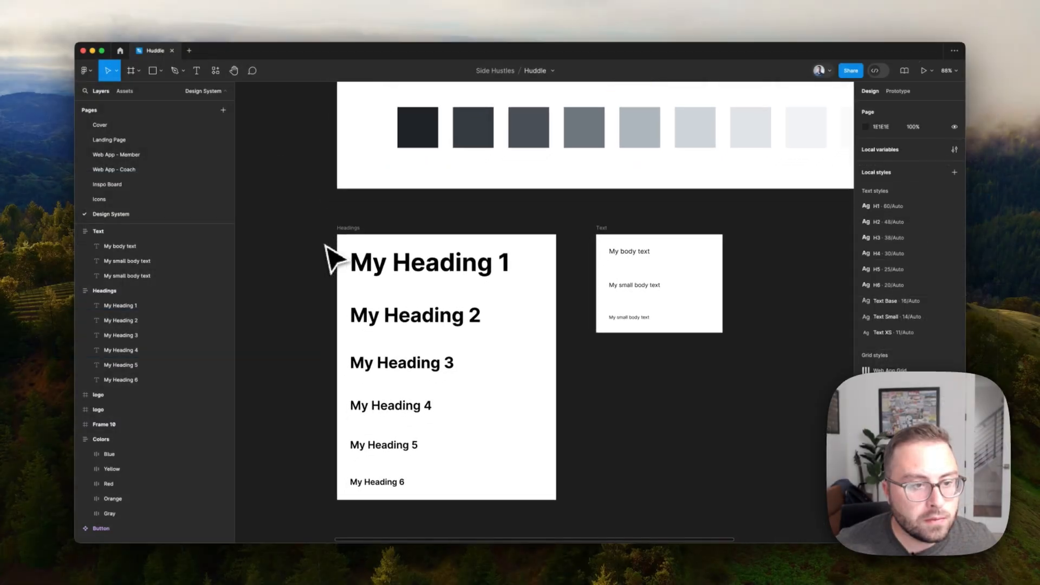
Review the heading and text samples together with the color swatches on the Design System page.
{"action": "scroll", "coordinate": [358, 239], "scroll_direction": "down", "scroll_amount": 1}
{"action": "scroll", "coordinate": [358, 238], "scroll_direction": "left", "scroll_amount": 1}
{"action": "left_click", "coordinate": [628, 268]}
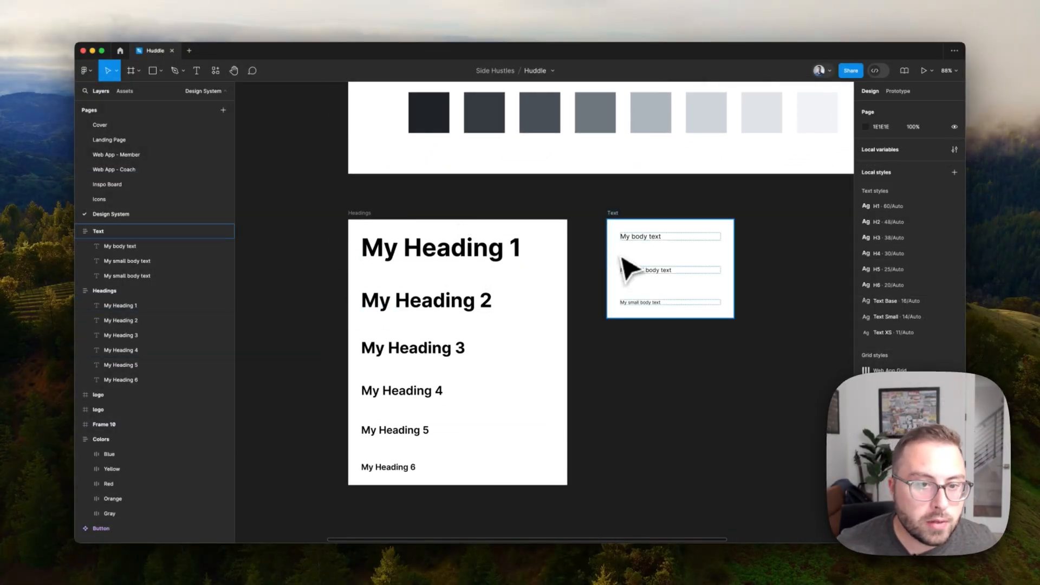
{"action": "left_click", "coordinate": [588, 268]}
{"action": "scroll", "coordinate": [374, 271], "scroll_direction": "down", "scroll_amount": 5}
{"action": "scroll", "coordinate": [372, 244], "scroll_direction": "up", "scroll_amount": 1}
{"action": "scroll", "coordinate": [371, 244], "scroll_direction": "left", "scroll_amount": 1}
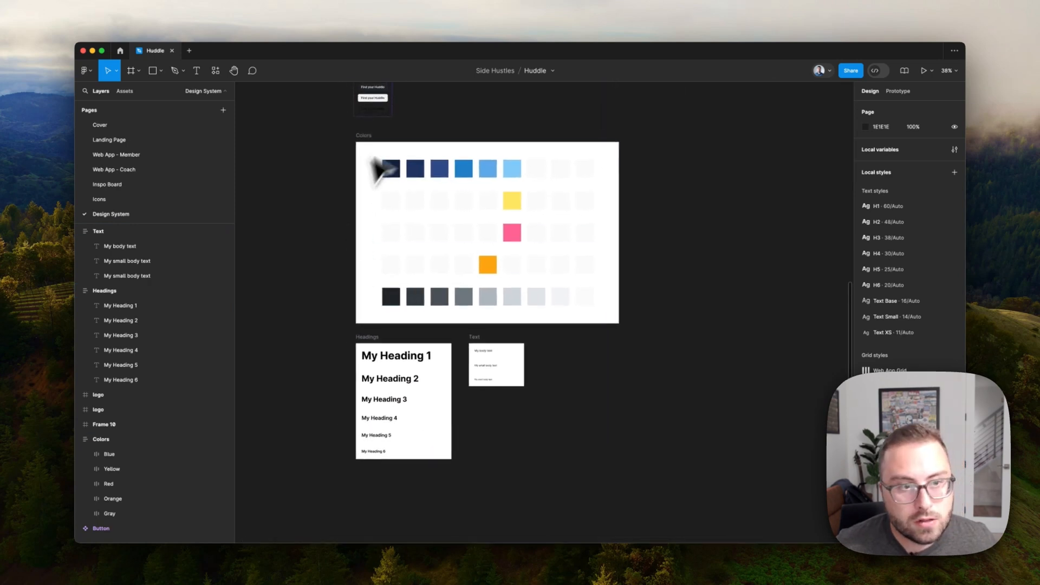
{"action": "scroll", "coordinate": [390, 174], "scroll_direction": "up", "scroll_amount": 1}
{"action": "scroll", "coordinate": [390, 174], "scroll_direction": "left", "scroll_amount": 1}
{"action": "scroll", "coordinate": [374, 379], "scroll_direction": "up", "scroll_amount": 1}
{"action": "scroll", "coordinate": [385, 404], "scroll_direction": "up", "scroll_amount": 2}
{"action": "scroll", "coordinate": [546, 298], "scroll_direction": "up", "scroll_amount": 2}
{"action": "scroll", "coordinate": [465, 255], "scroll_direction": "right", "scroll_amount": 1}
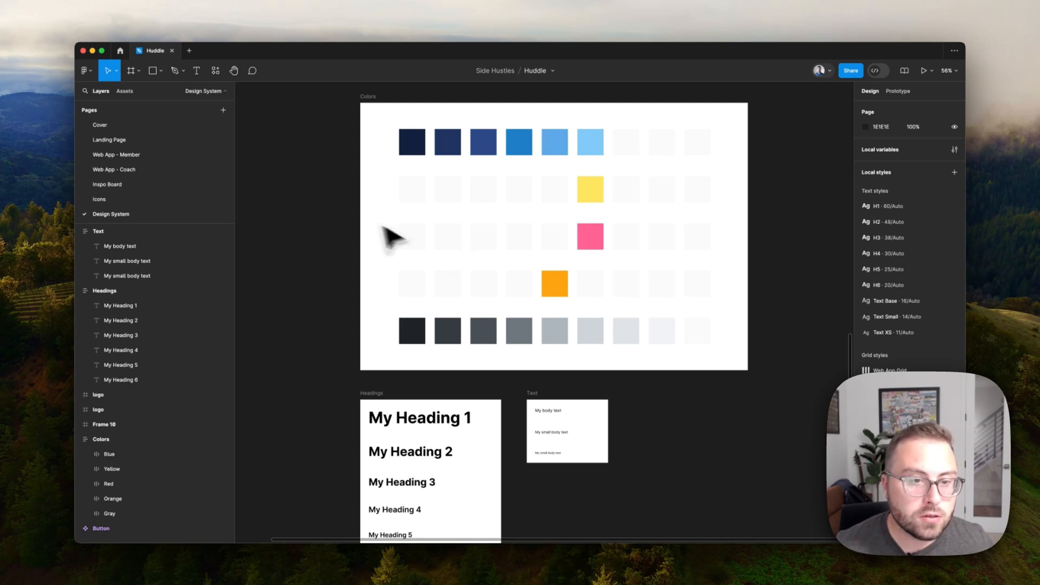
{"action": "scroll", "coordinate": [319, 244], "scroll_direction": "right", "scroll_amount": 1}
{"action": "scroll", "coordinate": [312, 242], "scroll_direction": "right", "scroll_amount": 1}
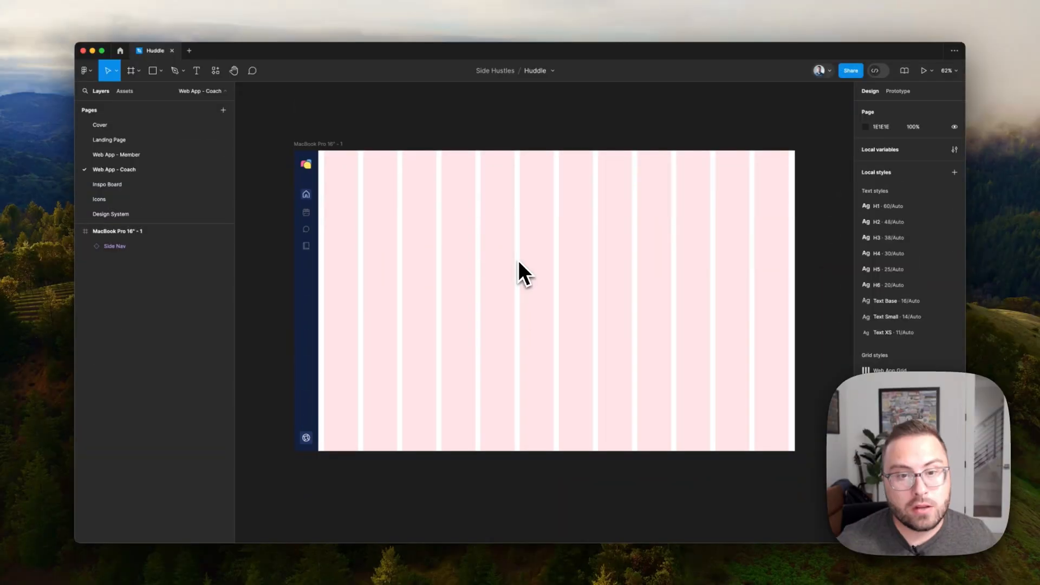
Start a note reading "Key Actions" in a new frame above the MacBook Pro frame on the coach page.
{"action": "scroll", "coordinate": [542, 260], "scroll_direction": "right", "scroll_amount": 2}
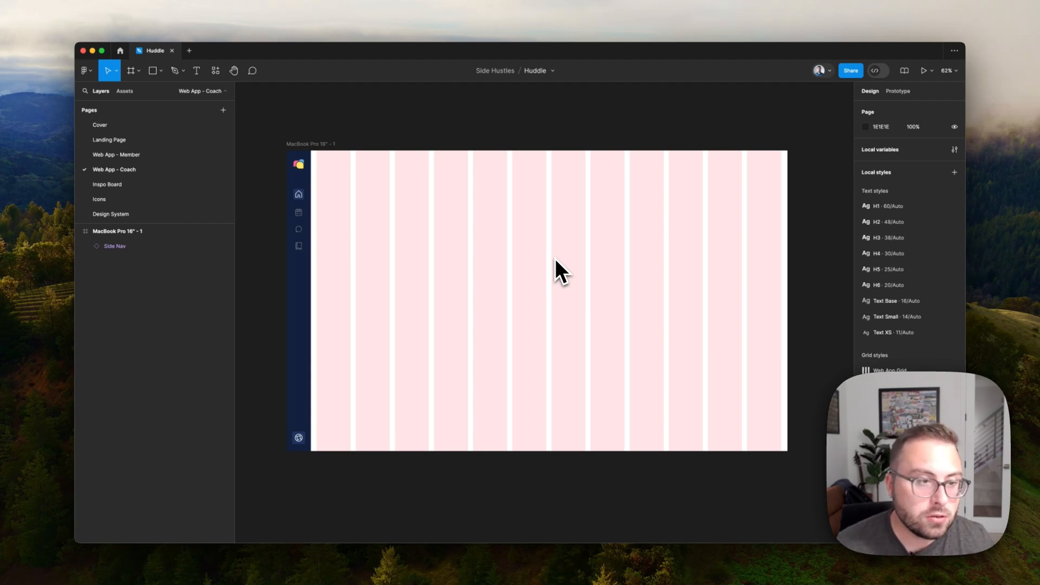
{"action": "scroll", "coordinate": [554, 258], "scroll_direction": "right", "scroll_amount": 3}
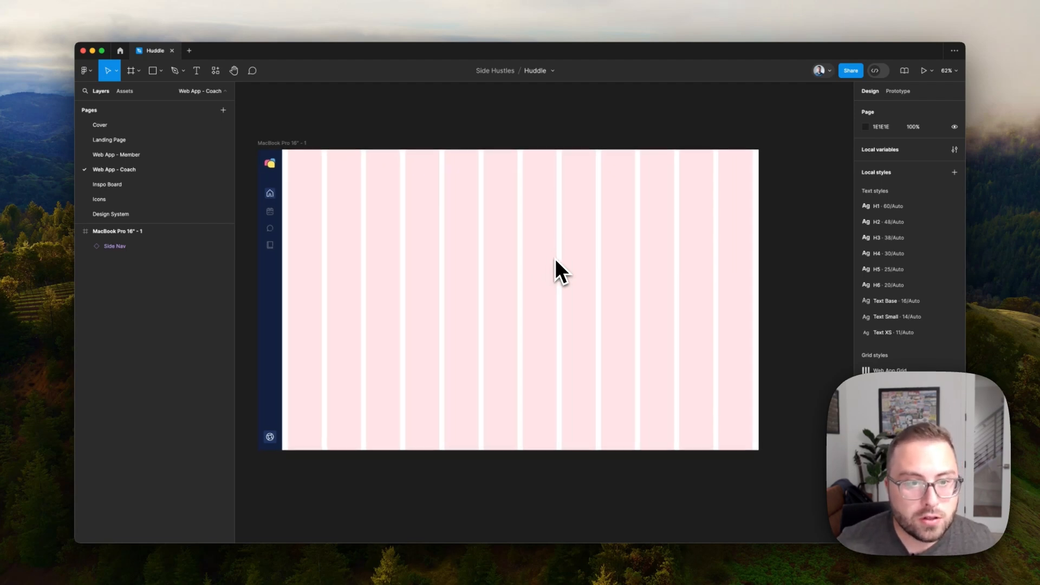
{"action": "scroll", "coordinate": [555, 258], "scroll_direction": "up", "scroll_amount": 5}
{"action": "scroll", "coordinate": [555, 259], "scroll_direction": "left", "scroll_amount": 3}
{"action": "scroll", "coordinate": [555, 258], "scroll_direction": "down", "scroll_amount": 3}
{"action": "scroll", "coordinate": [539, 262], "scroll_direction": "up", "scroll_amount": 2}
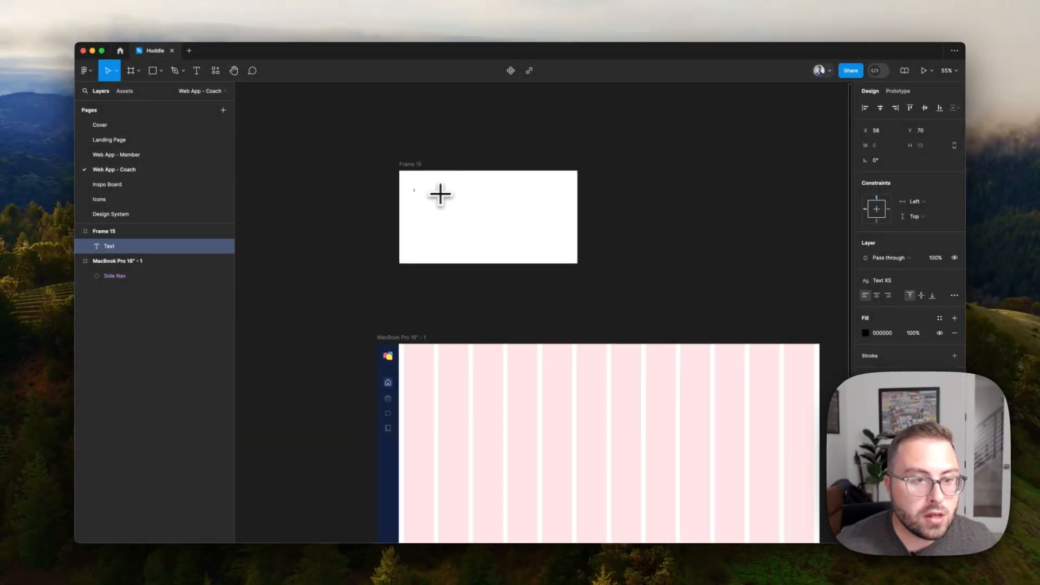
{"action": "scroll", "coordinate": [440, 194], "scroll_direction": "up", "scroll_amount": 5}
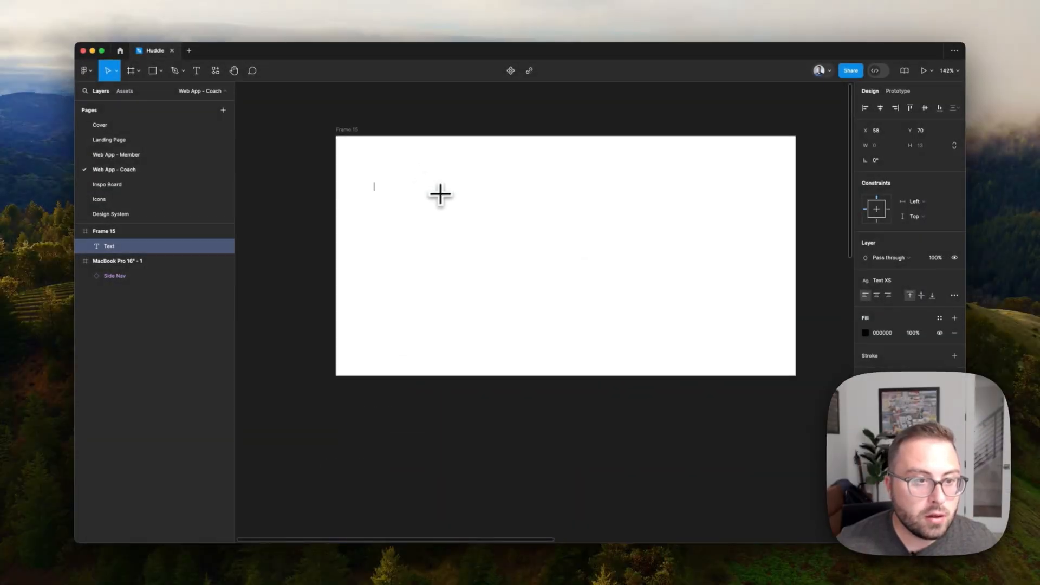
{"action": "scroll", "coordinate": [440, 194], "scroll_direction": "up", "scroll_amount": 2}
{"action": "type", "text": "Key"}
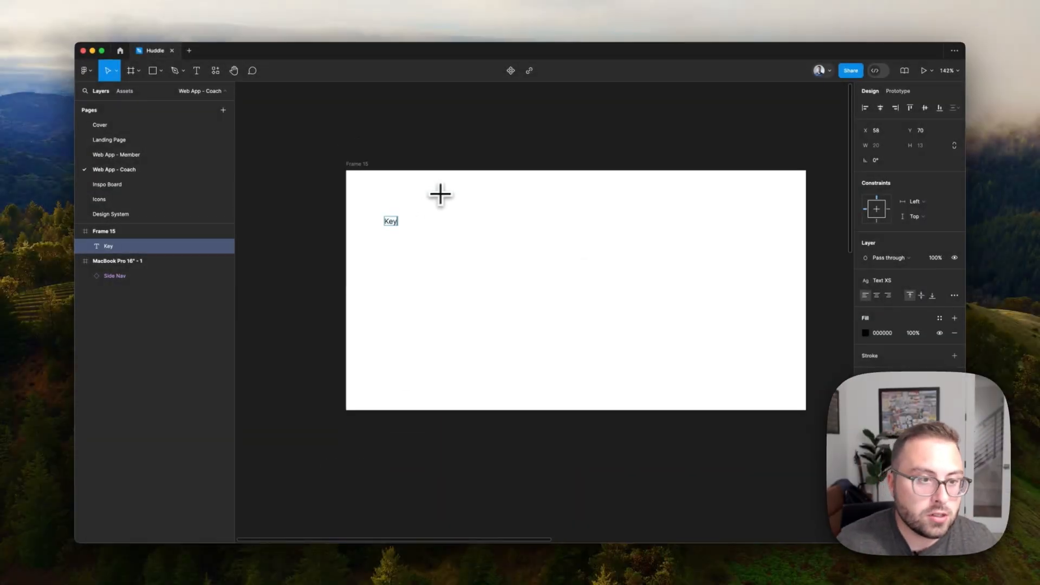
{"action": "type", "text": " Actions"}
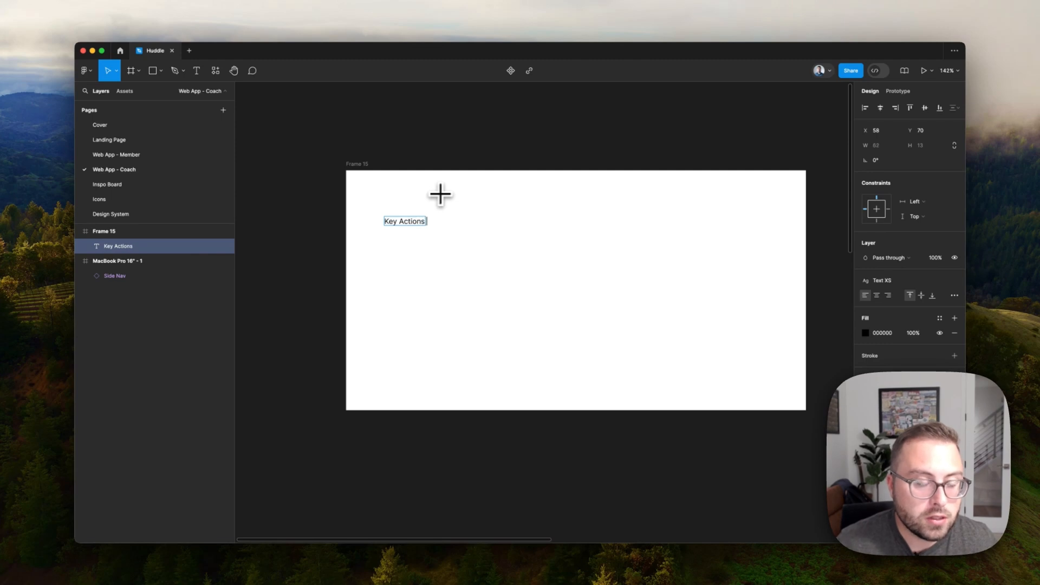
Finish the title with "for Coach Dashboard" and bullet Coach Specific Tooling, View resource center, Overview of member status, View Notifications / Activity, Q&A section, Create a message section.
{"action": "type", "text": "for Coach Dashboard  Coach Specific Tooling View resource center Overview of member status View Notifications / Activity Q&A section Create a message section"}
{"action": "left_click", "coordinate": [441, 330]}
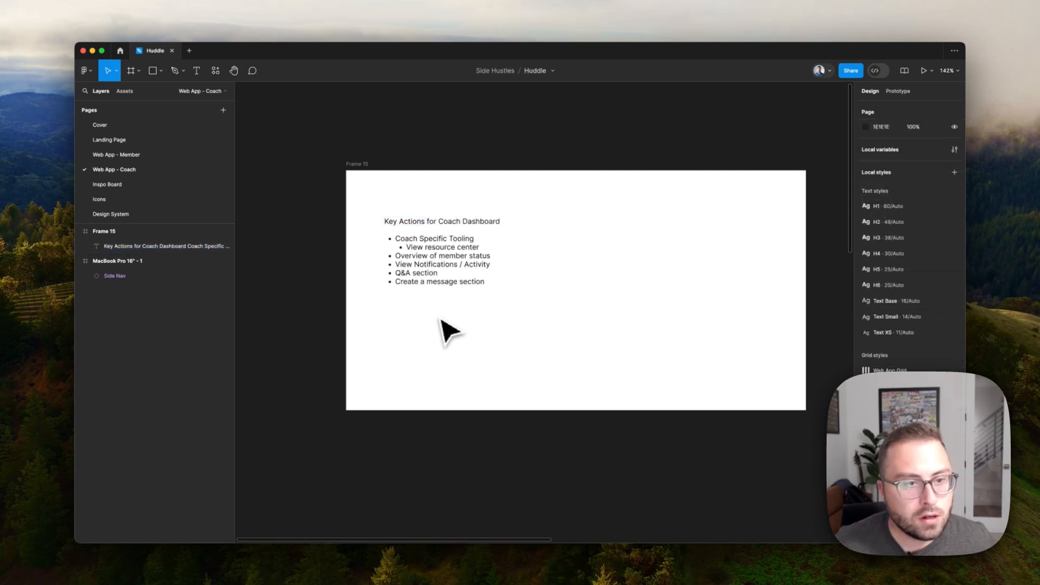
Highlight the "Overview of member status" item in the key actions list.
{"action": "scroll", "coordinate": [441, 330], "scroll_direction": "up", "scroll_amount": 3}
{"action": "scroll", "coordinate": [441, 330], "scroll_direction": "up", "scroll_amount": 2}
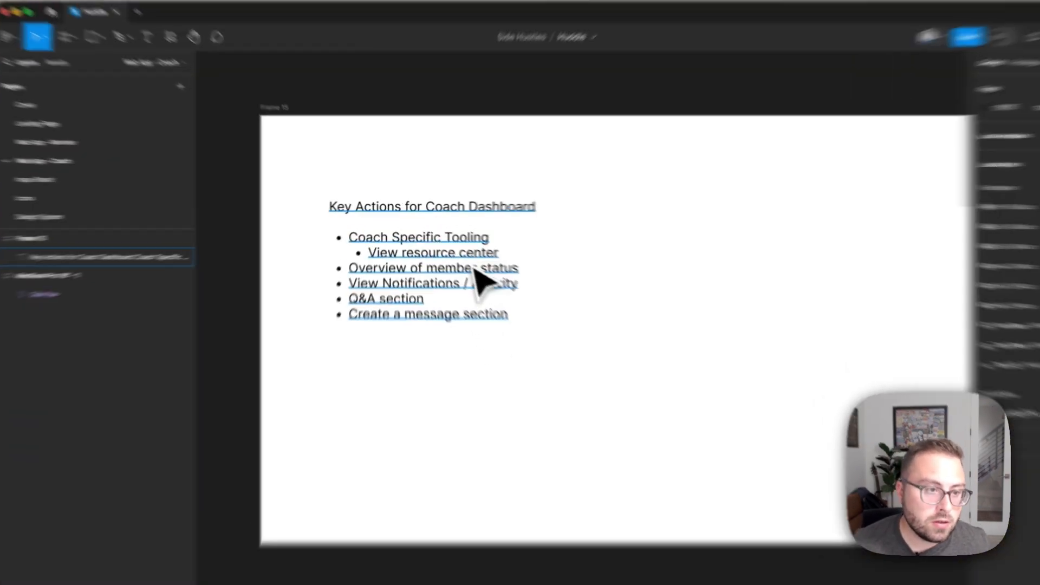
{"action": "triple_click", "coordinate": [450, 254]}
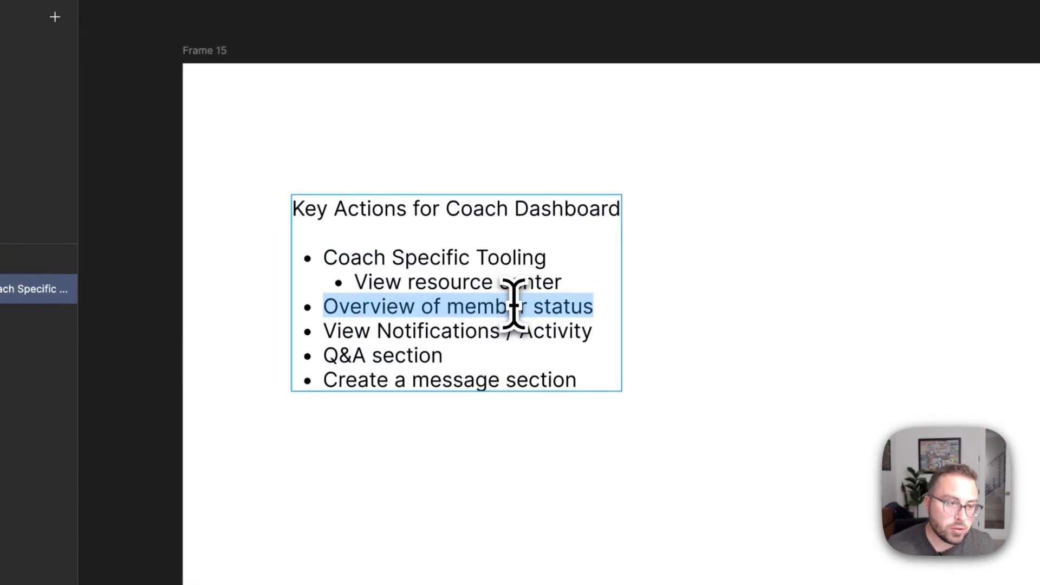
Move the "Overview of member status" item to the start of the key actions list, above "Coach Specific Tooling".
{"action": "key", "text": "BackSpace"}
{"action": "key", "text": "Up"}
{"action": "key", "text": "Up"}
{"action": "key", "text": "Return"}
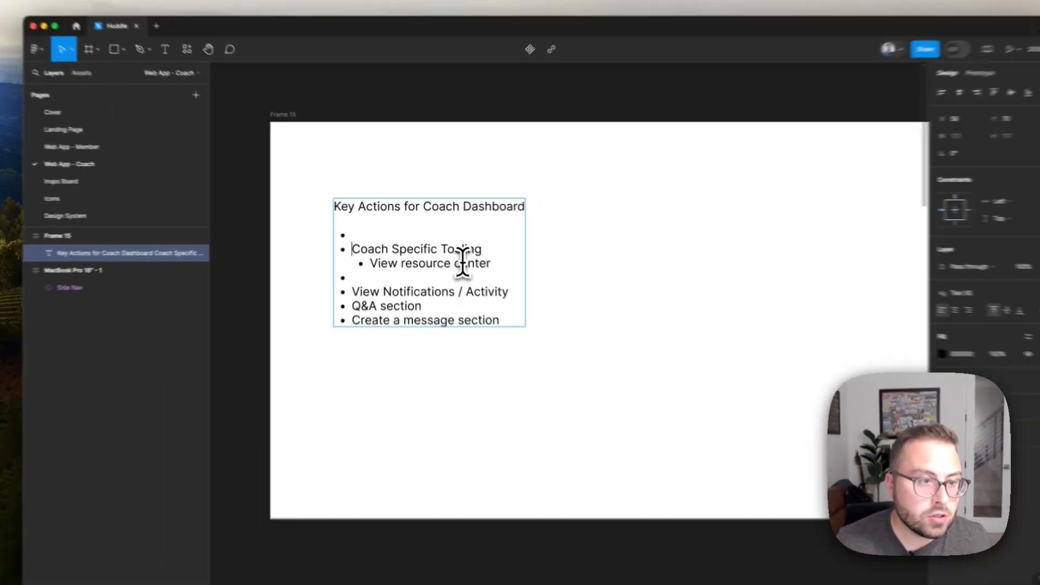
{"action": "key", "text": "super+z"}
{"action": "key", "text": "super+z"}
{"action": "key", "text": "BackSpace"}
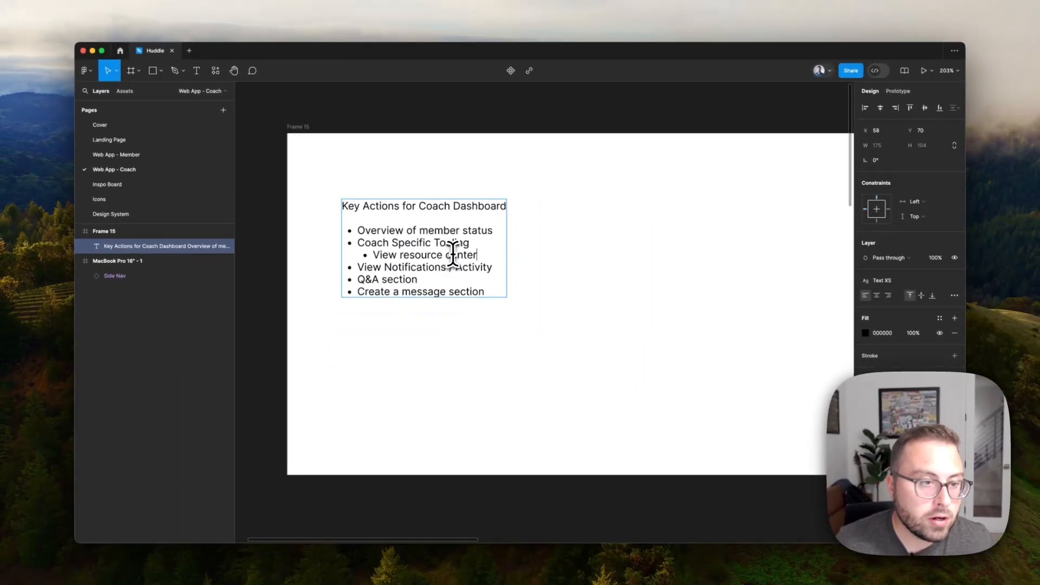
Move the "View Notifications / Activity" item directly below "Overview of member status" in the list.
{"action": "key", "text": "Up"}
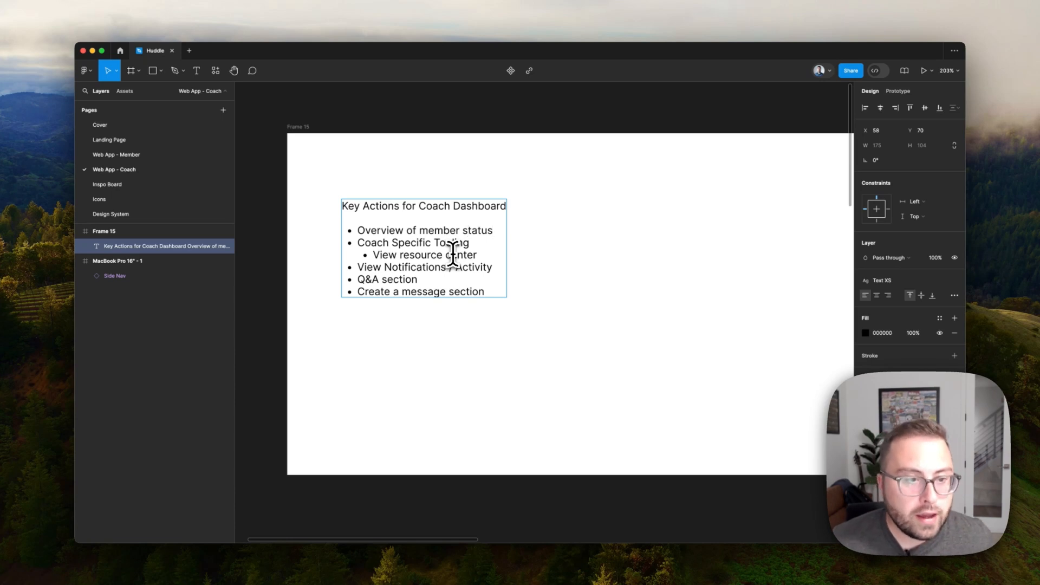
{"action": "key", "text": "Down"}
{"action": "key", "text": "Down"}
{"action": "key", "text": "super+Right"}
{"action": "key", "text": "super+shift+Left"}
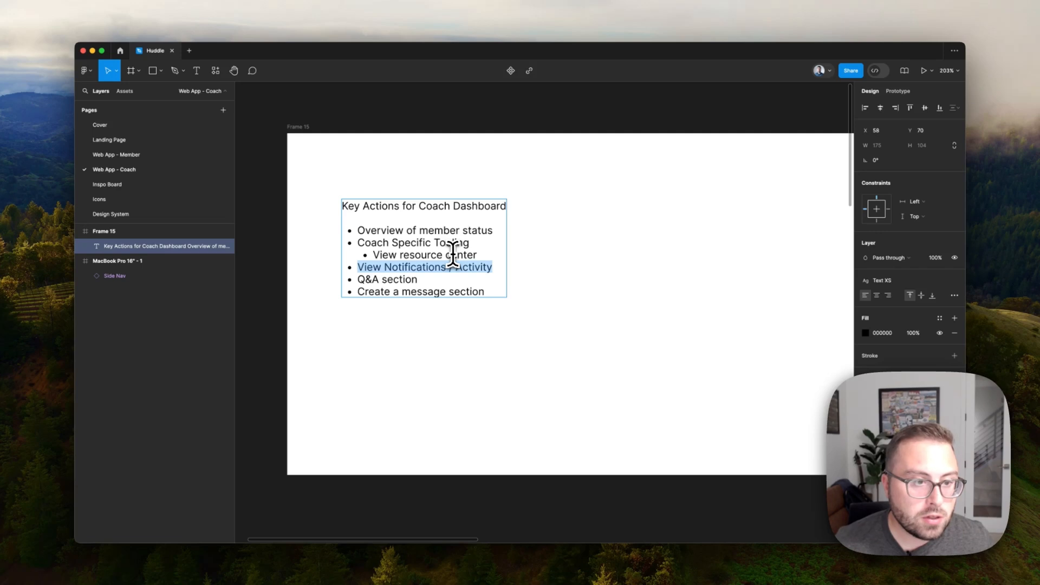
{"action": "key", "text": "super+c"}
{"action": "key", "text": "Up"}
{"action": "key", "text": "Up"}
{"action": "key", "text": "super+Right"}
{"action": "key", "text": "Return"}
{"action": "key", "text": "super+v"}
{"action": "key", "text": "Down"}
{"action": "key", "text": "Down"}
{"action": "key", "text": "Down"}
{"action": "key", "text": "super+Right"}
{"action": "key", "text": "super+BackSpace"}
{"action": "key", "text": "BackSpace"}
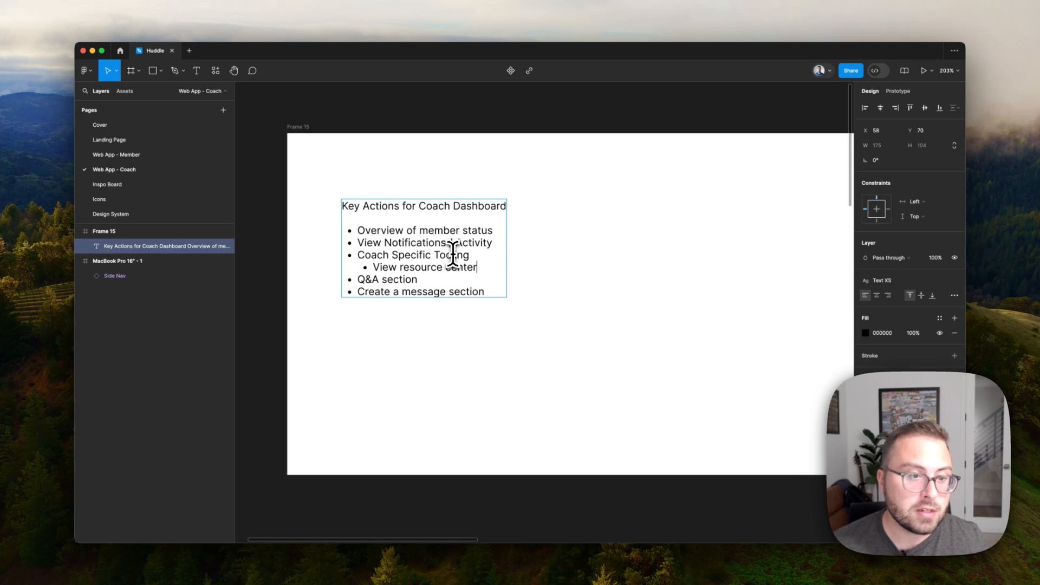
Move "Create a message section" from the end of the list to directly below "View Notifications / Activity".
{"action": "key", "text": "Down"}
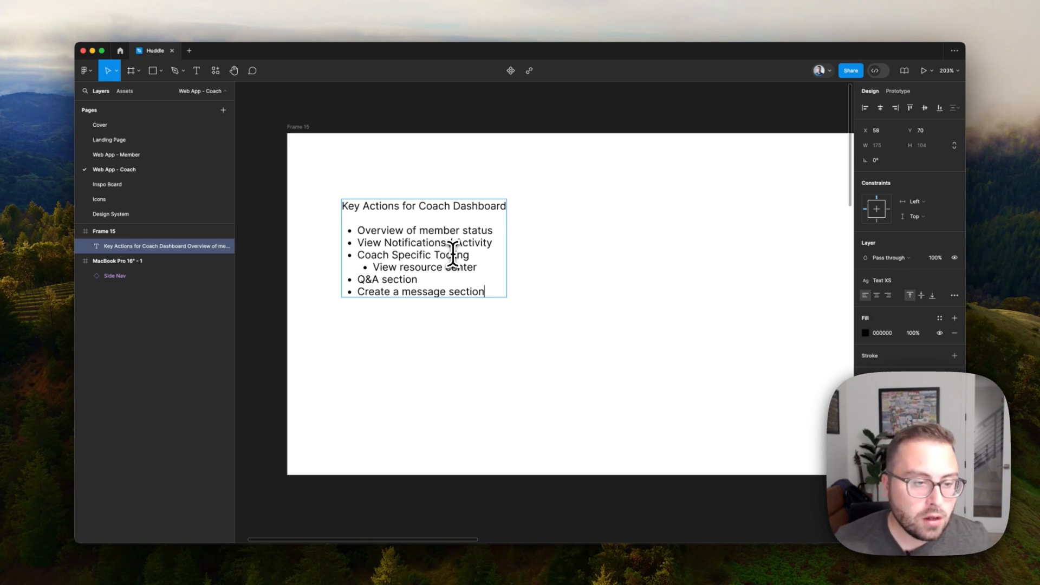
{"action": "key", "text": "super+shift+Left"}
{"action": "key", "text": "BackSpace"}
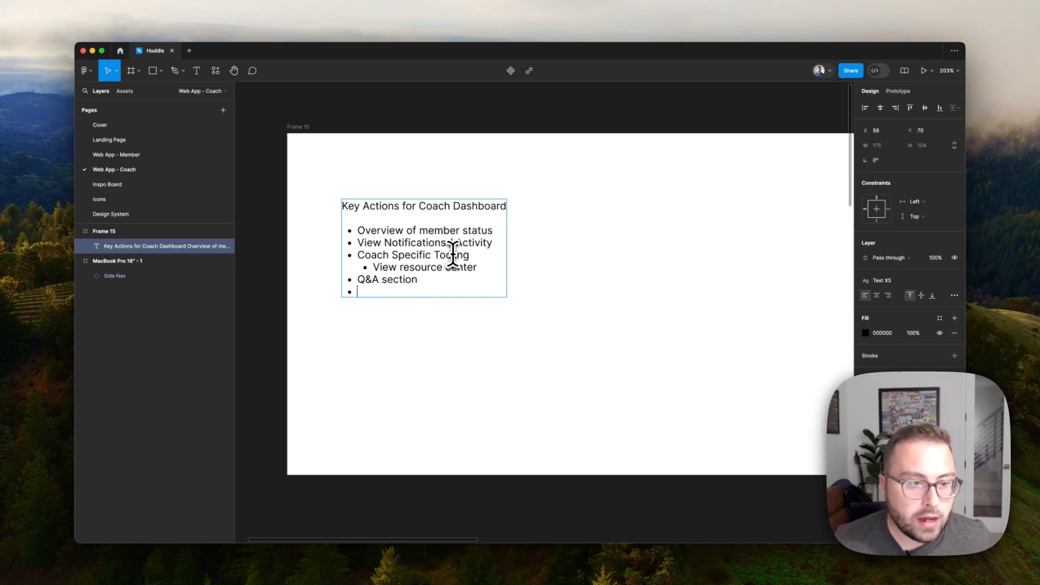
{"action": "key", "text": "BackSpace"}
{"action": "key", "text": "Up"}
{"action": "key", "text": "Up"}
{"action": "key", "text": "Up"}
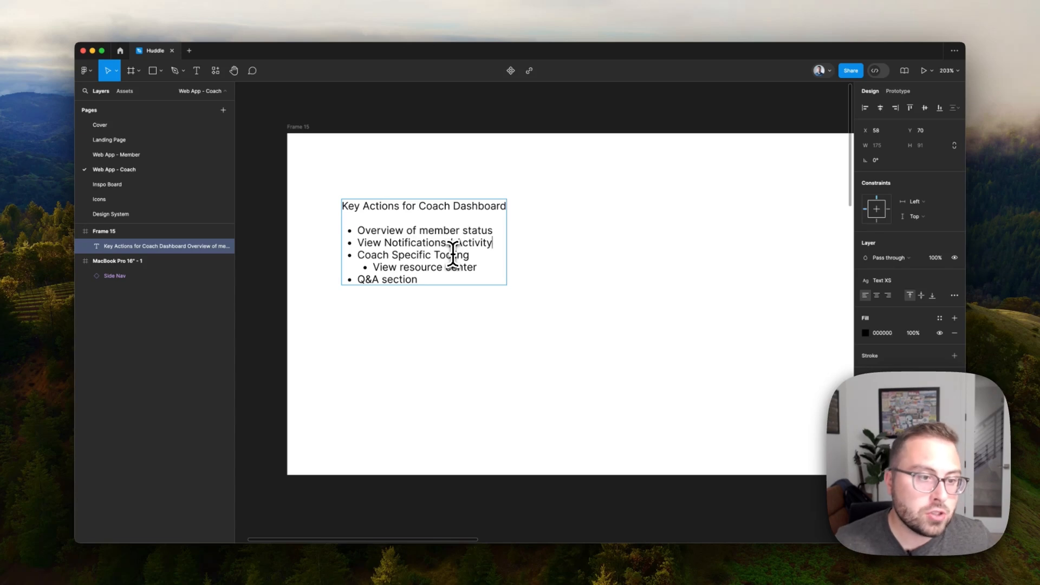
{"action": "key", "text": "Return"}
{"action": "key", "text": "super+v"}
Move "Q&A section" directly below "Create a message section" and finish editing the note.
{"action": "key", "text": "super+shift+Left"}
{"action": "key", "text": "BackSpace"}
{"action": "key", "text": "Up"}
{"action": "key", "text": "super+Right"}
{"action": "key", "text": "Return"}
{"action": "key", "text": "super+v"}
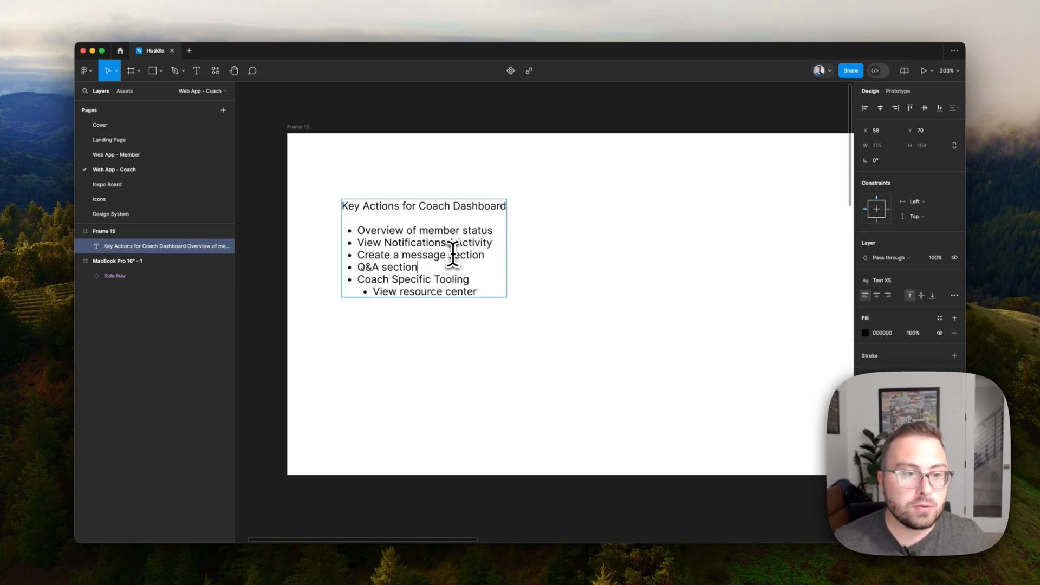
{"action": "key", "text": "Escape"}
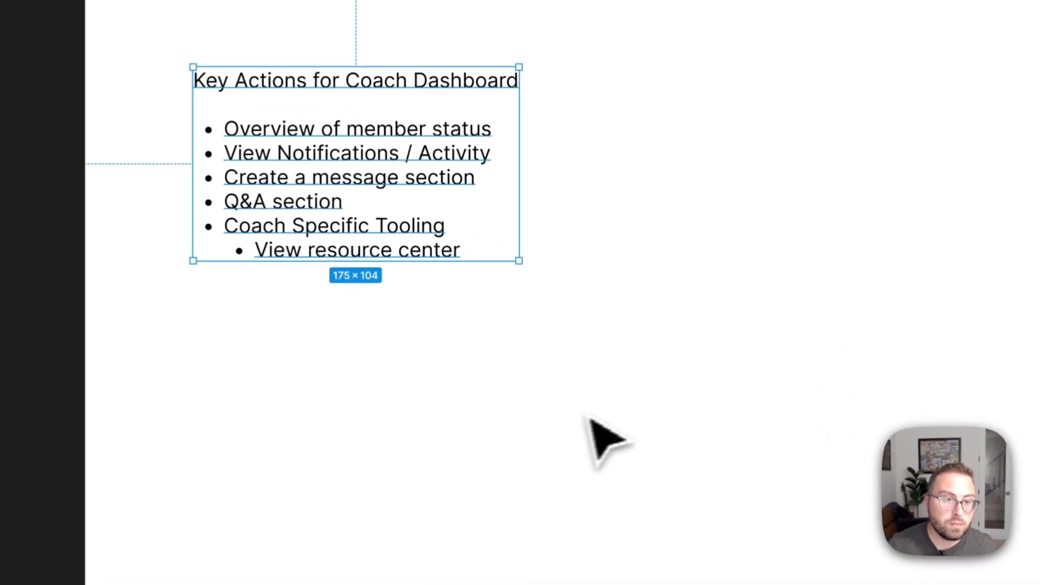
{"action": "left_click", "coordinate": [520, 378]}
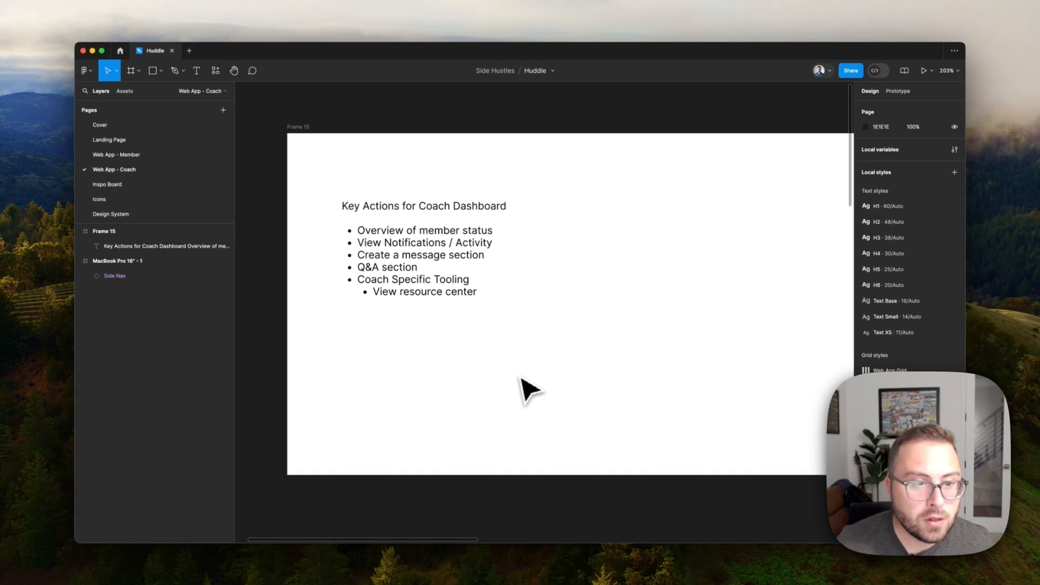
Look over the finished key actions list and the dashboard references on the Inspo Board page.
{"action": "scroll", "coordinate": [521, 379], "scroll_direction": "down", "scroll_amount": 3}
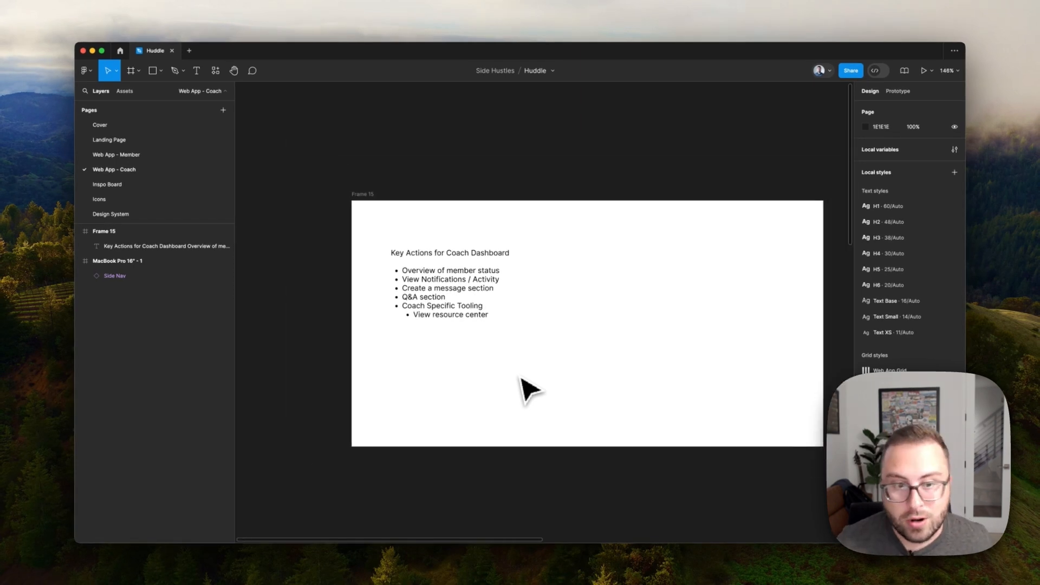
{"action": "scroll", "coordinate": [522, 379], "scroll_direction": "up", "scroll_amount": 5}
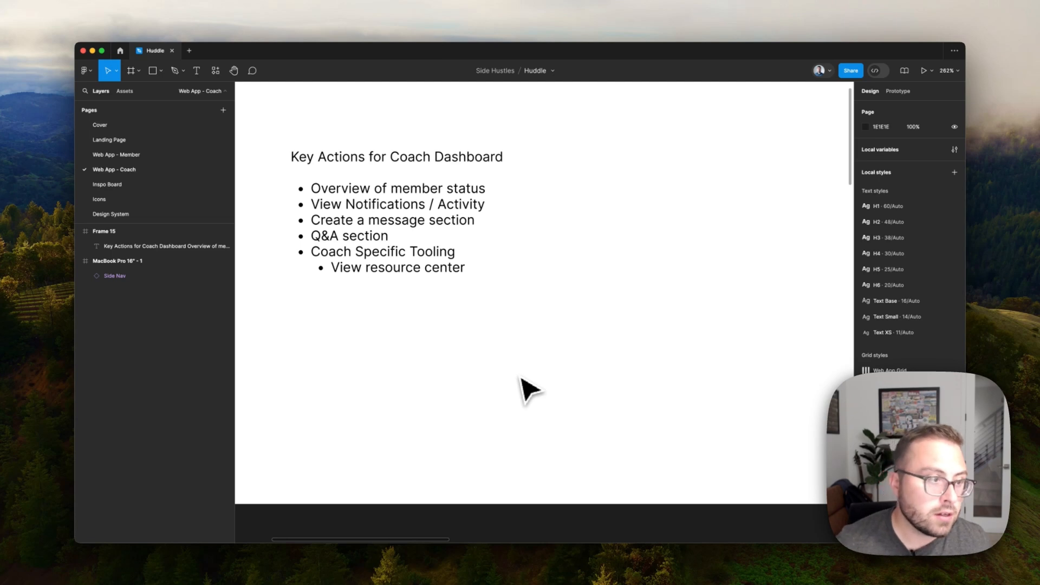
{"action": "left_click", "coordinate": [124, 185]}
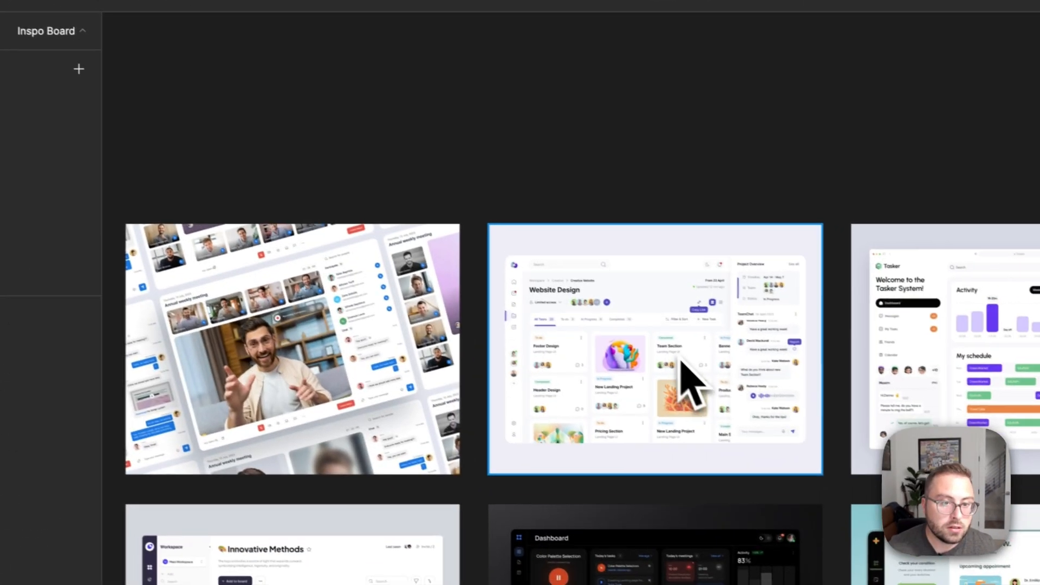
{"action": "scroll", "coordinate": [948, 463], "scroll_direction": "down", "scroll_amount": 3}
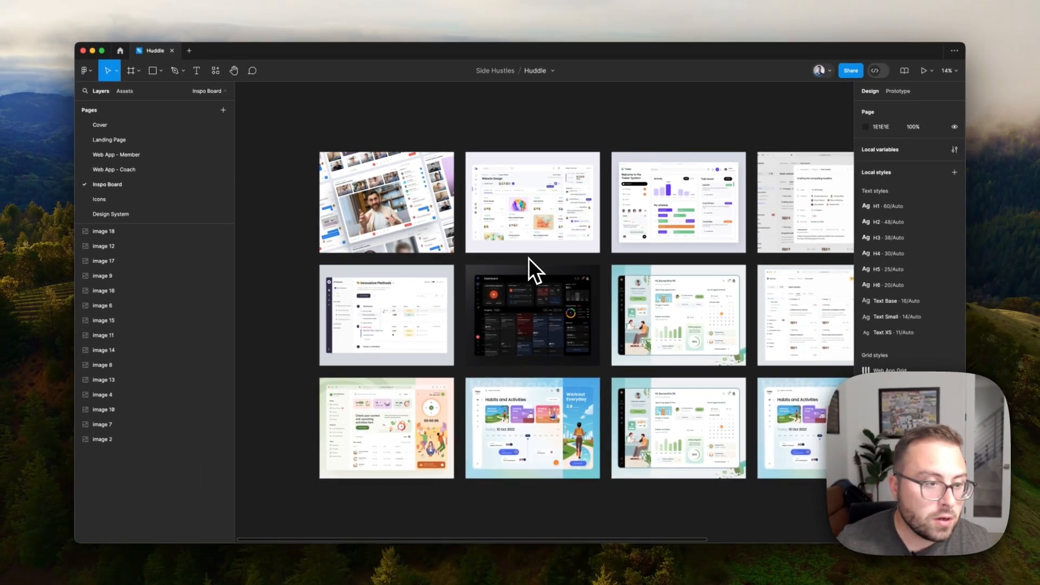
{"action": "scroll", "coordinate": [529, 258], "scroll_direction": "right", "scroll_amount": 2}
{"action": "scroll", "coordinate": [529, 258], "scroll_direction": "right", "scroll_amount": 4}
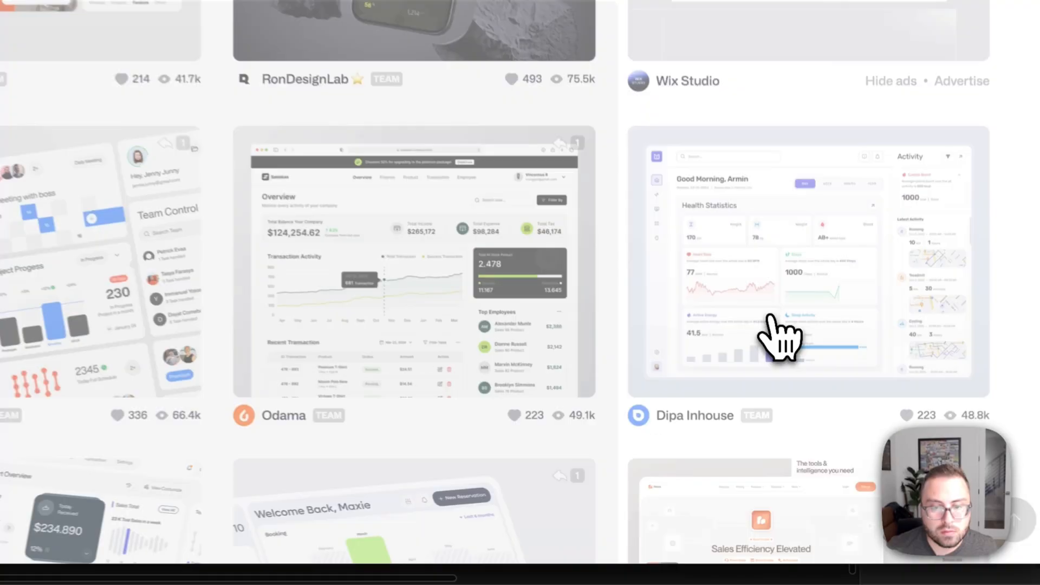
Open the Maqna Health Tracker Dashboard and another dashboard shot in Dribbble's analytics results and copy their images as references.
{"action": "left_click", "coordinate": [778, 337]}
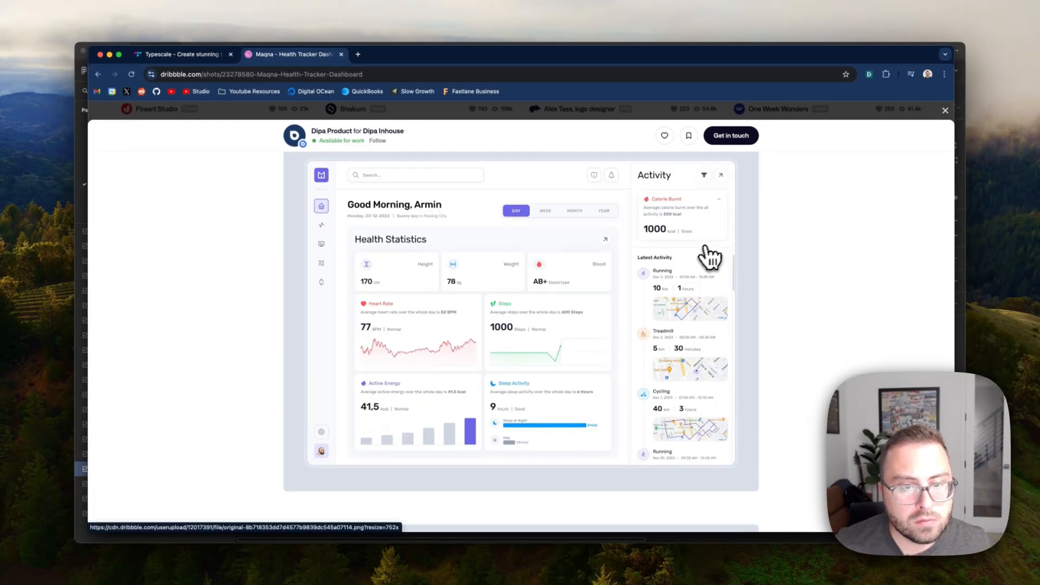
{"action": "right_click", "coordinate": [577, 252]}
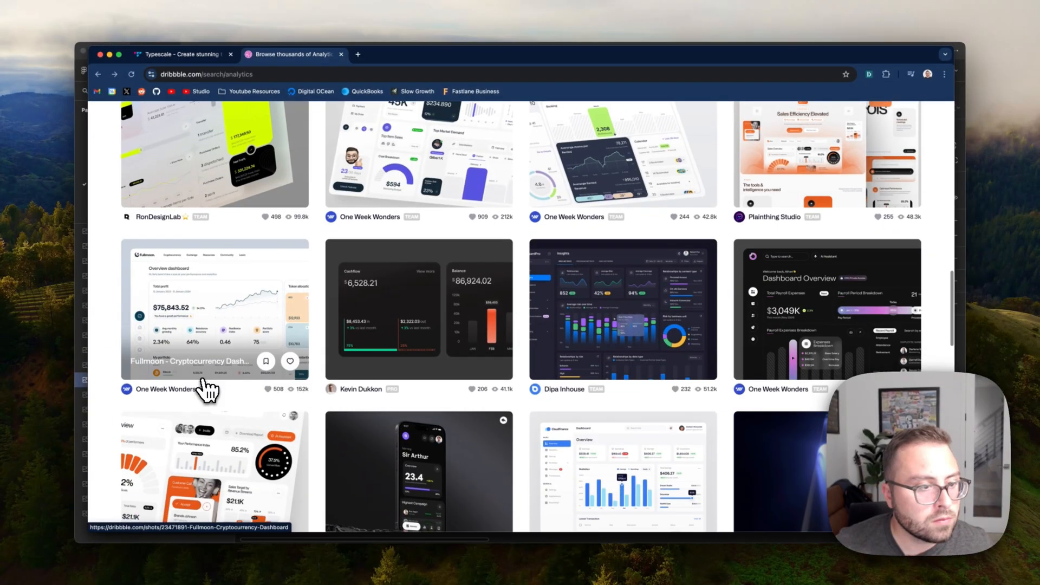
{"action": "scroll", "coordinate": [209, 390], "scroll_direction": "down", "scroll_amount": 5}
{"action": "left_click", "coordinate": [482, 255]}
{"action": "right_click", "coordinate": [619, 272]}
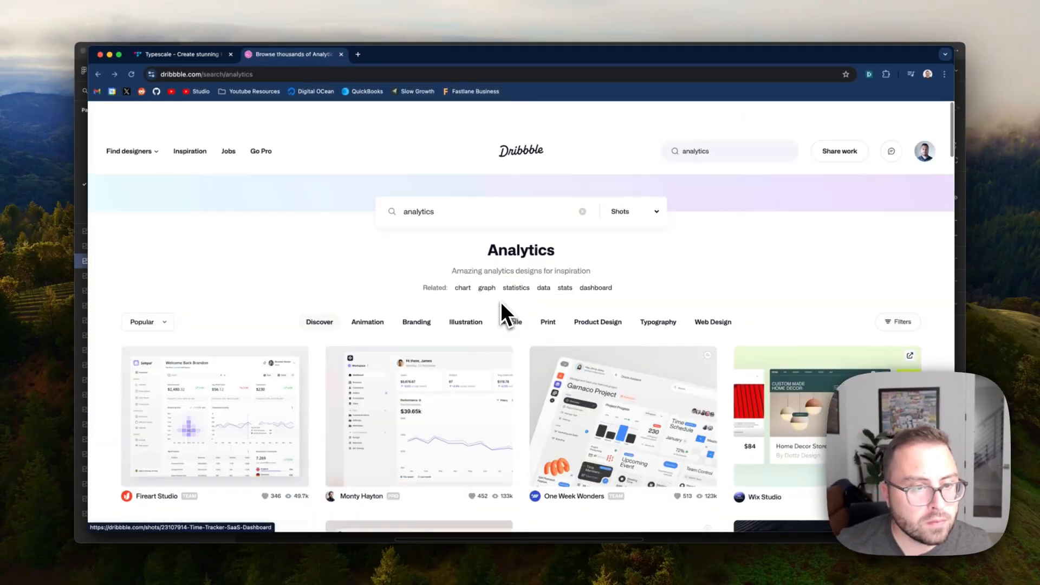
Search Dribbble shots for "message dashboard".
{"action": "triple_click", "coordinate": [498, 211]}
{"action": "type", "text": "community dashboard"}
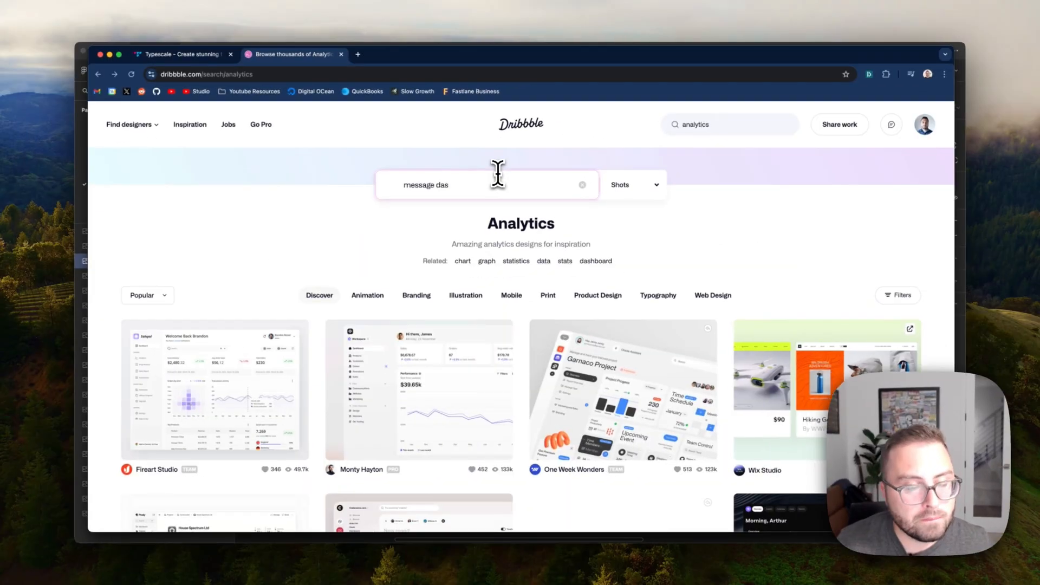
{"action": "key", "text": "Return"}
Browse the Dribbble dashboard shots and copy the image of the purple Active Tasks dashboard with the Website Redesign side column.
{"action": "scroll", "coordinate": [190, 235], "scroll_direction": "down", "scroll_amount": 10}
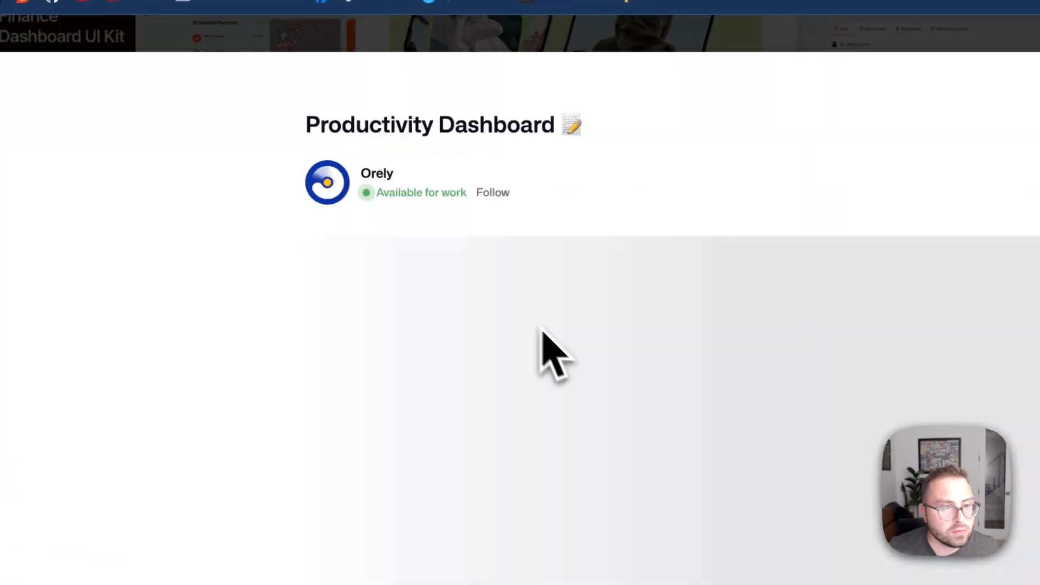
{"action": "scroll", "coordinate": [407, 262], "scroll_direction": "down", "scroll_amount": 10}
{"action": "scroll", "coordinate": [407, 262], "scroll_direction": "up", "scroll_amount": 10}
{"action": "scroll", "coordinate": [428, 276], "scroll_direction": "down", "scroll_amount": 5}
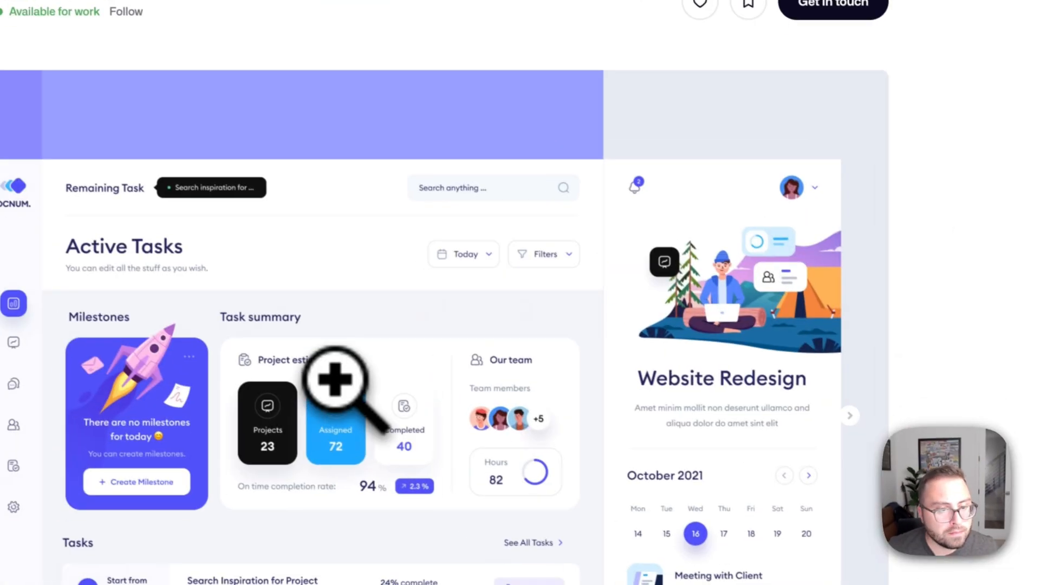
{"action": "right_click", "coordinate": [446, 230]}
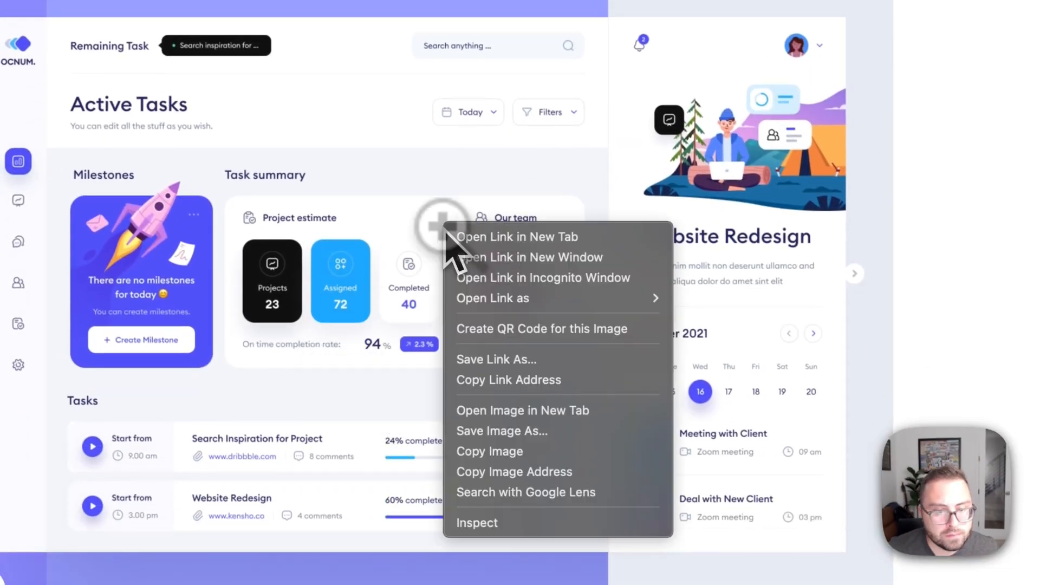
{"action": "left_click", "coordinate": [536, 452]}
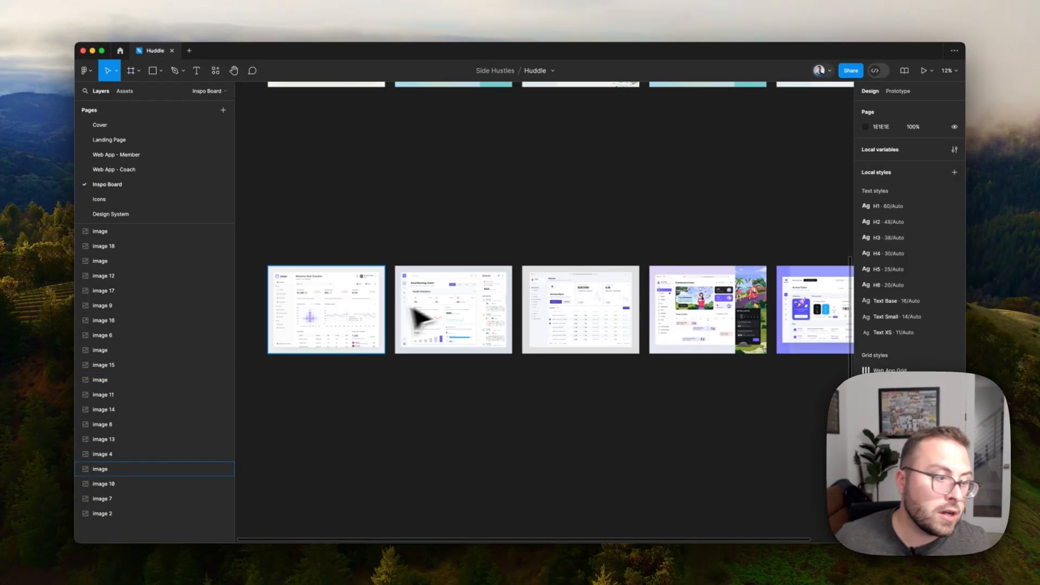
Back on the Figma Inspo Board, examine the new Salepol, Health Statistics and December Report dashboard references up close.
{"action": "scroll", "coordinate": [381, 309], "scroll_direction": "up", "scroll_amount": 1}
{"action": "scroll", "coordinate": [386, 320], "scroll_direction": "up", "scroll_amount": 5}
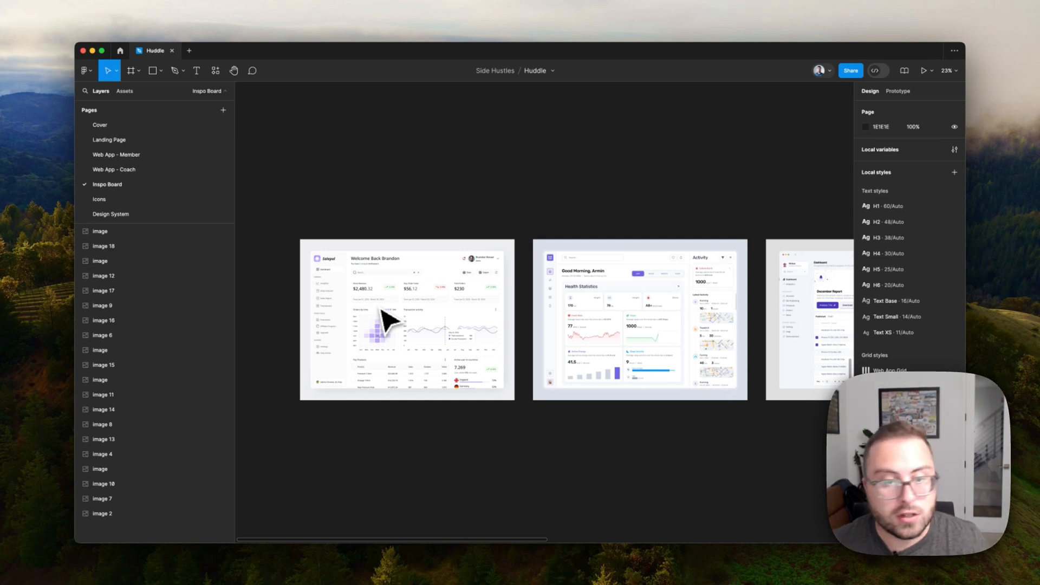
{"action": "scroll", "coordinate": [388, 321], "scroll_direction": "up", "scroll_amount": 6}
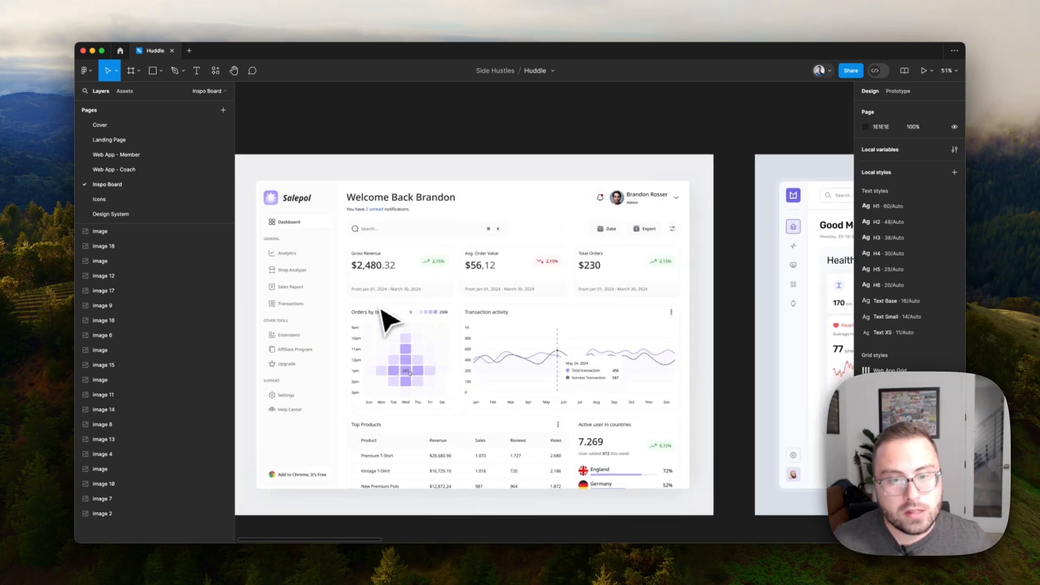
{"action": "scroll", "coordinate": [535, 241], "scroll_direction": "left", "scroll_amount": 2}
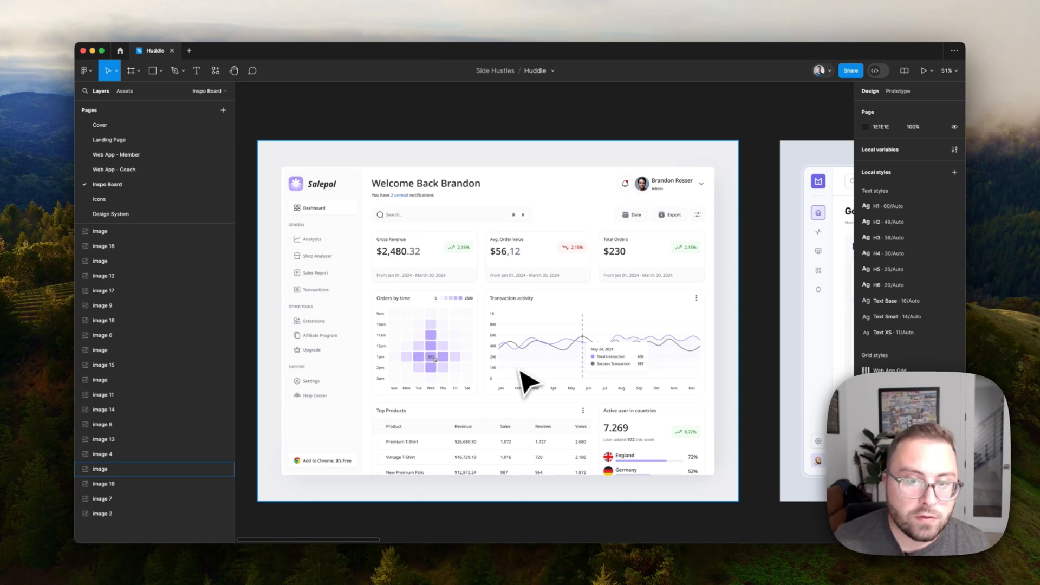
{"action": "key", "text": "n"}
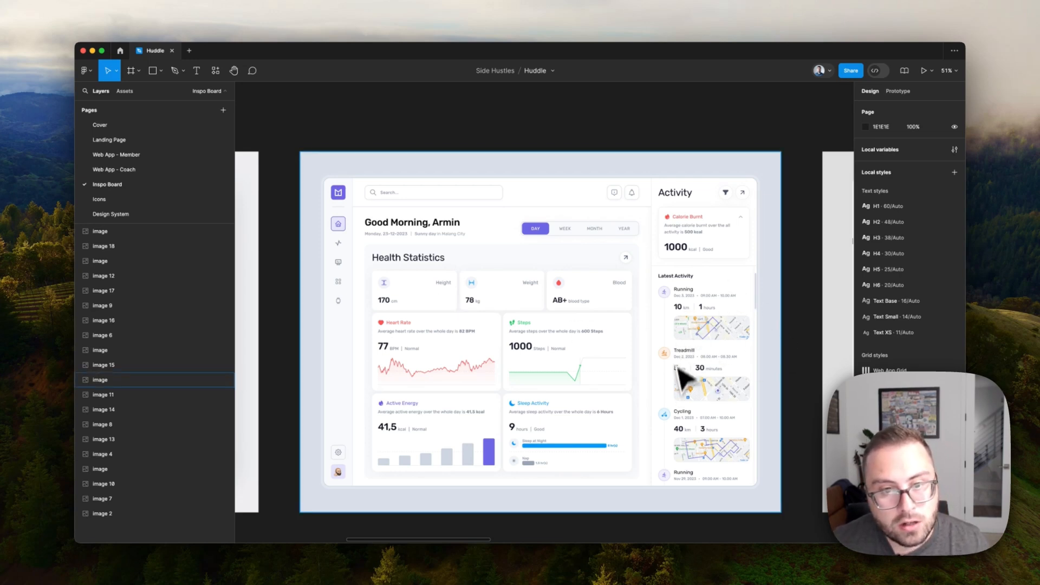
{"action": "scroll", "coordinate": [705, 363], "scroll_direction": "right", "scroll_amount": 10}
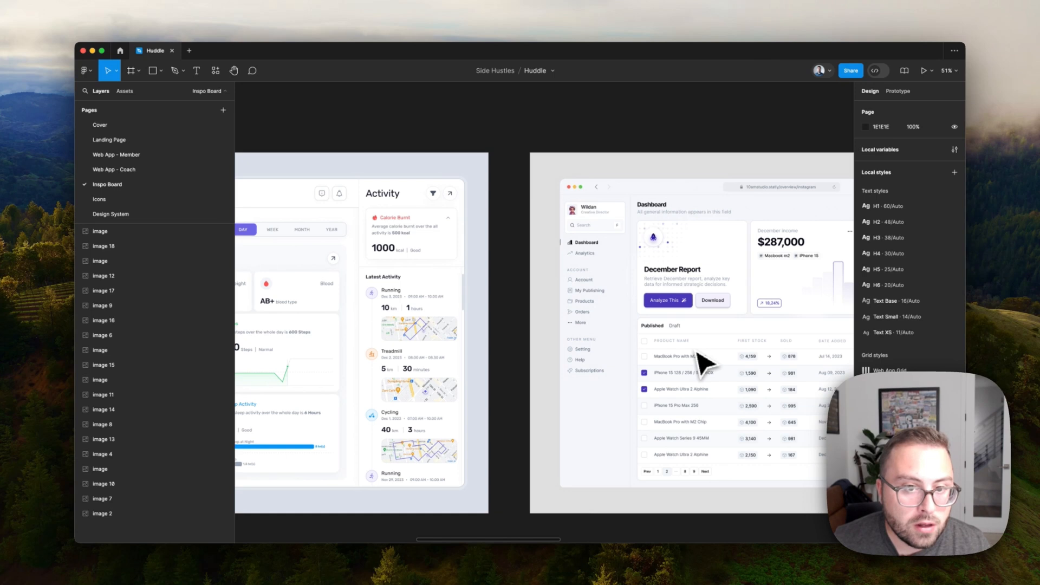
{"action": "scroll", "coordinate": [557, 372], "scroll_direction": "up", "scroll_amount": 5}
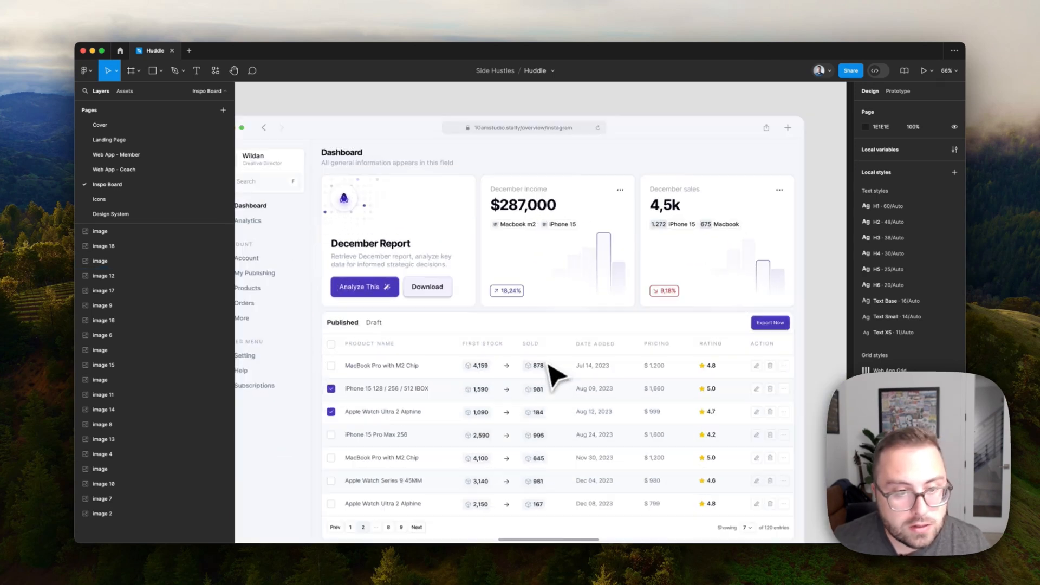
{"action": "scroll", "coordinate": [549, 364], "scroll_direction": "down", "scroll_amount": 1}
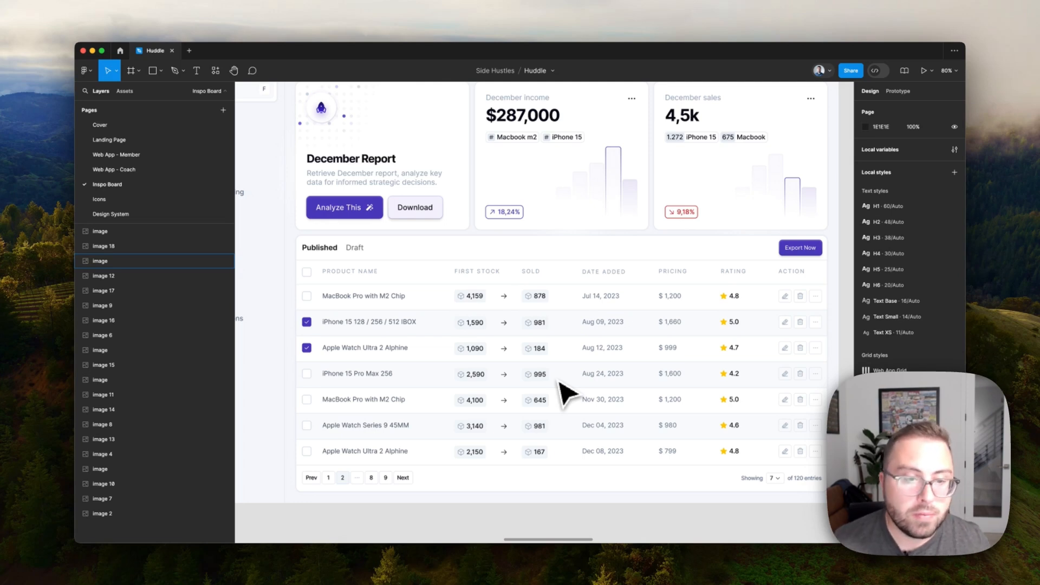
Examine the Orely Dashboard activity reference, including its task cards, Today activity timeline and Weekly activity column.
{"action": "scroll", "coordinate": [564, 393], "scroll_direction": "down", "scroll_amount": 5}
{"action": "scroll", "coordinate": [565, 393], "scroll_direction": "right", "scroll_amount": 5}
{"action": "scroll", "coordinate": [561, 383], "scroll_direction": "up", "scroll_amount": 5}
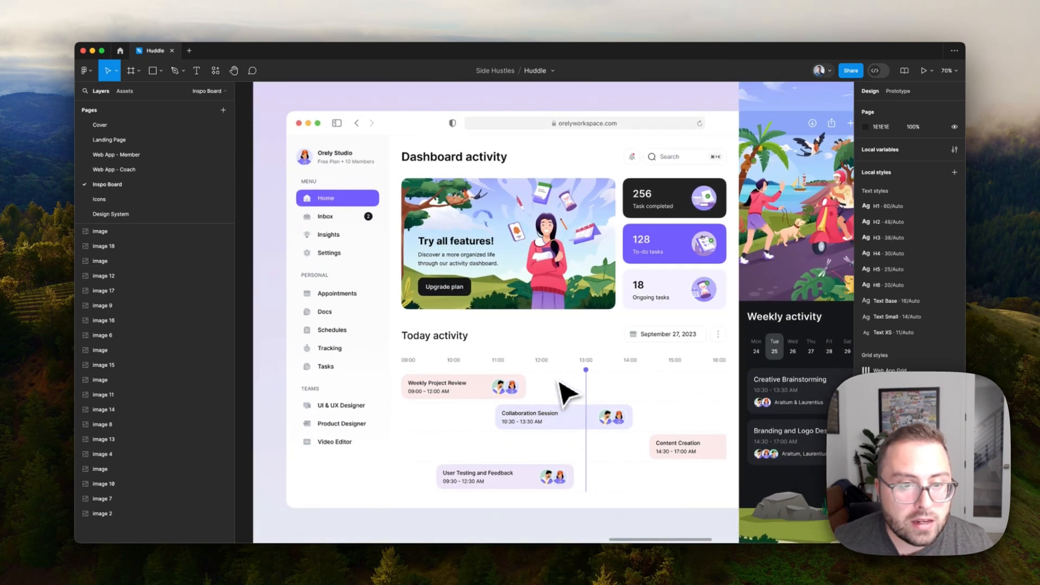
{"action": "scroll", "coordinate": [561, 384], "scroll_direction": "right", "scroll_amount": 2}
{"action": "scroll", "coordinate": [539, 319], "scroll_direction": "right", "scroll_amount": 2}
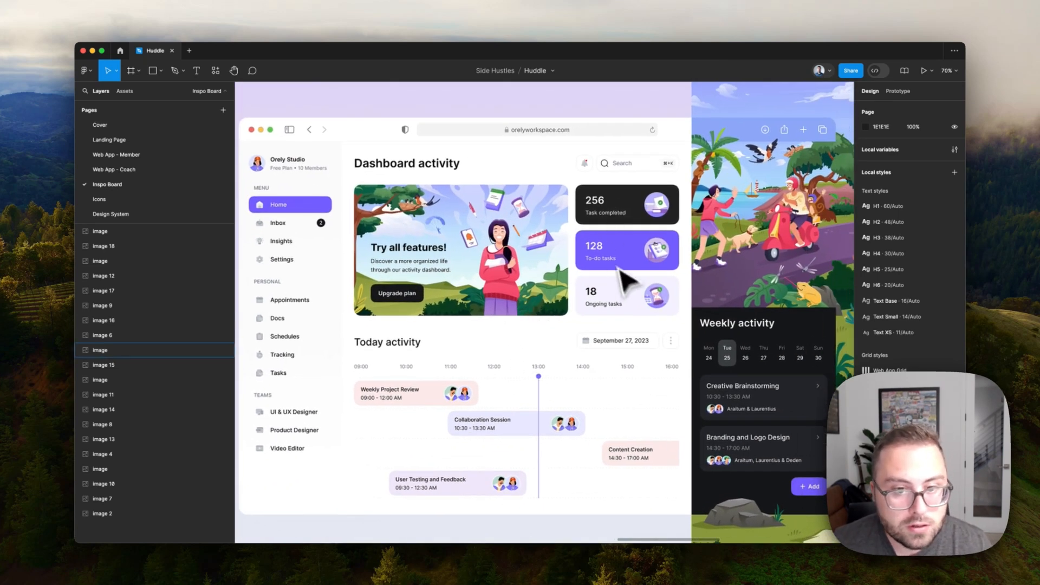
{"action": "scroll", "coordinate": [594, 311], "scroll_direction": "right", "scroll_amount": 2}
{"action": "scroll", "coordinate": [594, 312], "scroll_direction": "right", "scroll_amount": 2}
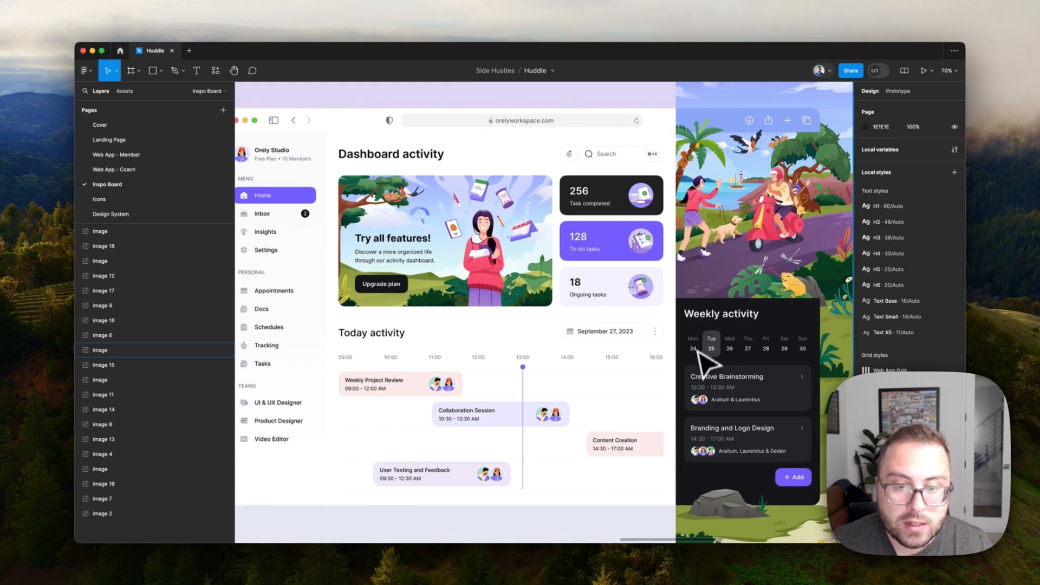
{"action": "scroll", "coordinate": [712, 362], "scroll_direction": "down", "scroll_amount": 3}
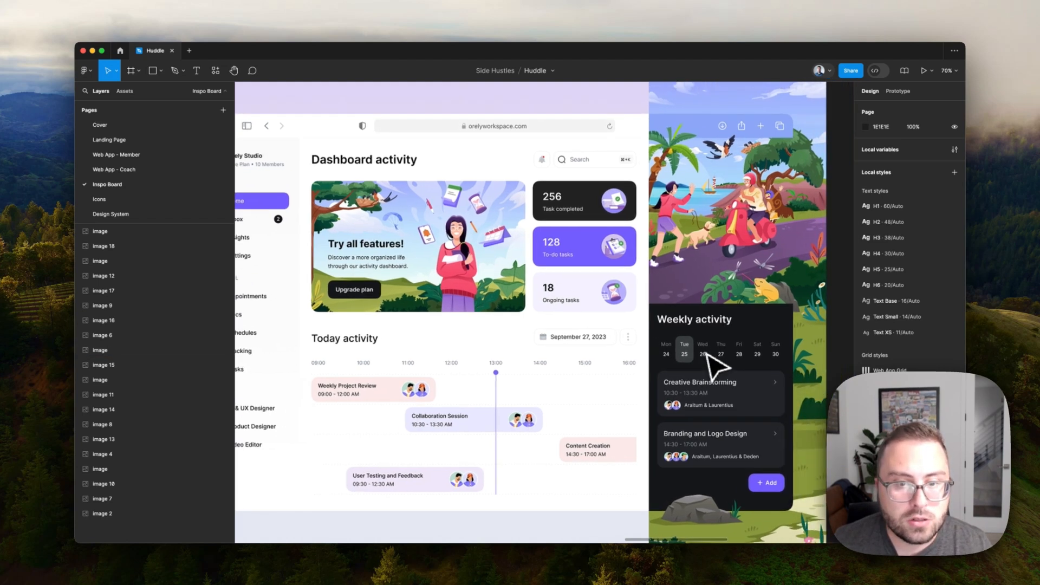
Examine the purple Active Tasks dashboard reference, including its milestones, task summary and Website Redesign side column.
{"action": "scroll", "coordinate": [715, 365], "scroll_direction": "right", "scroll_amount": 5}
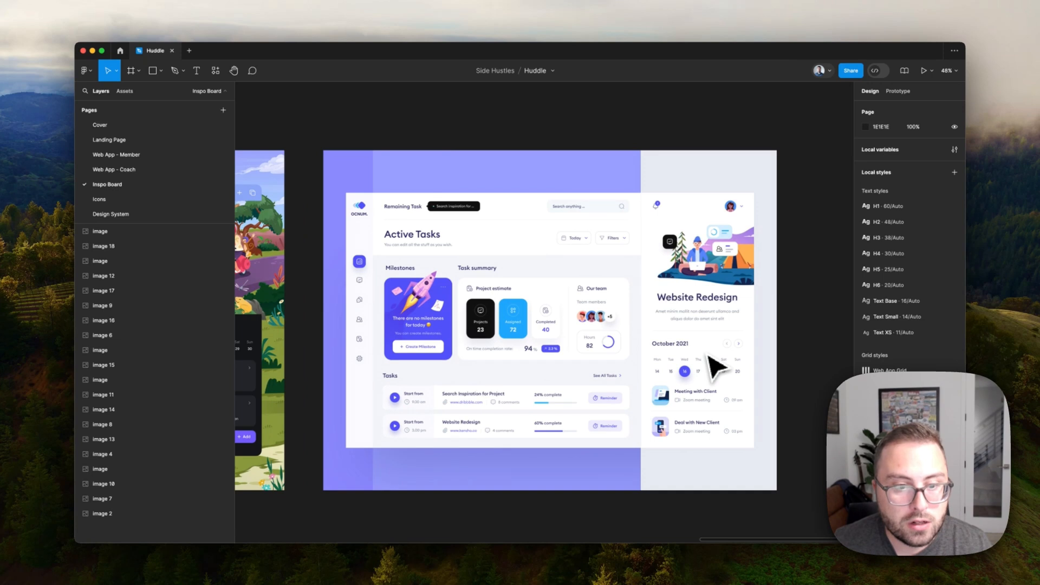
{"action": "left_click", "coordinate": [716, 368]}
{"action": "scroll", "coordinate": [716, 368], "scroll_direction": "up", "scroll_amount": 1}
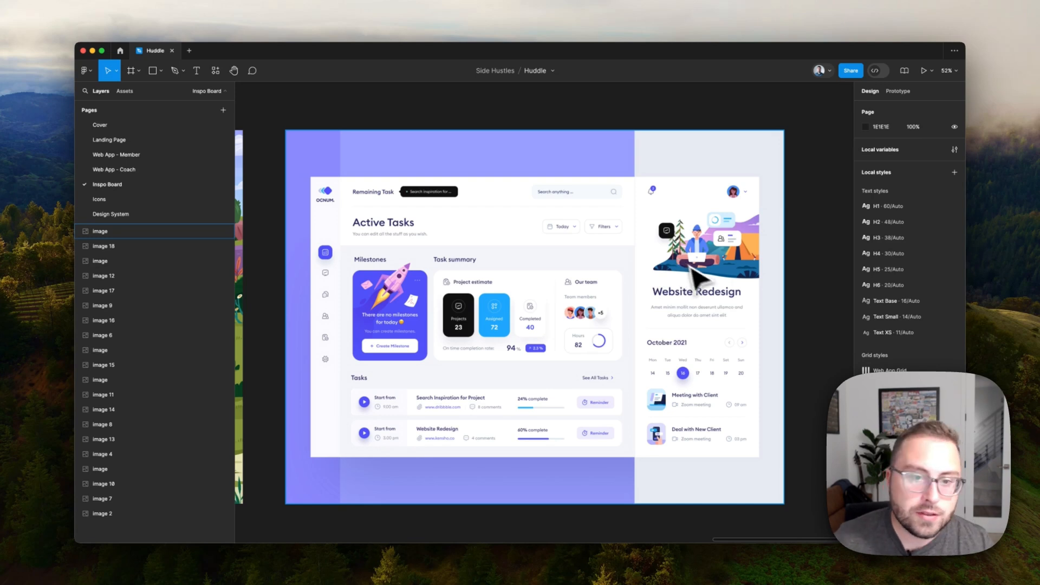
{"action": "scroll", "coordinate": [680, 319], "scroll_direction": "down", "scroll_amount": 3}
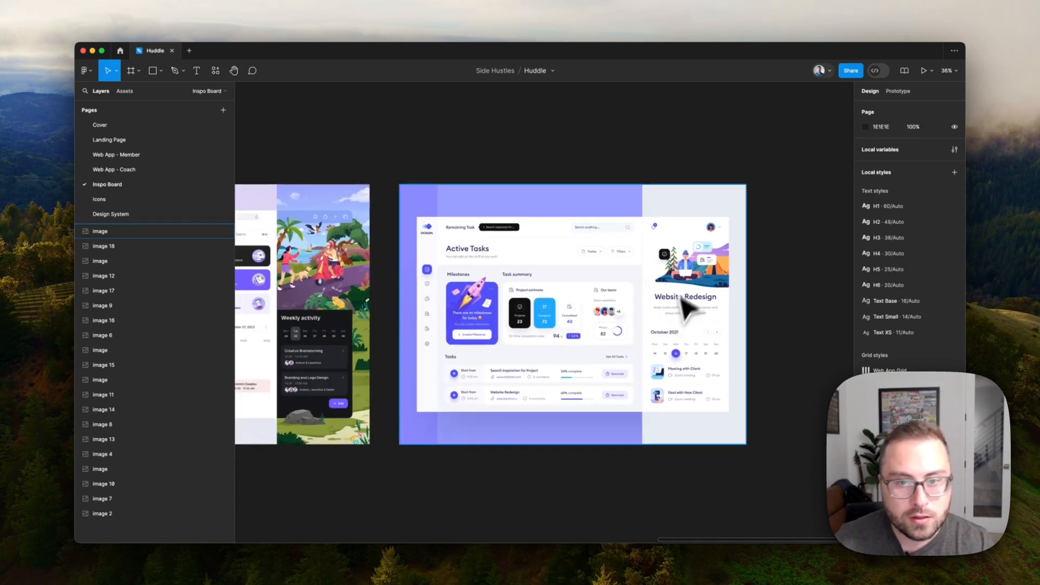
{"action": "scroll", "coordinate": [680, 314], "scroll_direction": "up", "scroll_amount": 4}
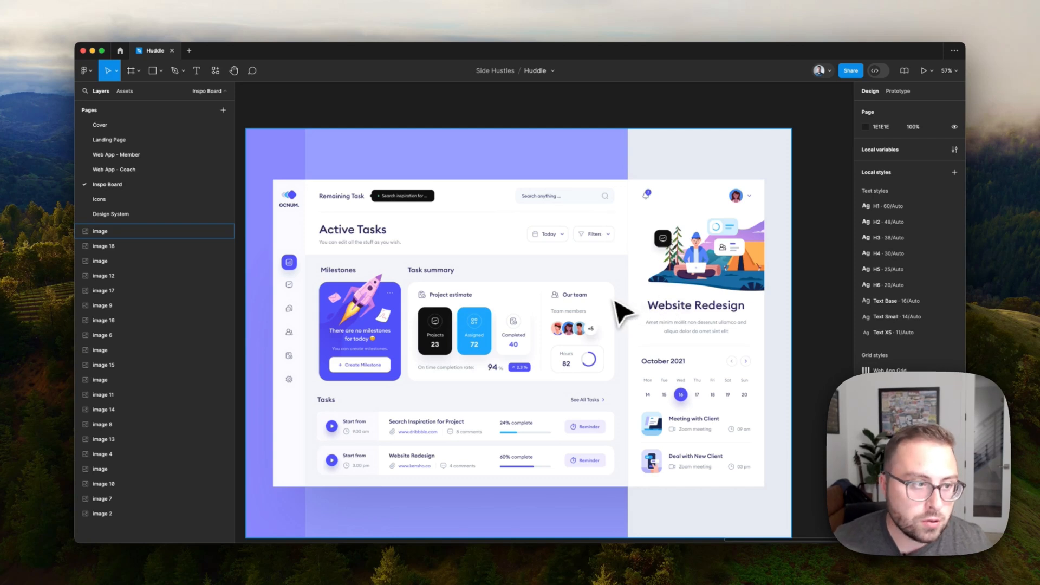
On the Web App - Coach page, add the bullet "Overview of what's coming up" below "Overview of member status" in the Key Actions list.
{"action": "left_click", "coordinate": [148, 174]}
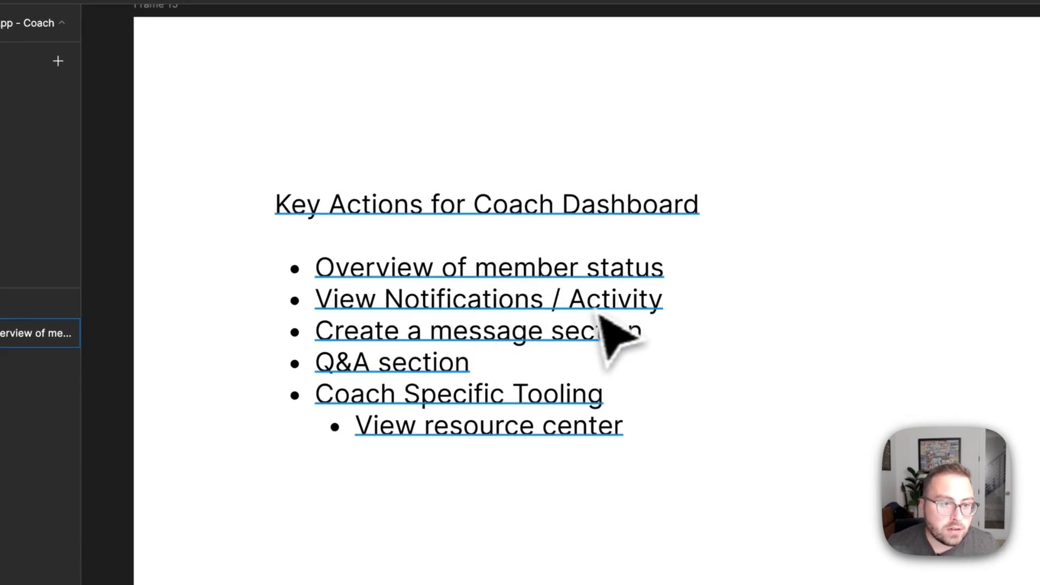
{"action": "double_click", "coordinate": [650, 284]}
{"action": "key", "text": "Left"}
{"action": "key", "text": "Down"}
{"action": "key", "text": "Down"}
{"action": "key", "text": "super+Right"}
{"action": "key", "text": "Return"}
{"action": "type", "text": "Overview of what's "}
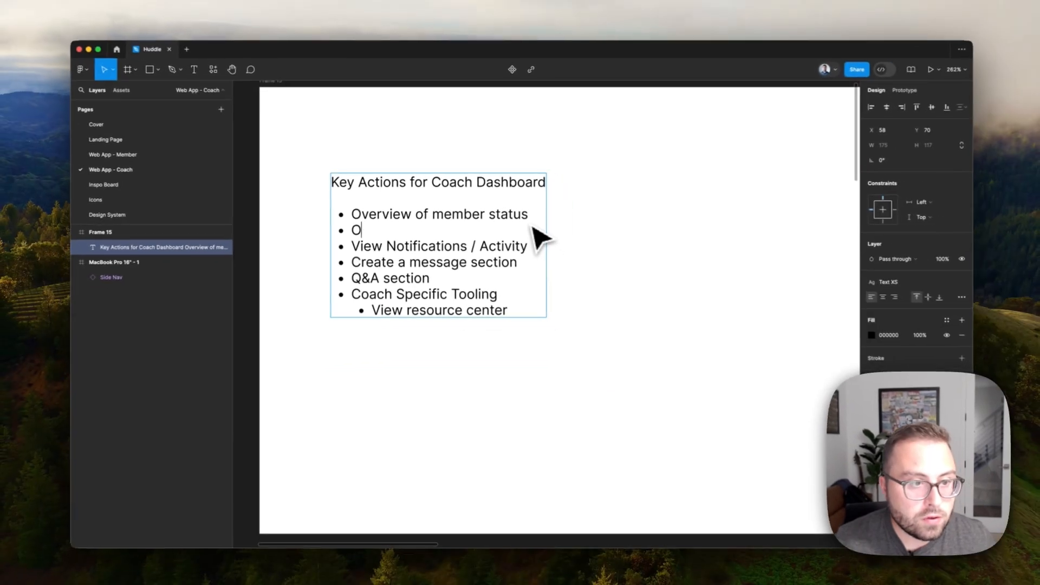
{"action": "type", "text": "cont"}
{"action": "key", "text": "BackSpace"}
{"action": "key", "text": "BackSpace"}
{"action": "key", "text": "BackSpace"}
{"action": "key", "text": "BackSpace"}
{"action": "type", "text": "coming up"}
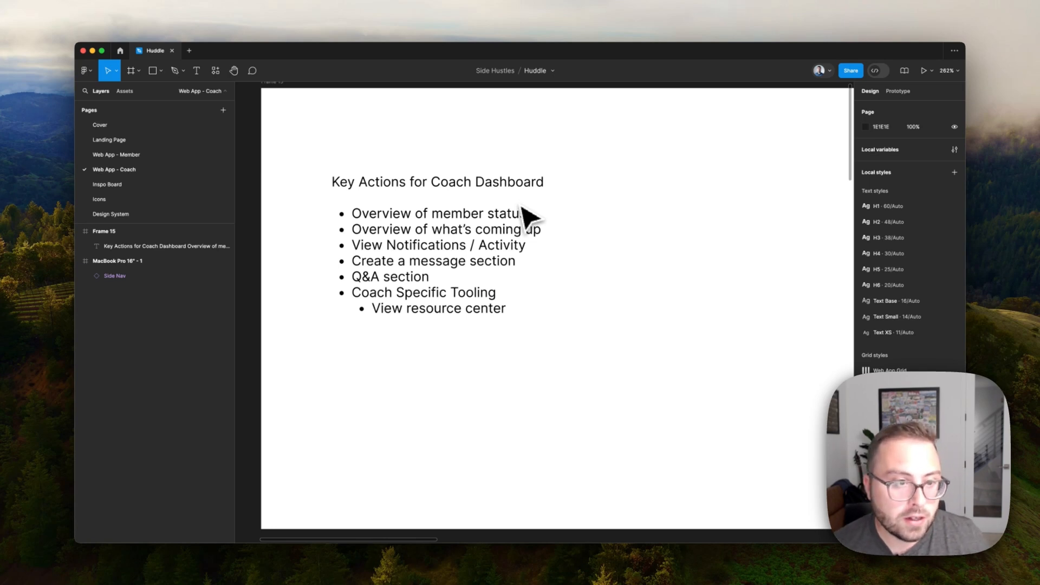
Draw a placeholder card rectangle about 387 × 185 across the first three grid columns near the top of the MacBook Pro 16" - 1 frame.
{"action": "scroll", "coordinate": [310, 197], "scroll_direction": "down", "scroll_amount": 5}
{"action": "scroll", "coordinate": [307, 199], "scroll_direction": "down", "scroll_amount": 10}
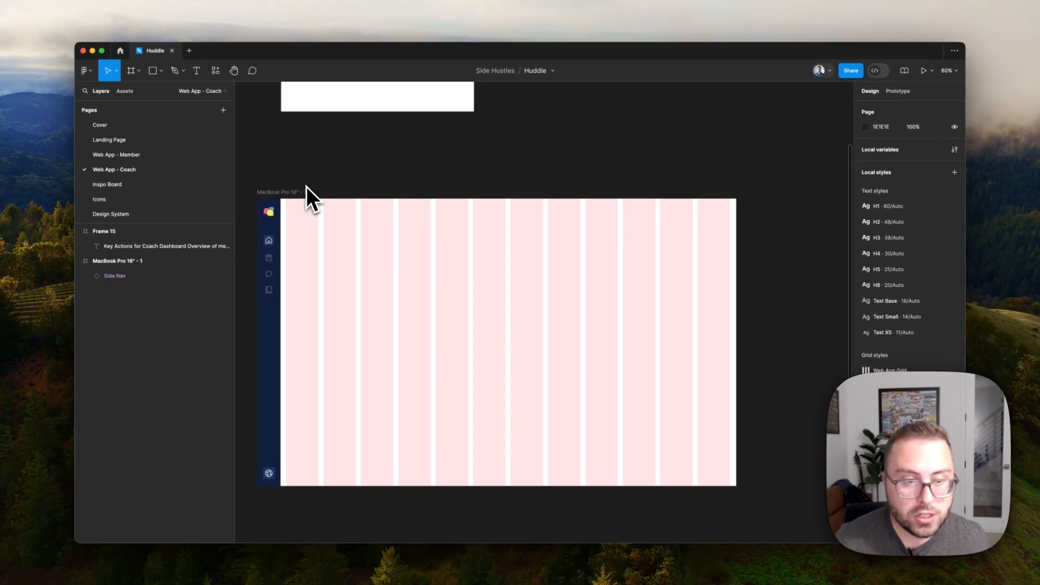
{"action": "scroll", "coordinate": [379, 325], "scroll_direction": "down", "scroll_amount": 2}
{"action": "scroll", "coordinate": [379, 326], "scroll_direction": "left", "scroll_amount": 2}
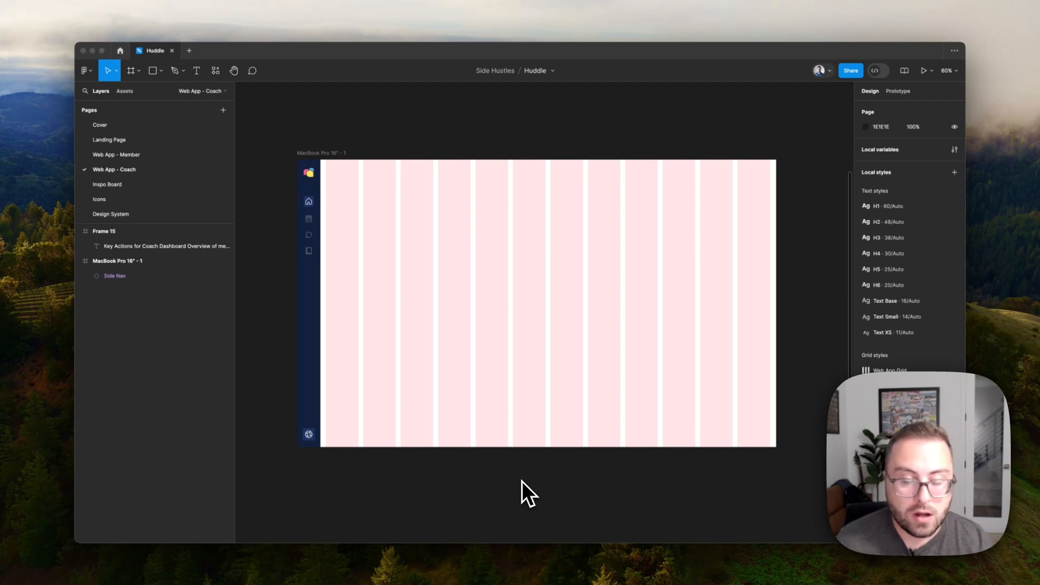
{"action": "scroll", "coordinate": [522, 481], "scroll_direction": "up", "scroll_amount": 5}
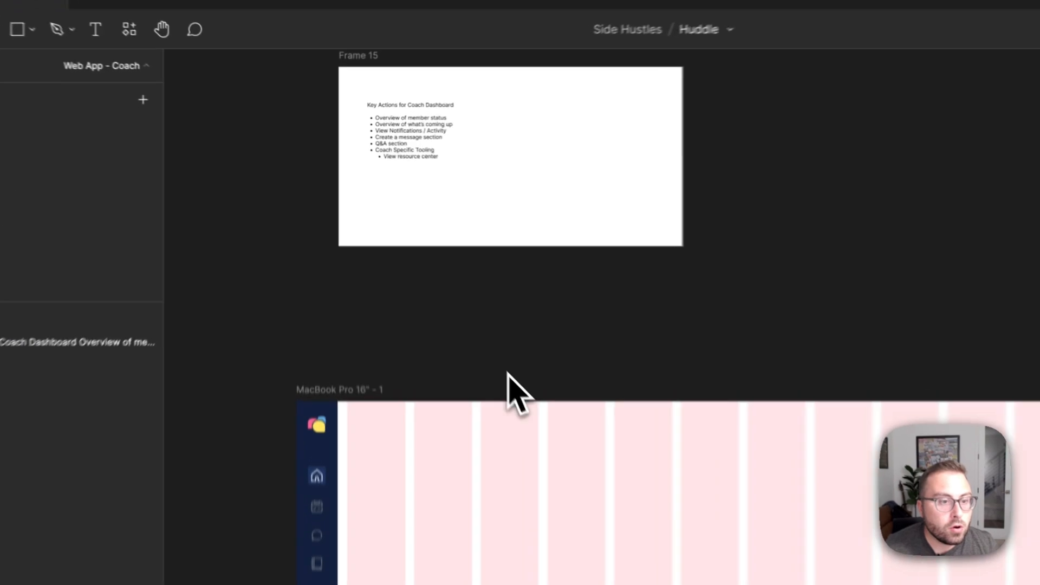
{"action": "scroll", "coordinate": [429, 283], "scroll_direction": "down", "scroll_amount": 2}
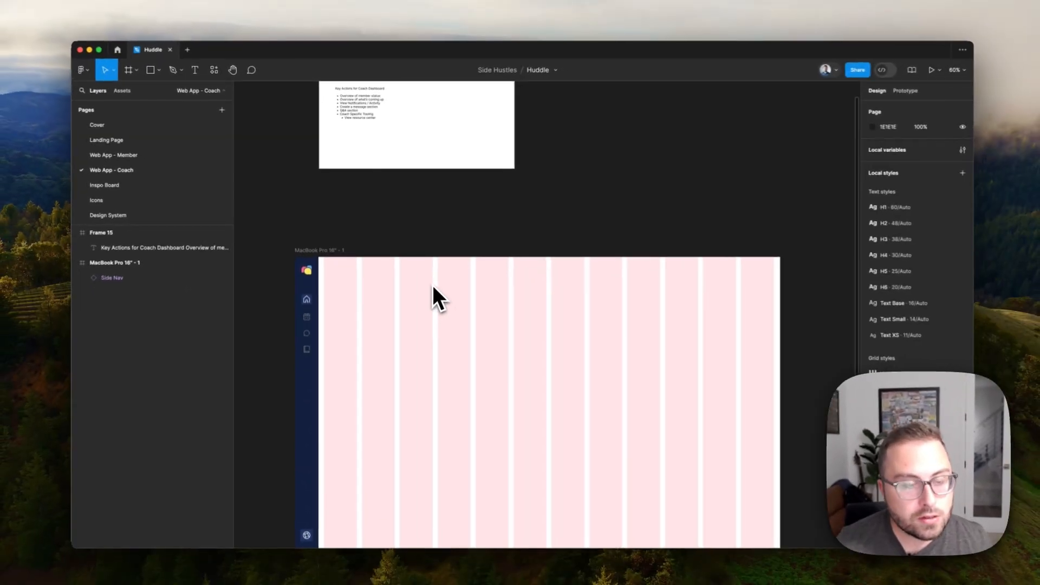
{"action": "scroll", "coordinate": [539, 445], "scroll_direction": "up", "scroll_amount": 2}
{"action": "scroll", "coordinate": [431, 283], "scroll_direction": "down", "scroll_amount": 3}
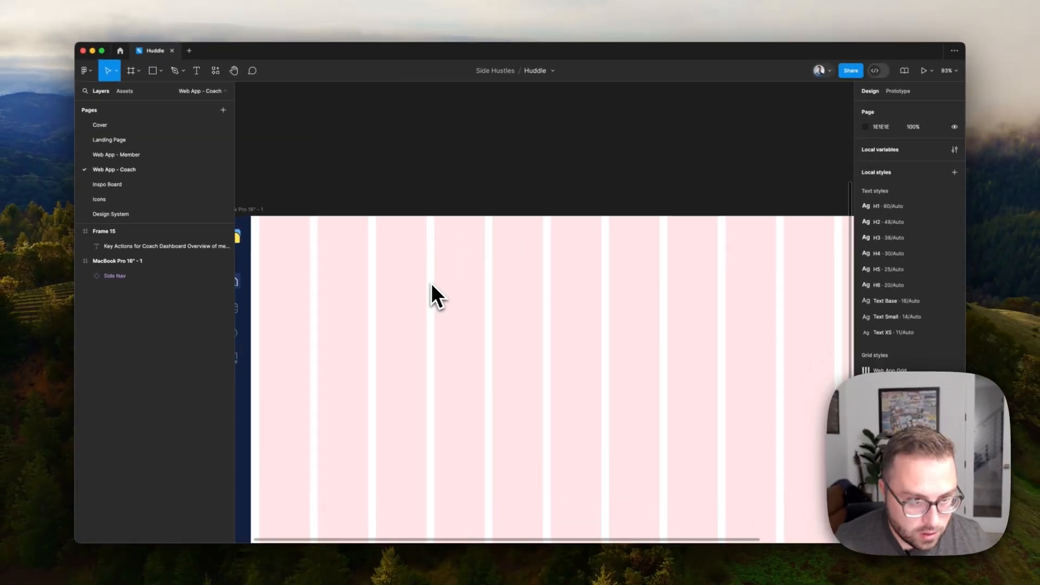
{"action": "key", "text": "r"}
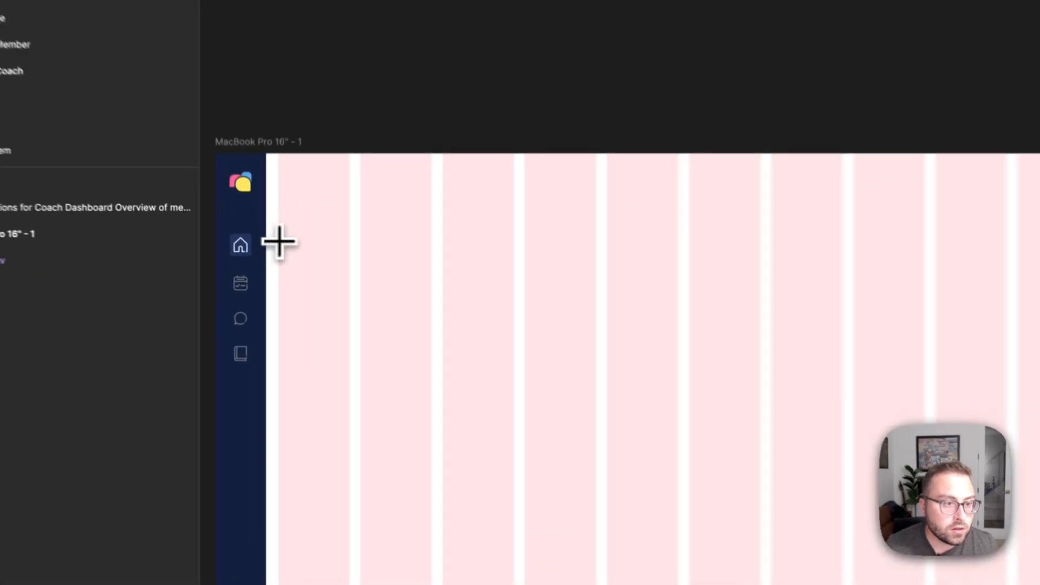
{"action": "left_click_drag", "start_coordinate": [278, 264], "coordinate": [415, 325]}
{"action": "left_click_drag", "start_coordinate": [548, 355], "coordinate": [544, 357]}
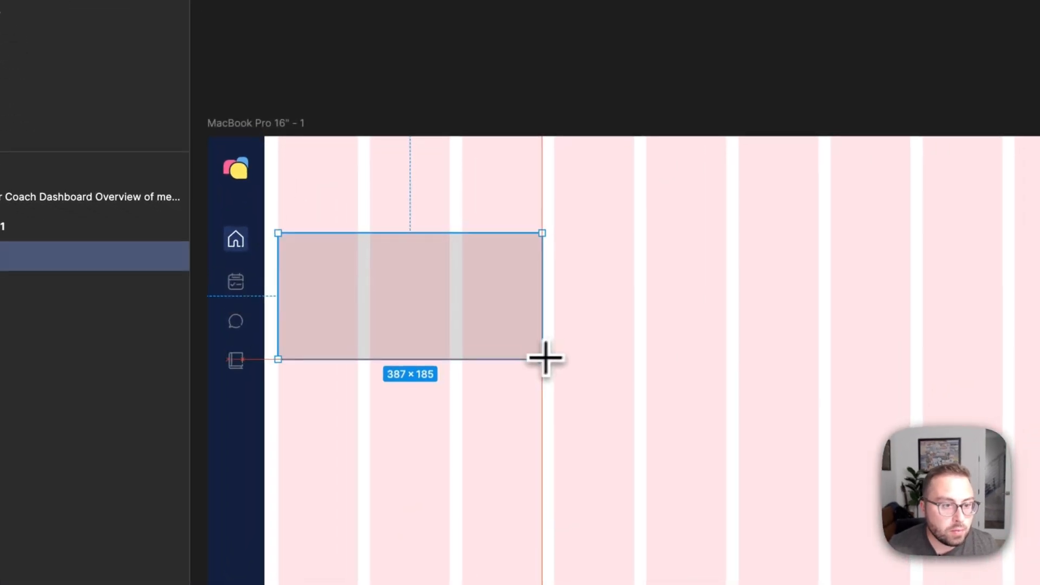
Duplicate the placeholder card twice to the right so three equal cards span the first nine grid columns.
{"action": "mouse_move", "coordinate": [440, 325]}
{"action": "left_mouse_down"}
{"action": "mouse_move", "coordinate": [722, 322]}
{"action": "mouse_move", "coordinate": [799, 333]}
{"action": "left_mouse_up"}
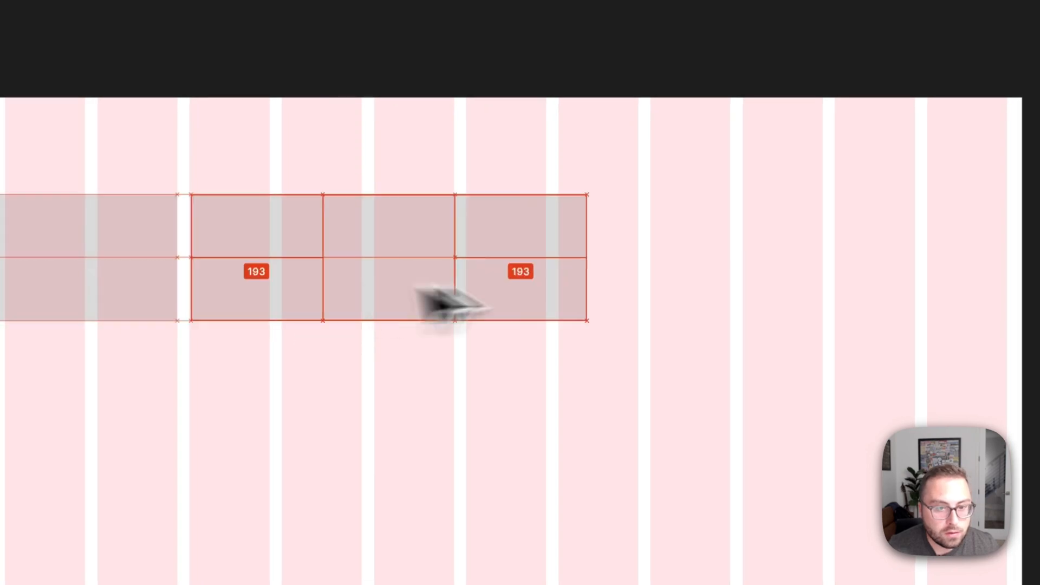
{"action": "left_click_drag", "start_coordinate": [419, 291], "coordinate": [634, 288]}
{"action": "left_click_drag", "start_coordinate": [385, 311], "coordinate": [371, 300]}
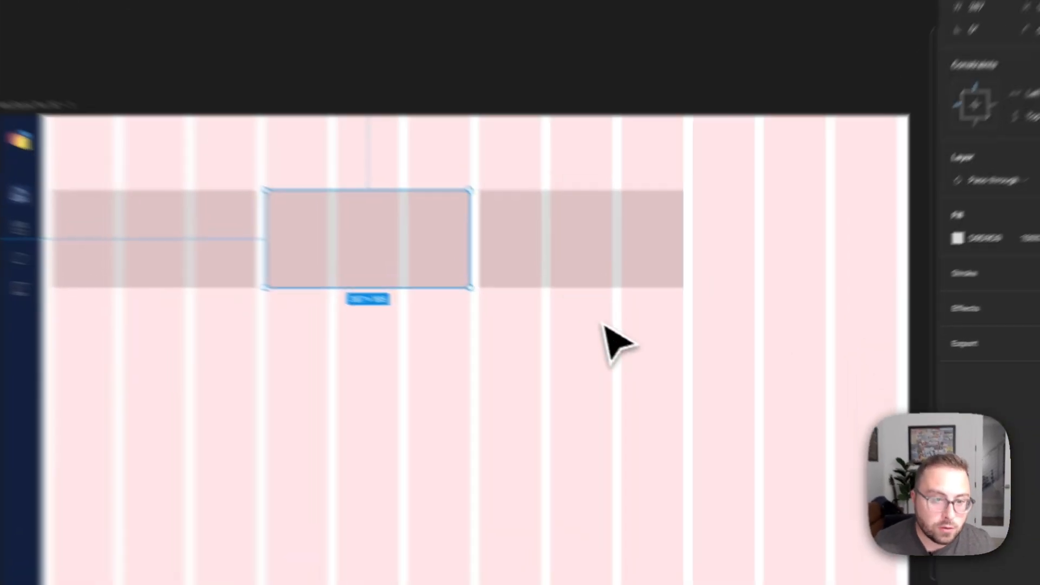
{"action": "left_click", "coordinate": [635, 357]}
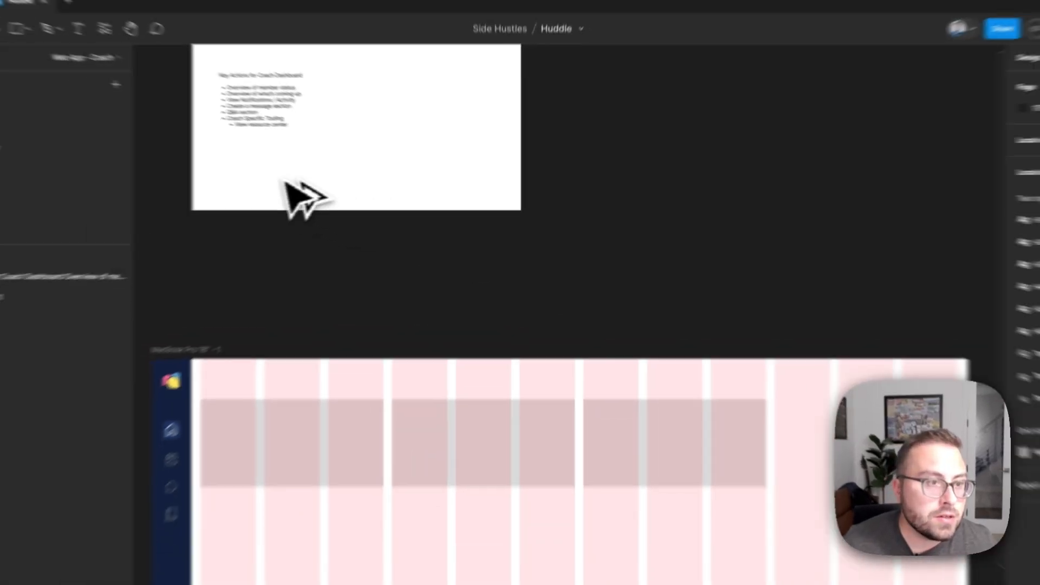
Compare the card row and the empty last three columns with the Active Tasks reference on the Inspo Board.
{"action": "scroll", "coordinate": [425, 205], "scroll_direction": "down", "scroll_amount": 5}
{"action": "scroll", "coordinate": [425, 204], "scroll_direction": "right", "scroll_amount": 4}
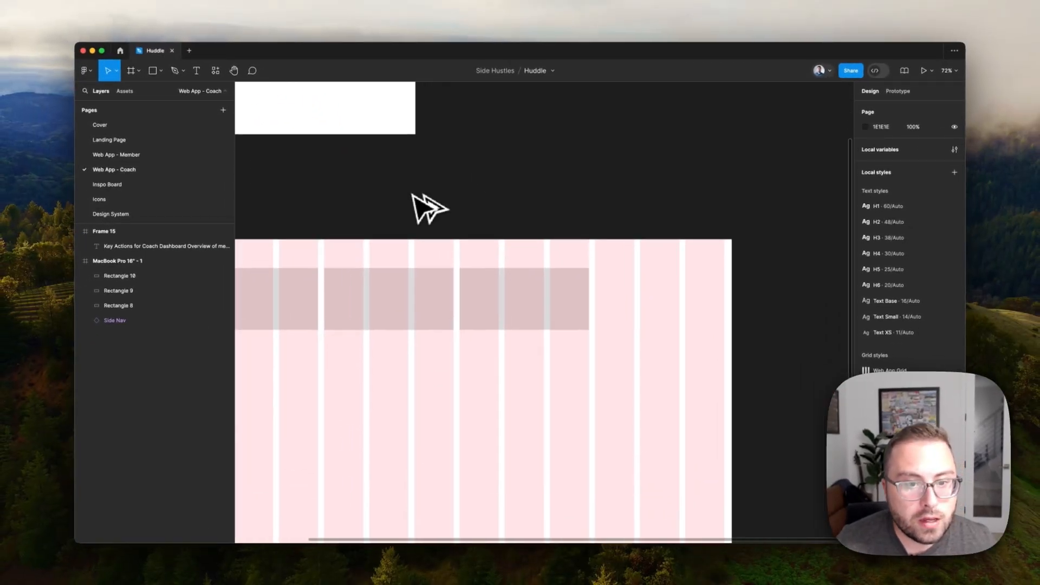
{"action": "scroll", "coordinate": [326, 157], "scroll_direction": "down", "scroll_amount": 2}
{"action": "scroll", "coordinate": [325, 158], "scroll_direction": "left", "scroll_amount": 2}
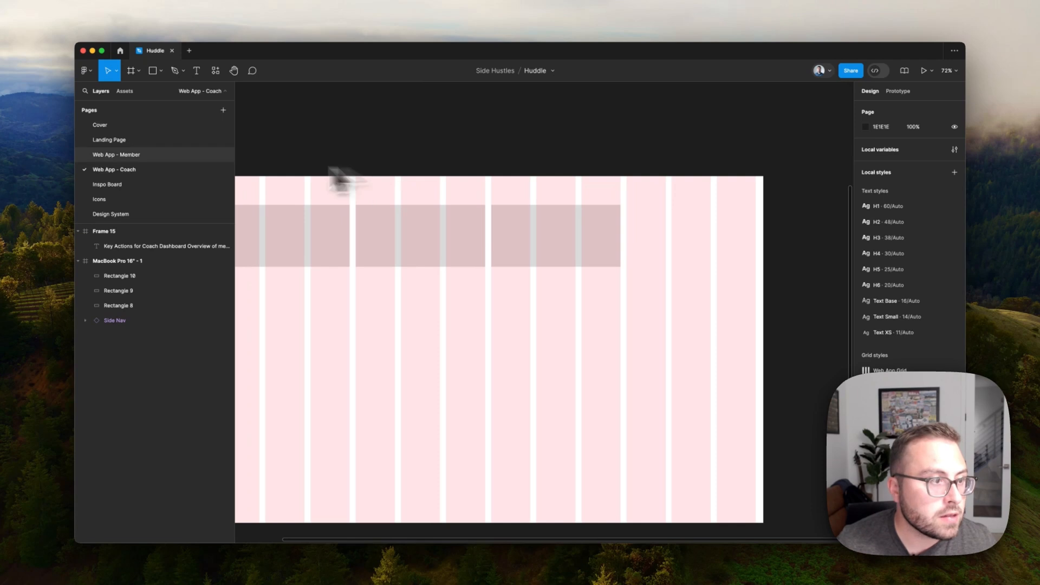
{"action": "left_click", "coordinate": [138, 184]}
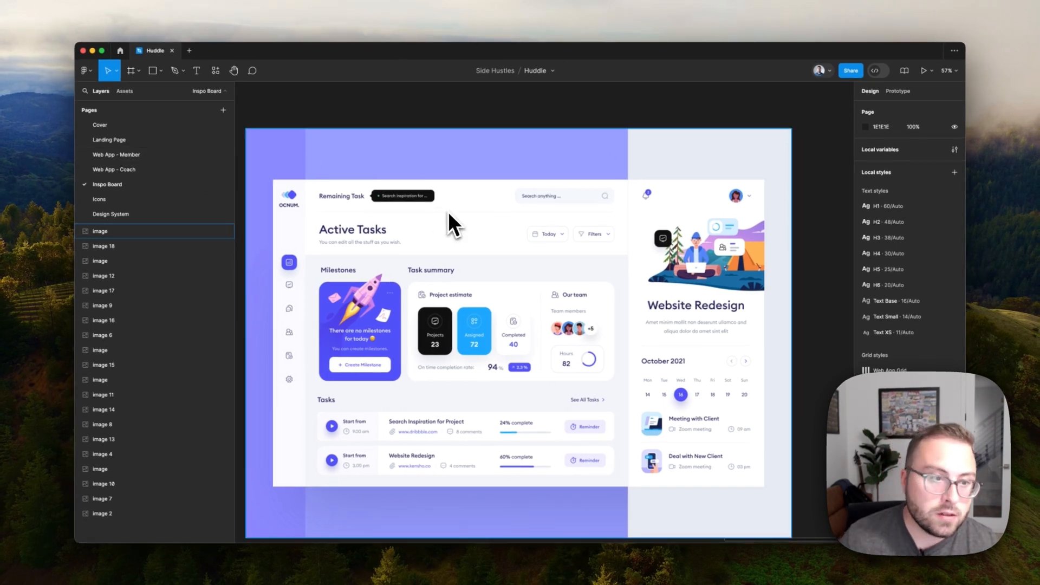
Draw a full-height side column rectangle about 406 × 1037 over the last three grid columns of the coach dashboard frame.
{"action": "left_click", "coordinate": [126, 169]}
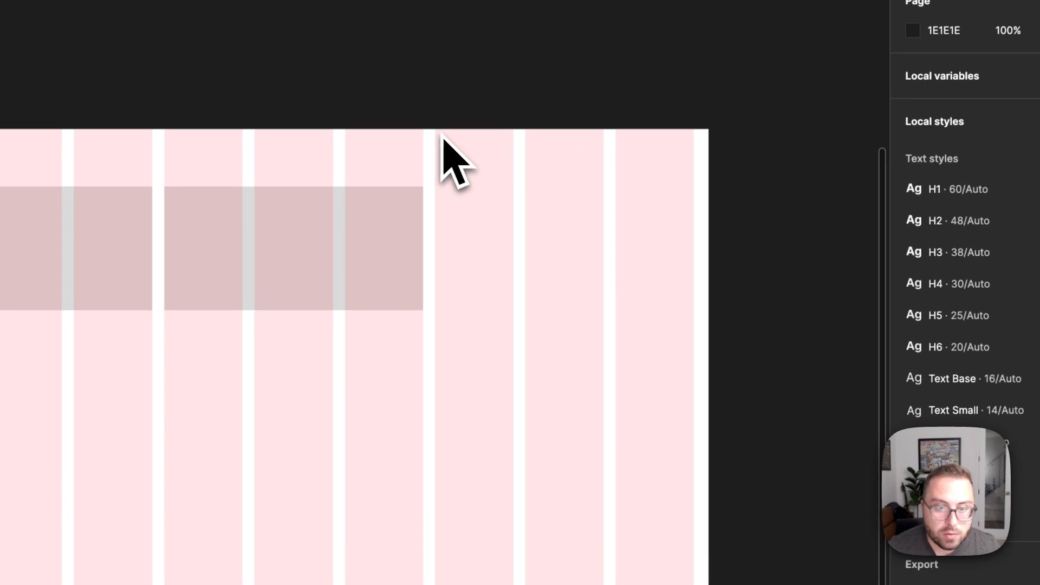
{"action": "left_click", "coordinate": [777, 244]}
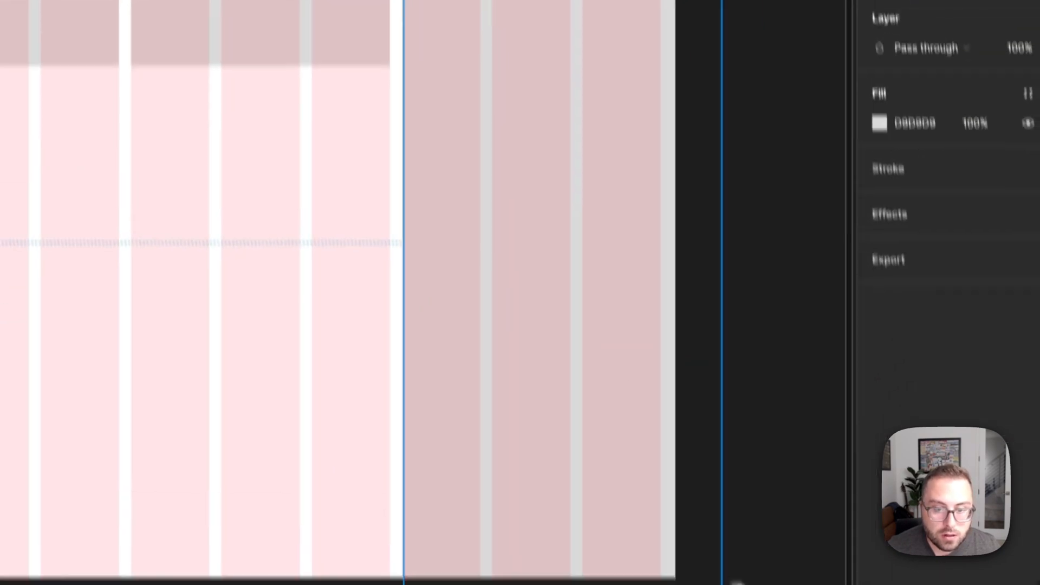
{"action": "left_click_drag", "start_coordinate": [661, 513], "coordinate": [664, 501]}
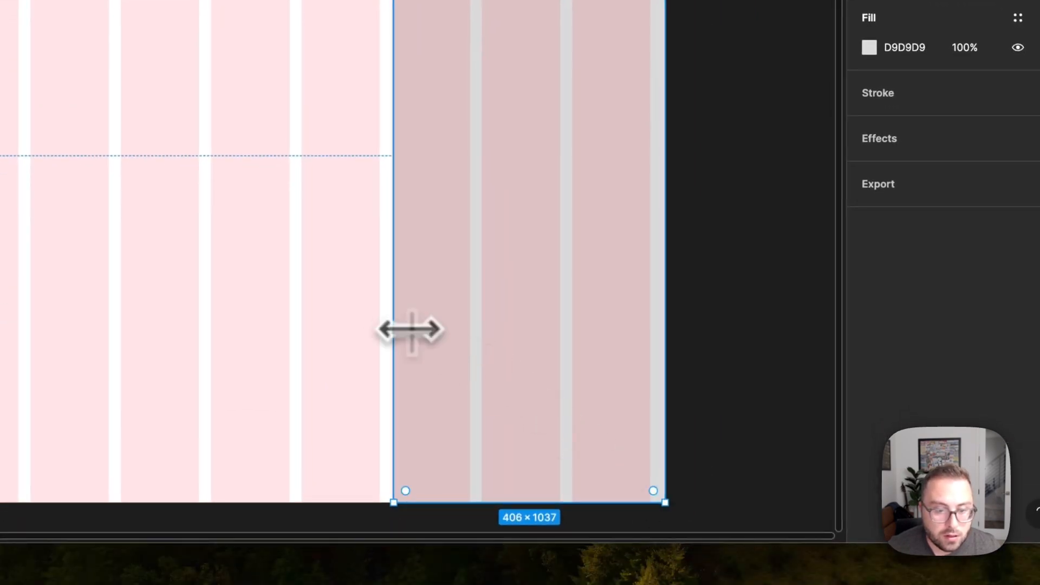
{"action": "left_click_drag", "start_coordinate": [391, 327], "coordinate": [396, 329]}
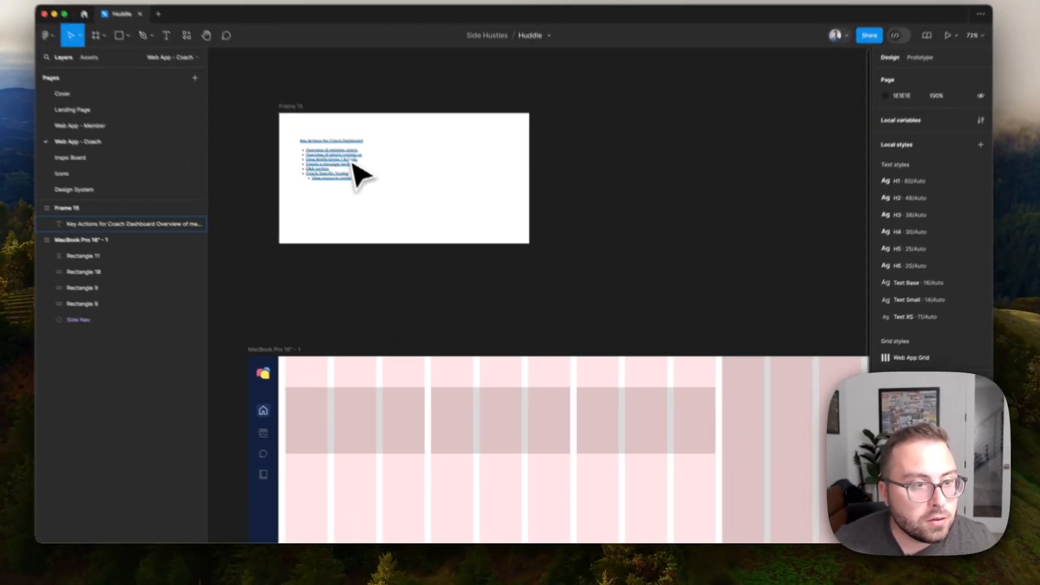
Review the Key Actions list, and examine the Active Tasks and Dashboard activity references on the Inspo Board for layout ideas.
{"action": "key", "text": "Escape"}
{"action": "scroll", "coordinate": [379, 209], "scroll_direction": "down", "scroll_amount": 2}
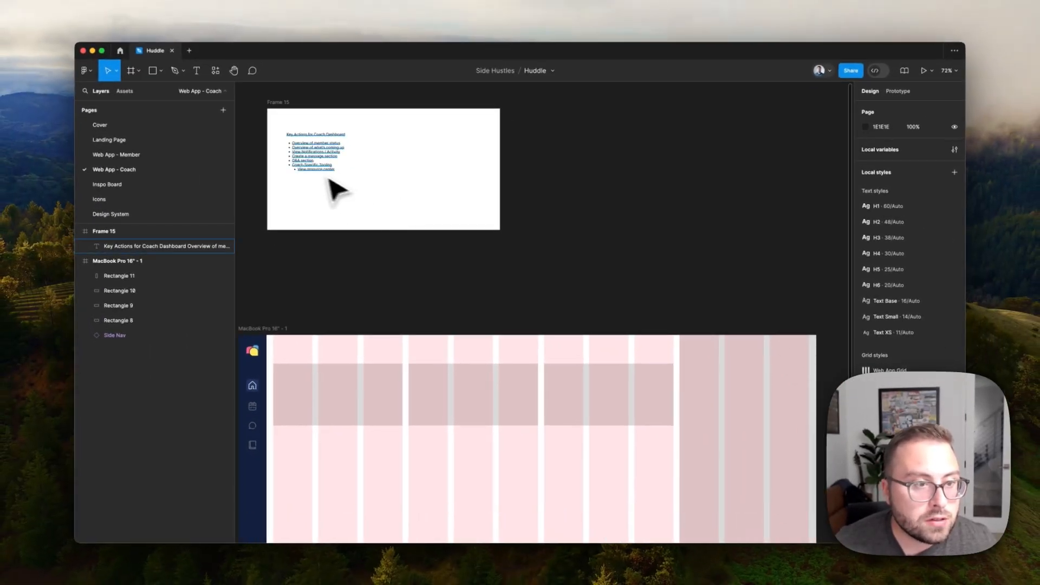
{"action": "scroll", "coordinate": [321, 181], "scroll_direction": "up", "scroll_amount": 1}
{"action": "scroll", "coordinate": [320, 181], "scroll_direction": "down", "scroll_amount": 3}
{"action": "scroll", "coordinate": [321, 181], "scroll_direction": "right", "scroll_amount": 3}
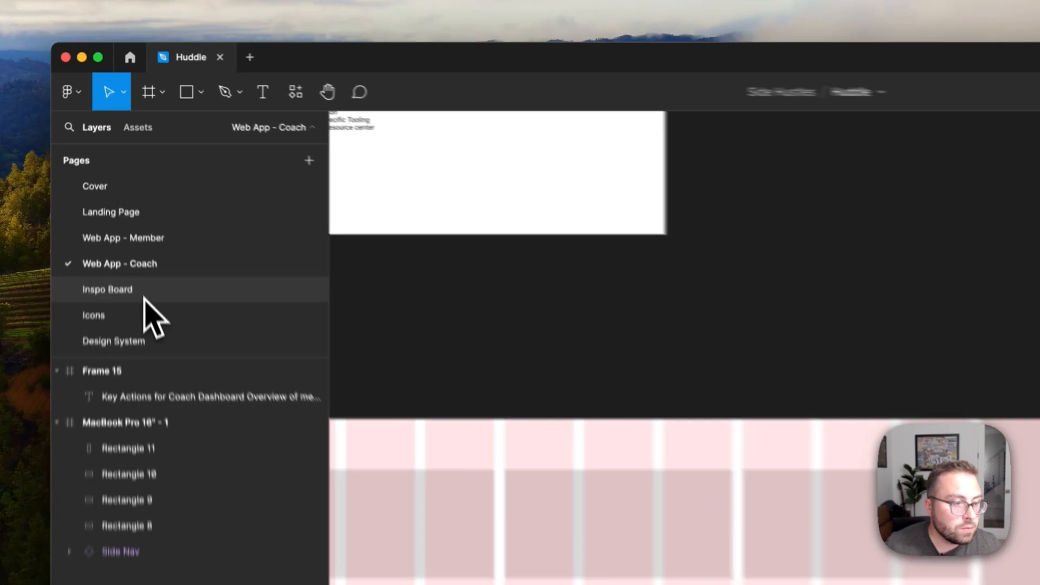
{"action": "left_click", "coordinate": [130, 183]}
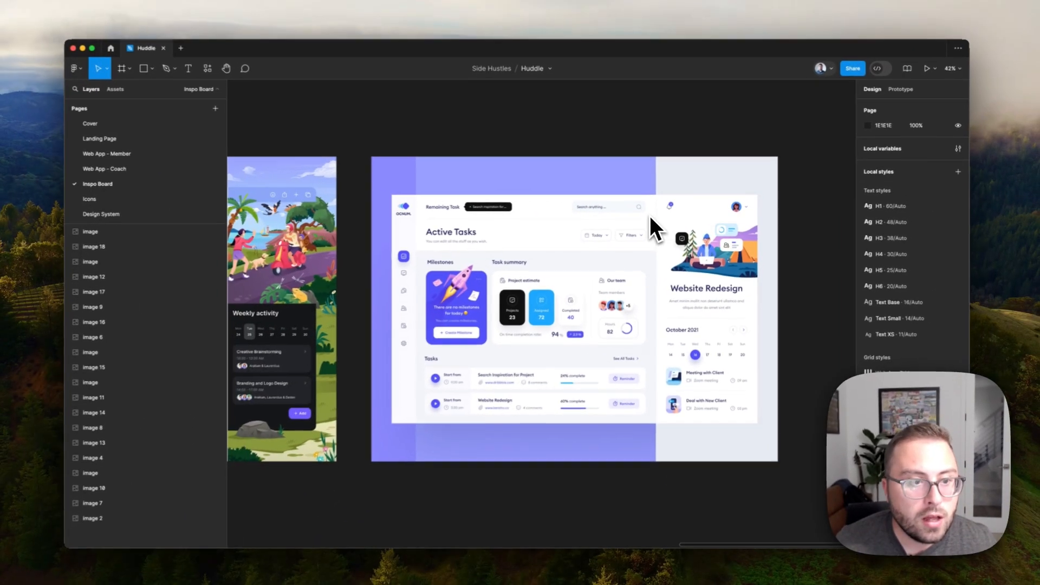
{"action": "scroll", "coordinate": [651, 216], "scroll_direction": "left", "scroll_amount": 10}
{"action": "scroll", "coordinate": [433, 218], "scroll_direction": "up", "scroll_amount": 2}
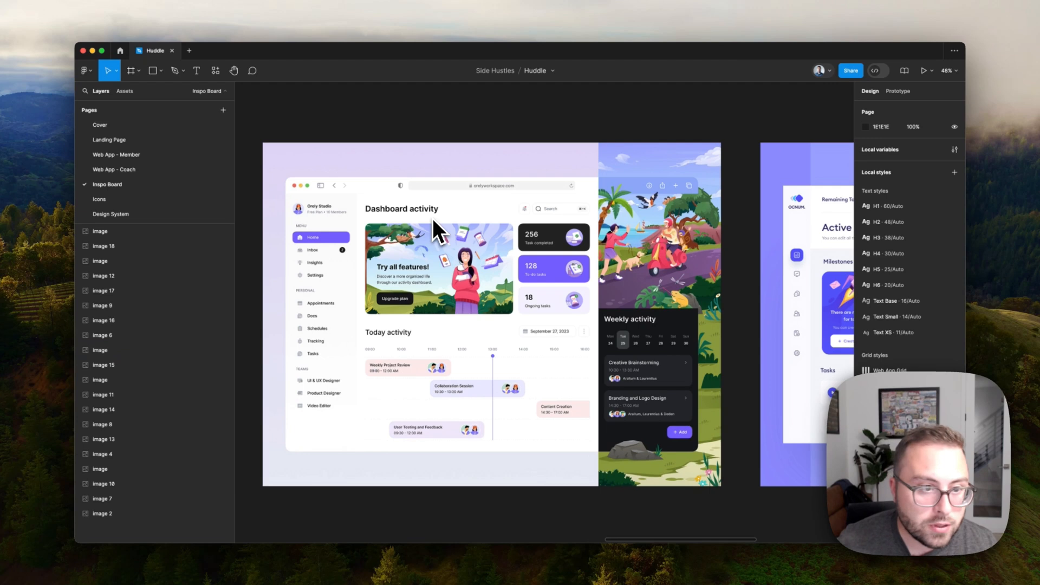
{"action": "scroll", "coordinate": [432, 219], "scroll_direction": "up", "scroll_amount": 1}
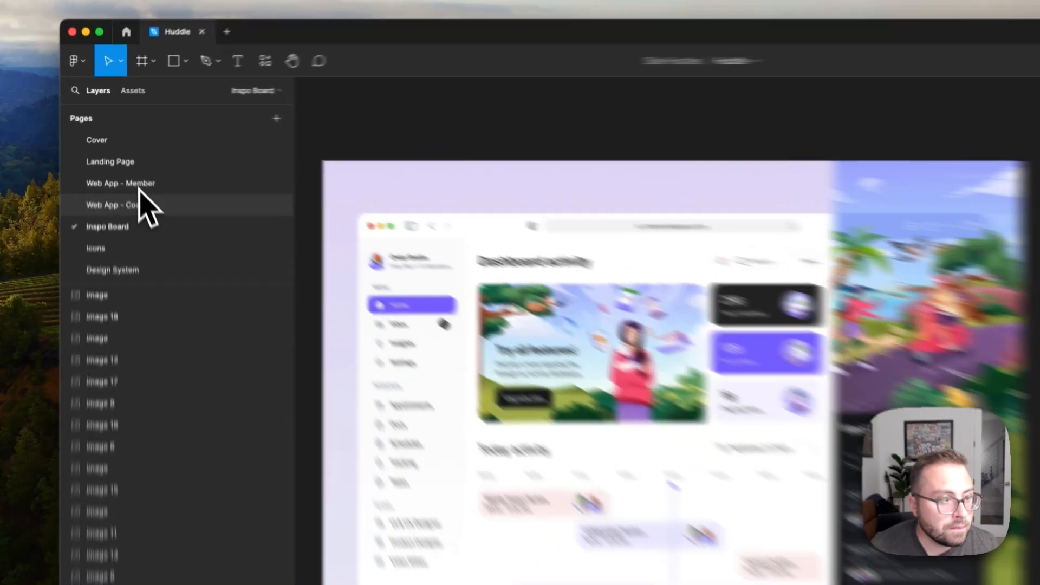
Lower the coach page's card row and build a header above it with a "Dashboard" heading, a circle about 55 px wide and a bar rectangle.
{"action": "left_click", "coordinate": [129, 169]}
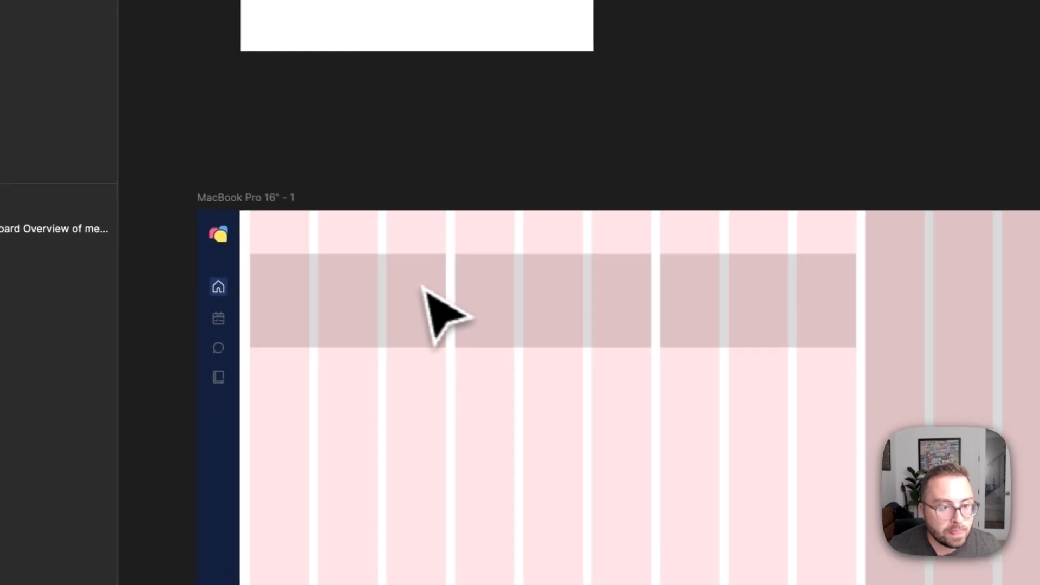
{"action": "key", "text": "r"}
{"action": "left_click_drag", "start_coordinate": [450, 251], "coordinate": [645, 343]}
{"action": "left_click_drag", "start_coordinate": [602, 227], "coordinate": [520, 252]}
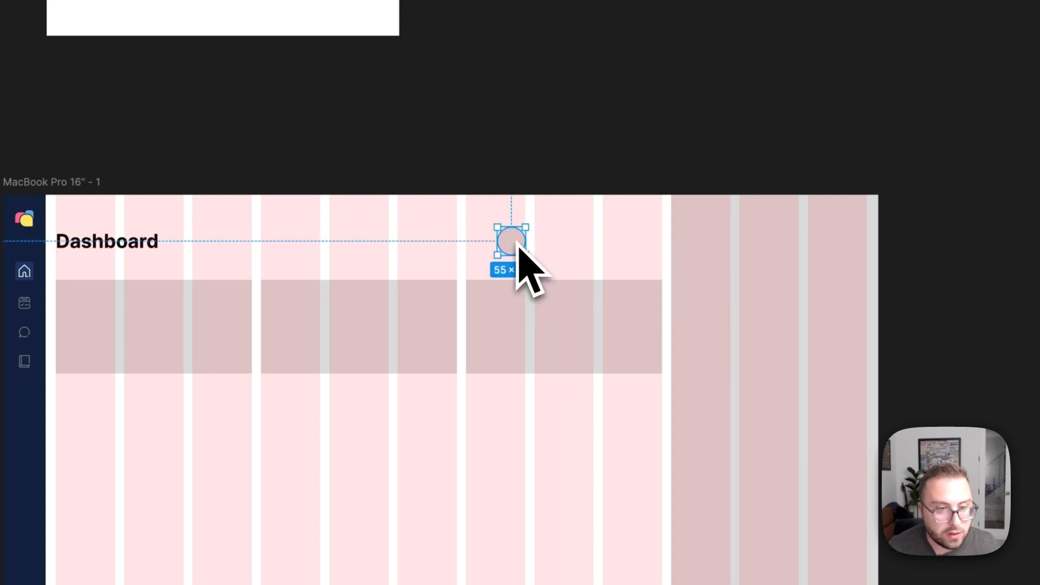
{"action": "mouse_move", "coordinate": [534, 230]}
{"action": "left_mouse_down"}
{"action": "mouse_move", "coordinate": [670, 251]}
{"action": "mouse_move", "coordinate": [660, 256]}
{"action": "left_mouse_up"}
{"action": "left_click", "coordinate": [522, 254]}
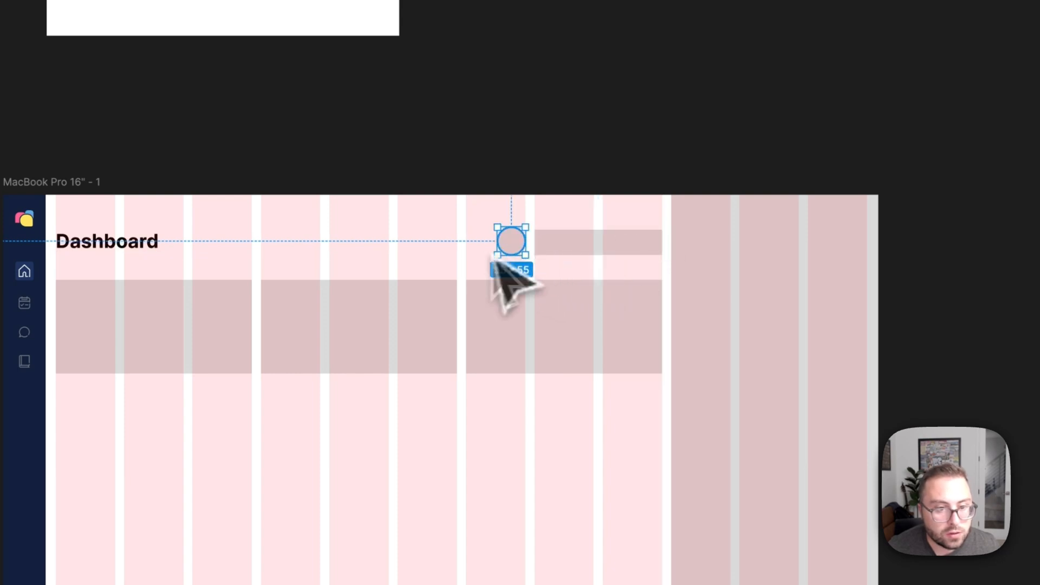
{"action": "left_click_drag", "start_coordinate": [507, 249], "coordinate": [517, 253]}
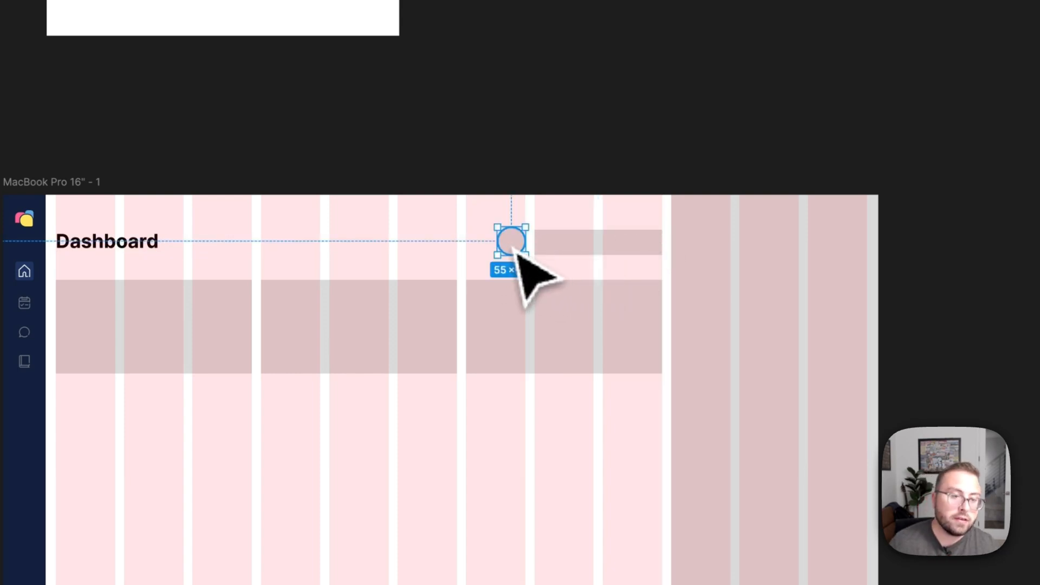
{"action": "scroll", "coordinate": [516, 251], "scroll_direction": "left", "scroll_amount": 2}
{"action": "left_click", "coordinate": [591, 293]}
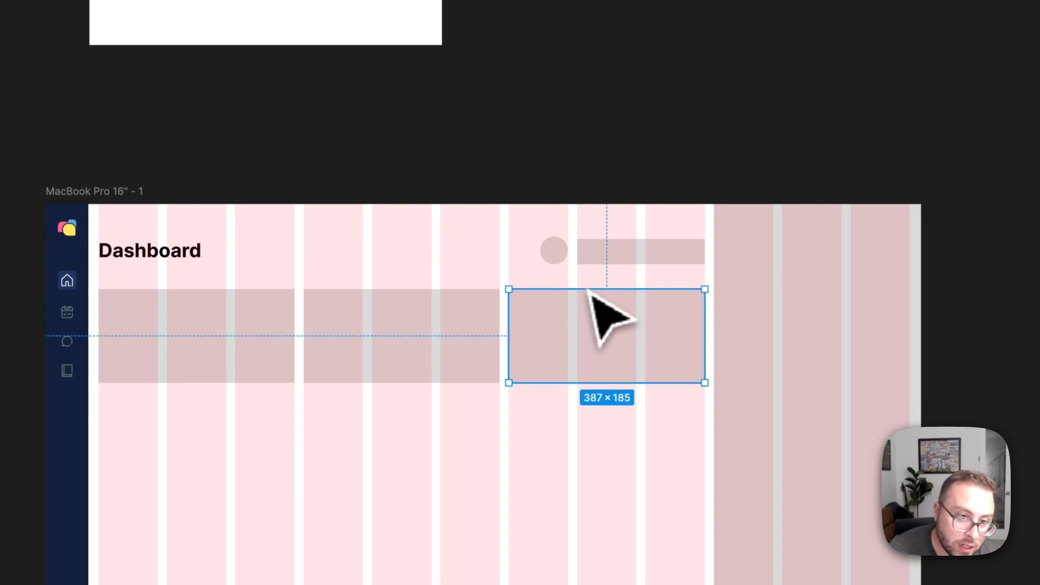
{"action": "scroll", "coordinate": [590, 294], "scroll_direction": "up", "scroll_amount": 3}
{"action": "scroll", "coordinate": [590, 293], "scroll_direction": "left", "scroll_amount": 3}
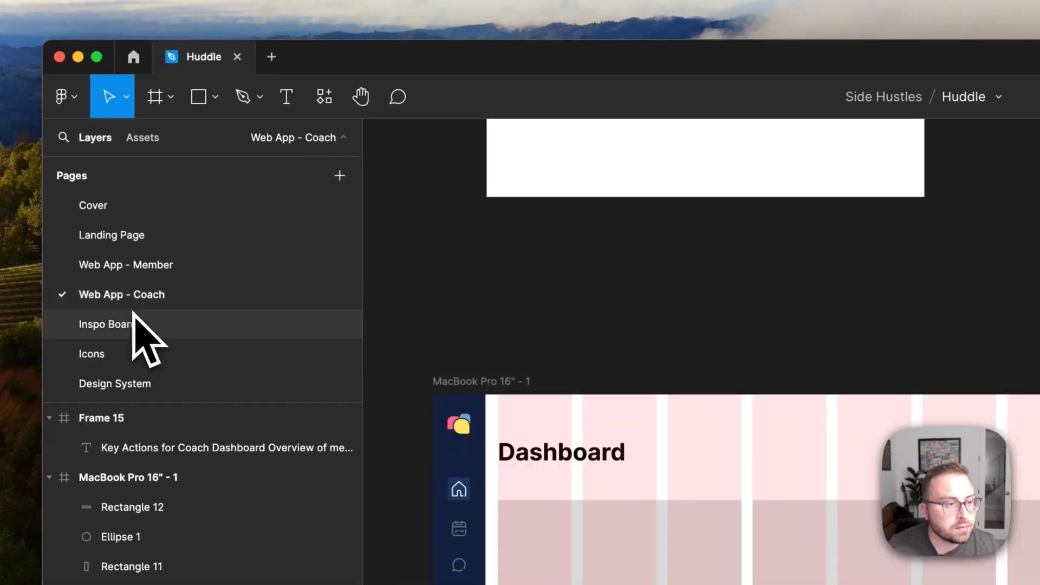
Add a second circle with a notification bell icon to the side column's header, and check the Active Tasks reference on the Inspo Board.
{"action": "left_click", "coordinate": [940, 271]}
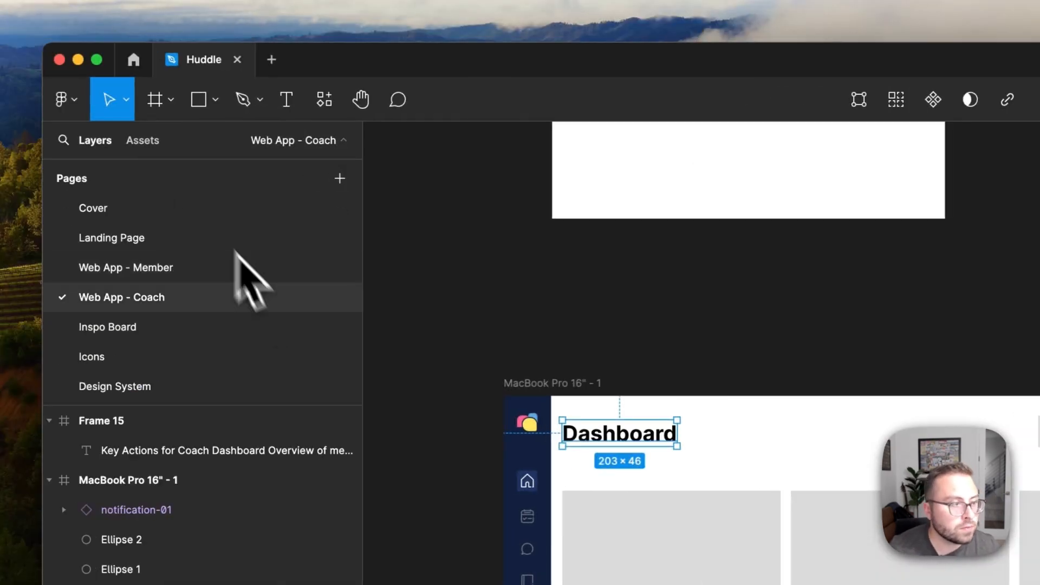
{"action": "left_click", "coordinate": [237, 254]}
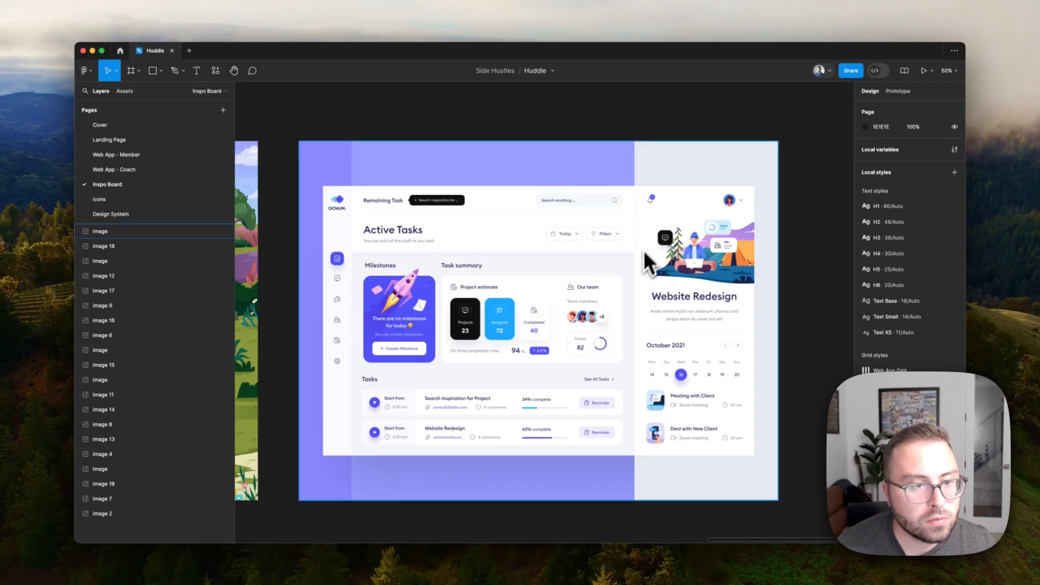
{"action": "scroll", "coordinate": [552, 157], "scroll_direction": "down", "scroll_amount": 5}
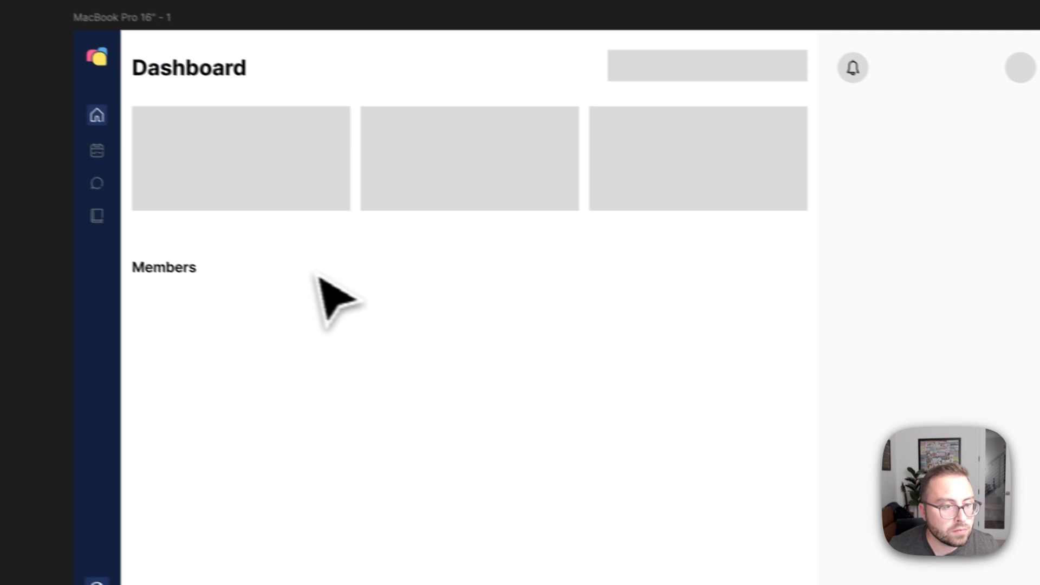
Draw a 1197 × 552 panel under a "Members" heading below the card row, and fill it with seven full-width row bars distributed evenly vertically.
{"action": "left_click_drag", "start_coordinate": [132, 275], "coordinate": [575, 340]}
{"action": "key", "text": "ctrl+g"}
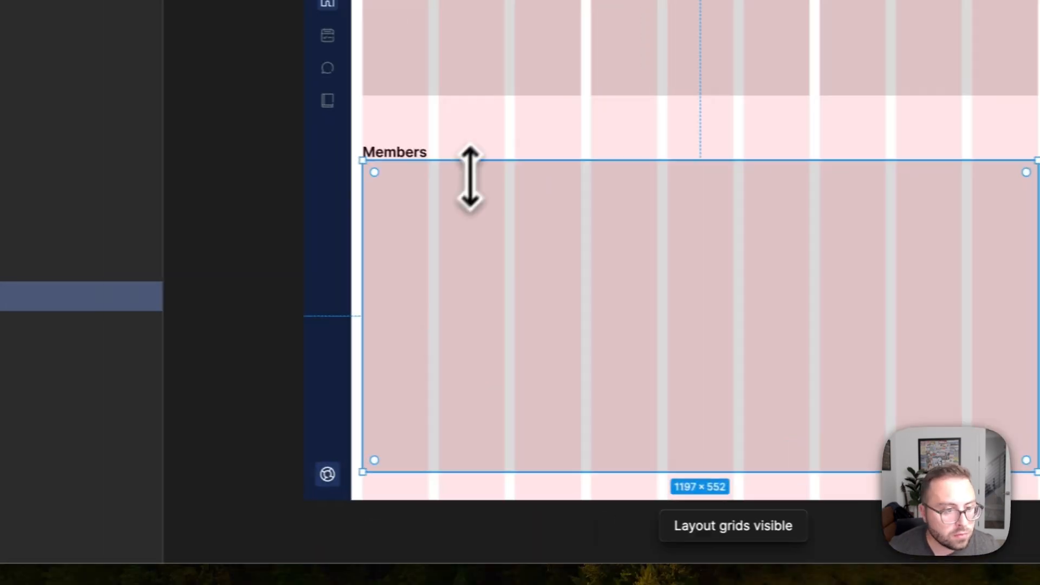
{"action": "left_click_drag", "start_coordinate": [265, 308], "coordinate": [164, 322]}
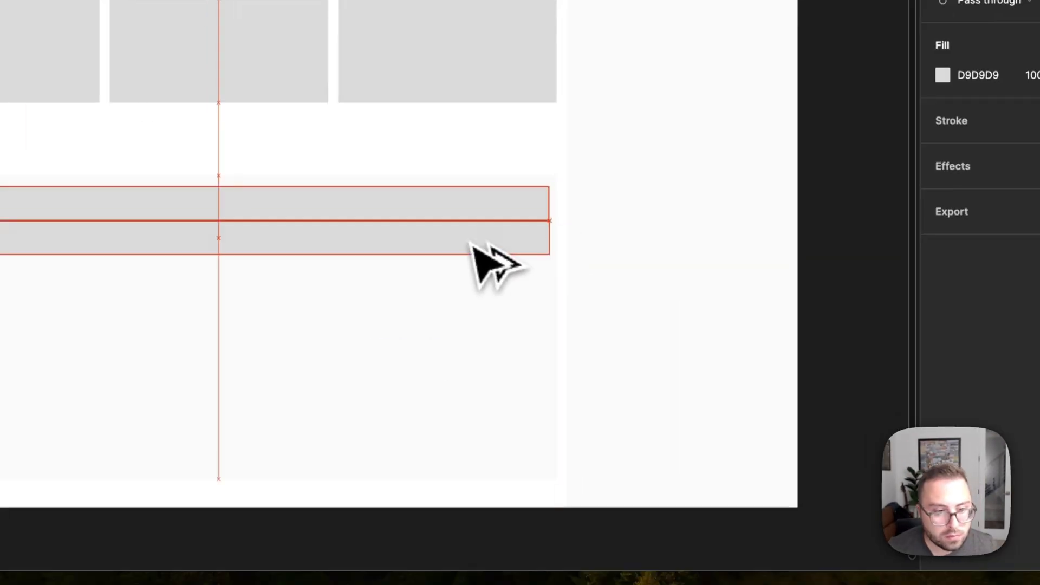
{"action": "left_click_drag", "start_coordinate": [476, 260], "coordinate": [477, 471]}
{"action": "left_click", "coordinate": [985, 119]}
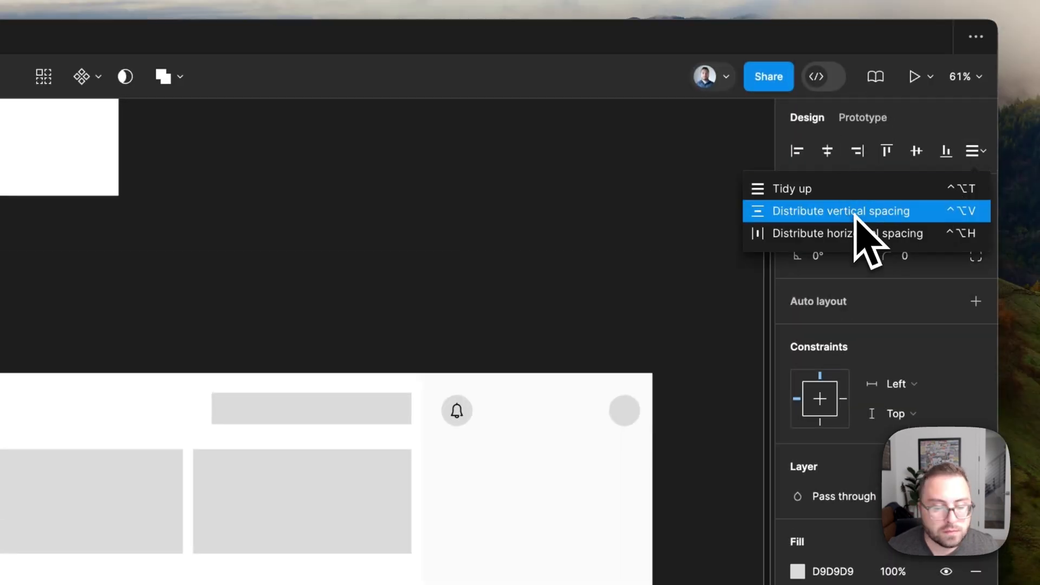
{"action": "left_click", "coordinate": [860, 213]}
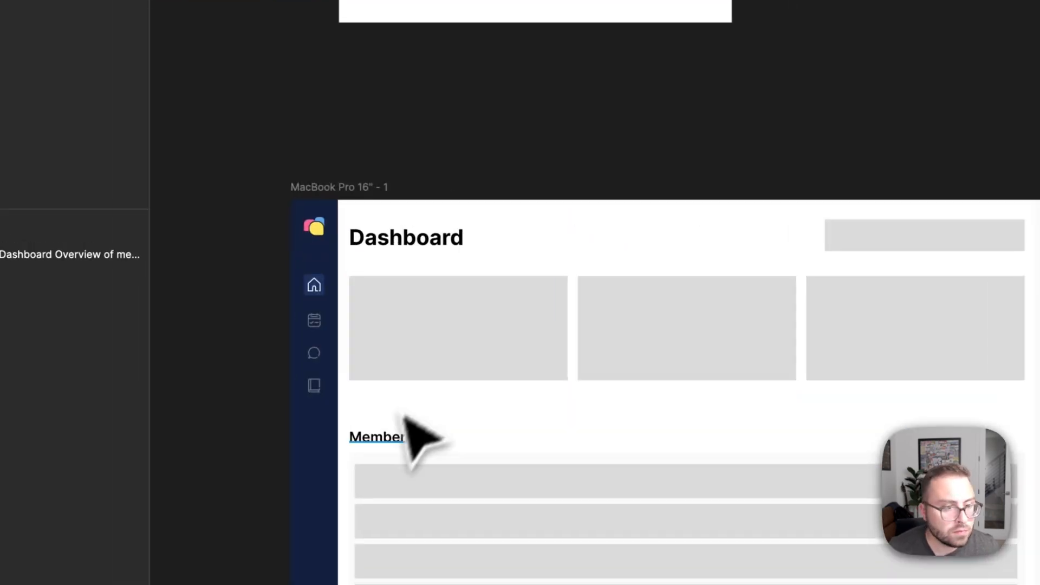
Reposition the Members section below the card row and reduce its list to five row bars.
{"action": "left_click_drag", "start_coordinate": [143, 46], "coordinate": [751, 429]}
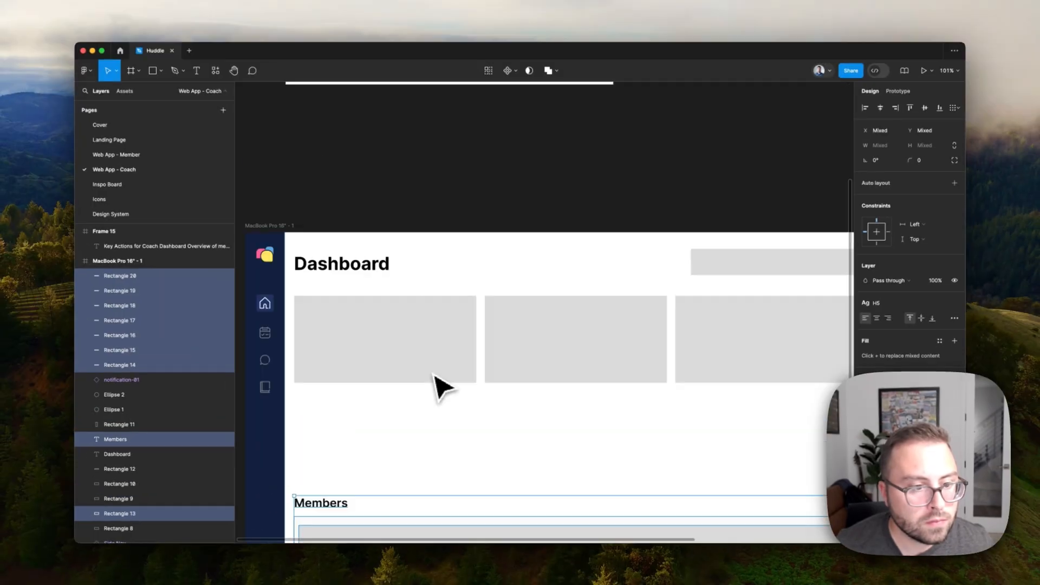
{"action": "left_click_drag", "start_coordinate": [297, 193], "coordinate": [429, 251]}
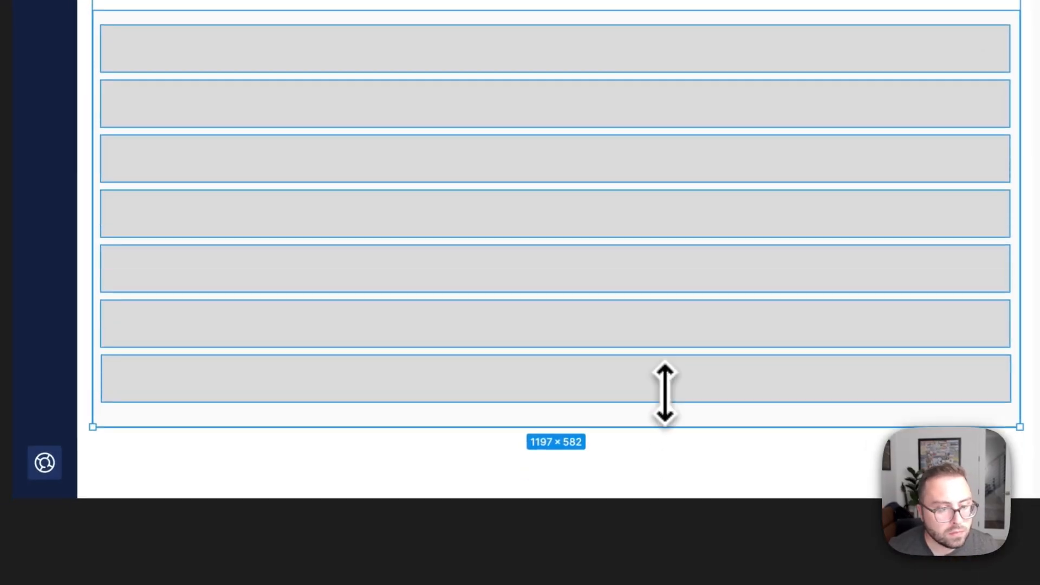
{"action": "left_click", "coordinate": [708, 329]}
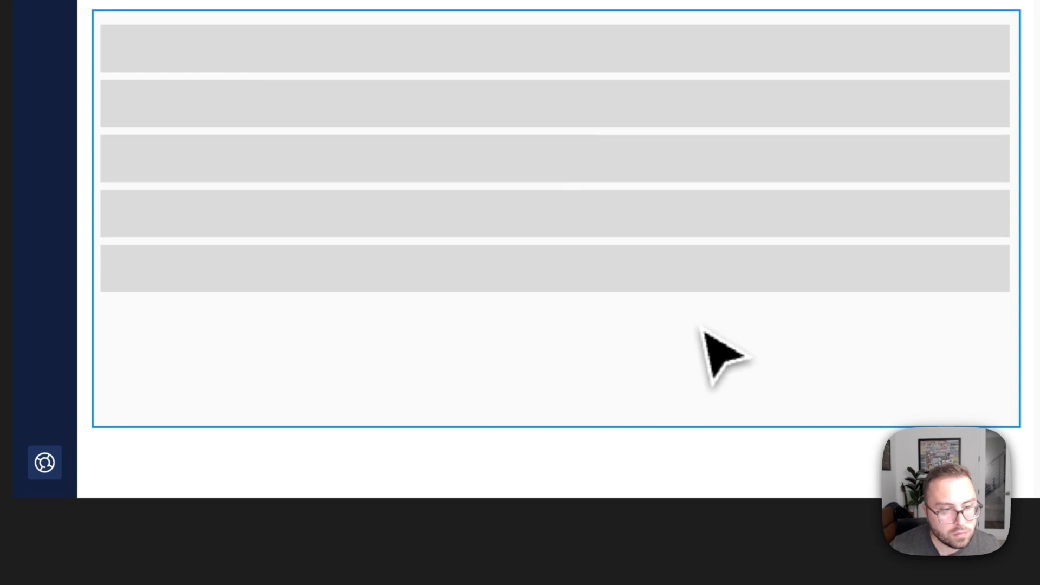
Add a "Latest Messages" heading with a 1197 × 378 panel below the Members section, and check the Key Actions list.
{"action": "scroll", "coordinate": [395, 306], "scroll_direction": "up", "scroll_amount": 2}
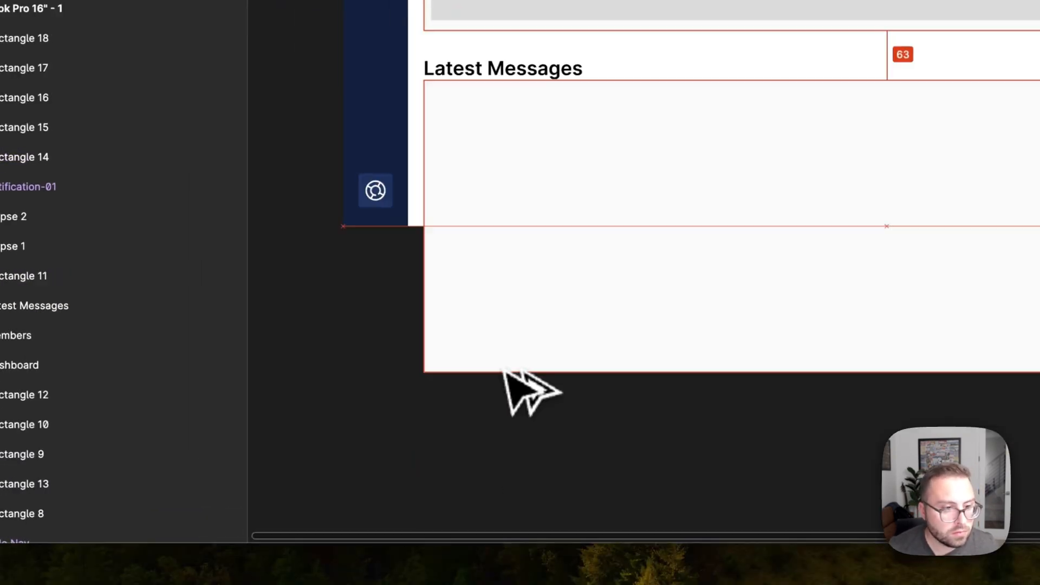
{"action": "left_click", "coordinate": [588, 338]}
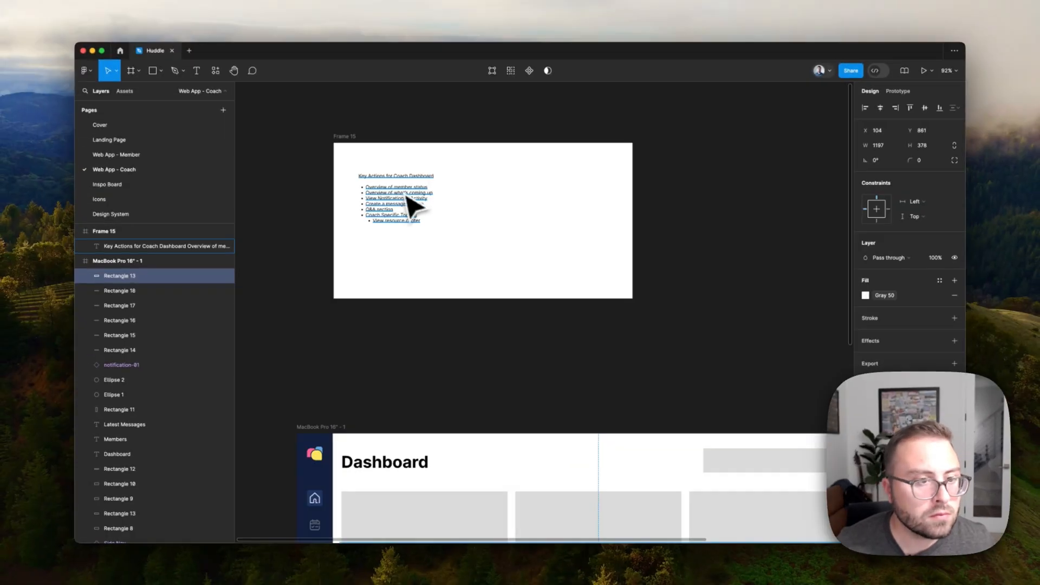
{"action": "scroll", "coordinate": [413, 204], "scroll_direction": "down", "scroll_amount": 5}
{"action": "scroll", "coordinate": [418, 290], "scroll_direction": "up", "scroll_amount": 3}
Place a circle with a book icon beside the dashboard header's bar for the resource center.
{"action": "left_click", "coordinate": [605, 348]}
{"action": "scroll", "coordinate": [605, 348], "scroll_direction": "down", "scroll_amount": 2}
{"action": "key", "text": "o"}
{"action": "left_click_drag", "start_coordinate": [719, 324], "coordinate": [735, 339]}
{"action": "key", "text": "ctrl+v"}
Label the header bar "Search" at its left end, and make the bar slimmer.
{"action": "left_click", "coordinate": [562, 339]}
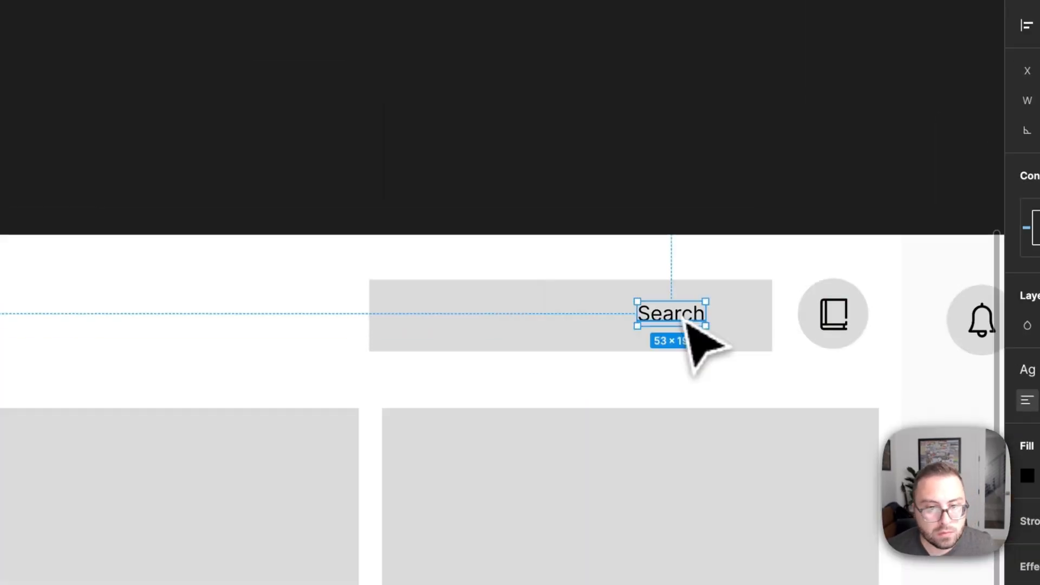
{"action": "left_click", "coordinate": [363, 277]}
{"action": "left_click", "coordinate": [341, 223]}
{"action": "left_click_drag", "start_coordinate": [729, 339], "coordinate": [961, 368]}
{"action": "left_click_drag", "start_coordinate": [1022, 378], "coordinate": [1021, 408]}
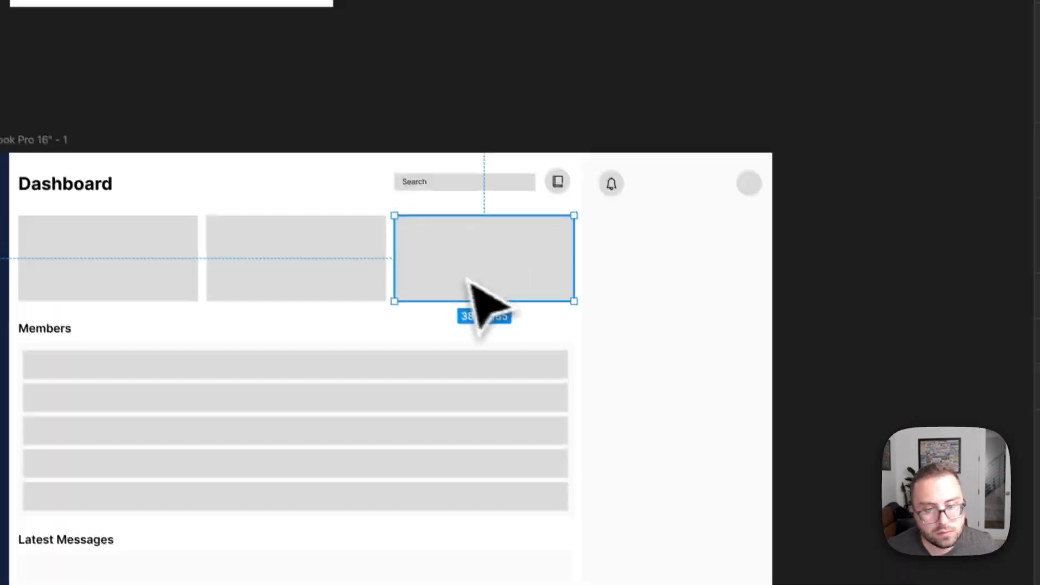
Add an "Upcoming Meetings" heading in the side column above a 352 × 220 rectangle.
{"action": "key", "text": "t"}
{"action": "left_click", "coordinate": [472, 150]}
{"action": "type", "text": "Upcoming Meetings"}
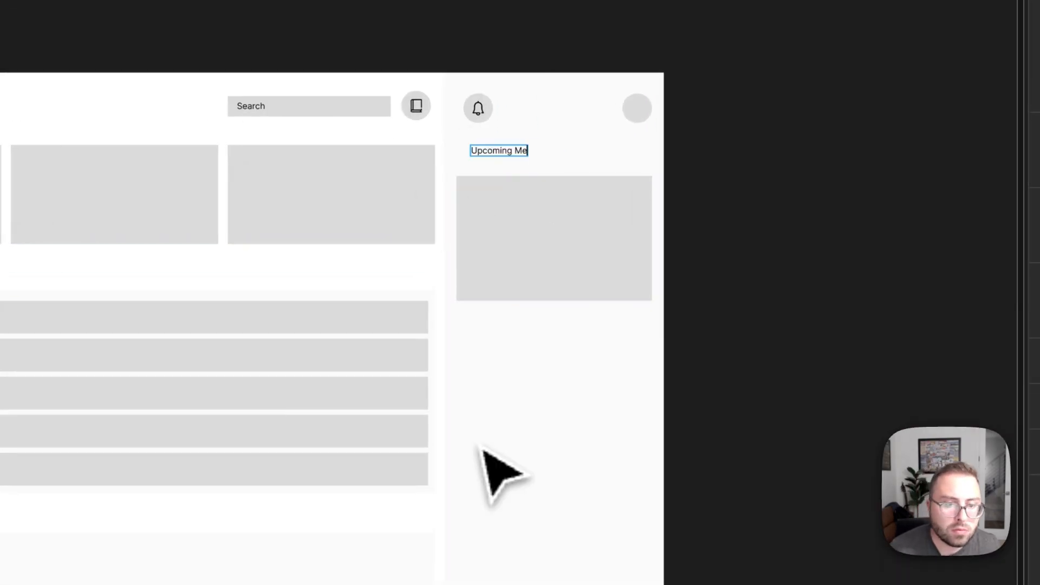
{"action": "key", "text": "Escape"}
{"action": "left_click", "coordinate": [580, 228]}
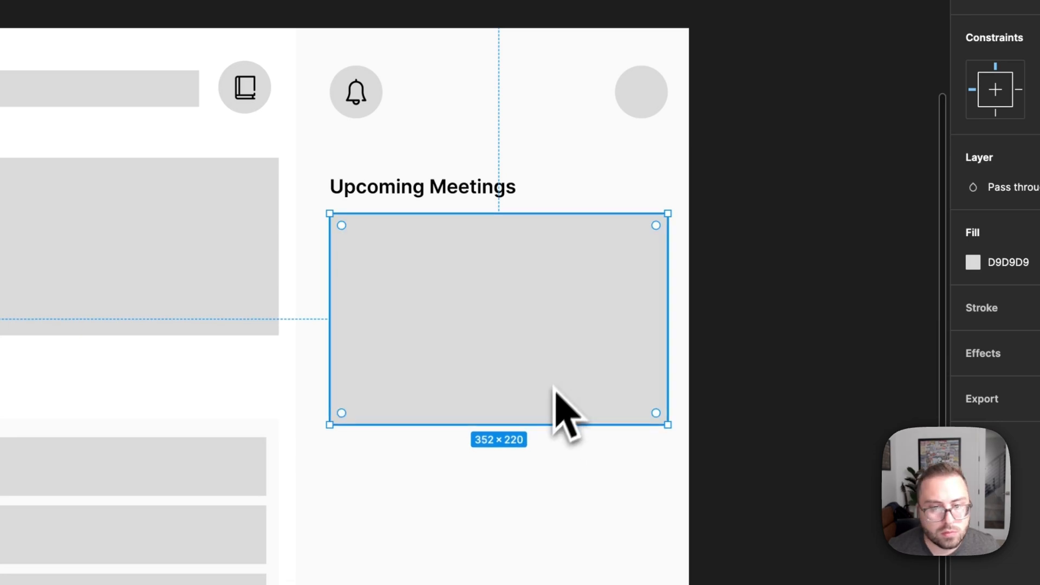
Duplicate the side column's heading and rectangle below as an "Actions" section, and extend the copied rectangle toward the frame's lower edge.
{"action": "key", "text": "shift+Tab"}
{"action": "left_click", "coordinate": [436, 238], "text": "shift"}
{"action": "left_click_drag", "start_coordinate": [436, 237], "coordinate": [436, 515]}
{"action": "key", "text": "Return"}
{"action": "type", "text": "Pending T"}
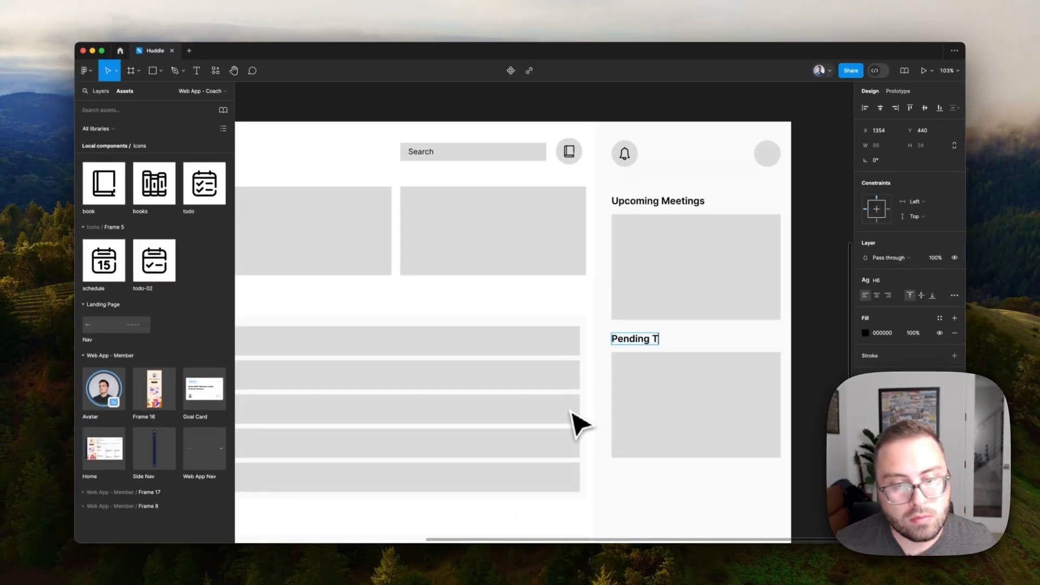
{"action": "left_click", "coordinate": [667, 412]}
{"action": "left_click_drag", "start_coordinate": [667, 458], "coordinate": [667, 577]}
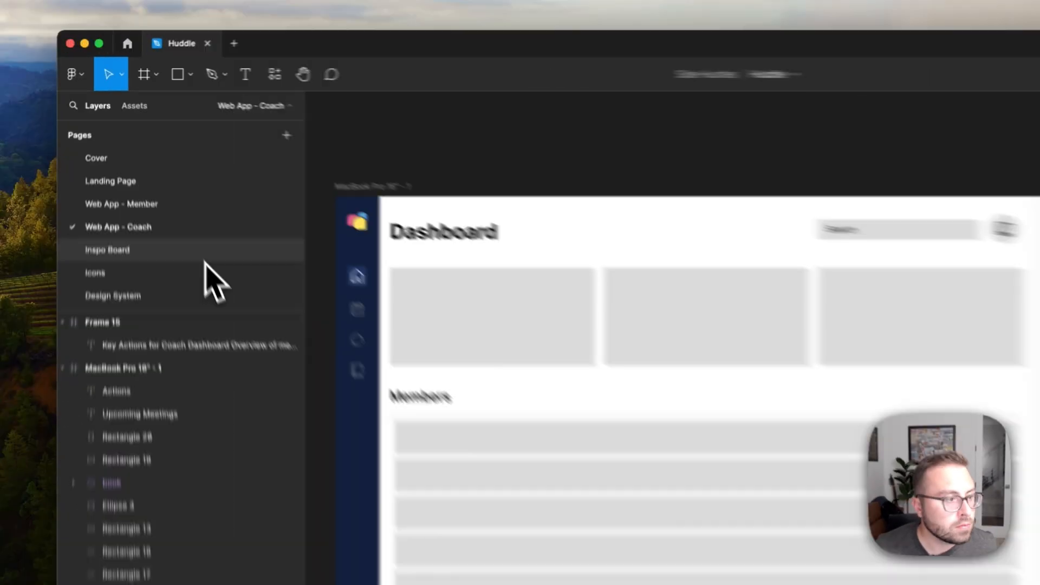
Label the three cards "Tasks Complete", "In-complete Tasks" and "On-Going Tasks", using the Inspo Board's dashboard references as a guide.
{"action": "left_click", "coordinate": [204, 255]}
{"action": "left_click", "coordinate": [181, 167]}
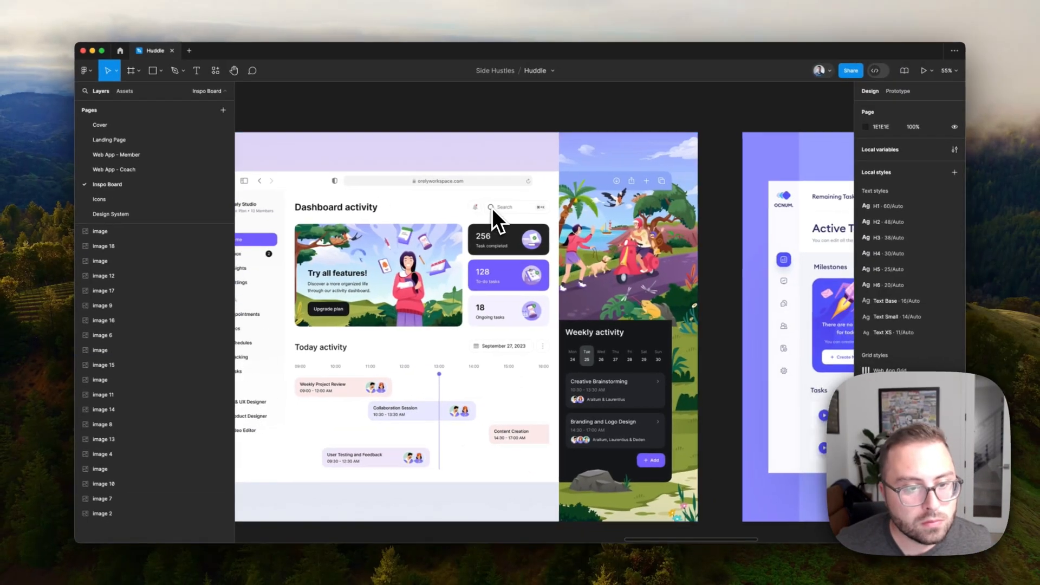
{"action": "scroll", "coordinate": [495, 221], "scroll_direction": "right", "scroll_amount": 10}
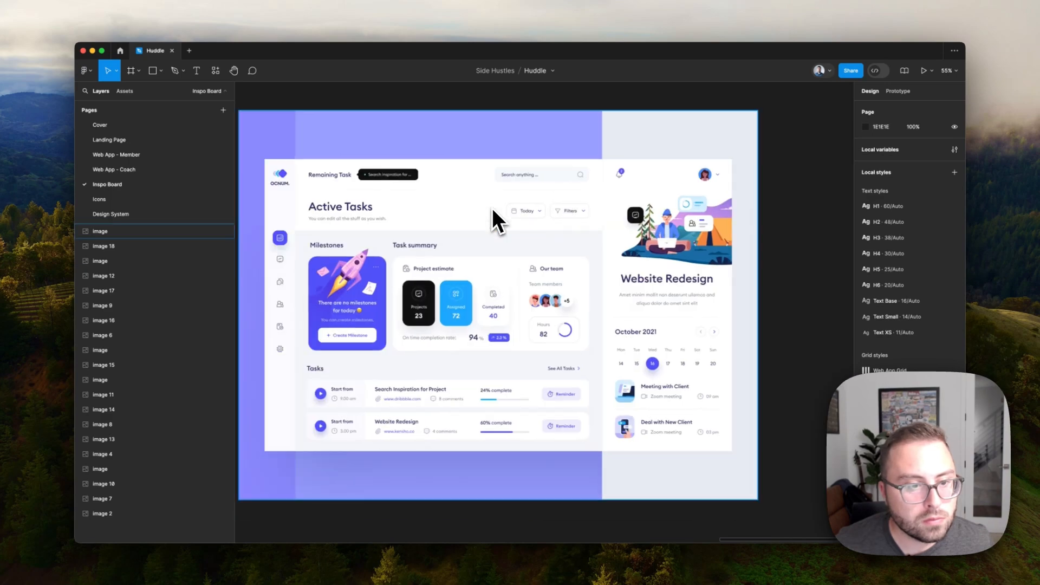
{"action": "scroll", "coordinate": [403, 326], "scroll_direction": "right", "scroll_amount": 10}
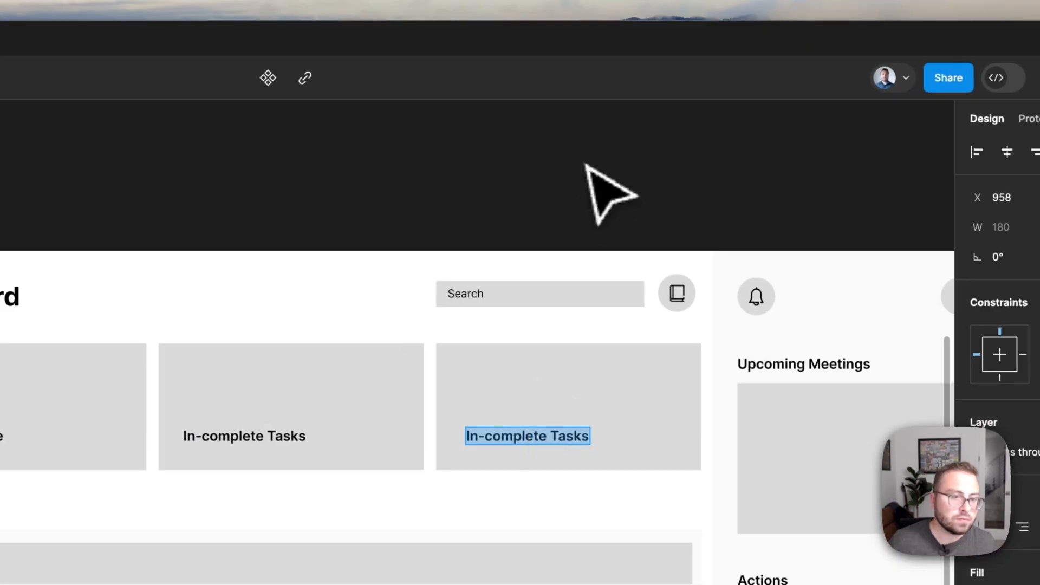
{"action": "left_click", "coordinate": [655, 124]}
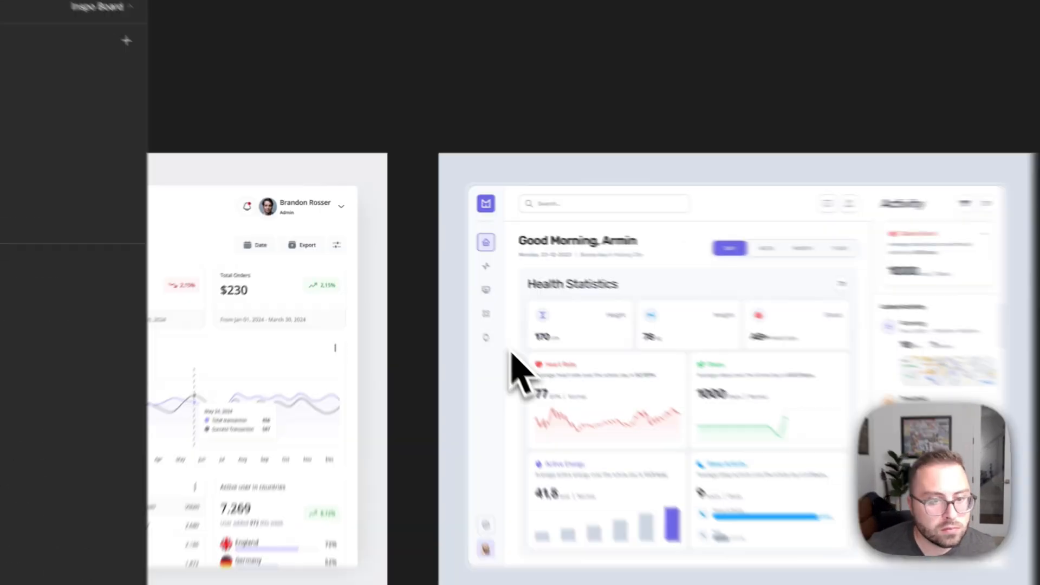
{"action": "scroll", "coordinate": [438, 283], "scroll_direction": "right", "scroll_amount": 15}
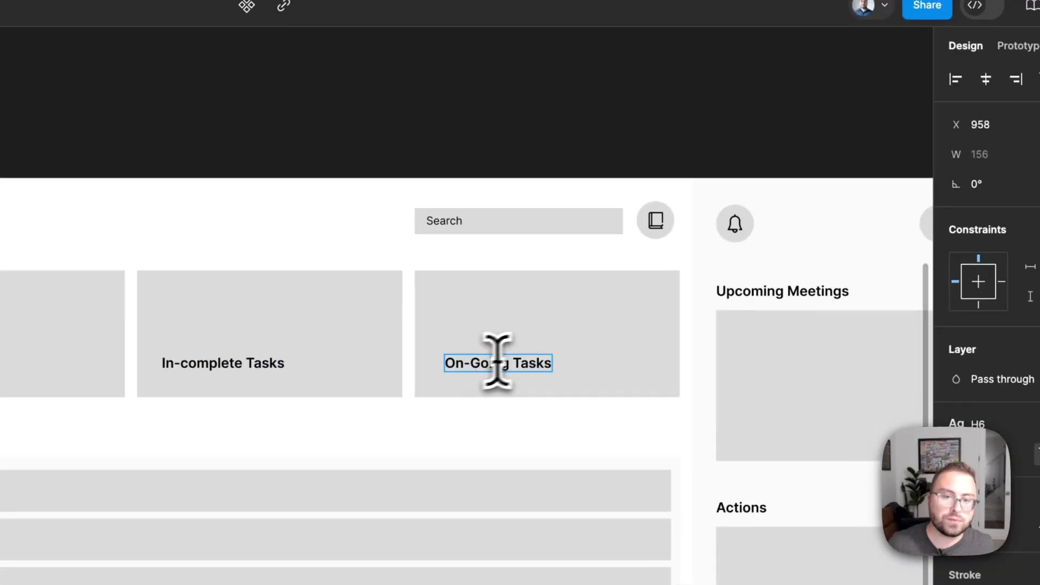
{"action": "key", "text": "Escape"}
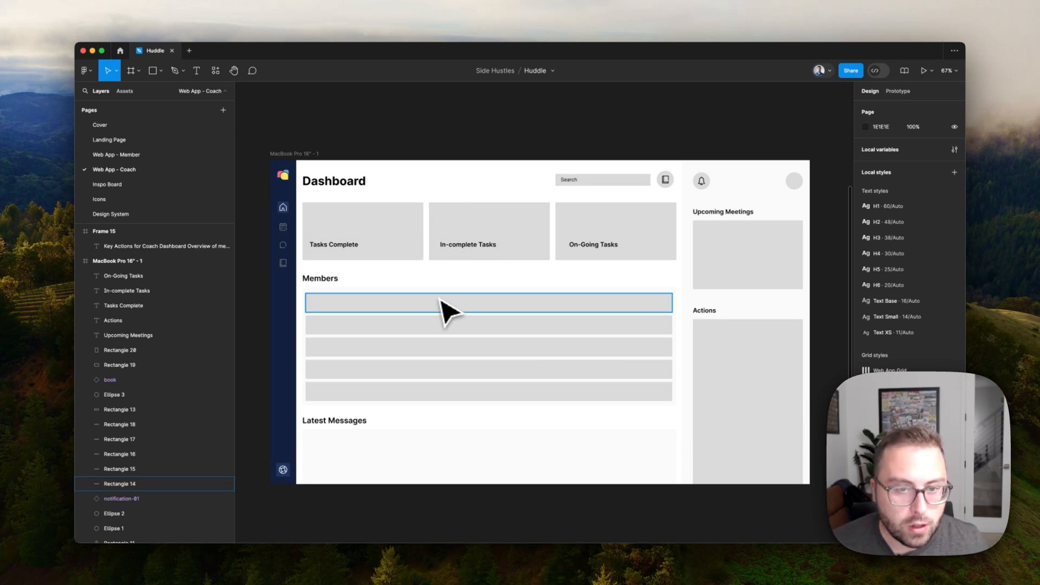
Review the coach dashboard wireframe's sections against the Key Actions for Coach Dashboard list.
{"action": "scroll", "coordinate": [445, 311], "scroll_direction": "up", "scroll_amount": 5}
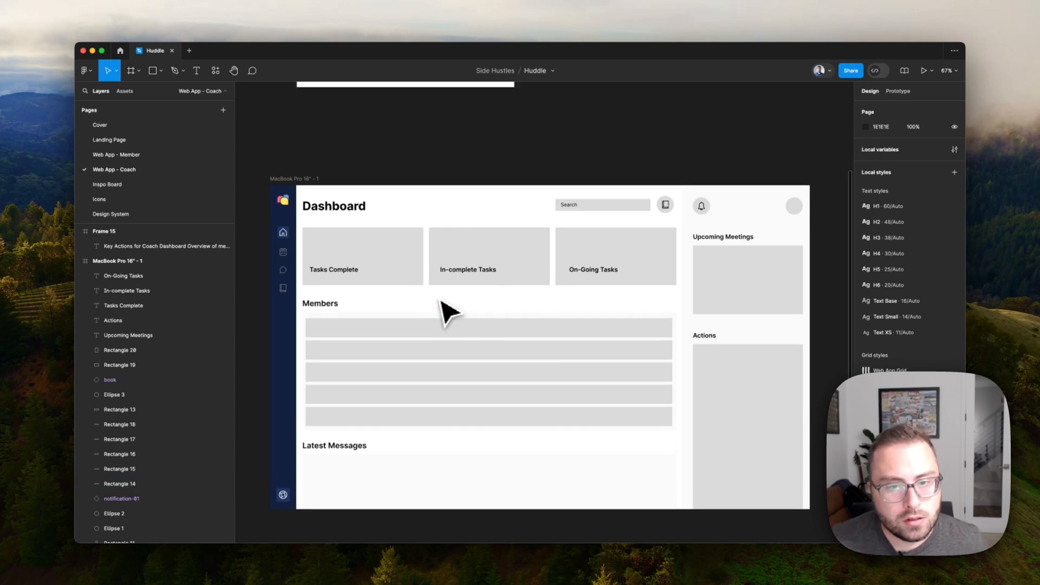
{"action": "scroll", "coordinate": [445, 311], "scroll_direction": "down", "scroll_amount": 3}
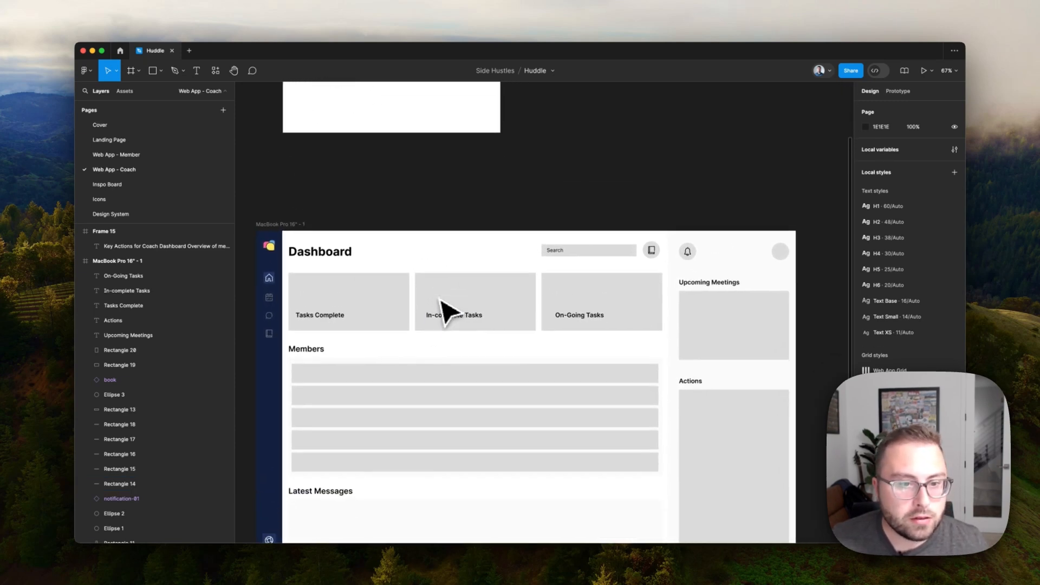
{"action": "scroll", "coordinate": [445, 312], "scroll_direction": "up", "scroll_amount": 4}
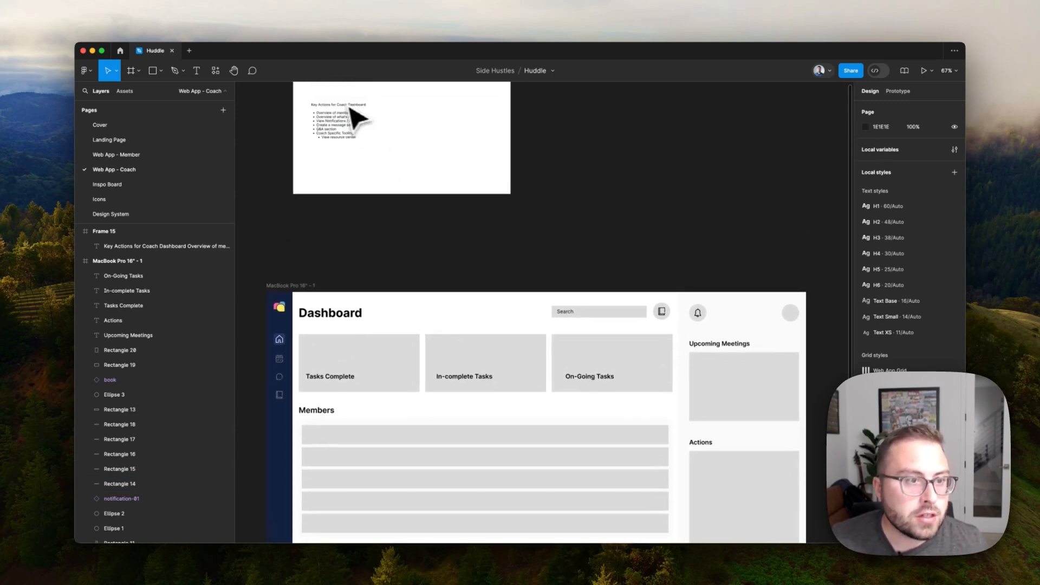
{"action": "scroll", "coordinate": [355, 118], "scroll_direction": "up", "scroll_amount": 3}
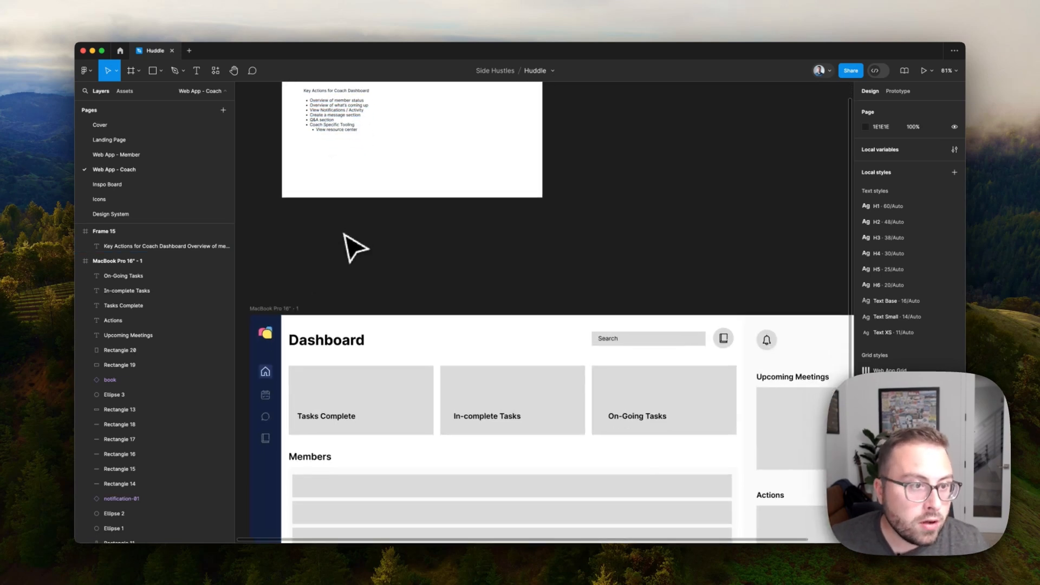
{"action": "scroll", "coordinate": [347, 239], "scroll_direction": "down", "scroll_amount": 5}
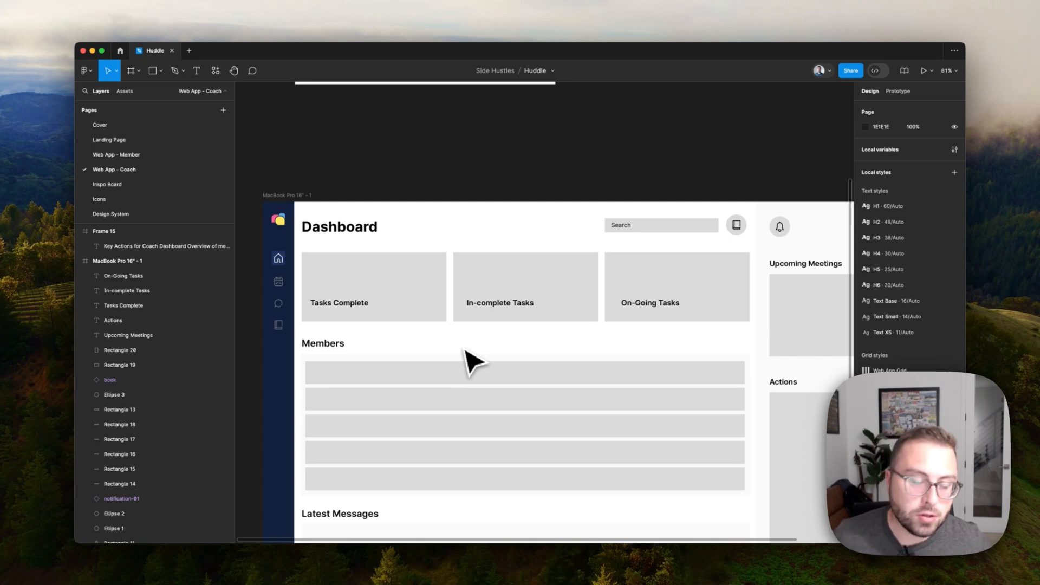
{"action": "scroll", "coordinate": [472, 360], "scroll_direction": "up", "scroll_amount": 3}
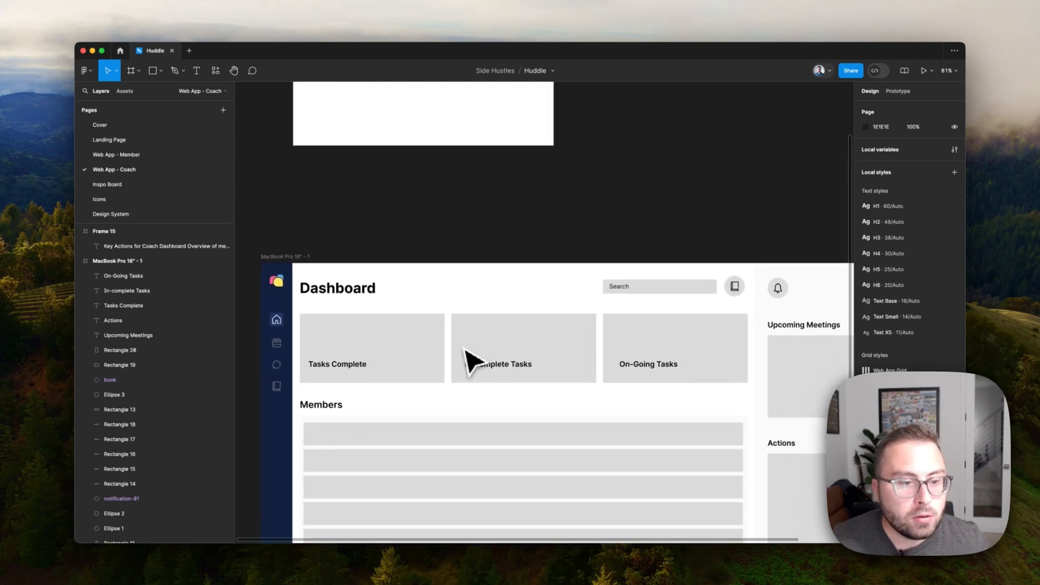
{"action": "scroll", "coordinate": [472, 359], "scroll_direction": "down", "scroll_amount": 5}
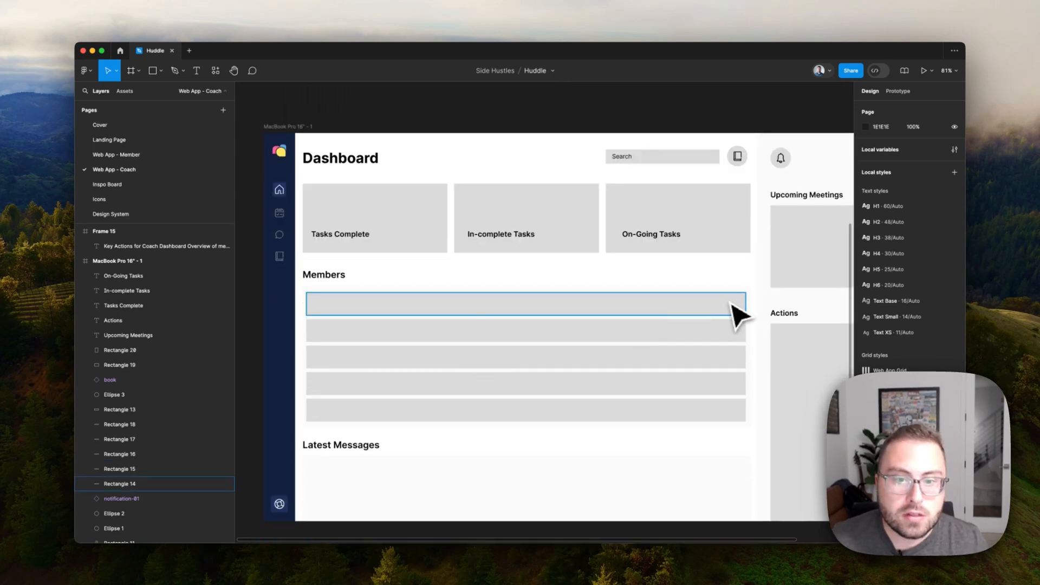
{"action": "scroll", "coordinate": [738, 314], "scroll_direction": "right", "scroll_amount": 1}
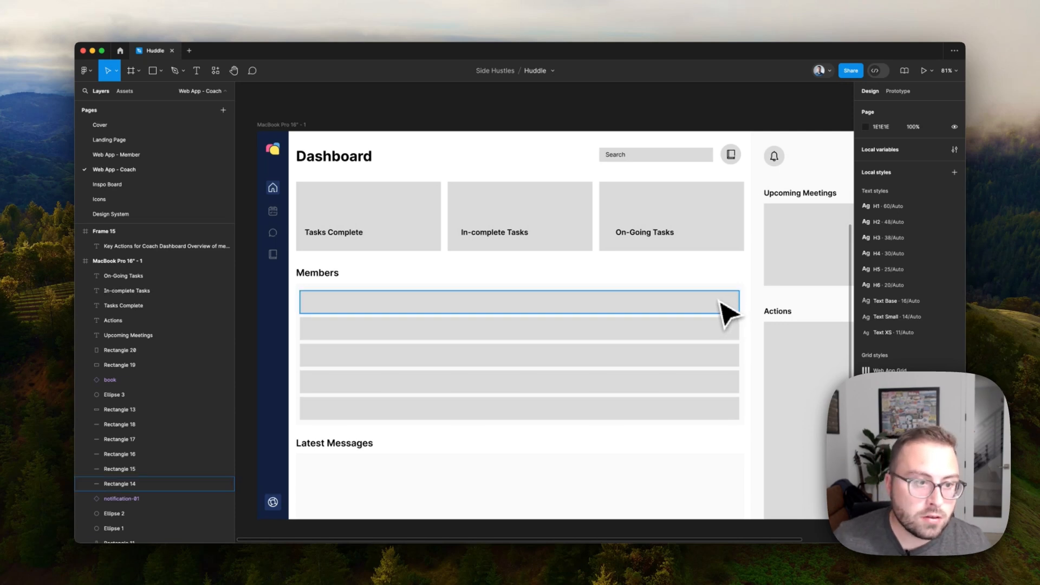
{"action": "scroll", "coordinate": [729, 314], "scroll_direction": "up", "scroll_amount": 10}
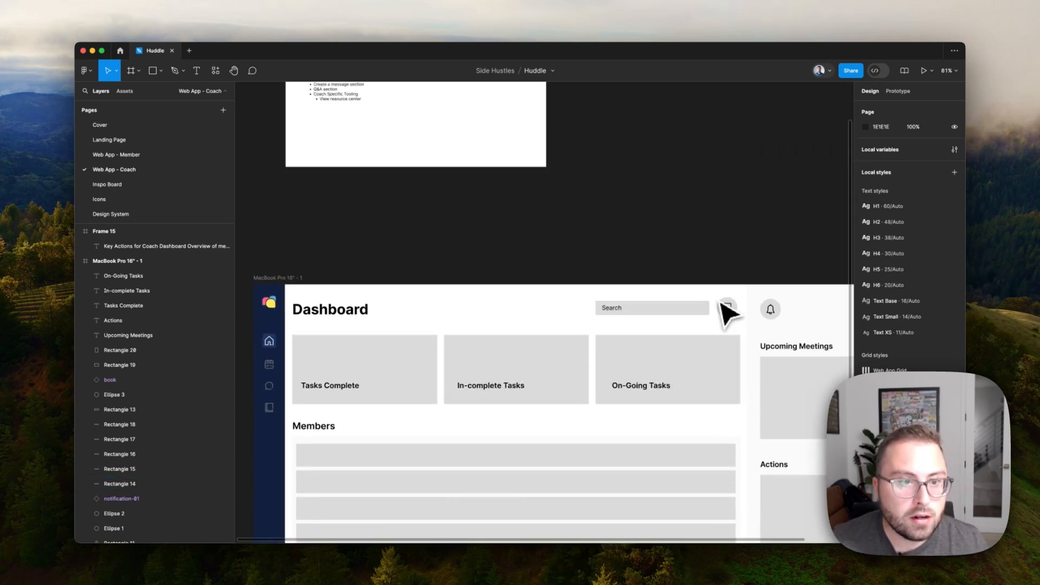
{"action": "scroll", "coordinate": [374, 234], "scroll_direction": "down", "scroll_amount": 1}
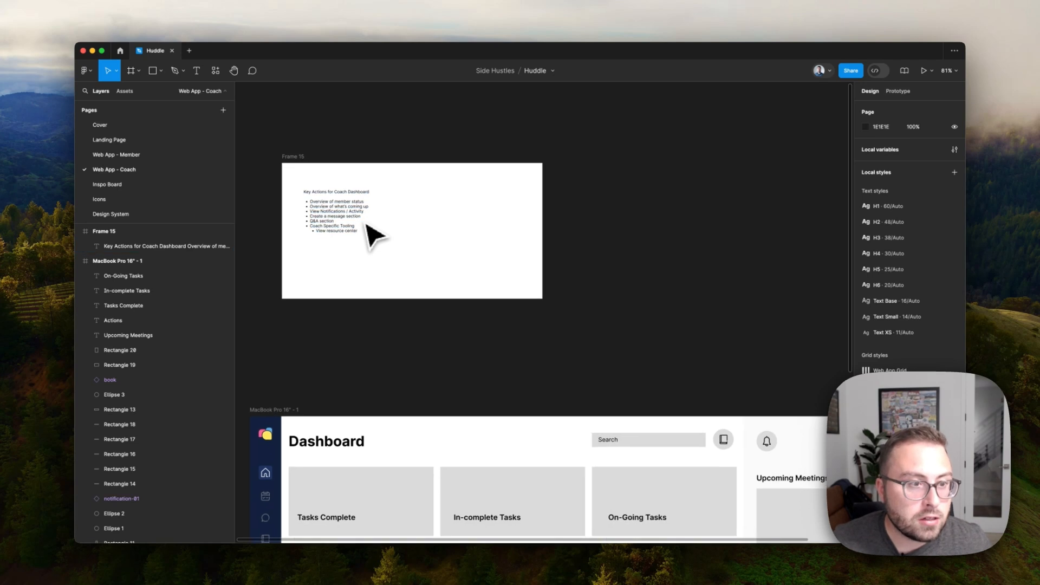
{"action": "scroll", "coordinate": [359, 228], "scroll_direction": "down", "scroll_amount": 2}
{"action": "scroll", "coordinate": [356, 244], "scroll_direction": "down", "scroll_amount": 2}
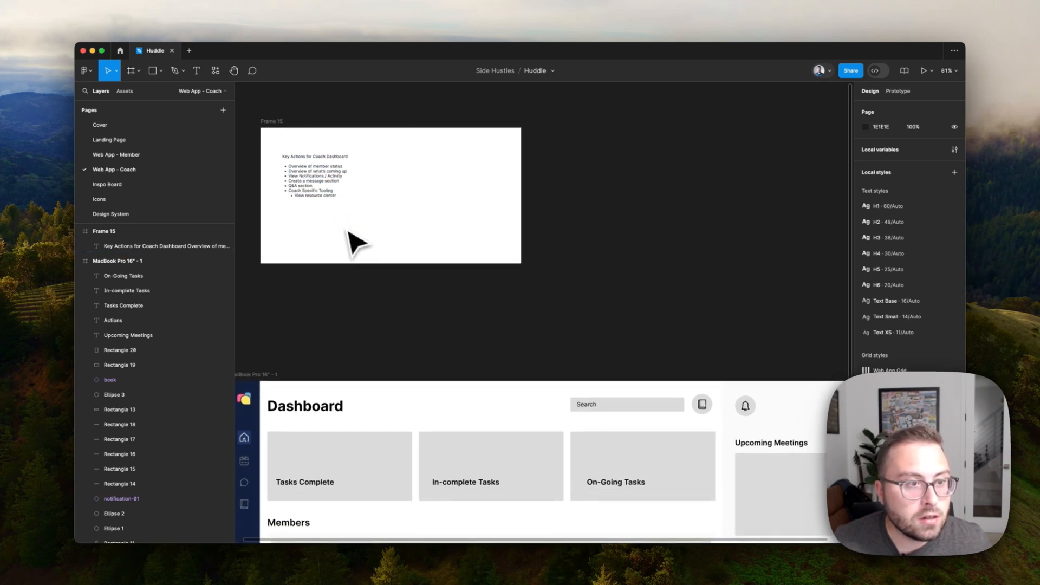
Examine the dashboard wireframe's search field, resource and notification icons, and the side column's Upcoming Meetings and Actions sections.
{"action": "scroll", "coordinate": [437, 355], "scroll_direction": "down", "scroll_amount": 10}
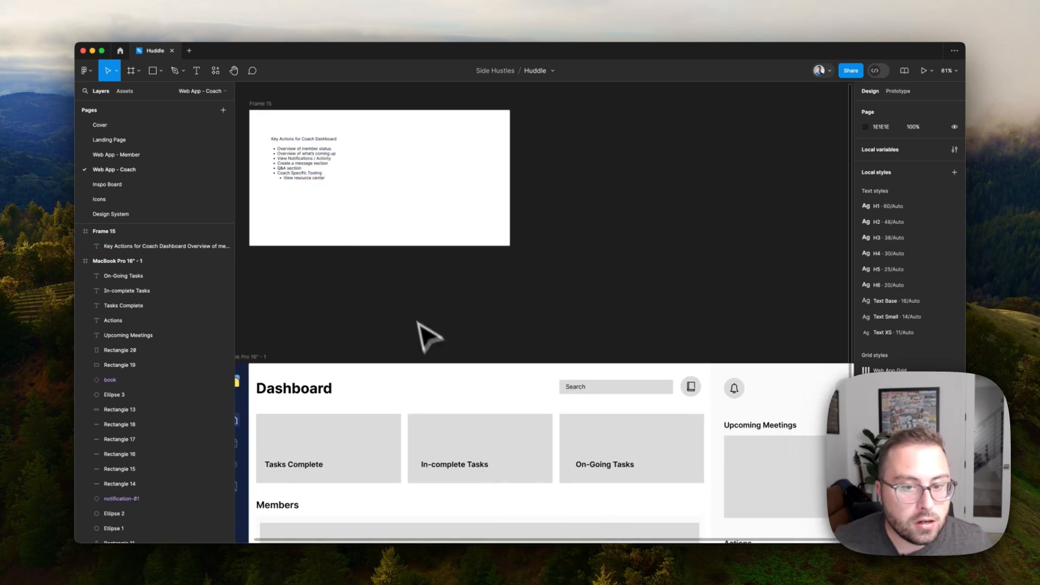
{"action": "scroll", "coordinate": [688, 168], "scroll_direction": "up", "scroll_amount": 4}
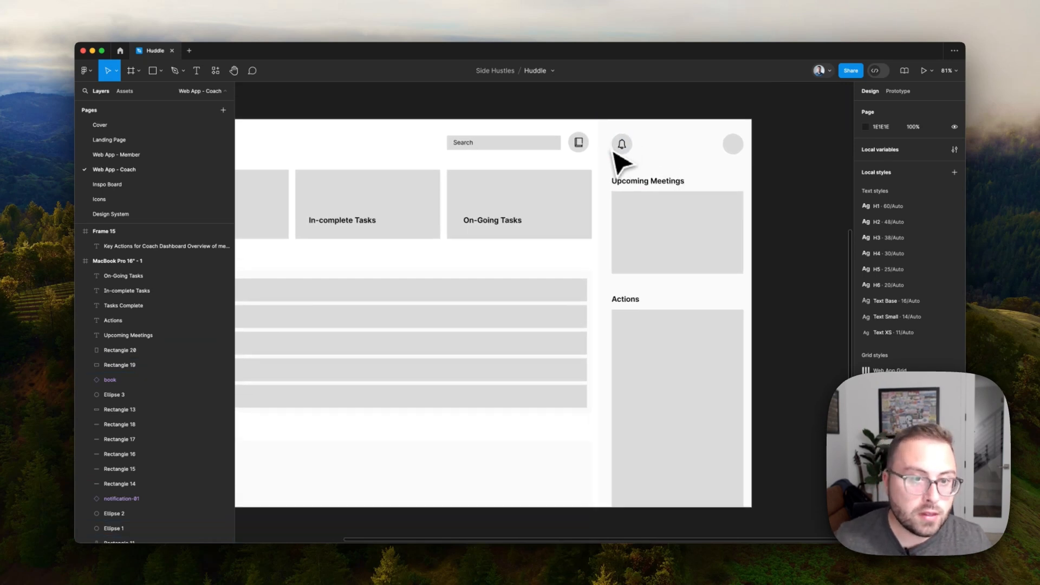
{"action": "scroll", "coordinate": [620, 164], "scroll_direction": "up", "scroll_amount": 2}
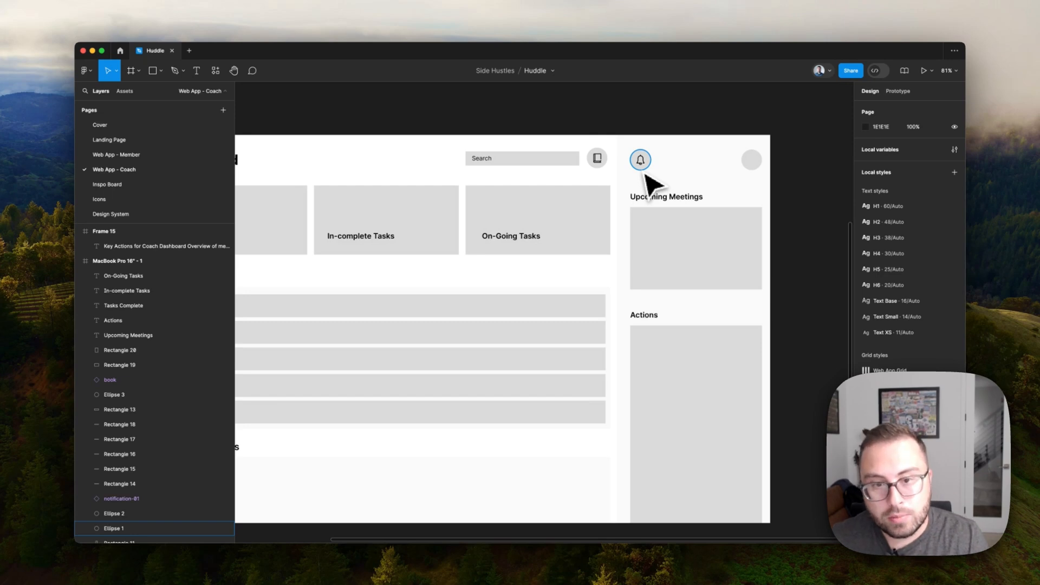
{"action": "scroll", "coordinate": [658, 184], "scroll_direction": "left", "scroll_amount": 2}
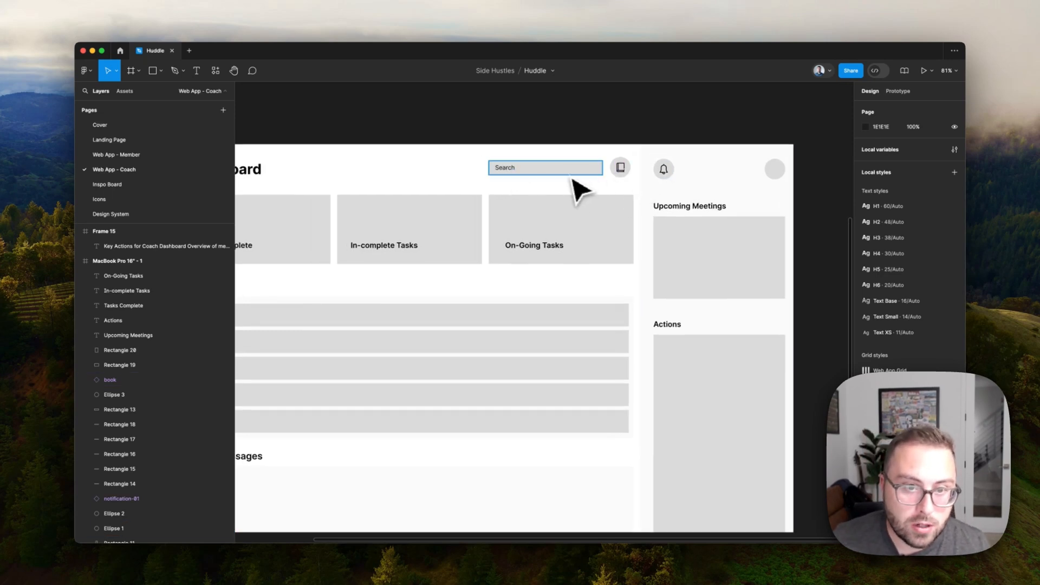
{"action": "scroll", "coordinate": [626, 171], "scroll_direction": "right", "scroll_amount": 2}
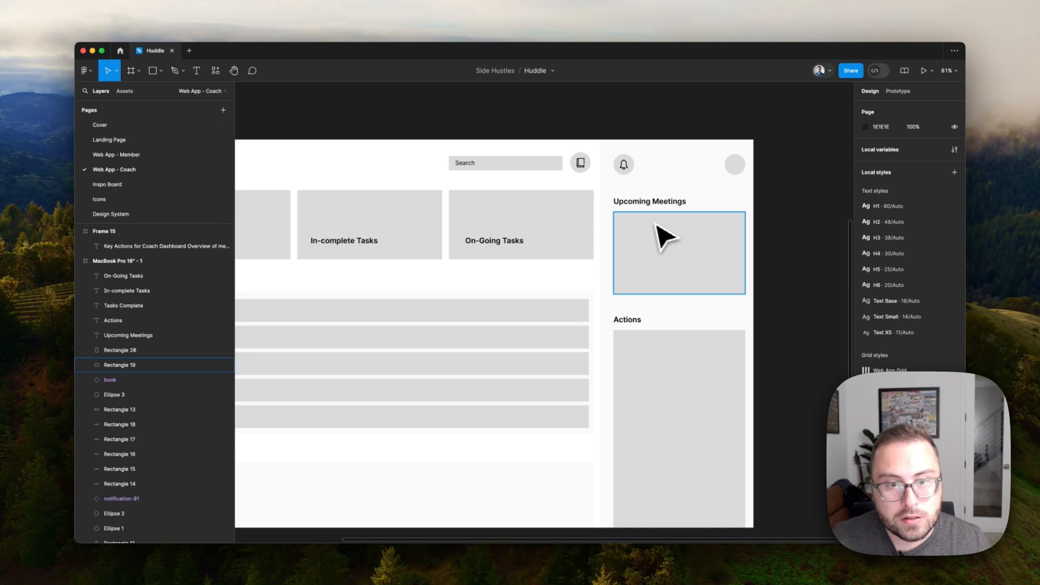
{"action": "scroll", "coordinate": [631, 248], "scroll_direction": "left", "scroll_amount": 2}
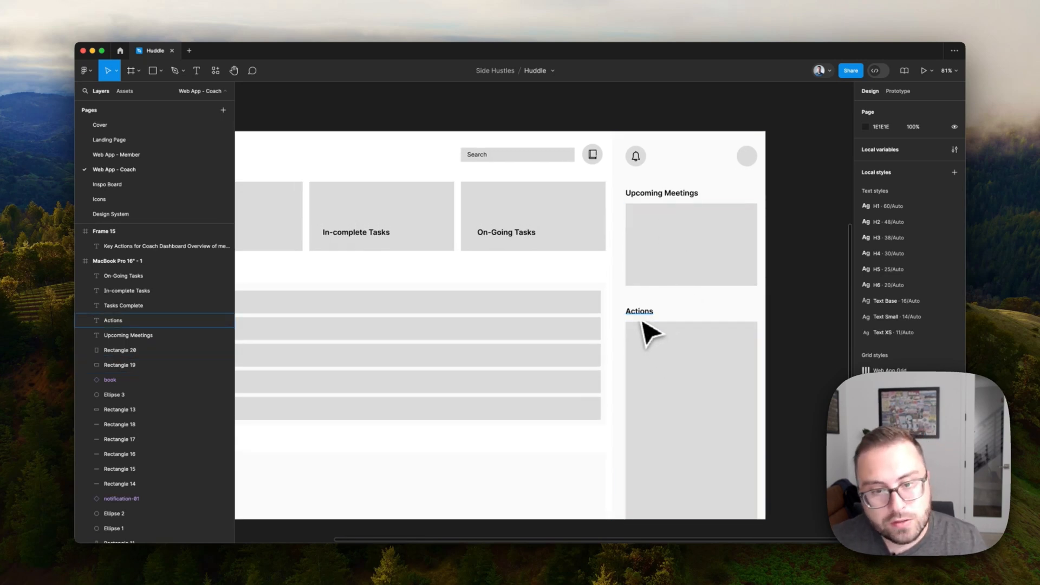
{"action": "scroll", "coordinate": [650, 331], "scroll_direction": "down", "scroll_amount": 5}
{"action": "scroll", "coordinate": [650, 332], "scroll_direction": "up", "scroll_amount": 5}
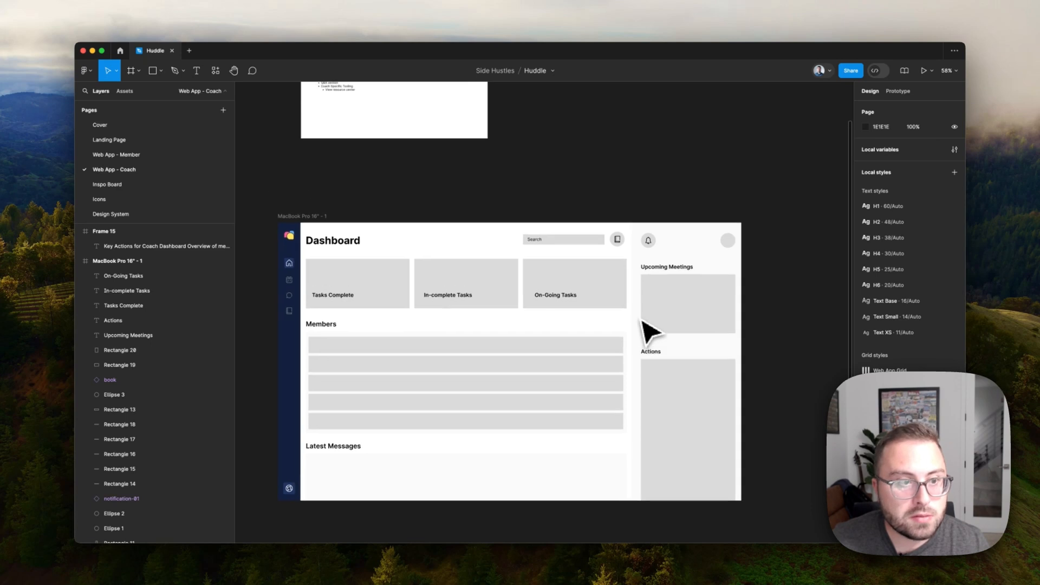
Compare the Key Actions for Coach Dashboard list with the sections of the dashboard wireframe.
{"action": "scroll", "coordinate": [346, 155], "scroll_direction": "up", "scroll_amount": 5}
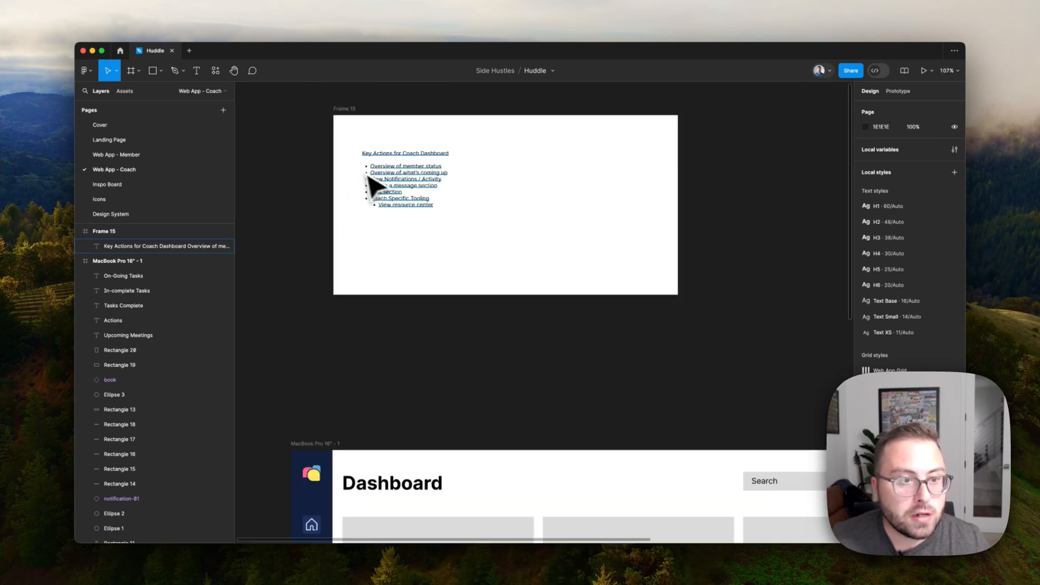
{"action": "scroll", "coordinate": [401, 211], "scroll_direction": "down", "scroll_amount": 10}
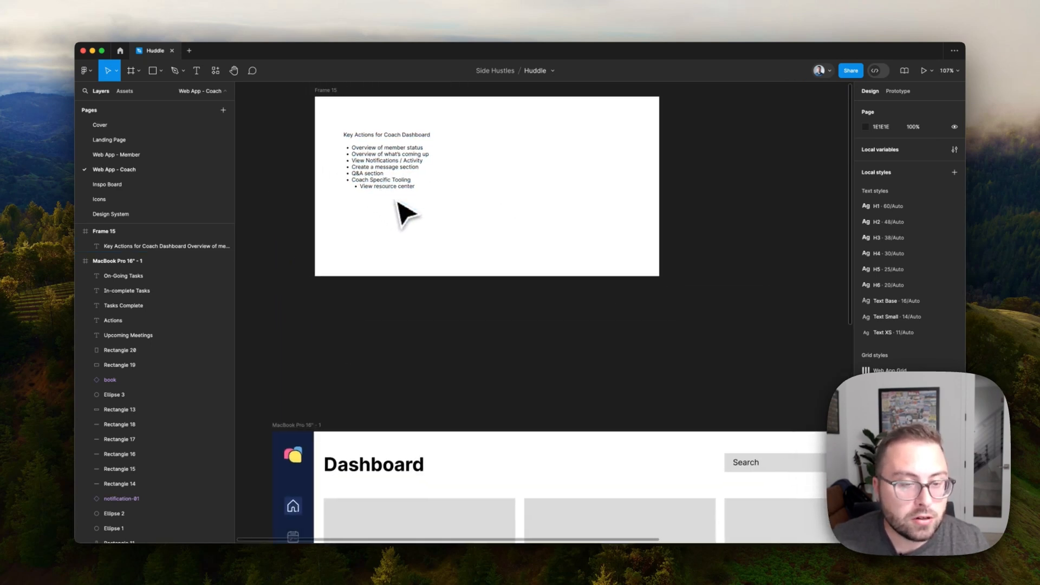
{"action": "scroll", "coordinate": [407, 211], "scroll_direction": "right", "scroll_amount": 5}
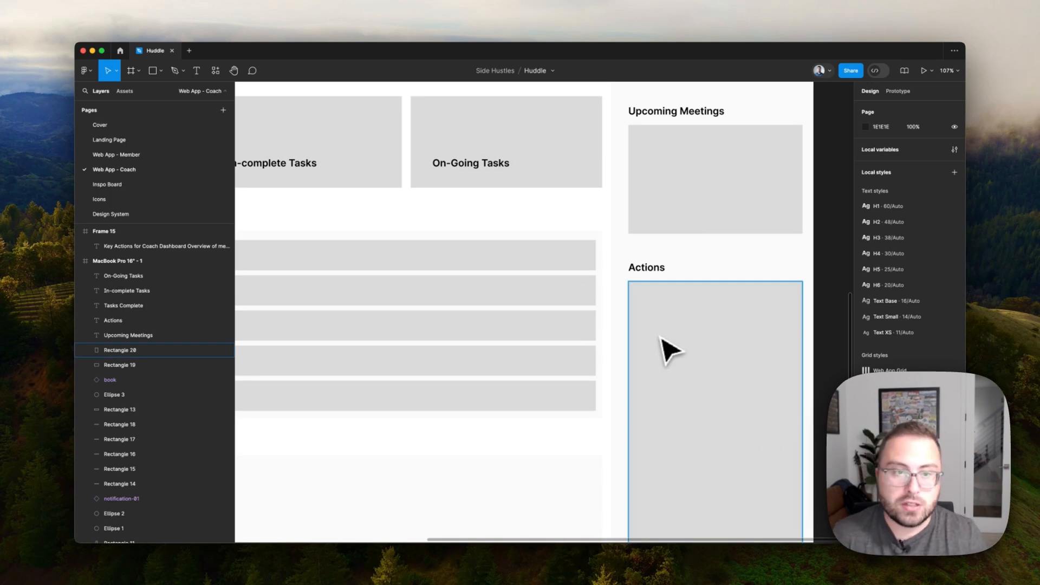
{"action": "scroll", "coordinate": [670, 351], "scroll_direction": "down", "scroll_amount": 4}
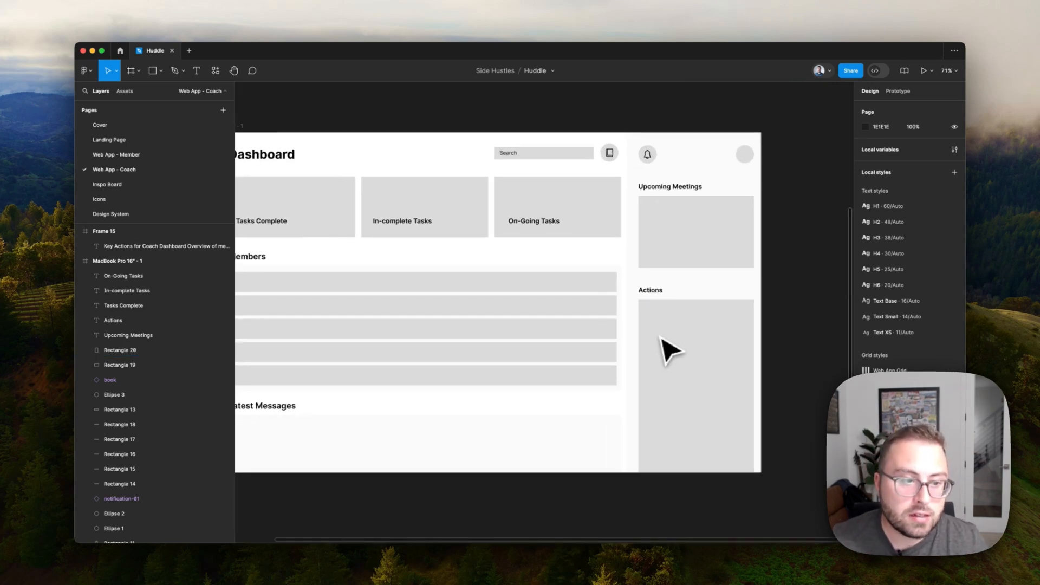
{"action": "scroll", "coordinate": [661, 338], "scroll_direction": "right", "scroll_amount": 2}
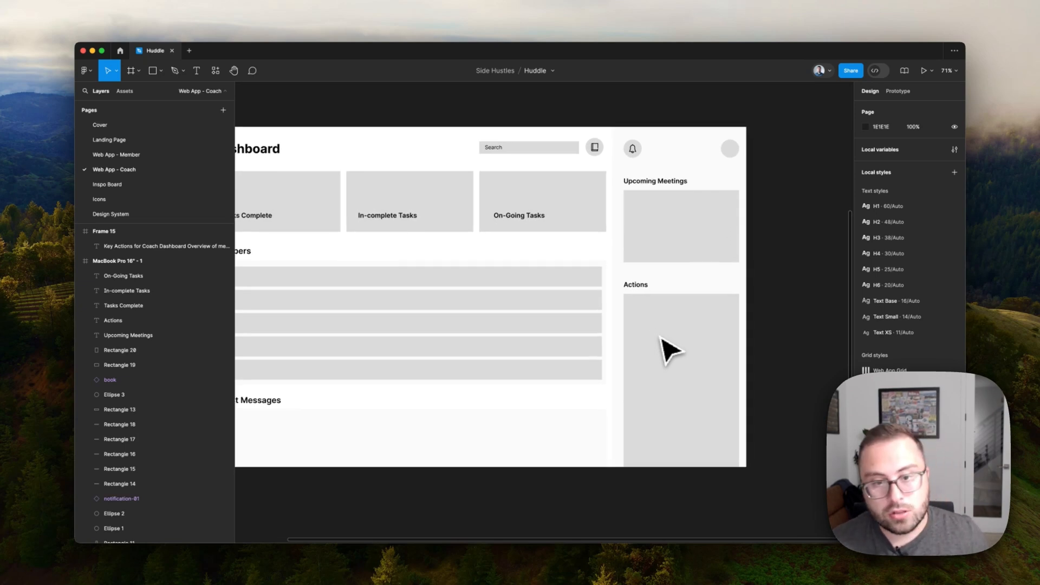
{"action": "scroll", "coordinate": [671, 351], "scroll_direction": "left", "scroll_amount": 4}
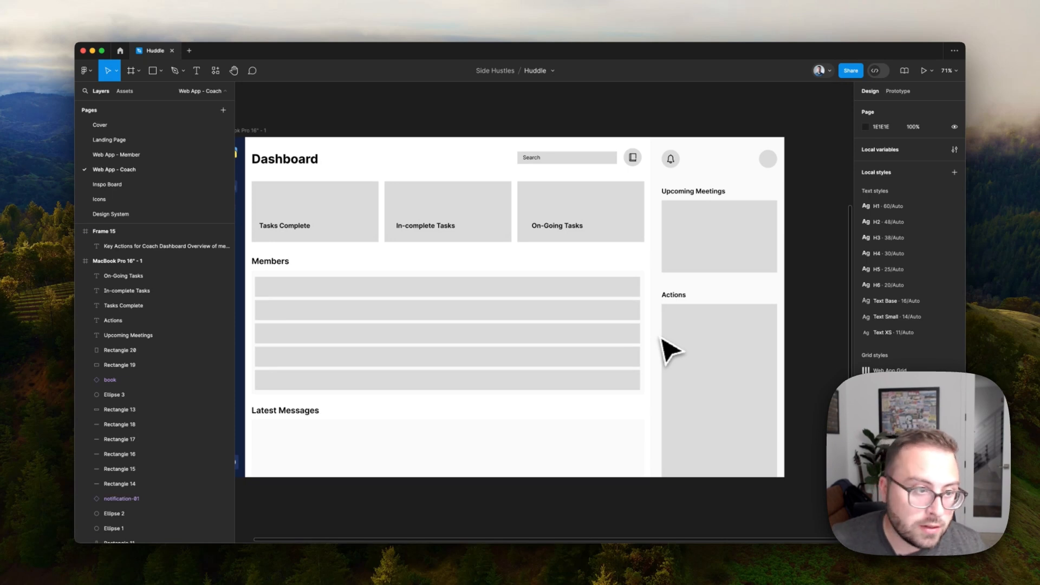
{"action": "scroll", "coordinate": [667, 349], "scroll_direction": "up", "scroll_amount": 2}
{"action": "scroll", "coordinate": [666, 350], "scroll_direction": "left", "scroll_amount": 2}
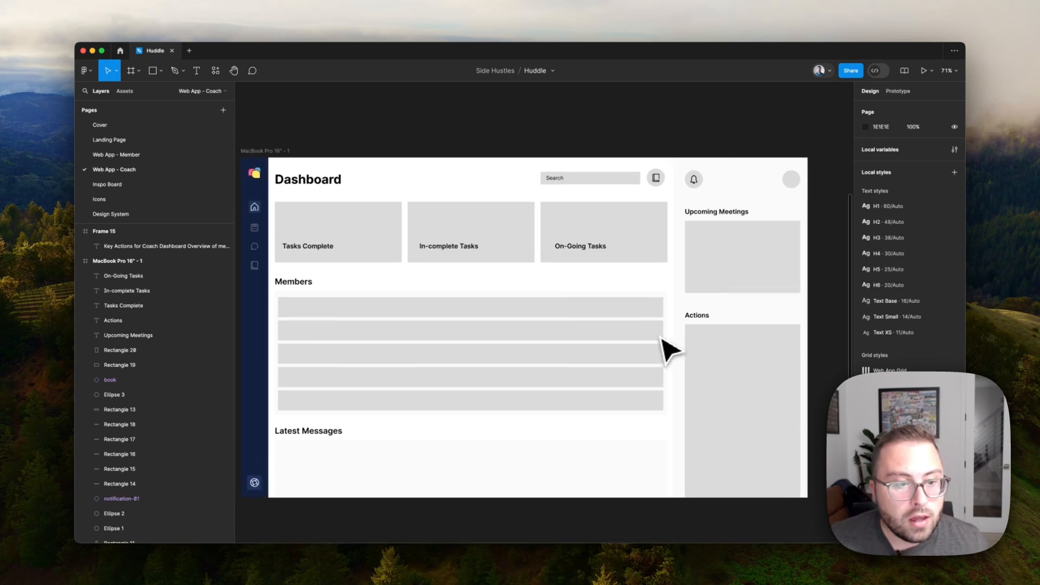
{"action": "scroll", "coordinate": [429, 456], "scroll_direction": "down", "scroll_amount": 5}
{"action": "scroll", "coordinate": [430, 457], "scroll_direction": "left", "scroll_amount": 2}
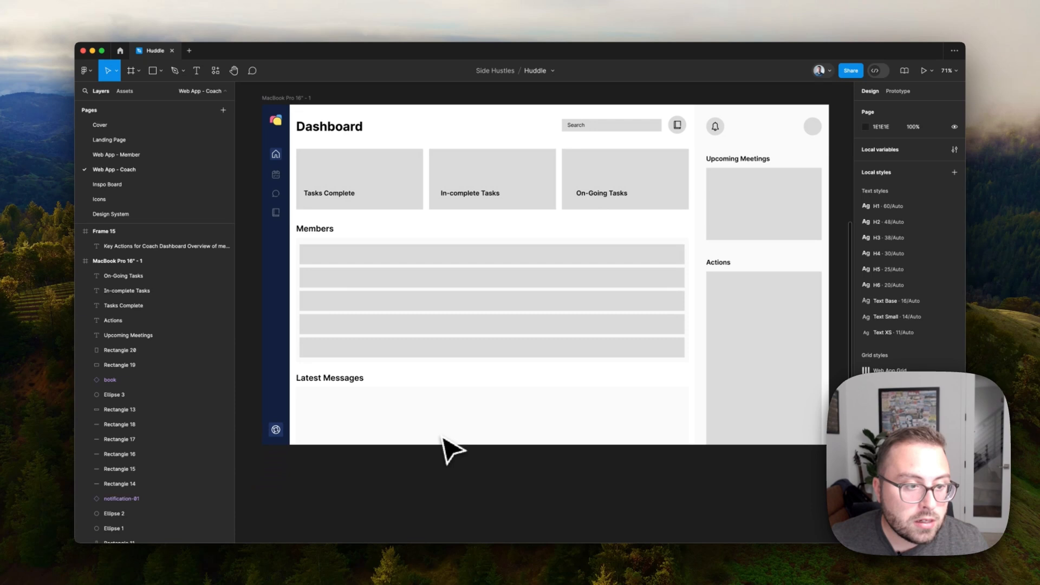
{"action": "scroll", "coordinate": [362, 387], "scroll_direction": "up", "scroll_amount": 20}
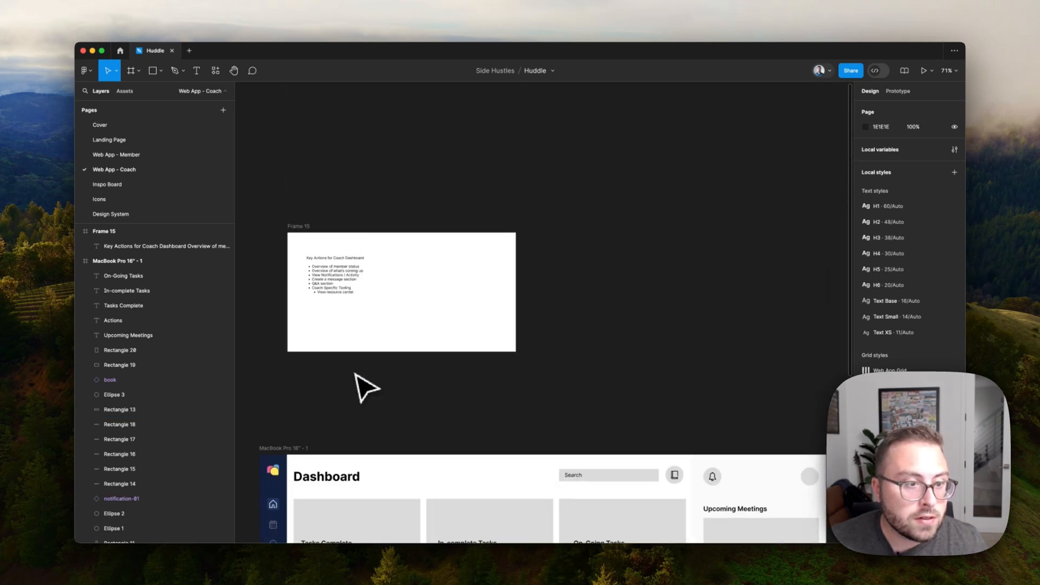
{"action": "scroll", "coordinate": [341, 315], "scroll_direction": "up", "scroll_amount": 3}
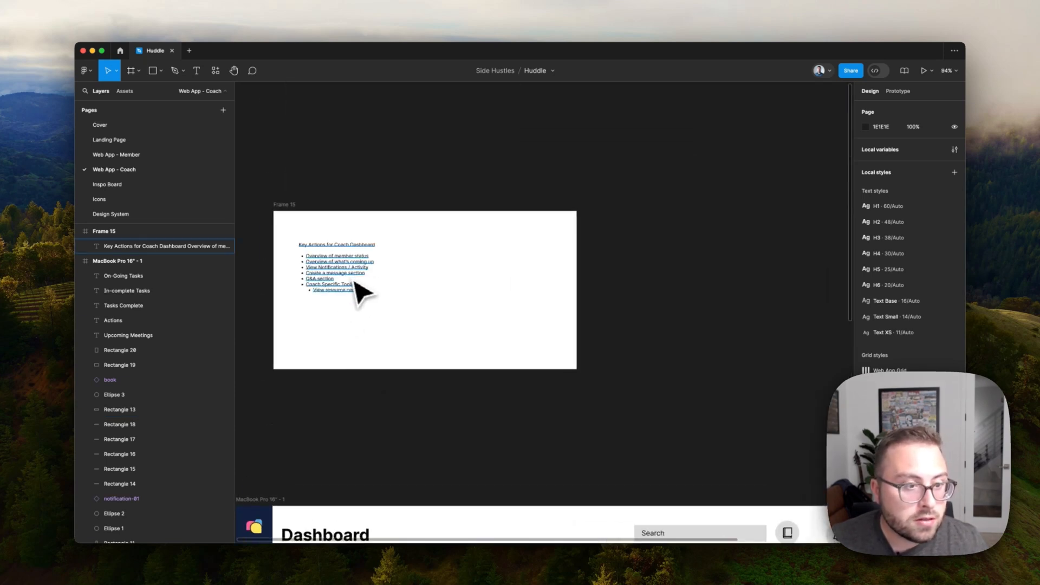
Draw a rectangle about 135 × 32 at the far end of the Latest Messages heading row, aligned with the content edge.
{"action": "scroll", "coordinate": [355, 287], "scroll_direction": "down", "scroll_amount": 20}
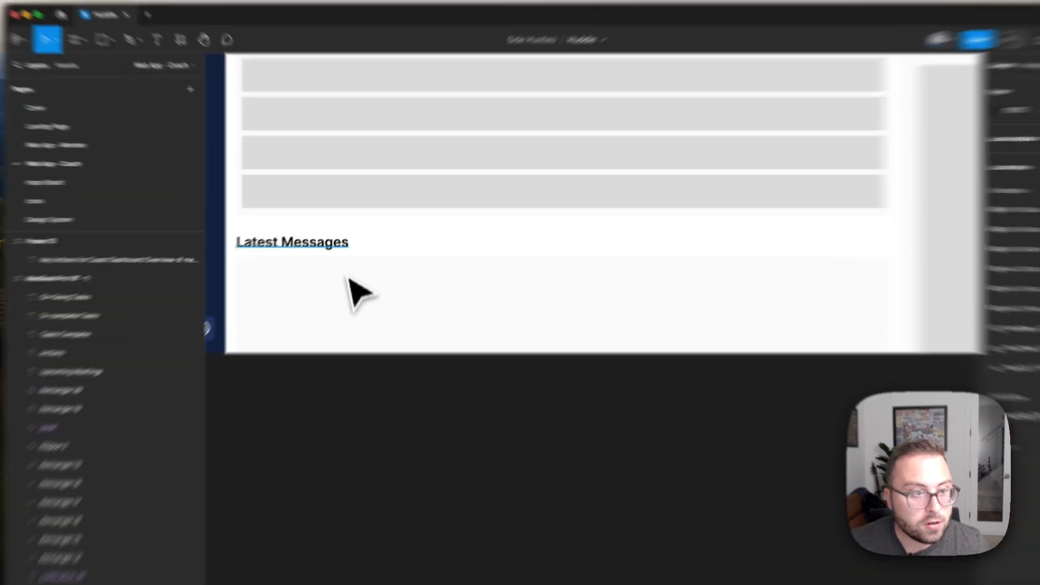
{"action": "key", "text": "r"}
{"action": "left_click_drag", "start_coordinate": [640, 169], "coordinate": [756, 201]}
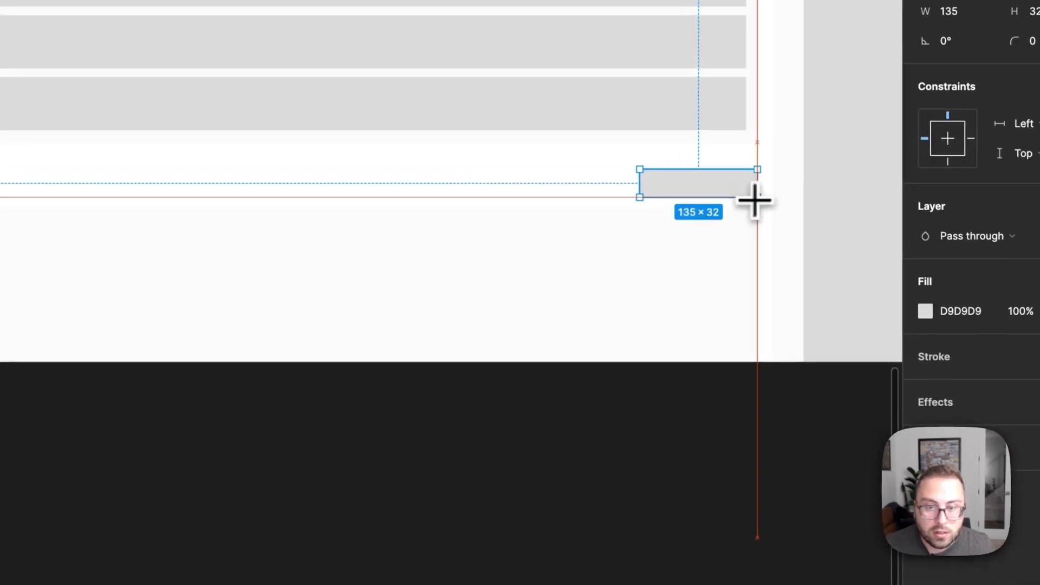
{"action": "left_click", "coordinate": [683, 201]}
{"action": "left_click", "coordinate": [684, 191]}
{"action": "left_click", "coordinate": [555, 505]}
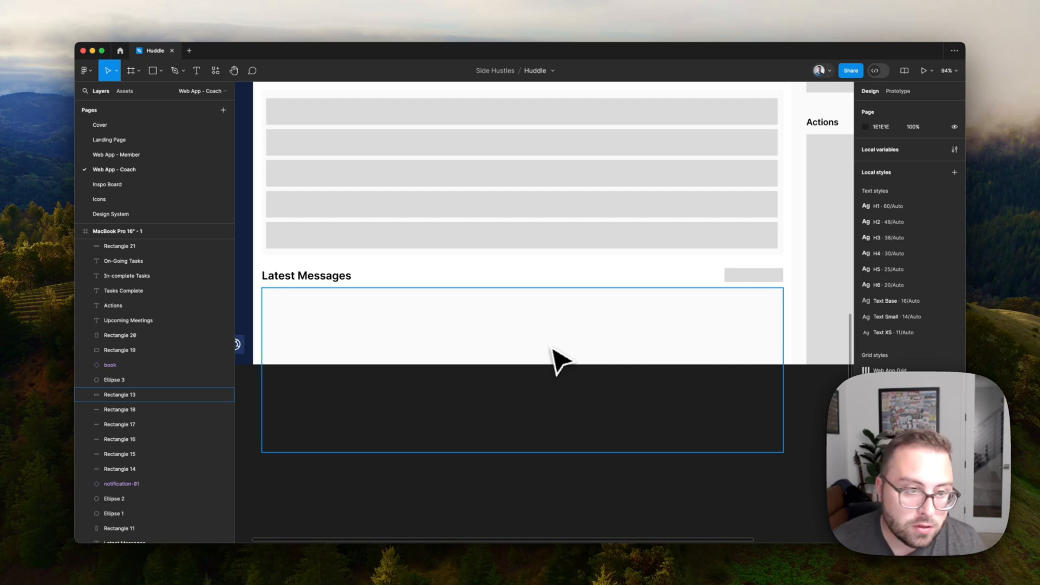
Review the dashboard wireframe and its row of three task cards.
{"action": "scroll", "coordinate": [560, 360], "scroll_direction": "down", "scroll_amount": 5}
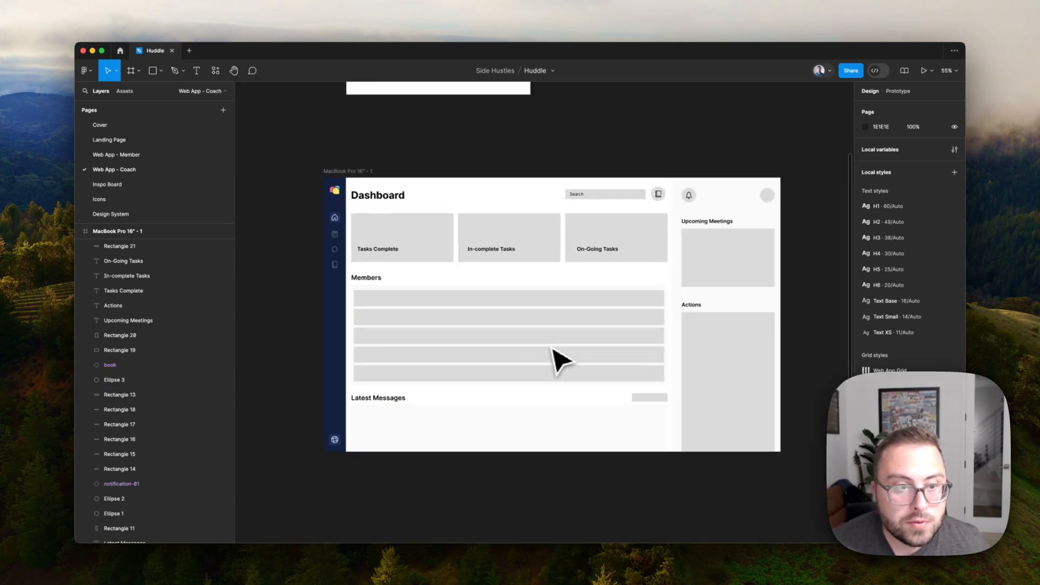
{"action": "scroll", "coordinate": [560, 361], "scroll_direction": "down", "scroll_amount": 1}
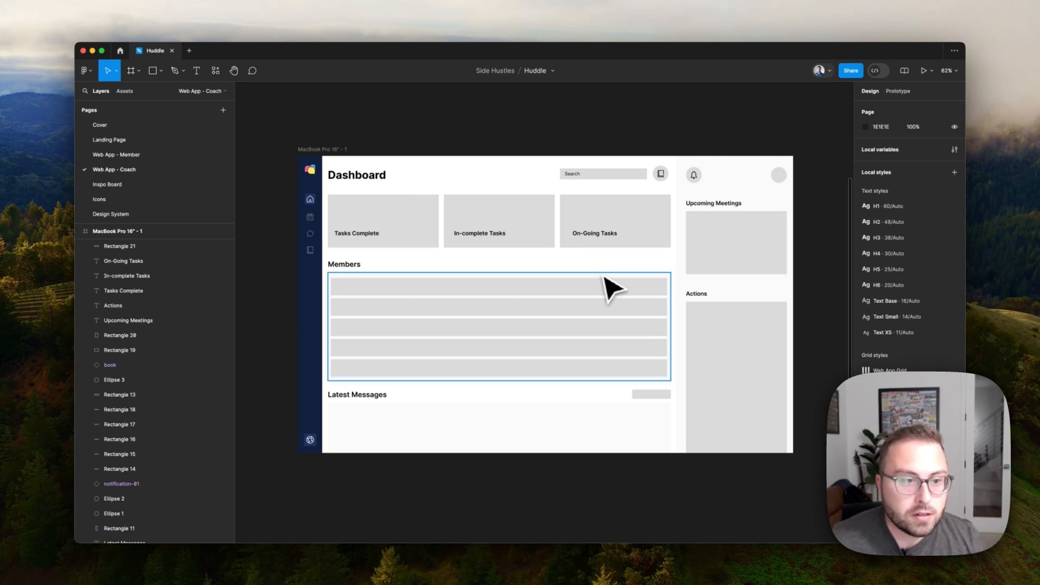
{"action": "scroll", "coordinate": [603, 259], "scroll_direction": "up", "scroll_amount": 3}
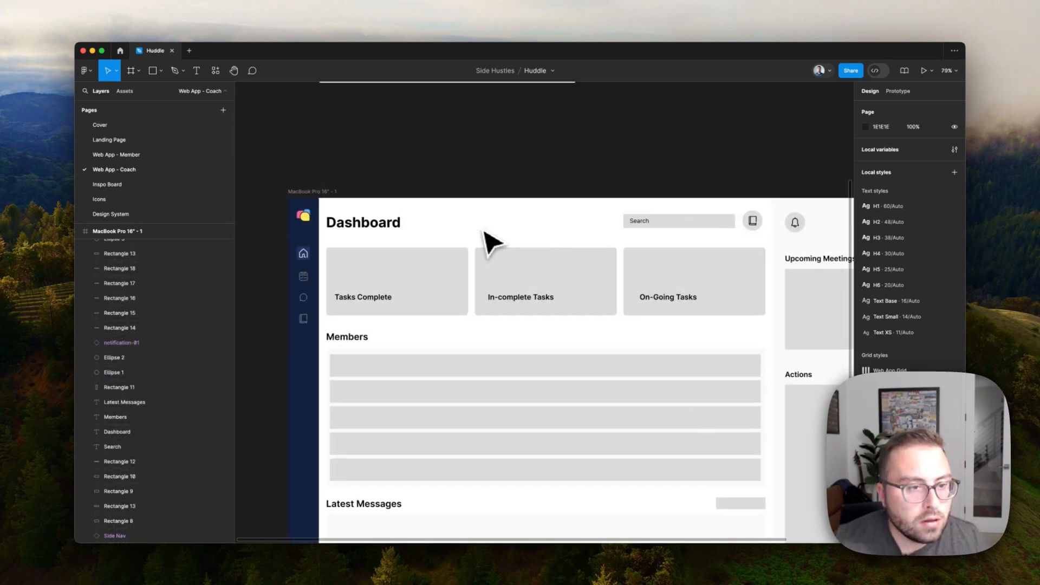
{"action": "scroll", "coordinate": [487, 238], "scroll_direction": "up", "scroll_amount": 3}
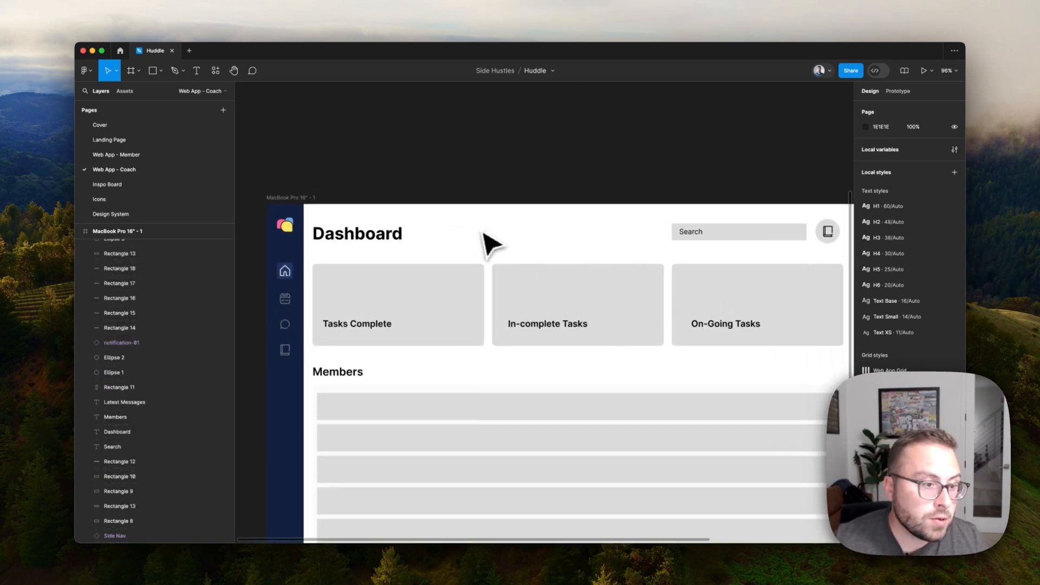
{"action": "left_click", "coordinate": [427, 295]}
{"action": "left_click", "coordinate": [504, 246]}
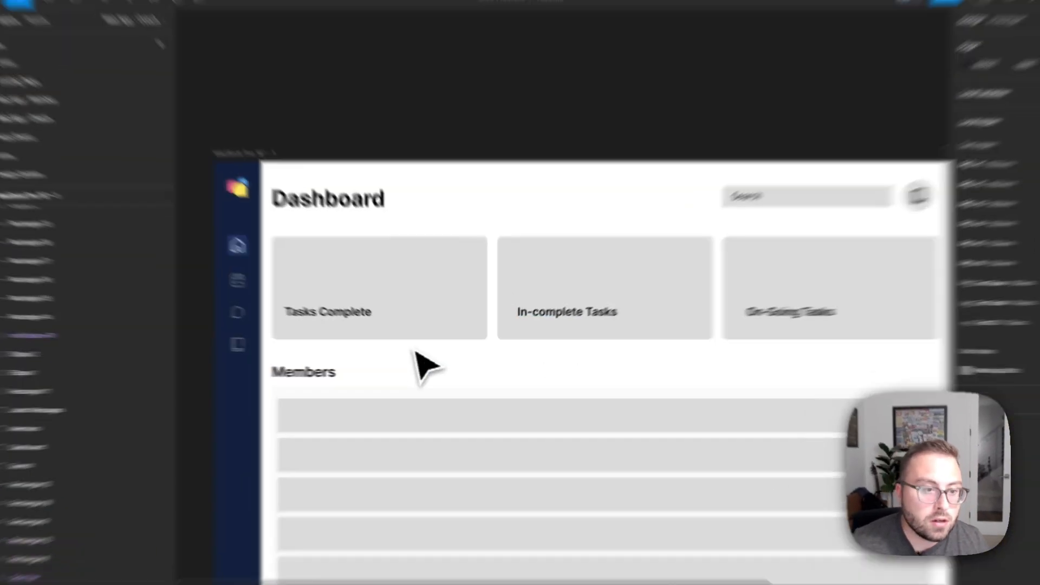
{"action": "left_click_drag", "start_coordinate": [395, 353], "coordinate": [954, 257]}
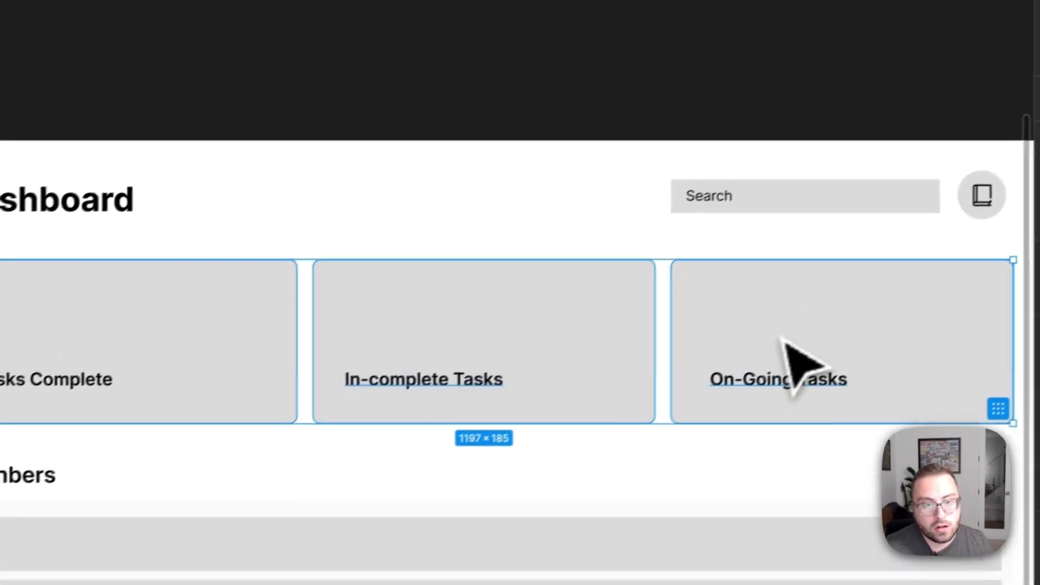
{"action": "left_click", "coordinate": [607, 150]}
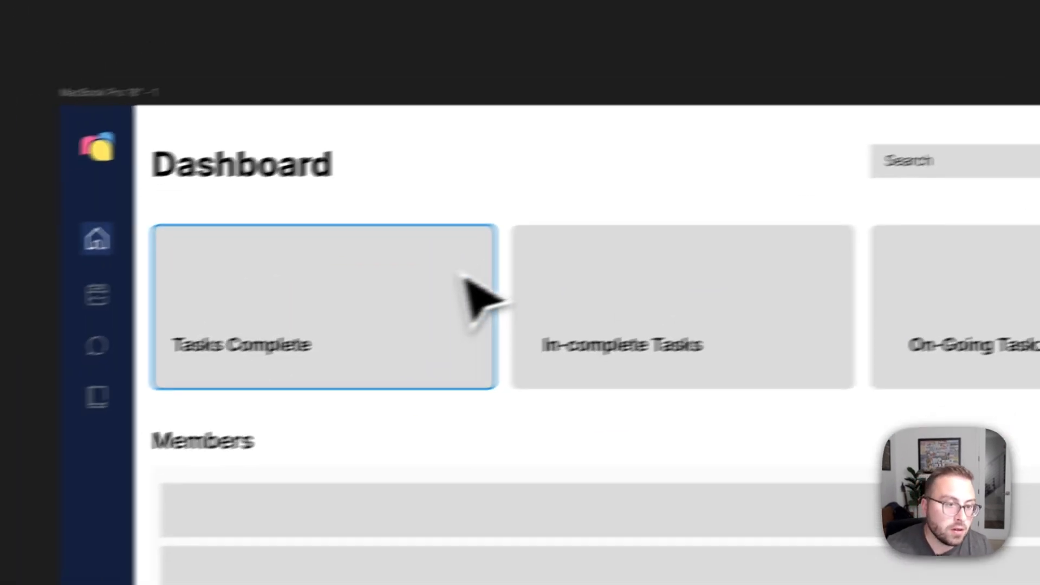
Duplicate the Tasks Complete card with its label onto the empty canvas beside the dashboard frame.
{"action": "left_click", "coordinate": [235, 324]}
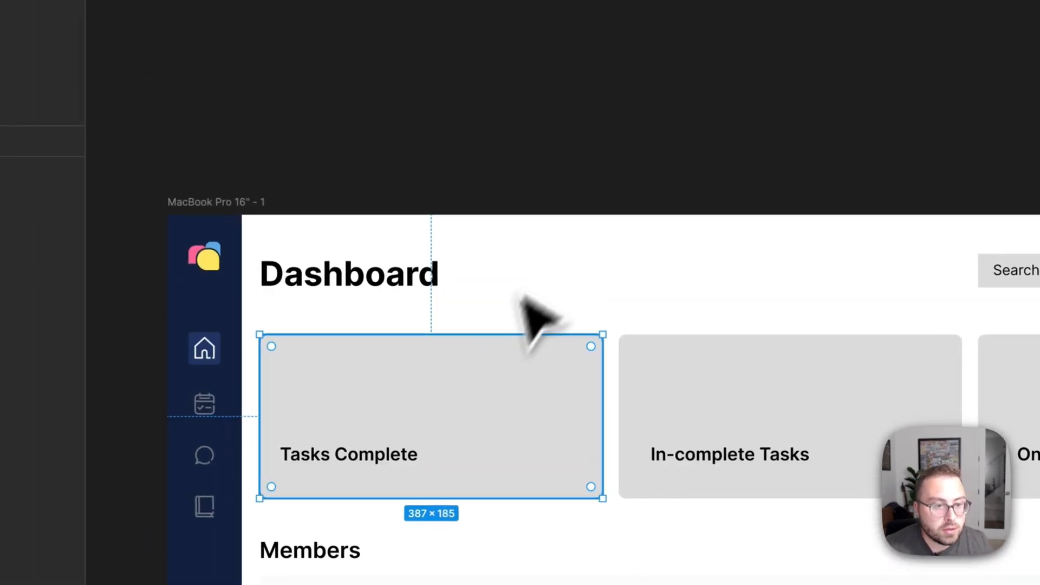
{"action": "scroll", "coordinate": [477, 406], "scroll_direction": "down", "scroll_amount": 3}
{"action": "scroll", "coordinate": [476, 406], "scroll_direction": "down", "scroll_amount": 5}
{"action": "scroll", "coordinate": [476, 406], "scroll_direction": "left", "scroll_amount": 5}
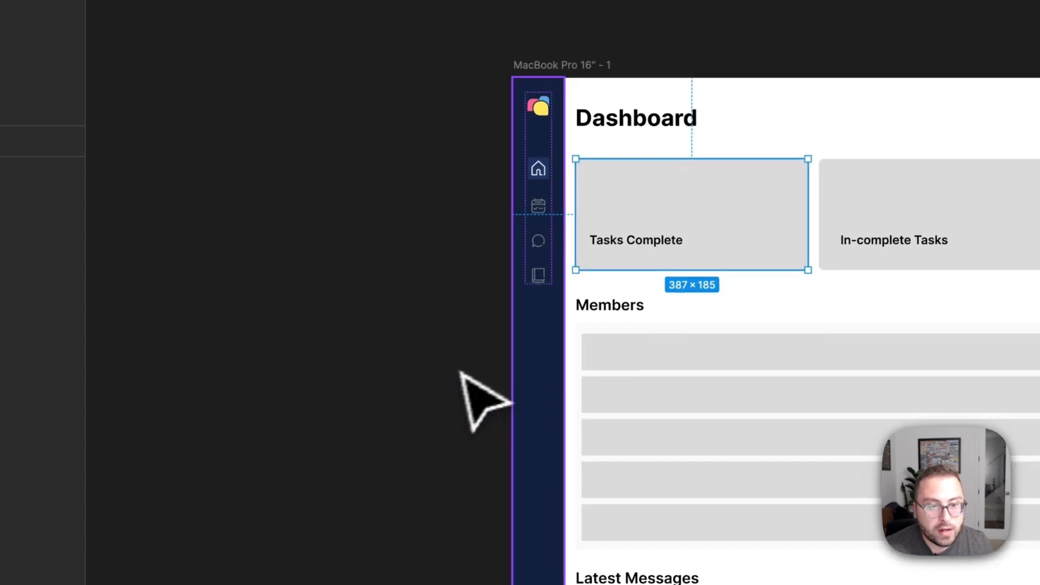
{"action": "left_click", "coordinate": [608, 297]}
{"action": "left_click_drag", "start_coordinate": [601, 291], "coordinate": [645, 217]}
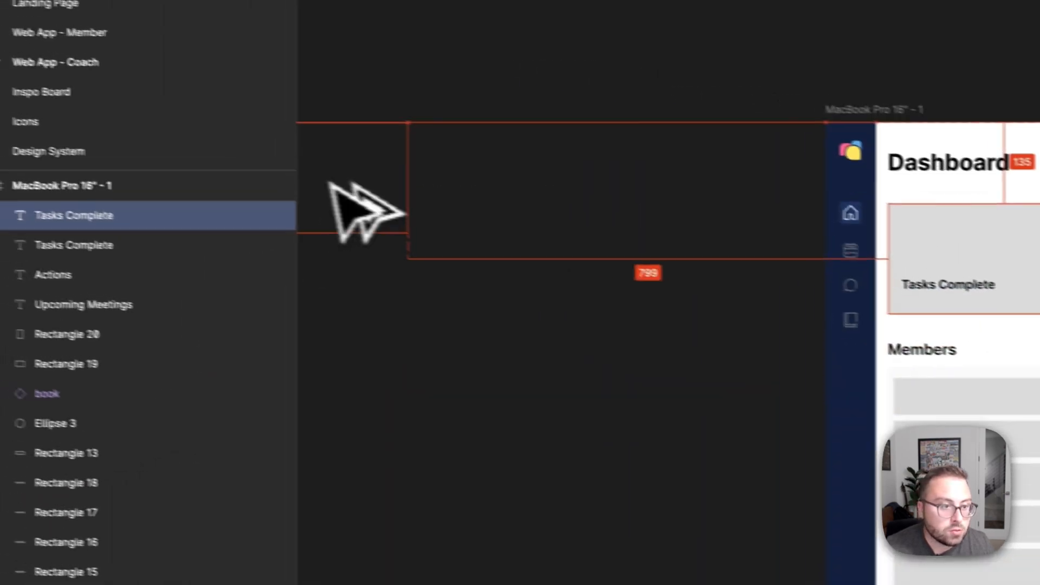
{"action": "left_click_drag", "start_coordinate": [333, 187], "coordinate": [467, 211]}
{"action": "scroll", "coordinate": [467, 211], "scroll_direction": "left", "scroll_amount": 5}
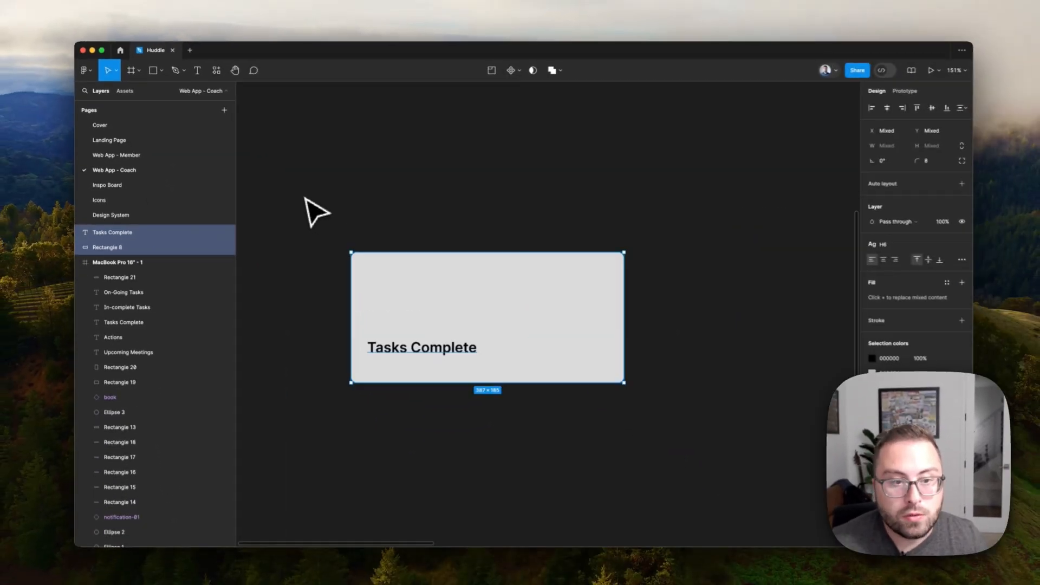
Frame the copied card with its label and make it a component named Dashboard Card.
{"action": "scroll", "coordinate": [317, 213], "scroll_direction": "left", "scroll_amount": 3}
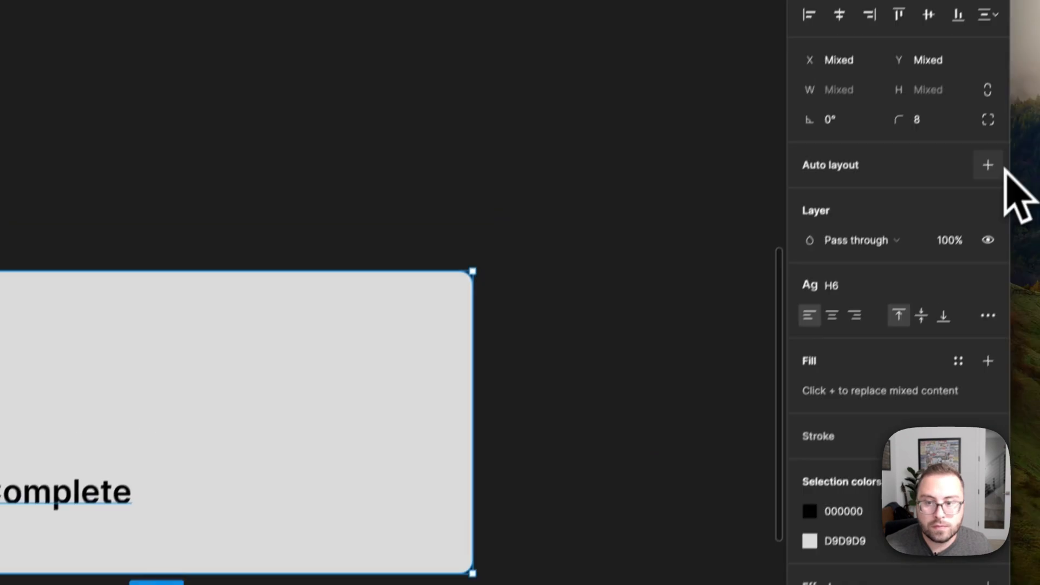
{"action": "key", "text": "super+alt+g"}
{"action": "key", "text": "super+alt+k"}
{"action": "double_click", "coordinate": [491, 283]}
{"action": "type", "text": "Dashboard Card"}
{"action": "key", "text": "Return"}
Duplicate the Tasks Complete label inside the Dashboard Card component and detach the lower label's H6 text style.
{"action": "left_click", "coordinate": [828, 455]}
{"action": "left_click_drag", "start_coordinate": [656, 446], "coordinate": [388, 436]}
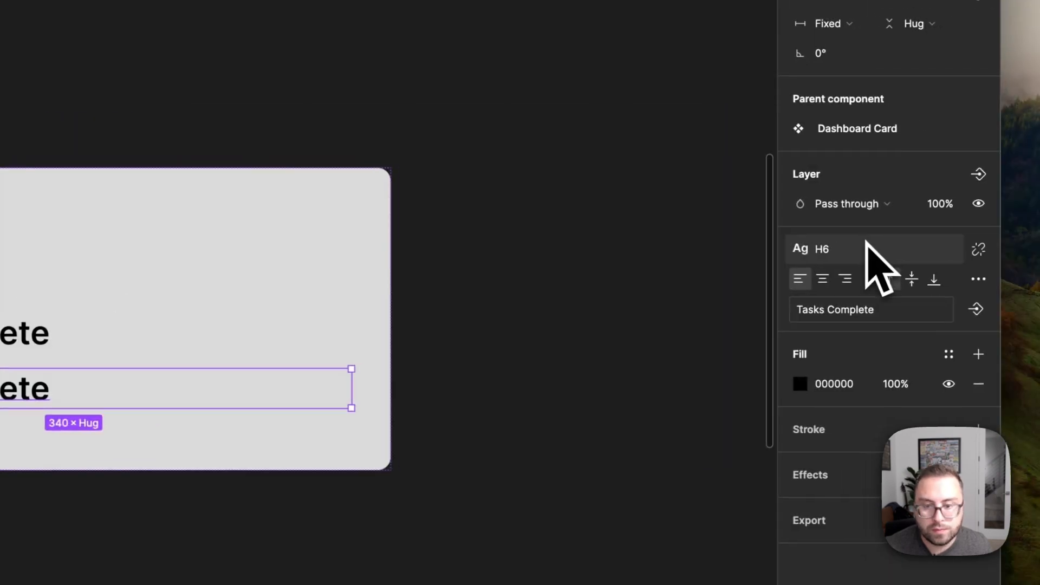
{"action": "left_click", "coordinate": [976, 253]}
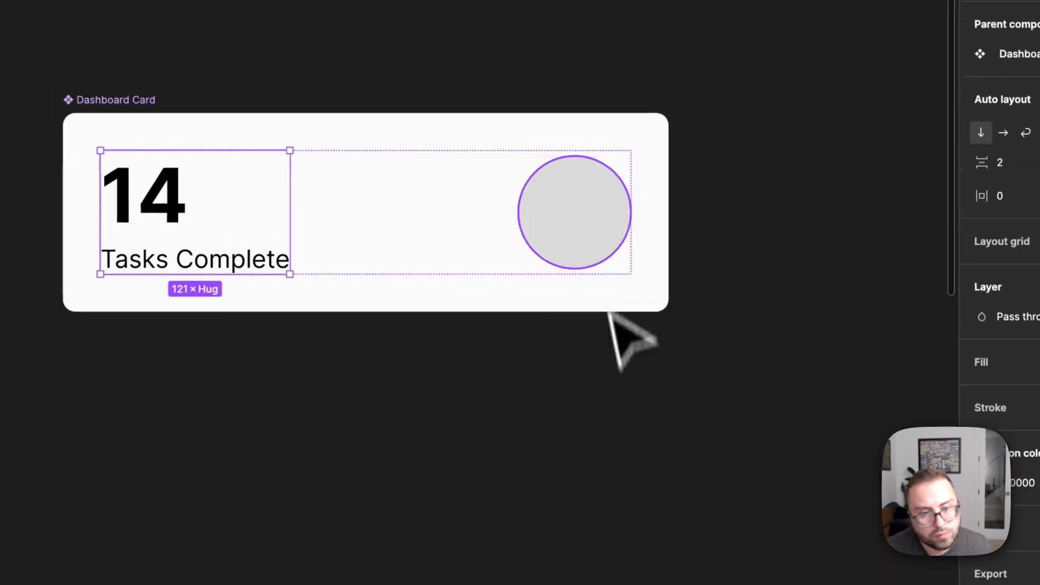
Search the asset libraries for a check icon for the Dashboard Card's circle.
{"action": "left_click", "coordinate": [489, 311]}
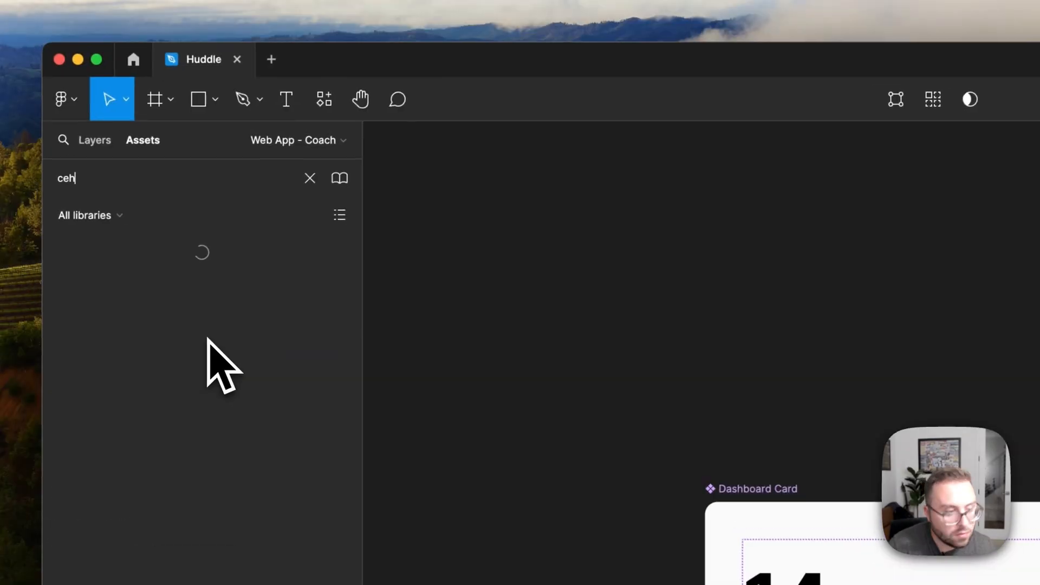
{"action": "type", "text": "ck"}
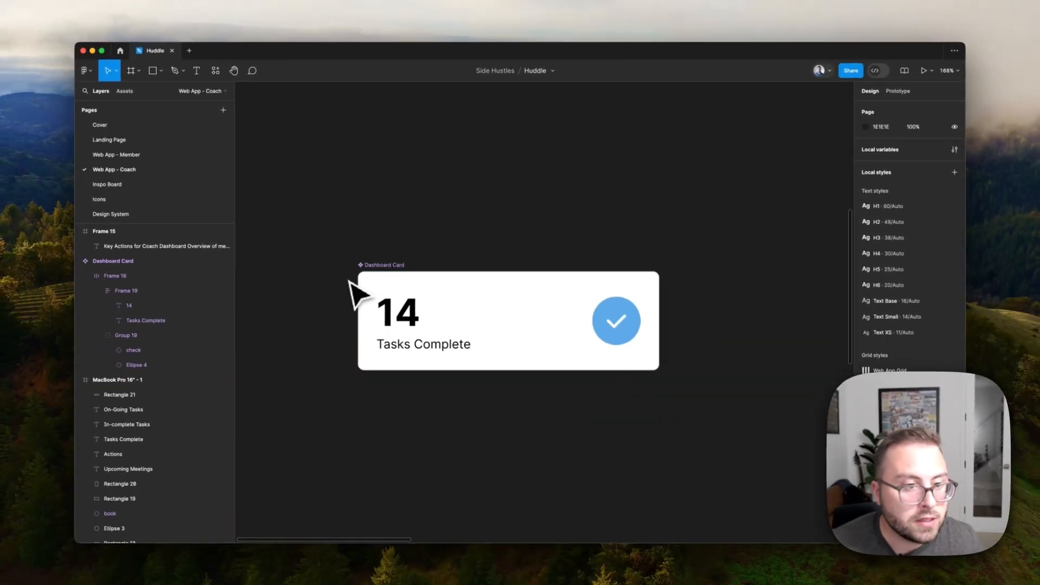
Replace the Tasks Complete placeholder in the dashboard with a copy of the Dashboard Card, deleting the grey card and its label.
{"action": "scroll", "coordinate": [374, 264], "scroll_direction": "down", "scroll_amount": 5}
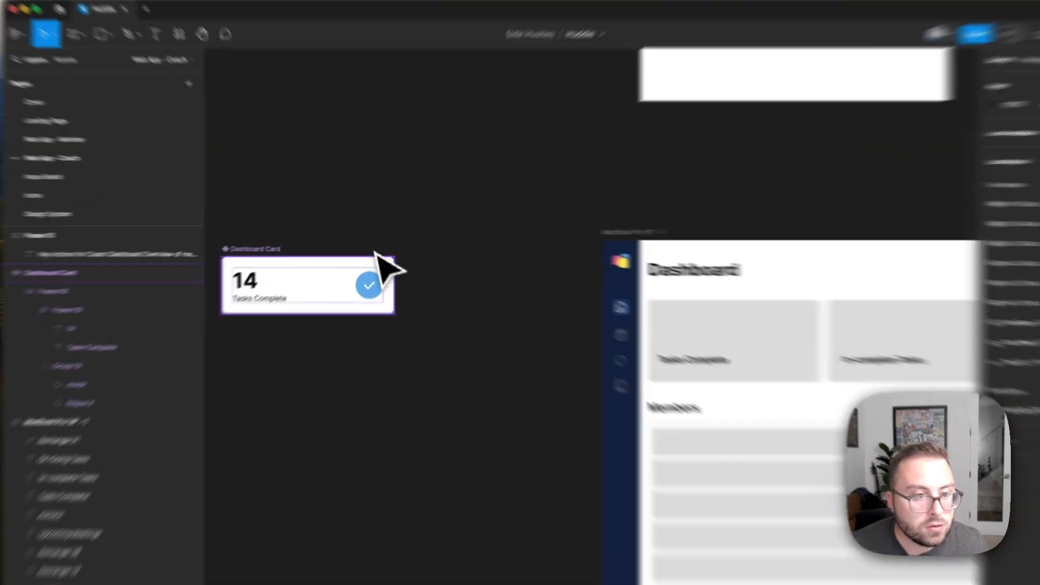
{"action": "left_click", "coordinate": [354, 278]}
{"action": "left_click_drag", "start_coordinate": [354, 279], "coordinate": [688, 324]}
{"action": "left_click_drag", "start_coordinate": [637, 274], "coordinate": [643, 270]}
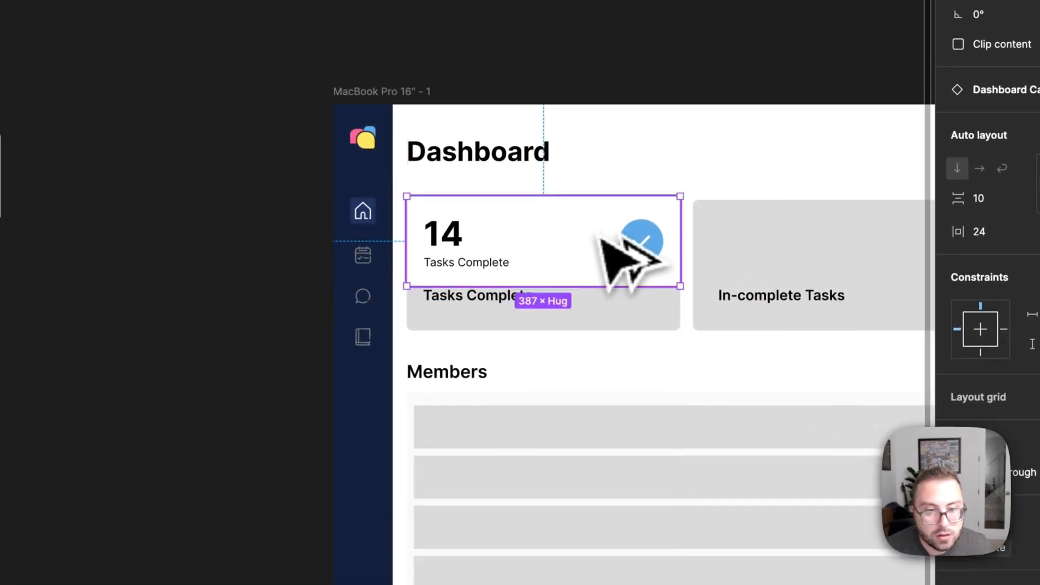
{"action": "scroll", "coordinate": [643, 256], "scroll_direction": "right", "scroll_amount": 3}
{"action": "scroll", "coordinate": [642, 256], "scroll_direction": "down", "scroll_amount": 2}
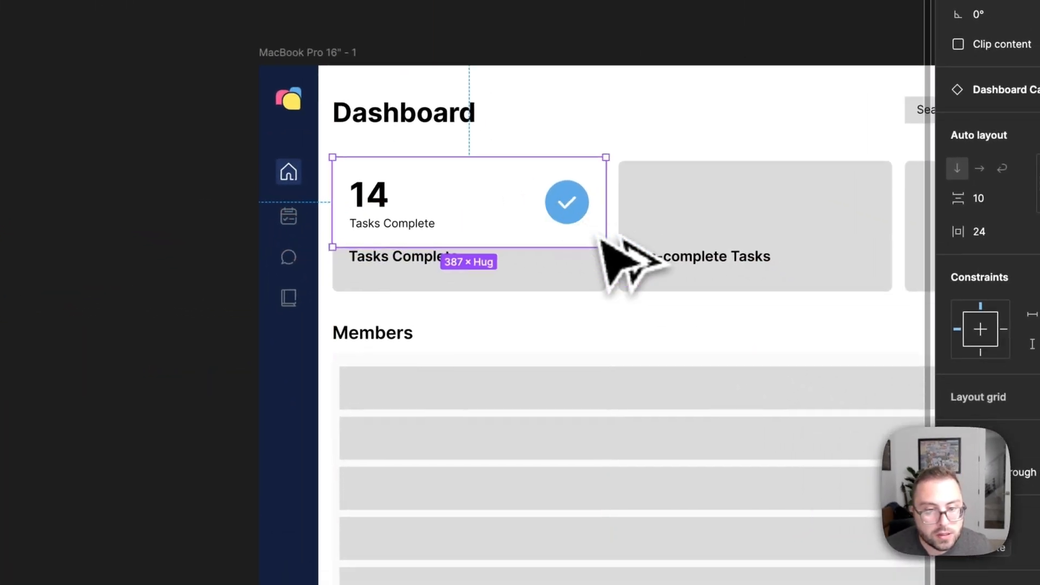
{"action": "left_click", "coordinate": [441, 267]}
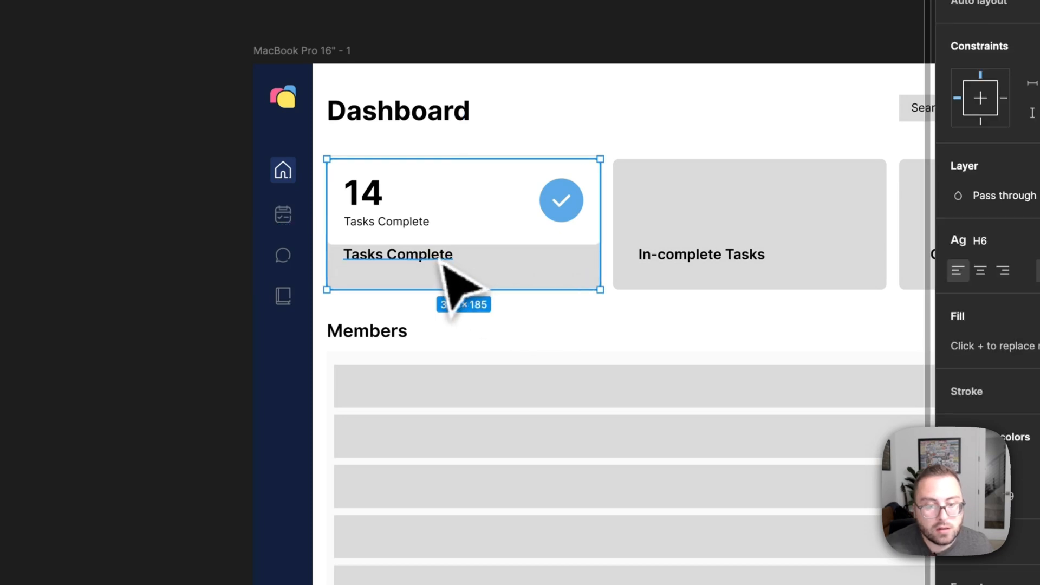
{"action": "key", "text": "Delete"}
Try to delete the In-complete Tasks placeholder card with its label, and undo the deletion.
{"action": "scroll", "coordinate": [443, 265], "scroll_direction": "right", "scroll_amount": 3}
{"action": "double_click", "coordinate": [609, 259]}
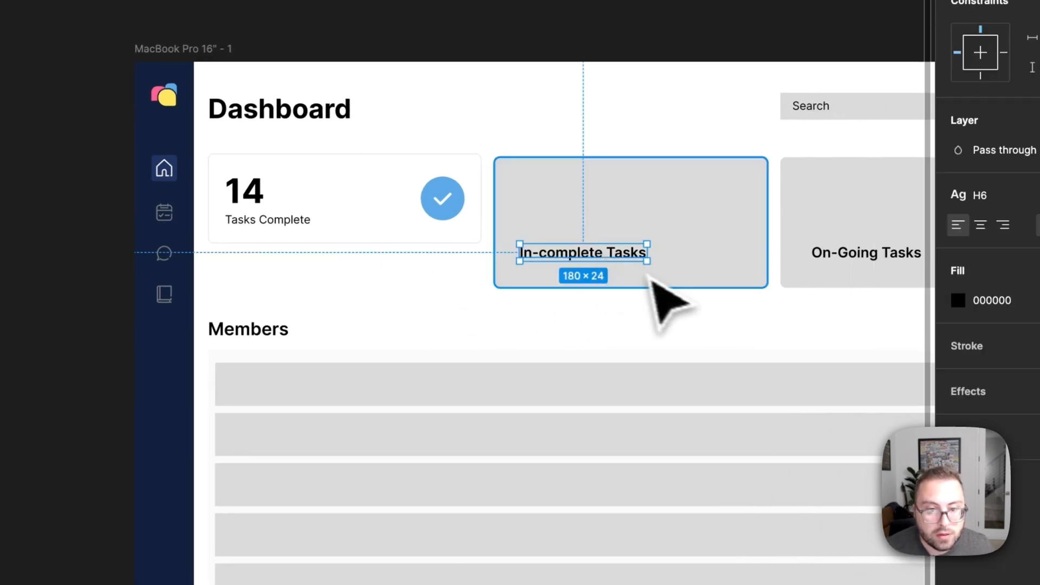
{"action": "left_click", "coordinate": [667, 288]}
{"action": "key", "text": "Delete"}
{"action": "key", "text": "ctrl+z"}
{"action": "scroll", "coordinate": [674, 302], "scroll_direction": "right", "scroll_amount": 5}
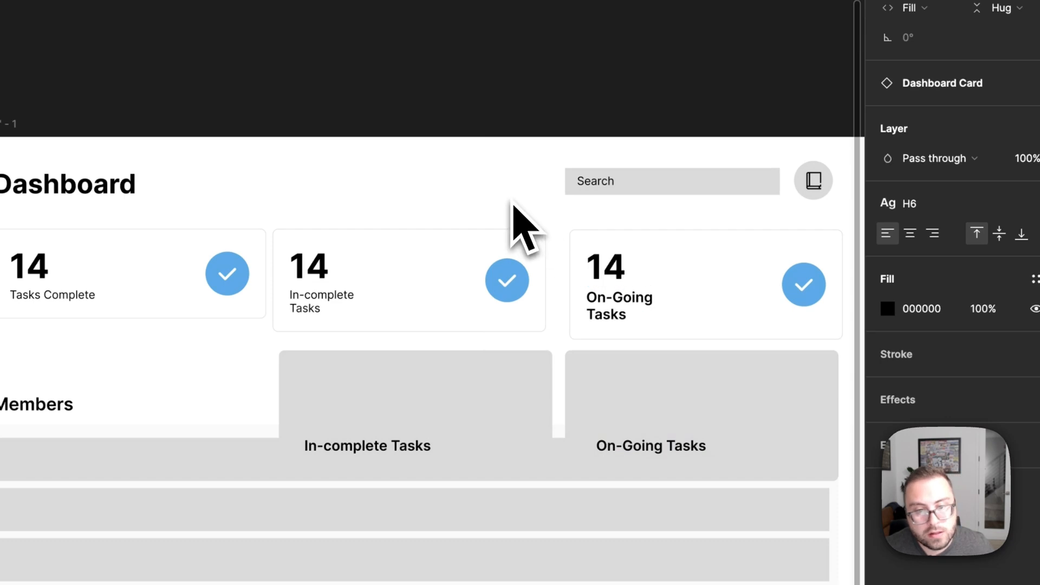
Apply the Text Base style to the On-Going Tasks card label, and set the On-Going count to 2 and the In-complete count to 6.
{"action": "key", "text": "ctrl+z"}
{"action": "key", "text": "ctrl+shift+z"}
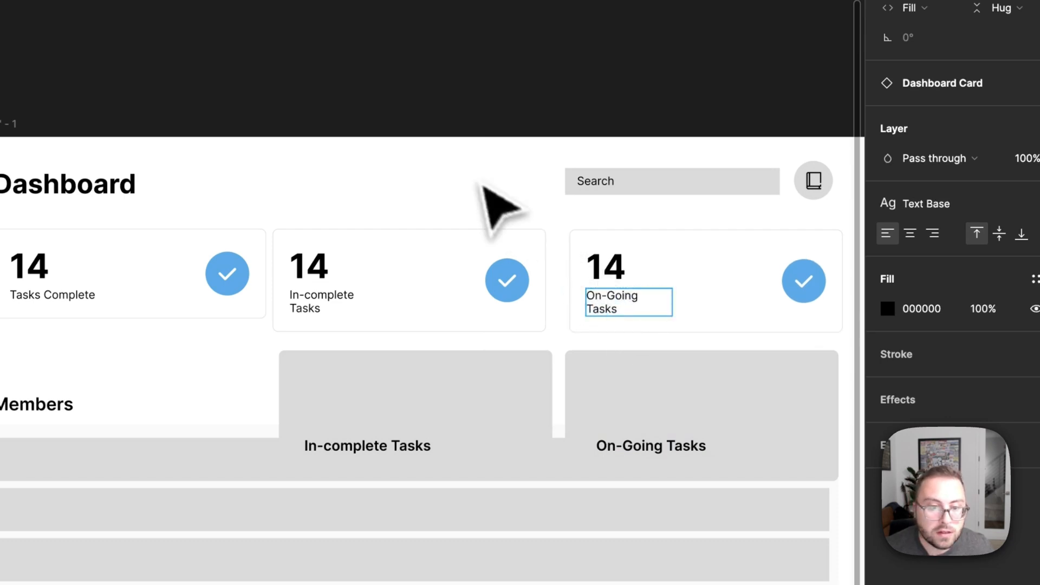
{"action": "double_click", "coordinate": [606, 266]}
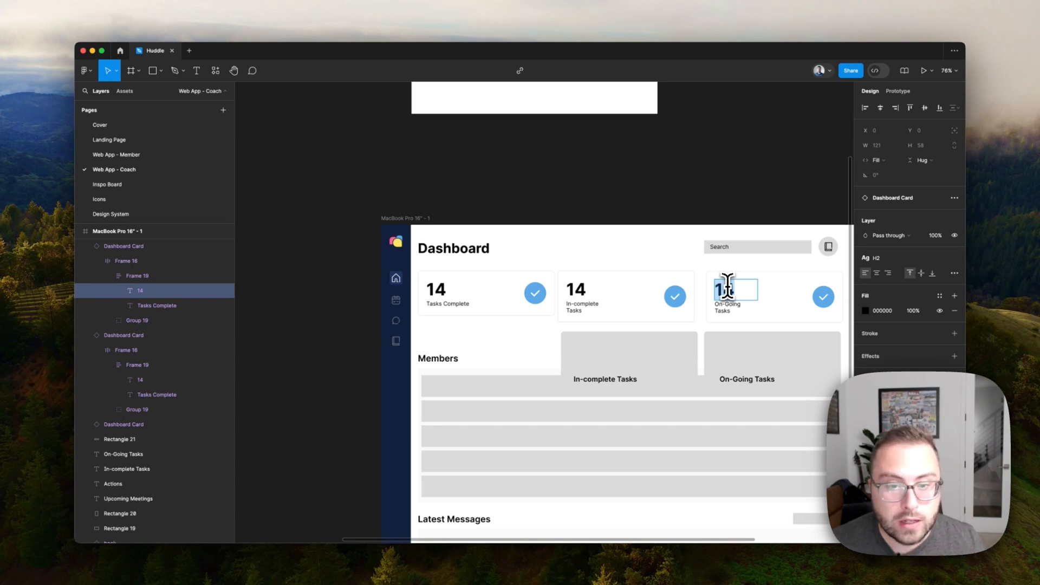
{"action": "type", "text": "2"}
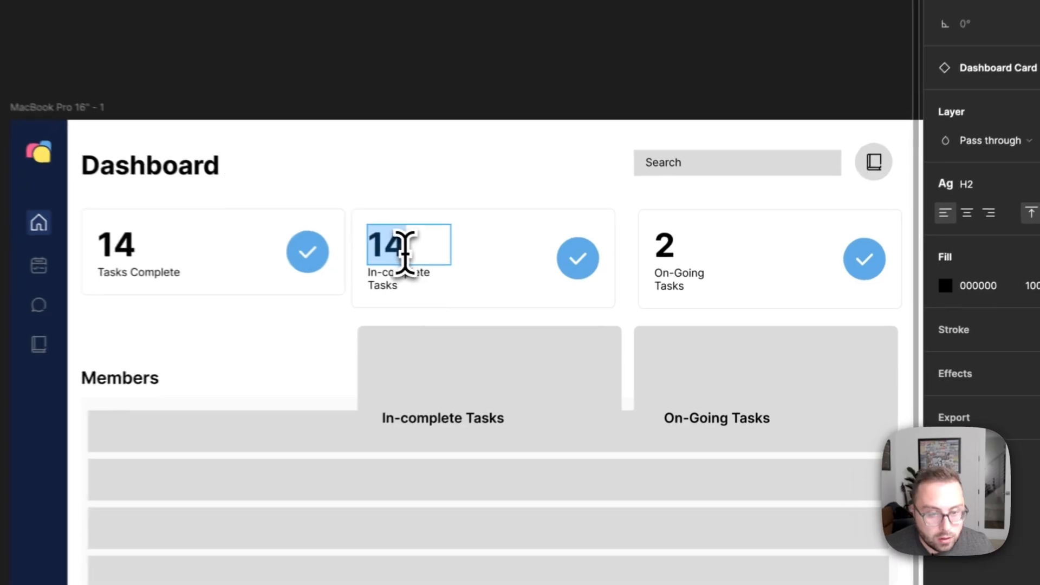
{"action": "type", "text": "6"}
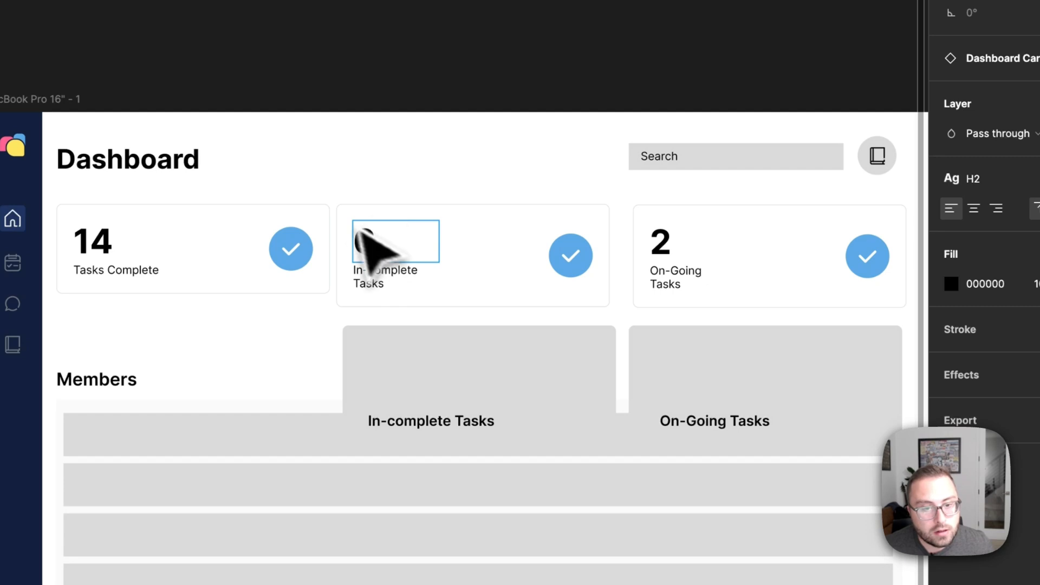
Delete the leftover grey In-complete Tasks and On-Going Tasks placeholders together with their labels.
{"action": "left_click", "coordinate": [476, 413]}
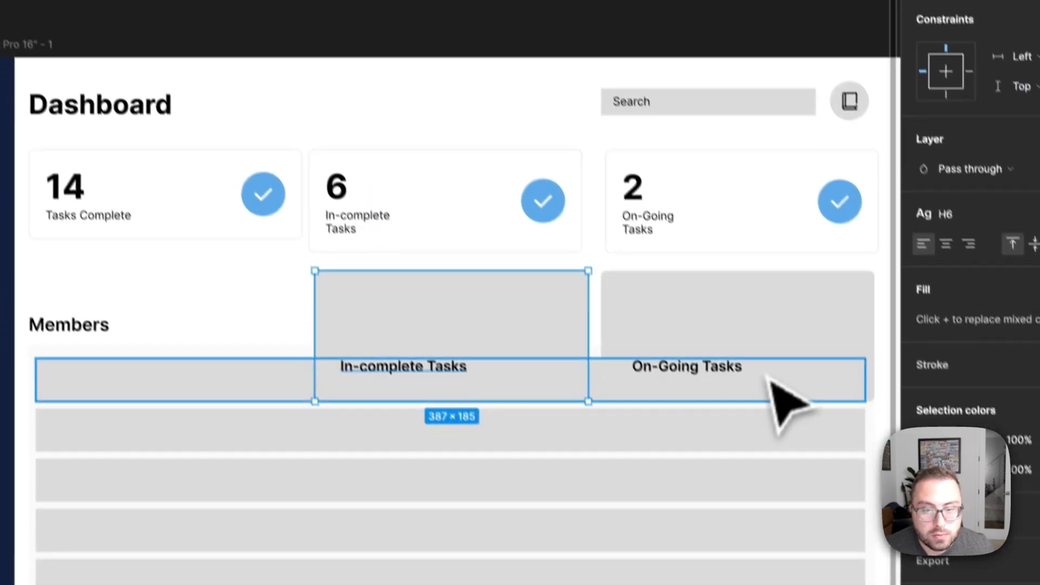
{"action": "left_click", "coordinate": [763, 383], "text": "shift"}
{"action": "key", "text": "Delete"}
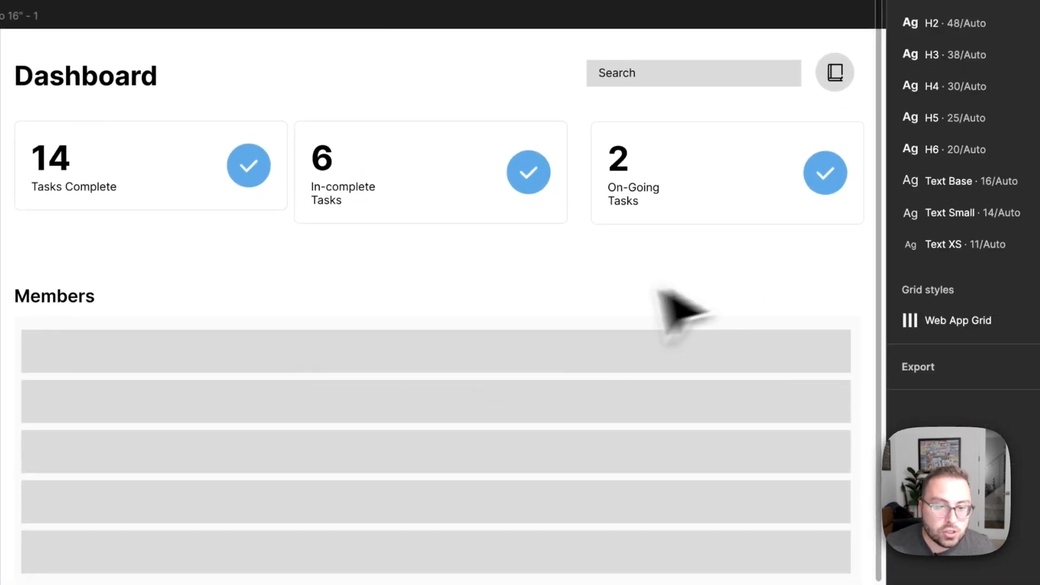
Widen the Tasks Complete label in the main Dashboard Card component to a fixed width of 224.
{"action": "left_click", "coordinate": [24, 198]}
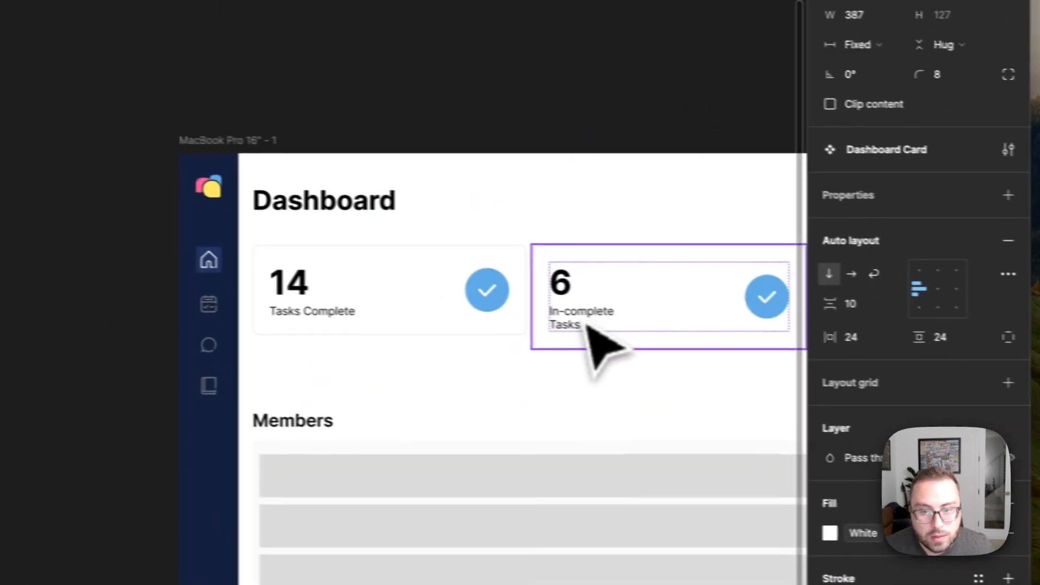
{"action": "scroll", "coordinate": [899, 360], "scroll_direction": "left", "scroll_amount": 3}
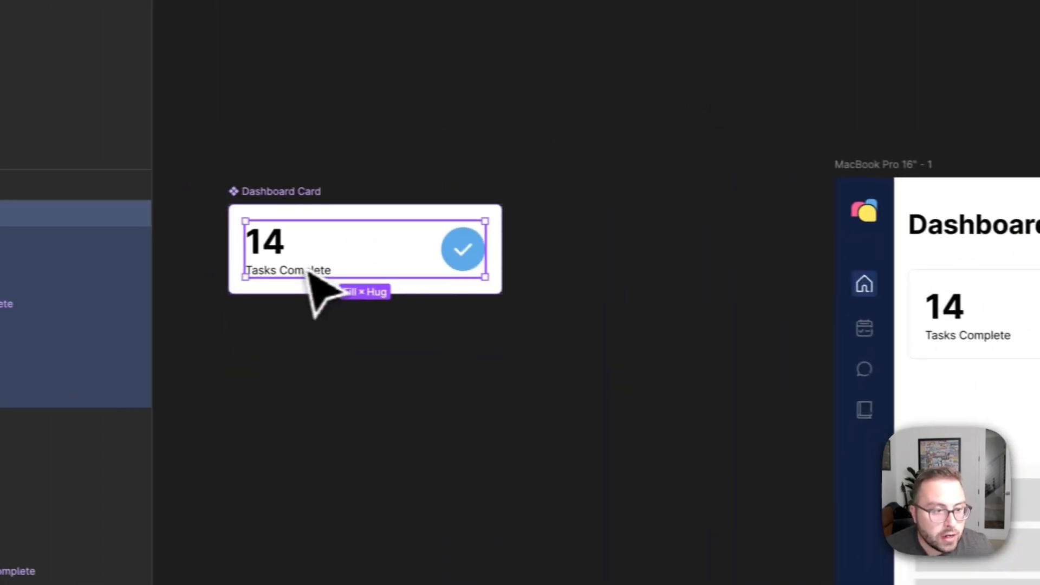
{"action": "double_click", "coordinate": [327, 278]}
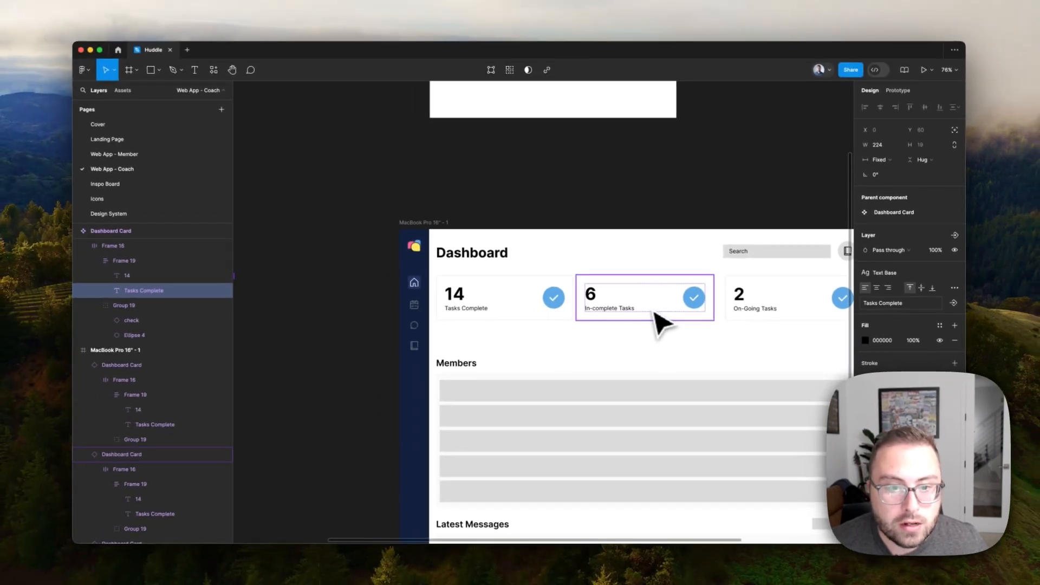
Try the Yellow 400 and Orange 500 colour styles on the In-complete Tasks card's icon circle.
{"action": "scroll", "coordinate": [652, 316], "scroll_direction": "right", "scroll_amount": 2}
{"action": "left_click", "coordinate": [652, 316]}
{"action": "left_click", "coordinate": [420, 290]}
{"action": "left_click", "coordinate": [837, 323]}
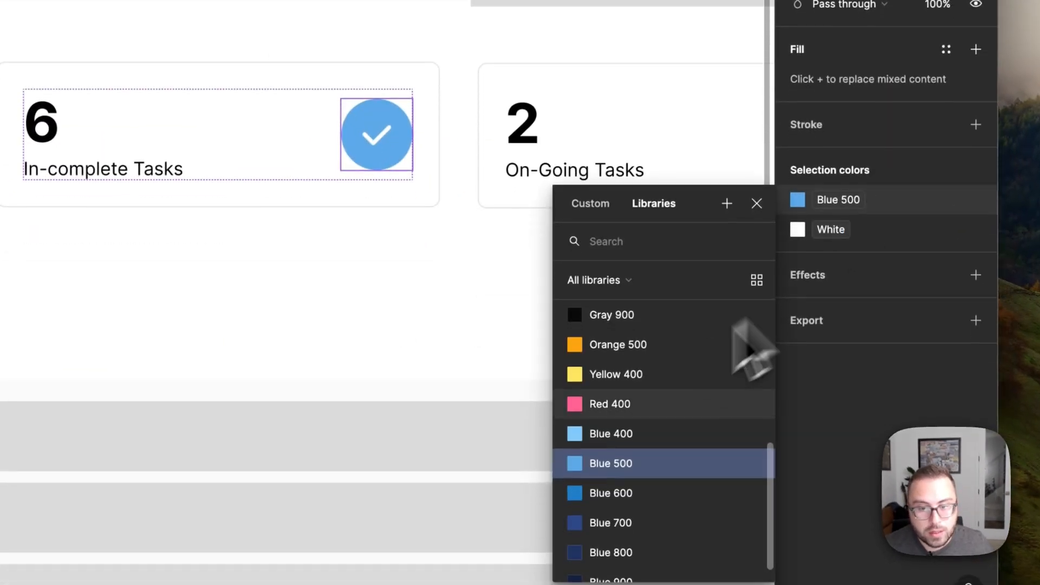
{"action": "left_click", "coordinate": [618, 377]}
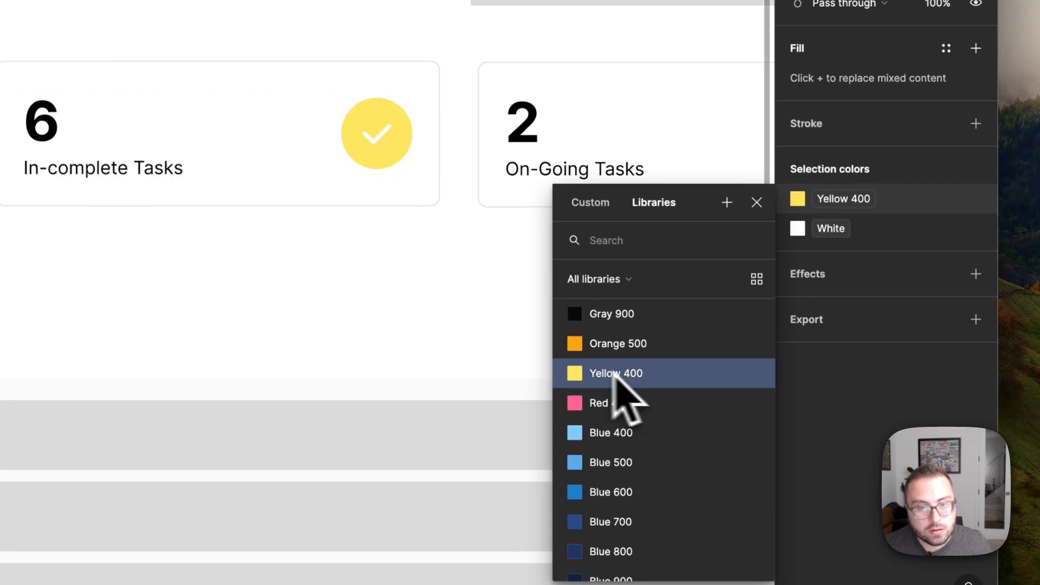
{"action": "left_click", "coordinate": [619, 347]}
Recolour the On-Going Tasks card's icon circle with the Gray 500 colour style.
{"action": "scroll", "coordinate": [436, 391], "scroll_direction": "right", "scroll_amount": 8}
{"action": "left_click", "coordinate": [354, 175]}
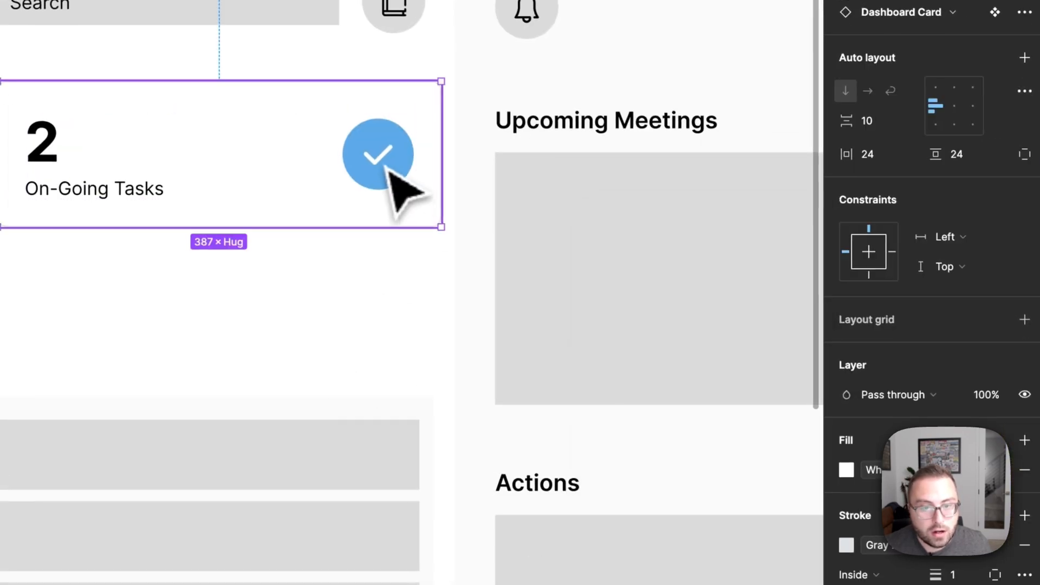
{"action": "left_click", "coordinate": [390, 173]}
{"action": "left_click", "coordinate": [873, 220]}
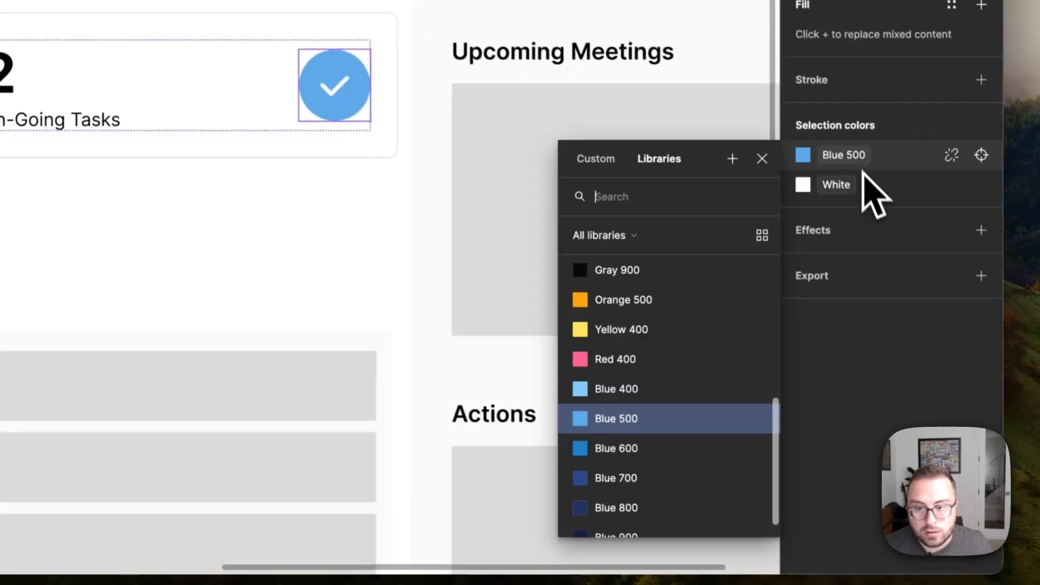
{"action": "scroll", "coordinate": [687, 460], "scroll_direction": "up", "scroll_amount": 5}
{"action": "left_click", "coordinate": [650, 416]}
{"action": "scroll", "coordinate": [229, 394], "scroll_direction": "left", "scroll_amount": 6}
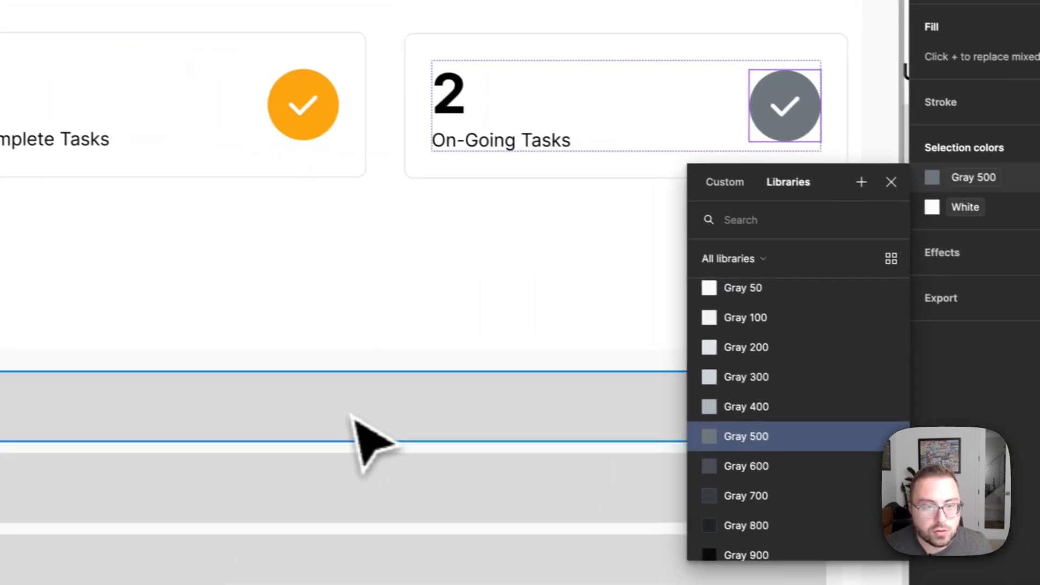
Set the In-complete Tasks card's circle to Yellow 400 and swap its check for the warning icon.
{"action": "left_click", "coordinate": [418, 325]}
{"action": "left_click", "coordinate": [334, 146]}
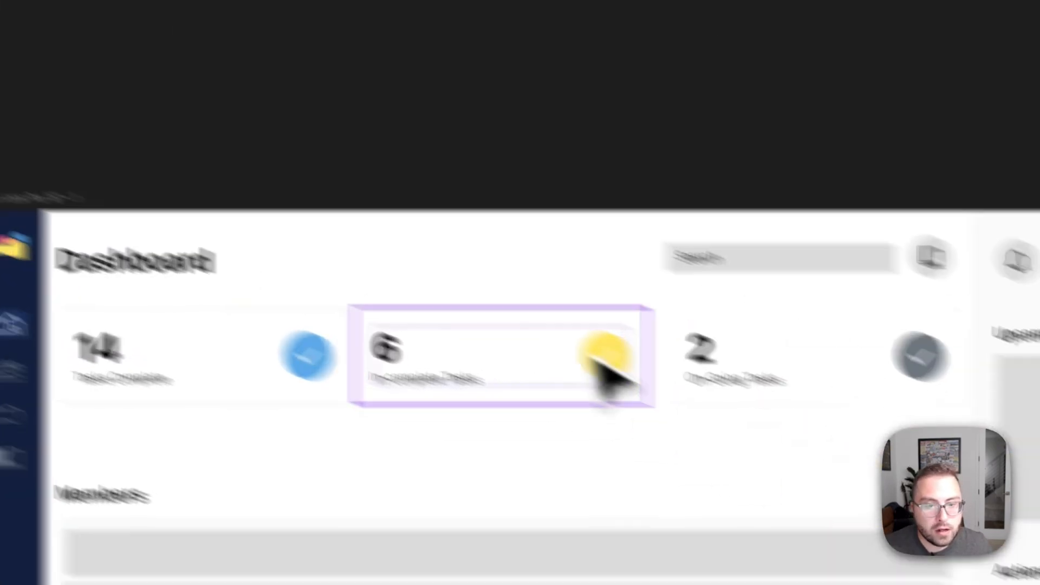
{"action": "left_click", "coordinate": [958, 484]}
{"action": "left_click", "coordinate": [957, 483]}
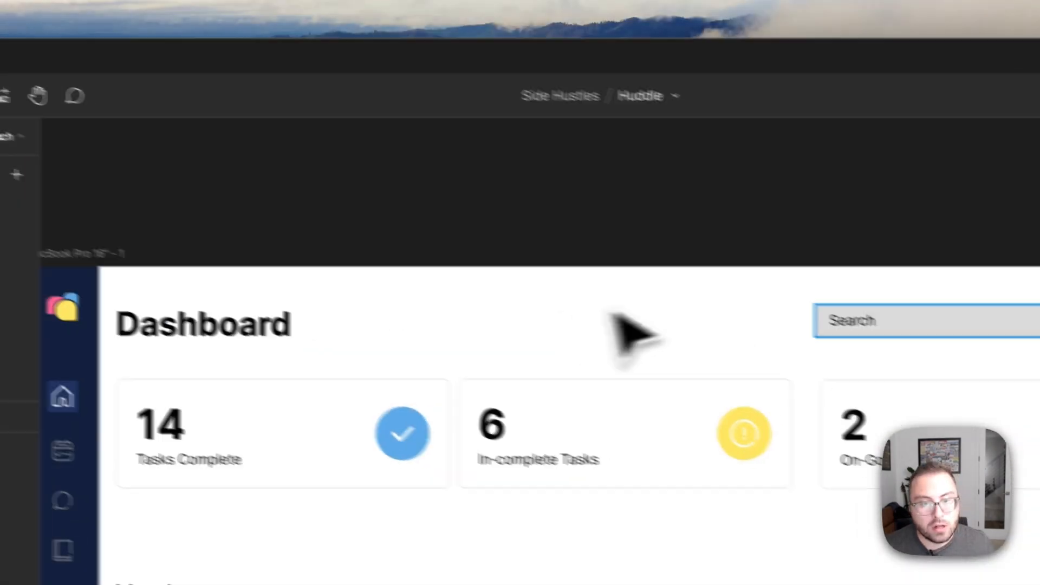
Swap the On-Going Tasks card's check for the calendar icon and align the card to the layout grid at X 914.
{"action": "left_click", "coordinate": [866, 468]}
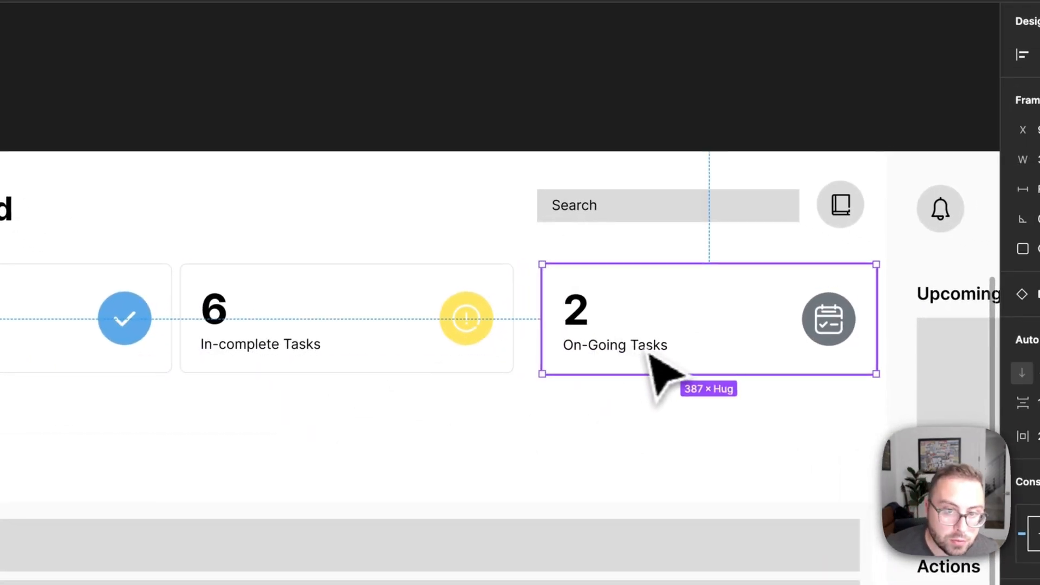
{"action": "left_click_drag", "start_coordinate": [650, 353], "coordinate": [629, 352]}
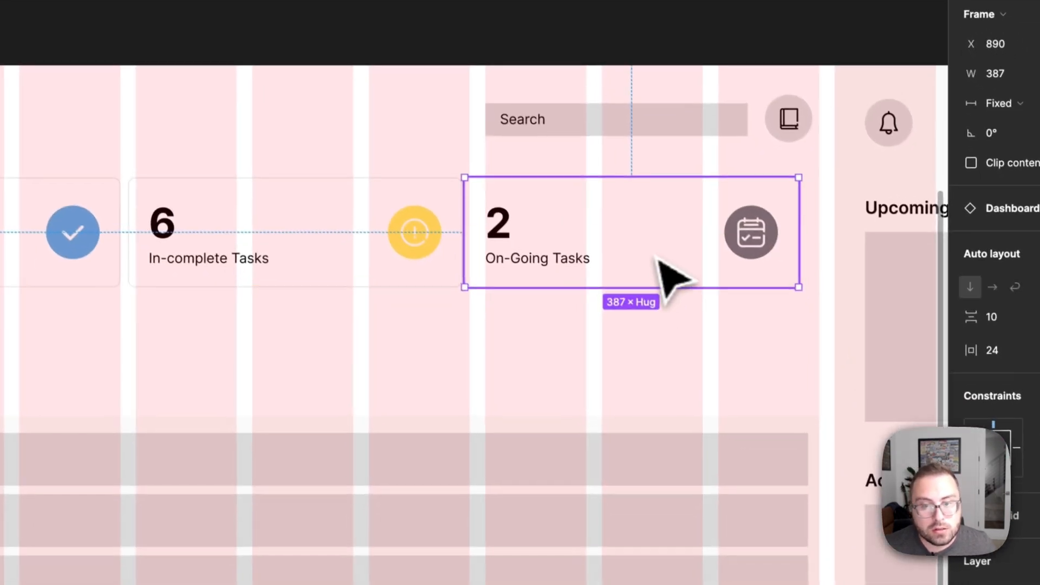
{"action": "left_click_drag", "start_coordinate": [715, 349], "coordinate": [729, 344]}
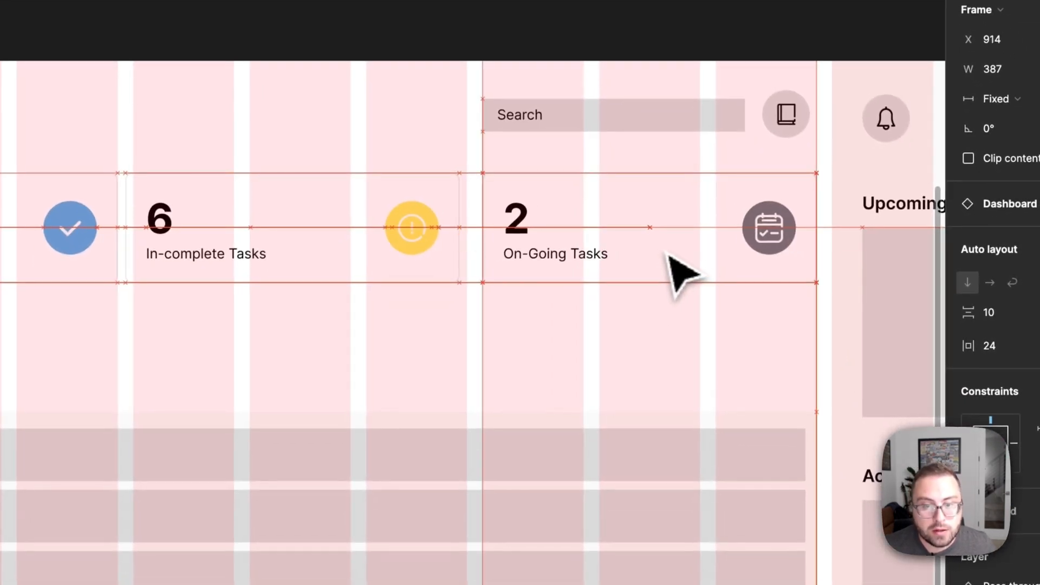
Wrap the three dashboard cards in a horizontal auto layout frame with 18 spacing and hide the layout grid.
{"action": "left_click", "coordinate": [436, 252], "text": "shift"}
{"action": "left_click", "coordinate": [32, 271], "text": "shift"}
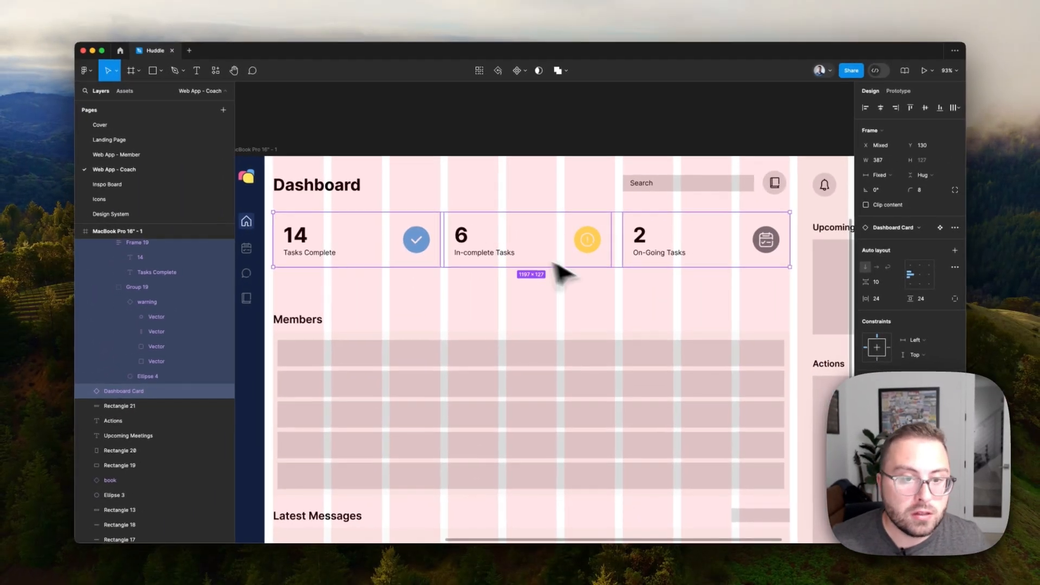
{"action": "scroll", "coordinate": [539, 269], "scroll_direction": "up", "scroll_amount": 1}
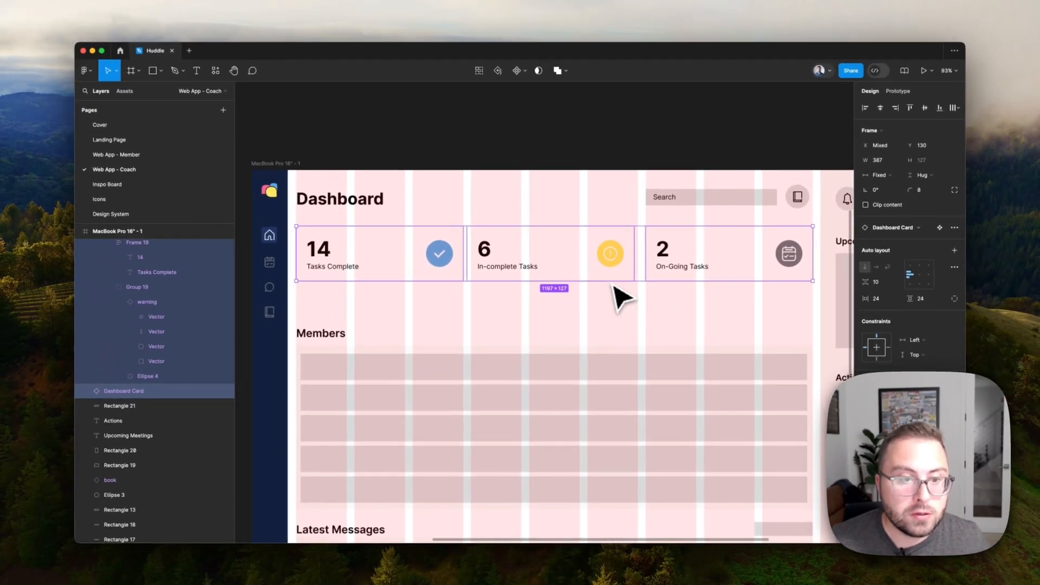
{"action": "left_click", "coordinate": [954, 250]}
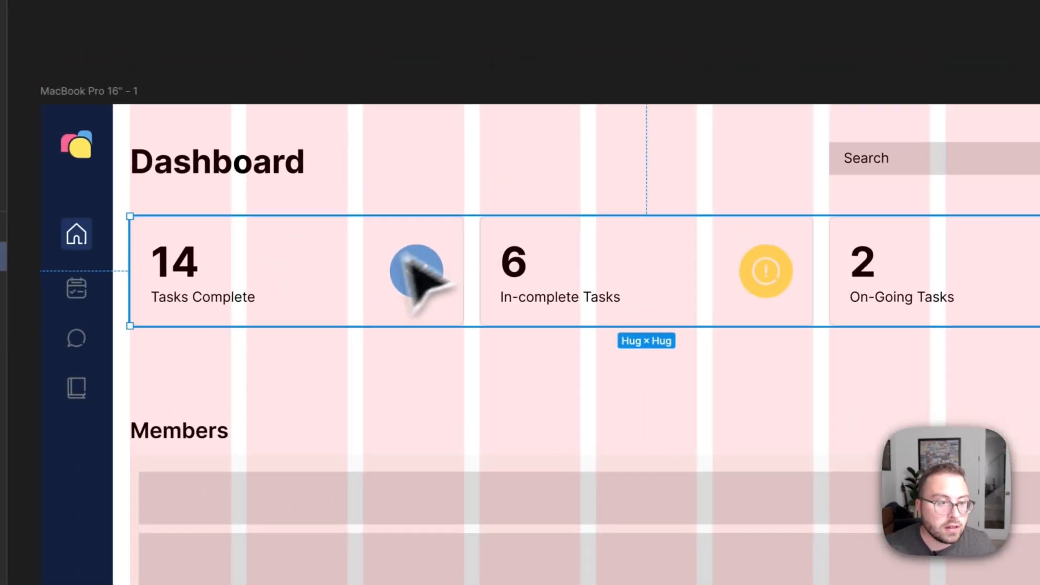
{"action": "key", "text": "Escape"}
{"action": "key", "text": "ctrl+g"}
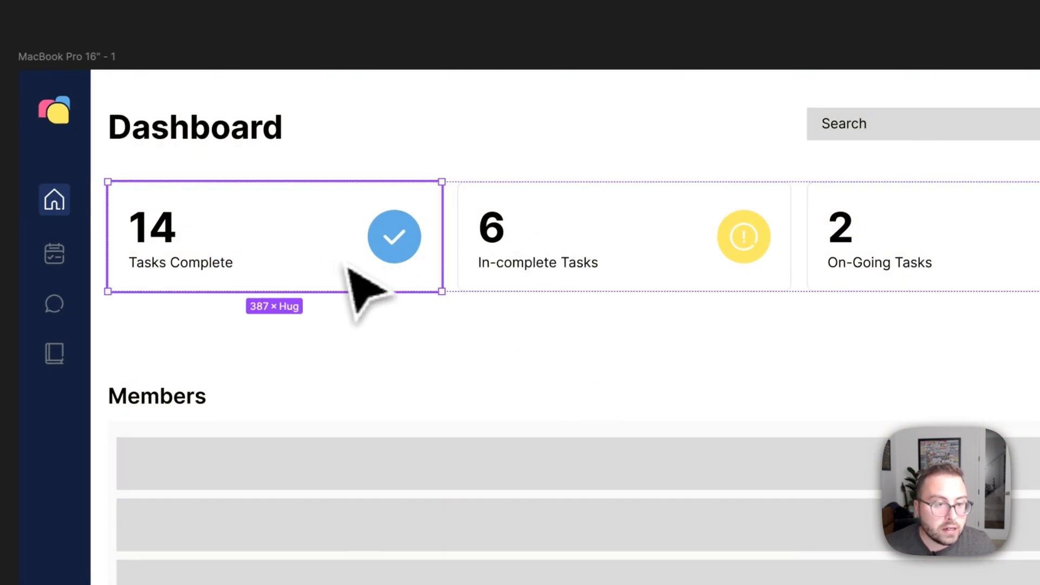
Duplicate the Tasks Complete card in the row, set the auto layout to wrap and narrow the frame to 1197.
{"action": "key", "text": "ctrl+d"}
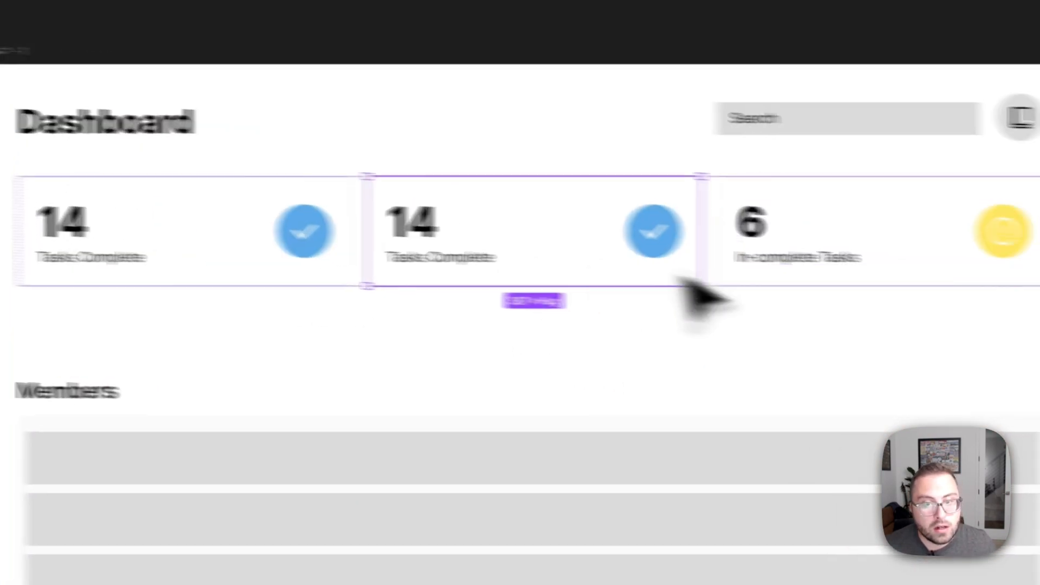
{"action": "left_click", "coordinate": [840, 279]}
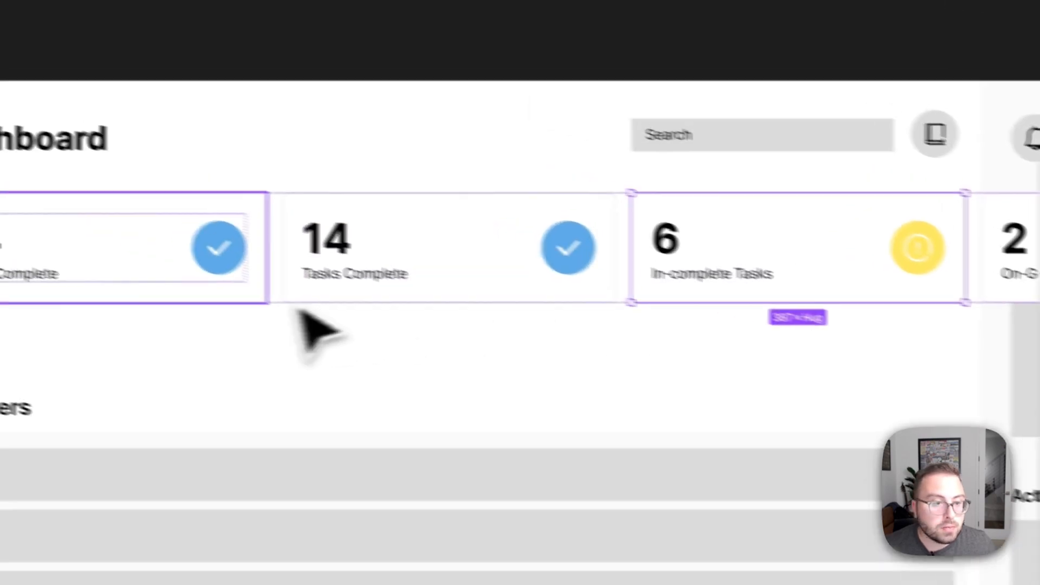
{"action": "key", "text": "Escape"}
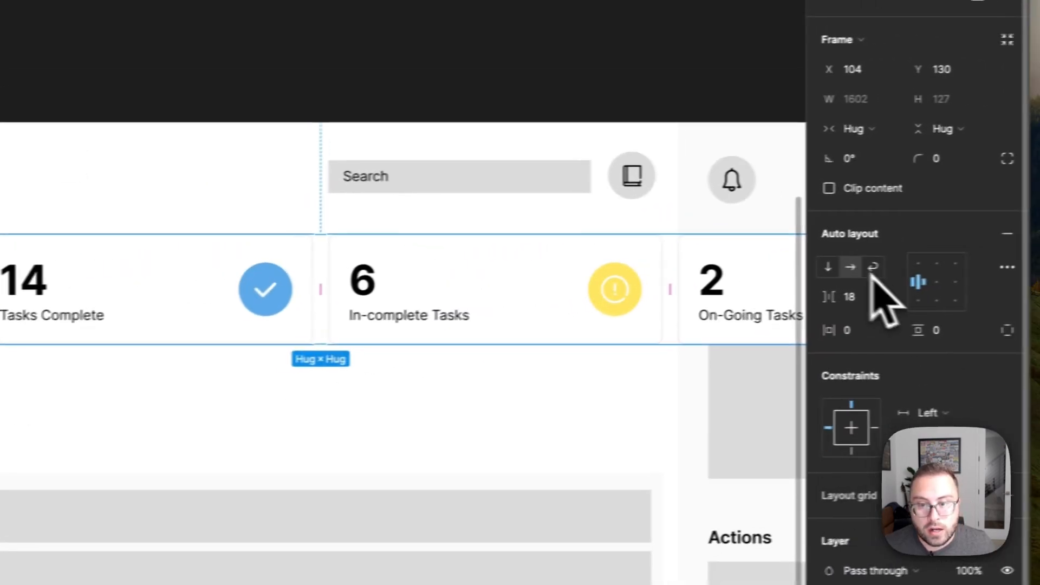
{"action": "left_click", "coordinate": [873, 266]}
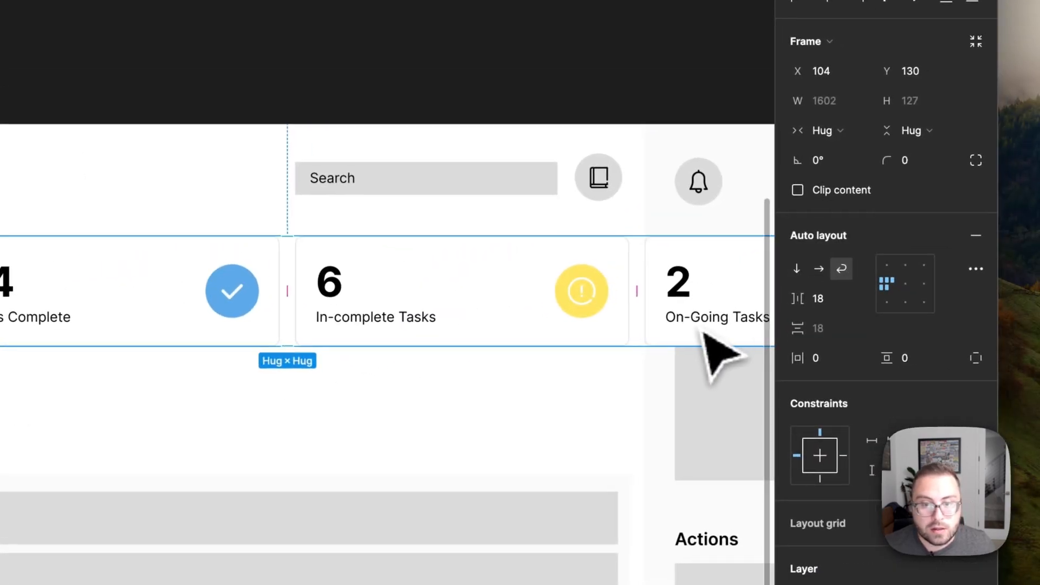
{"action": "scroll", "coordinate": [736, 332], "scroll_direction": "right", "scroll_amount": 5}
{"action": "left_click_drag", "start_coordinate": [418, 324], "coordinate": [82, 327]}
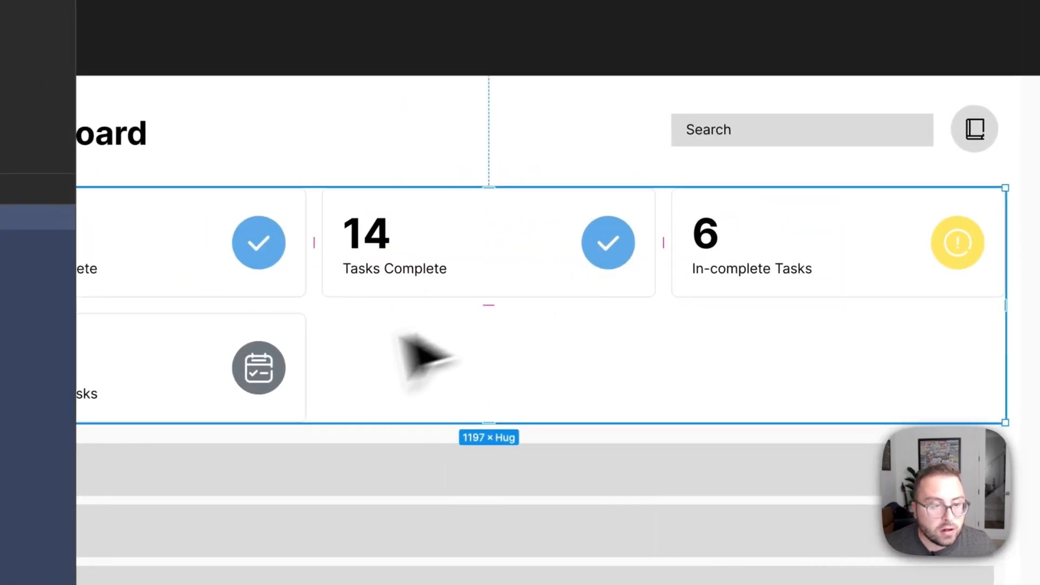
Add another Tasks Complete copy to the wrapped frame and reorder the cards, moving On-Going Tasks to the first position.
{"action": "left_click", "coordinate": [349, 304]}
{"action": "left_click_drag", "start_coordinate": [386, 226], "coordinate": [609, 252]}
{"action": "left_click_drag", "start_coordinate": [690, 353], "coordinate": [401, 265]}
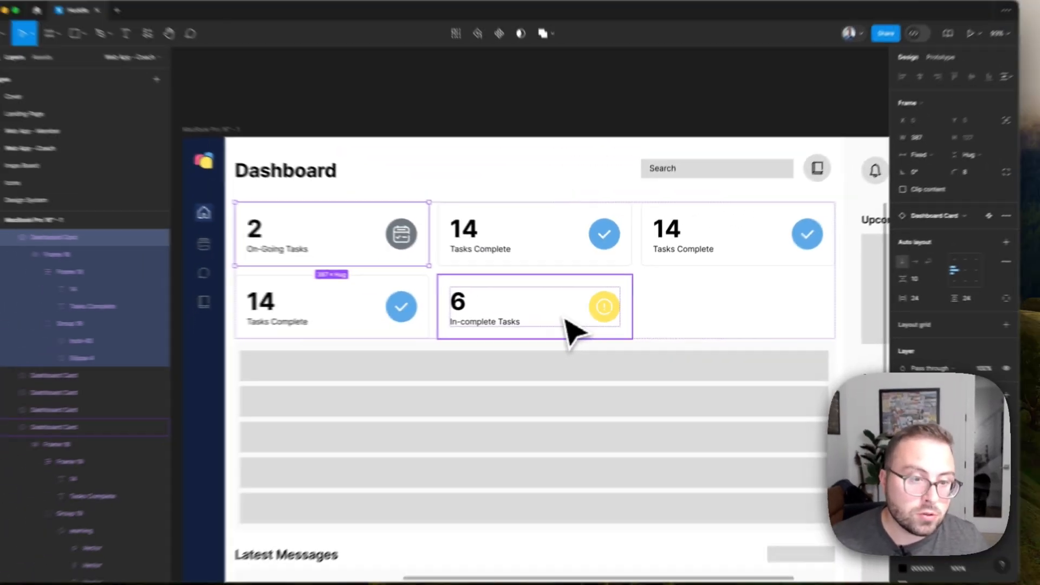
Undo the card reordering, the wrap layout and the added Tasks Complete duplicates.
{"action": "key", "text": "super+z"}
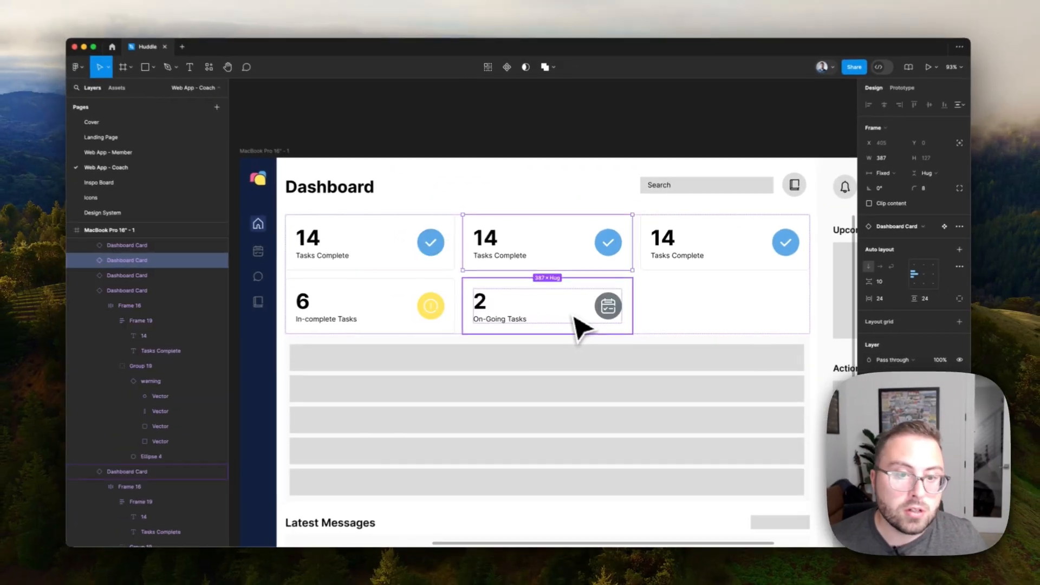
{"action": "key", "text": "super+z"}
{"action": "key", "text": "super+z"}
{"action": "key", "text": "super+z"}
{"action": "key", "text": "super+z"}
{"action": "key", "text": "super+z"}
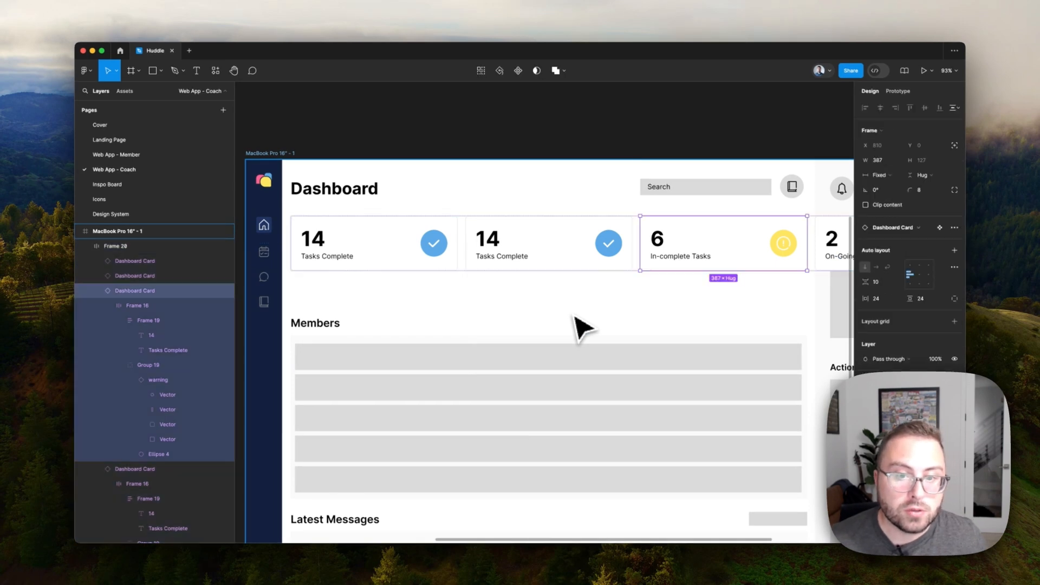
{"action": "key", "text": "super+z"}
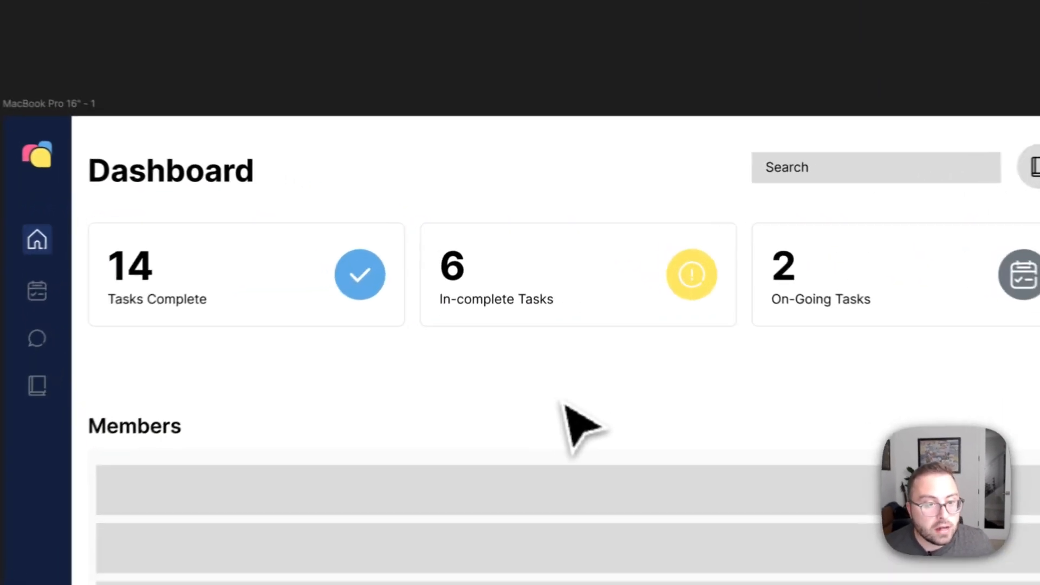
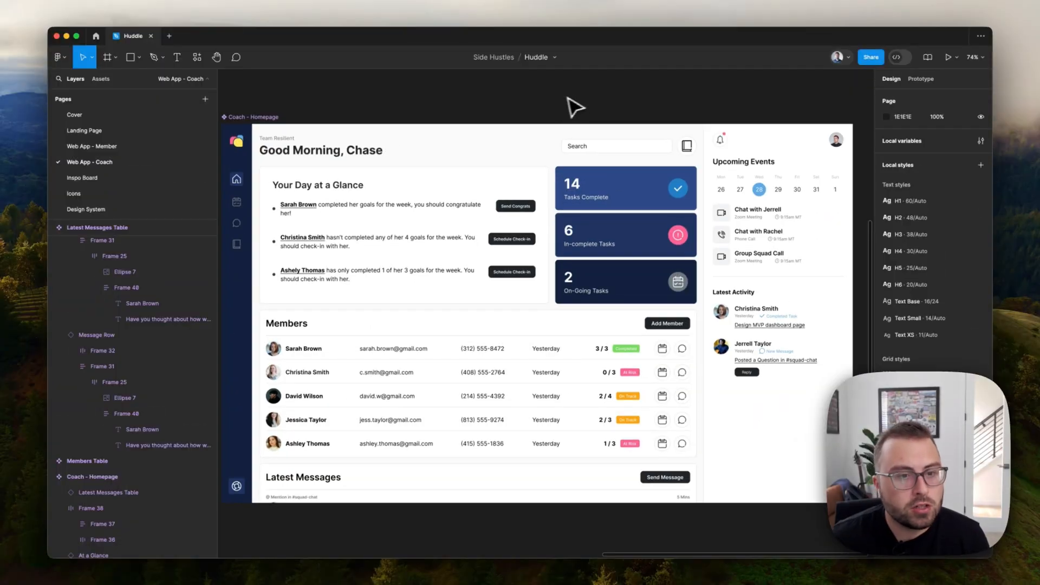
{"action": "scroll", "coordinate": [591, 108], "scroll_direction": "down", "scroll_amount": 2}
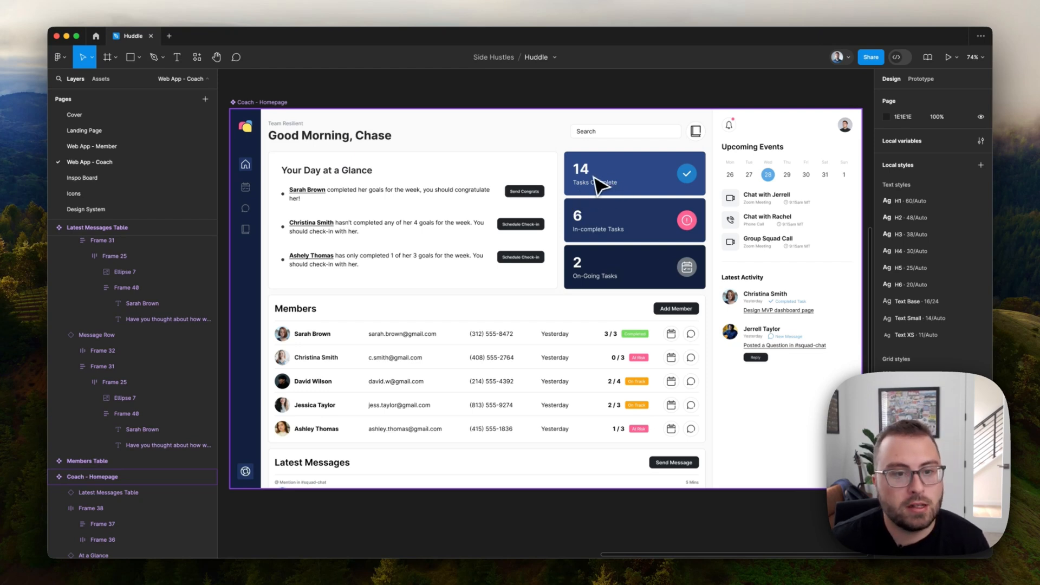
{"action": "scroll", "coordinate": [594, 176], "scroll_direction": "up", "scroll_amount": 2}
{"action": "scroll", "coordinate": [595, 178], "scroll_direction": "up", "scroll_amount": 1}
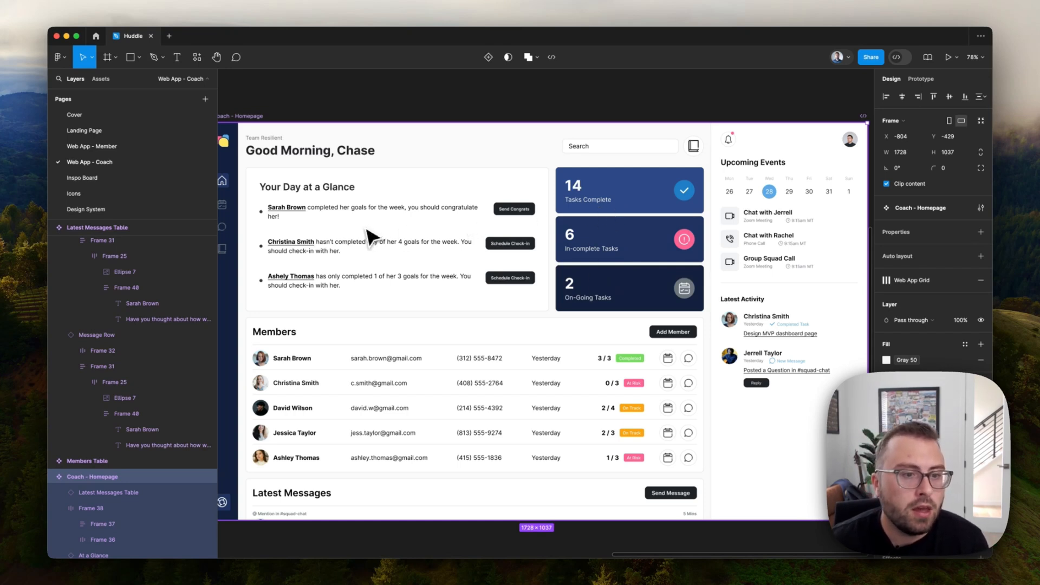
Examine the Coach - Homepage frame with its At a Glance card, dashboard cards and Members table.
{"action": "scroll", "coordinate": [371, 237], "scroll_direction": "up", "scroll_amount": 3}
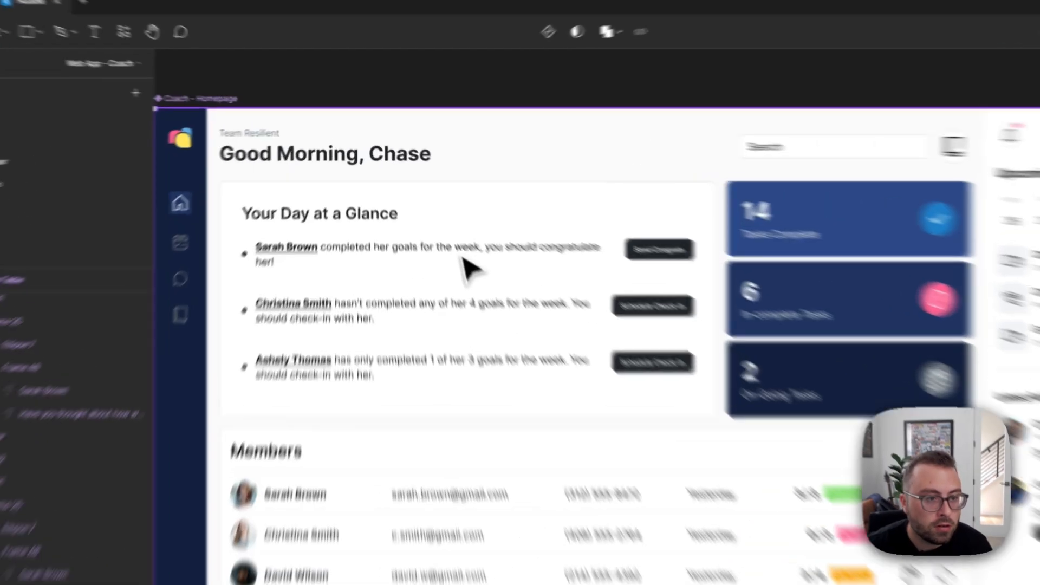
{"action": "scroll", "coordinate": [552, 320], "scroll_direction": "down", "scroll_amount": 1}
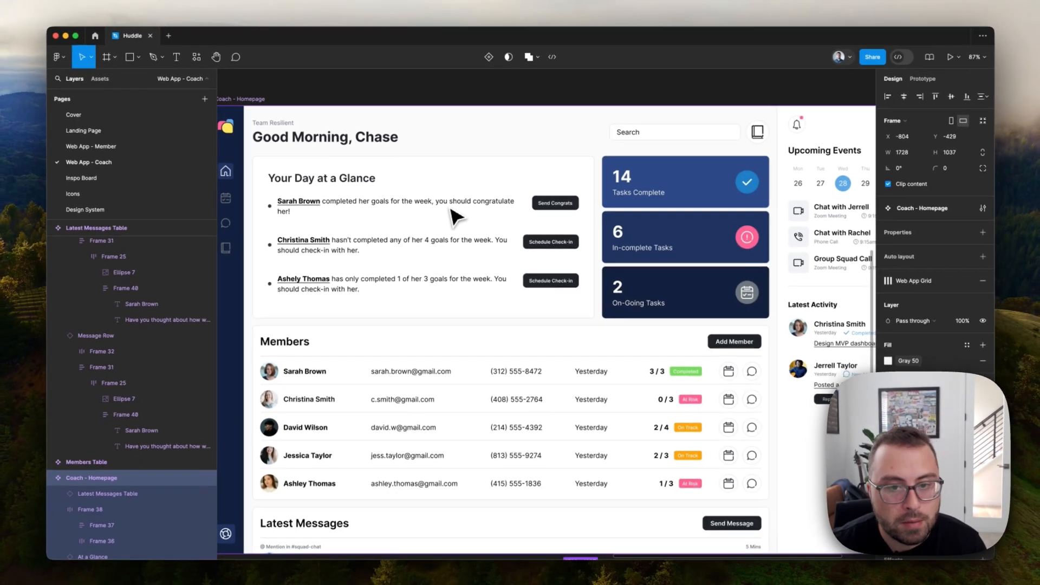
{"action": "scroll", "coordinate": [455, 216], "scroll_direction": "down", "scroll_amount": 3}
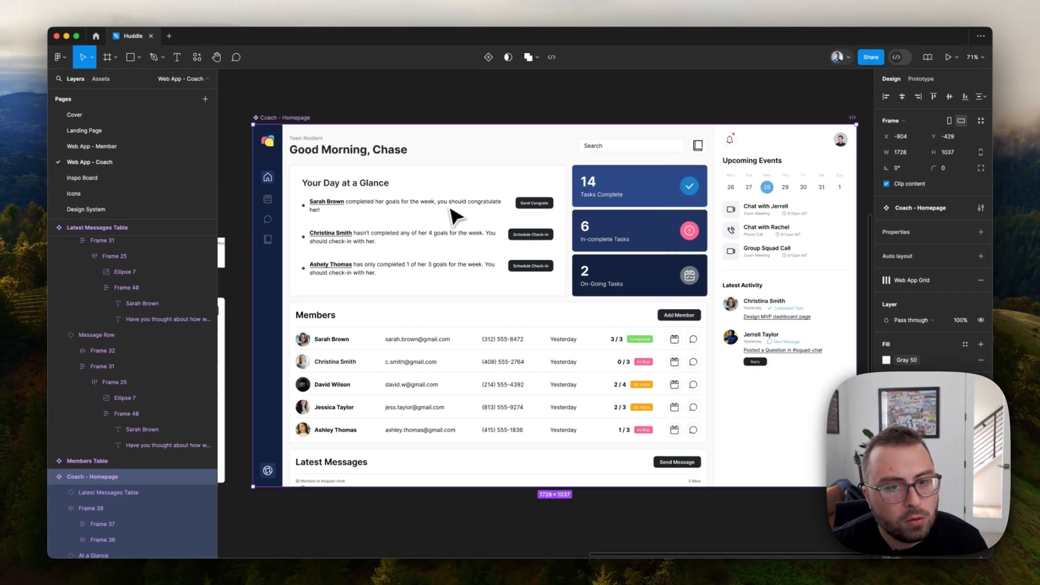
{"action": "left_click", "coordinate": [563, 117]}
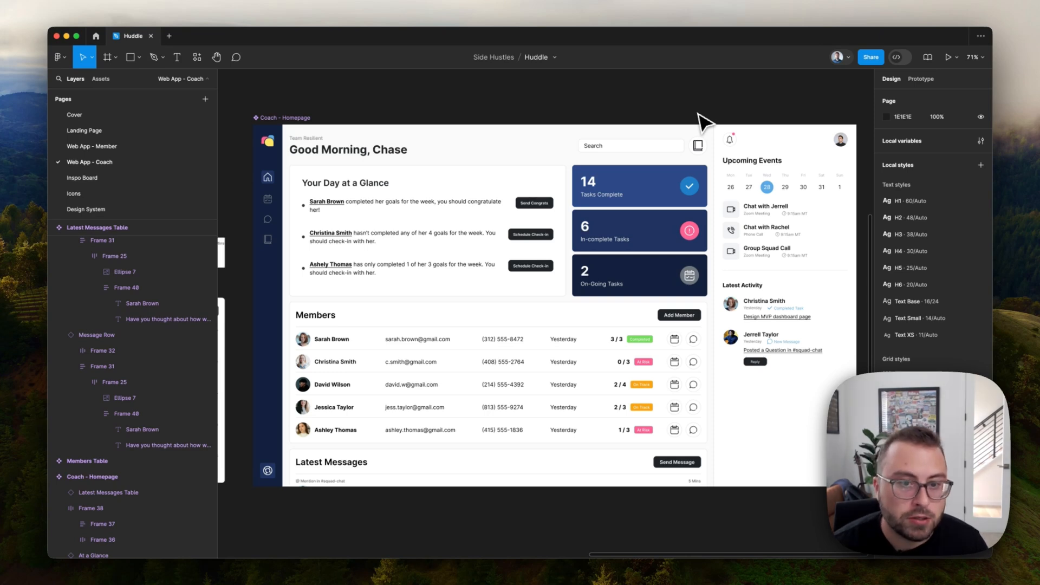
{"action": "scroll", "coordinate": [513, 249], "scroll_direction": "down", "scroll_amount": 1}
{"action": "scroll", "coordinate": [509, 250], "scroll_direction": "down", "scroll_amount": 3}
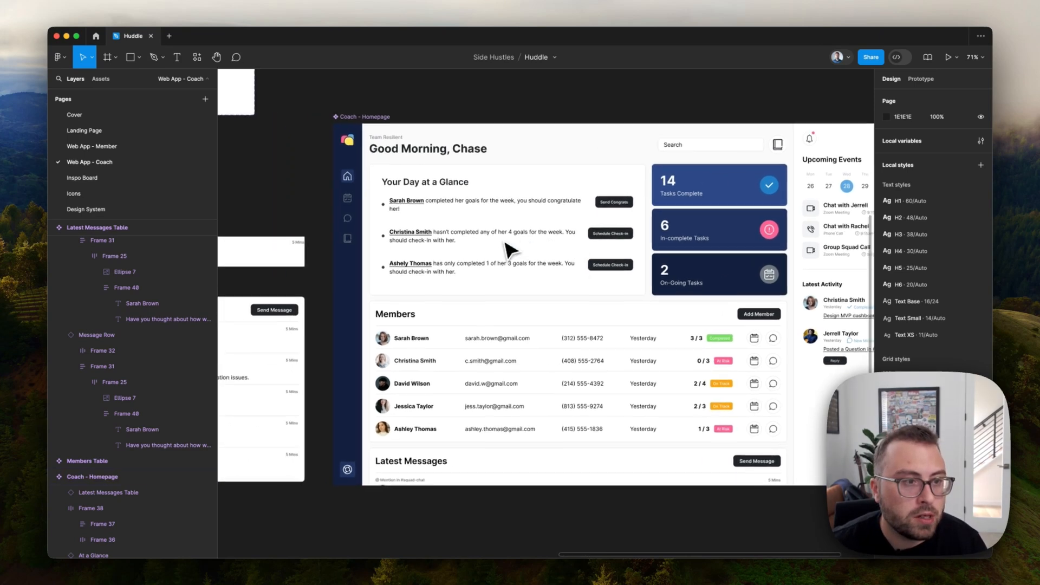
Examine the main components beside the homepage, from the At a Glance callout to the Latest Messages Table.
{"action": "scroll", "coordinate": [509, 250], "scroll_direction": "left", "scroll_amount": 10}
{"action": "scroll", "coordinate": [511, 251], "scroll_direction": "left", "scroll_amount": 10}
{"action": "scroll", "coordinate": [511, 250], "scroll_direction": "down", "scroll_amount": 1}
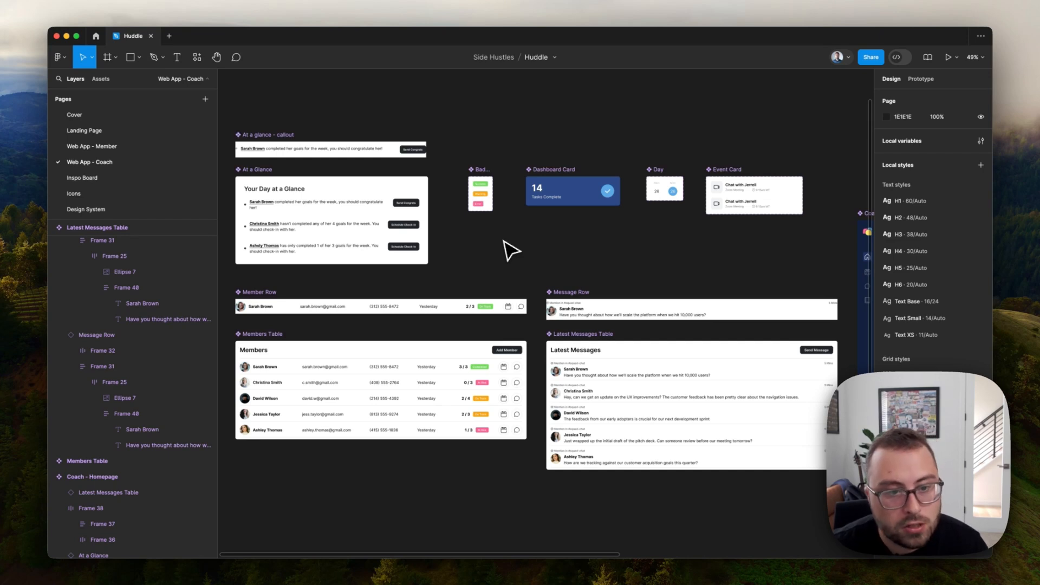
{"action": "scroll", "coordinate": [507, 249], "scroll_direction": "up", "scroll_amount": 2}
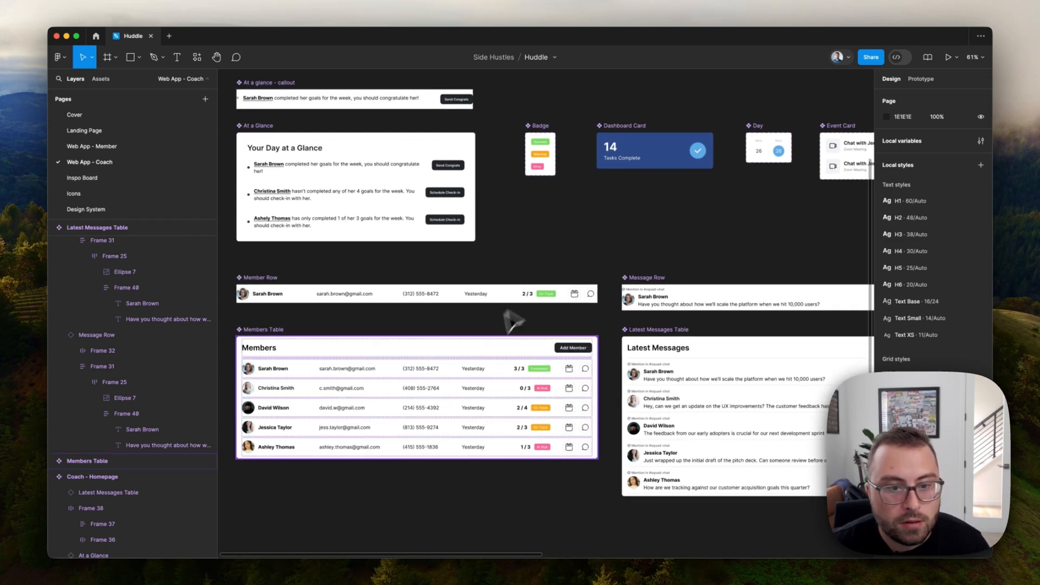
{"action": "scroll", "coordinate": [595, 226], "scroll_direction": "down", "scroll_amount": 1}
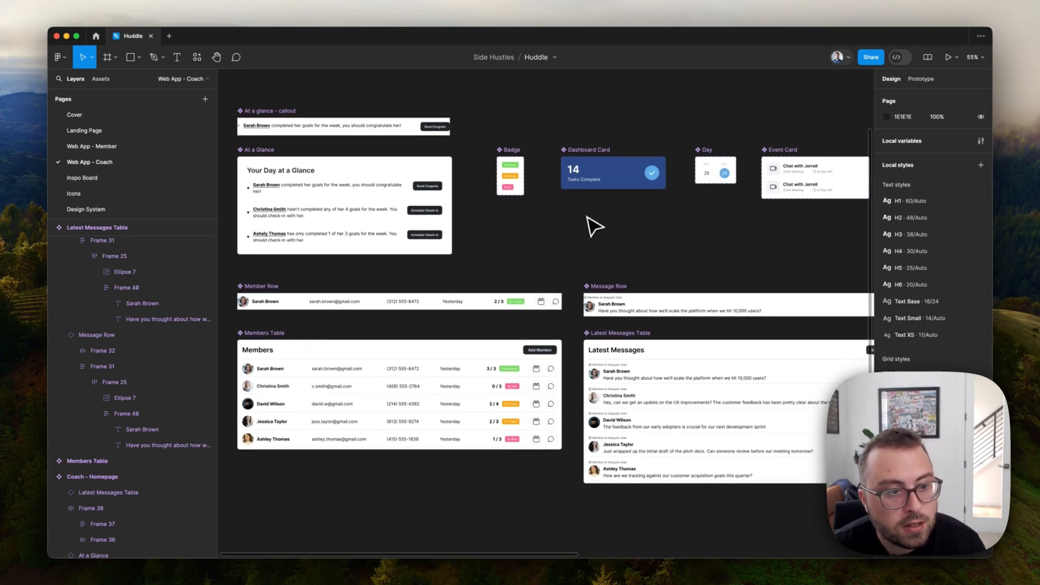
{"action": "scroll", "coordinate": [595, 226], "scroll_direction": "right", "scroll_amount": 2}
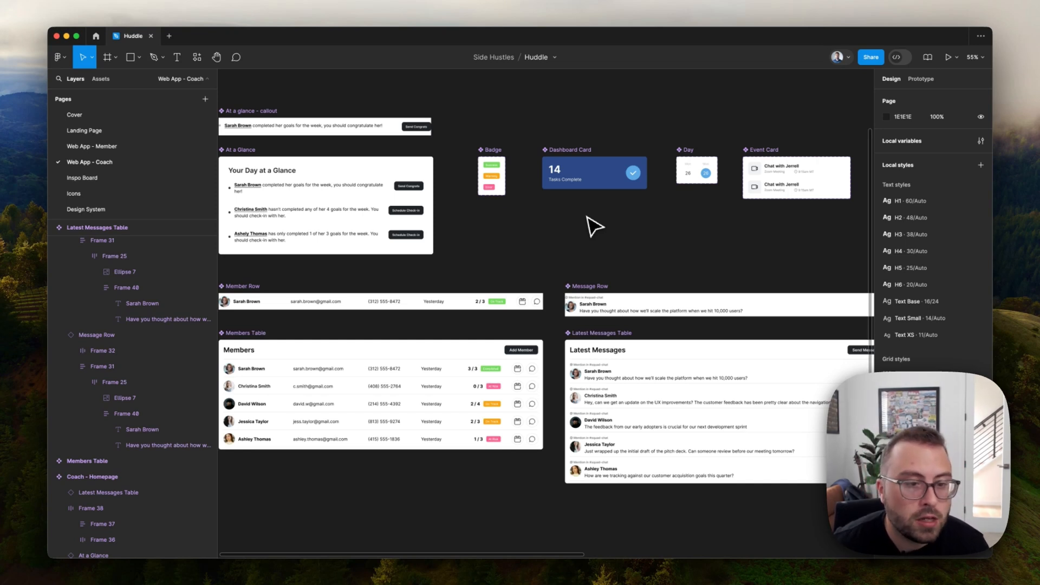
{"action": "scroll", "coordinate": [595, 227], "scroll_direction": "right", "scroll_amount": 3}
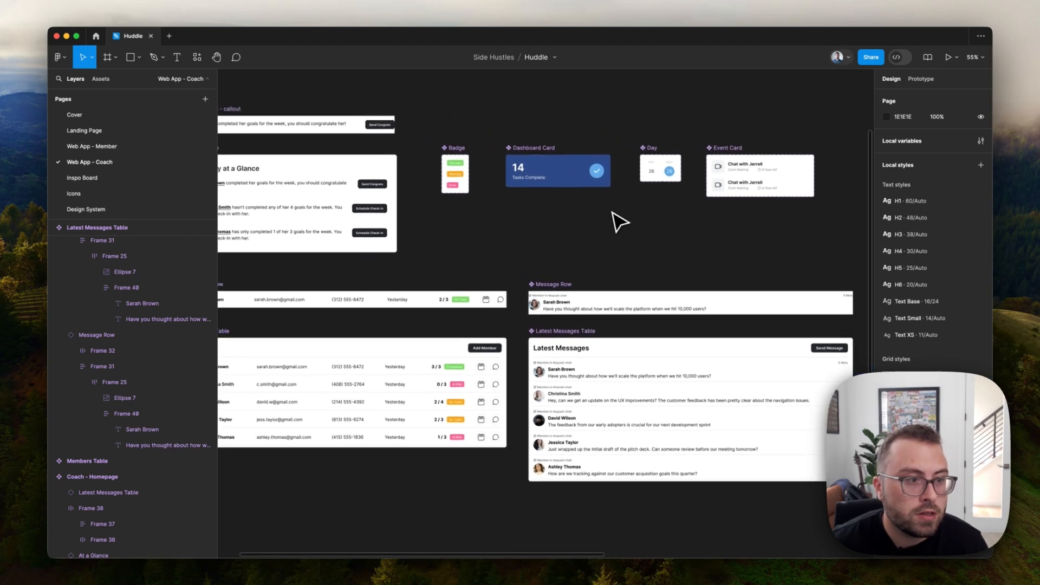
{"action": "scroll", "coordinate": [619, 221], "scroll_direction": "left", "scroll_amount": 4}
Delete the bullet ellipse from the At a glance - callout main component.
{"action": "left_click", "coordinate": [413, 297]}
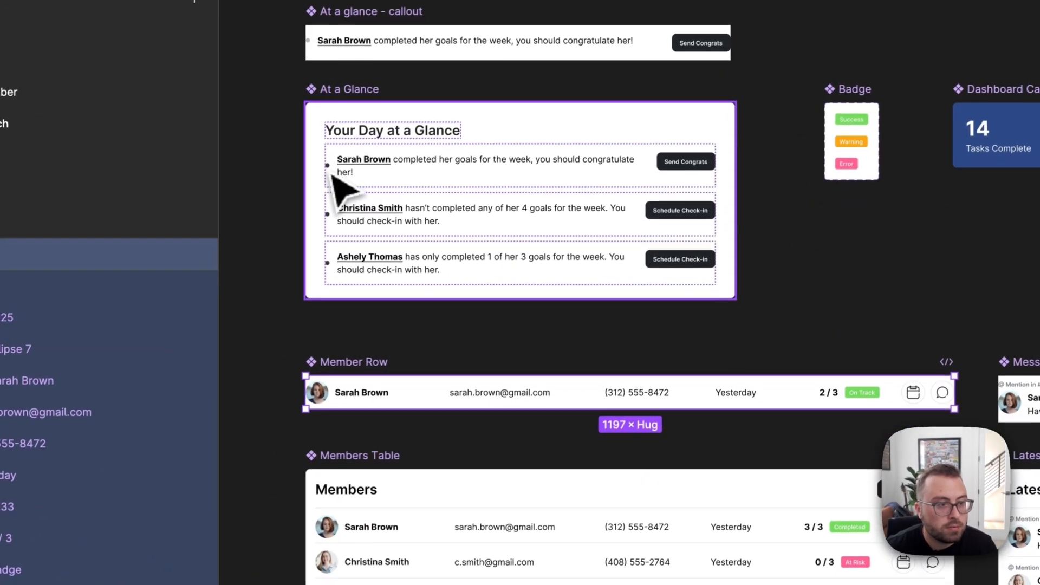
{"action": "scroll", "coordinate": [355, 192], "scroll_direction": "right", "scroll_amount": 10}
{"action": "scroll", "coordinate": [413, 267], "scroll_direction": "up", "scroll_amount": 5}
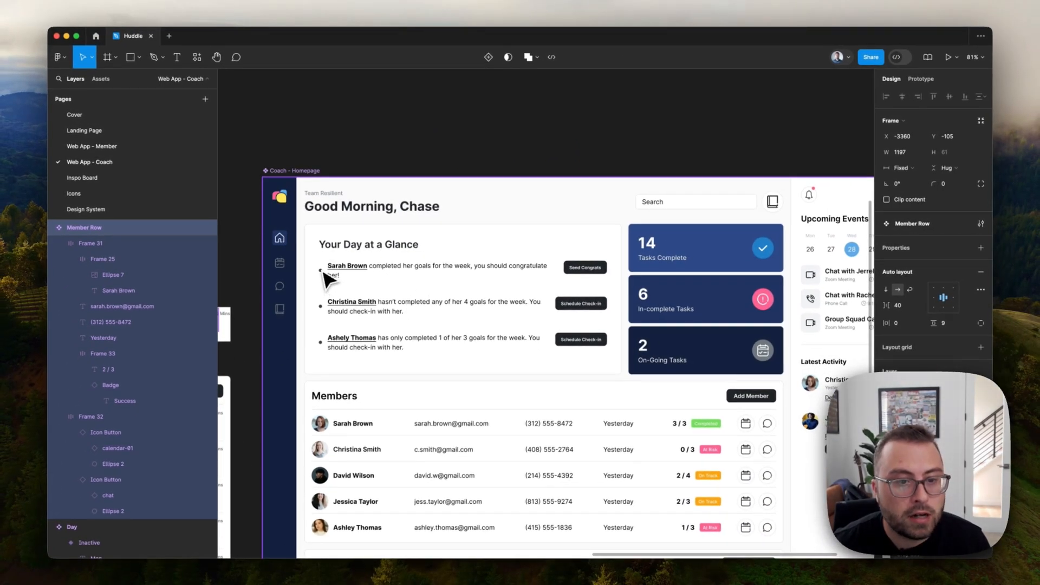
{"action": "scroll", "coordinate": [327, 279], "scroll_direction": "left", "scroll_amount": 10}
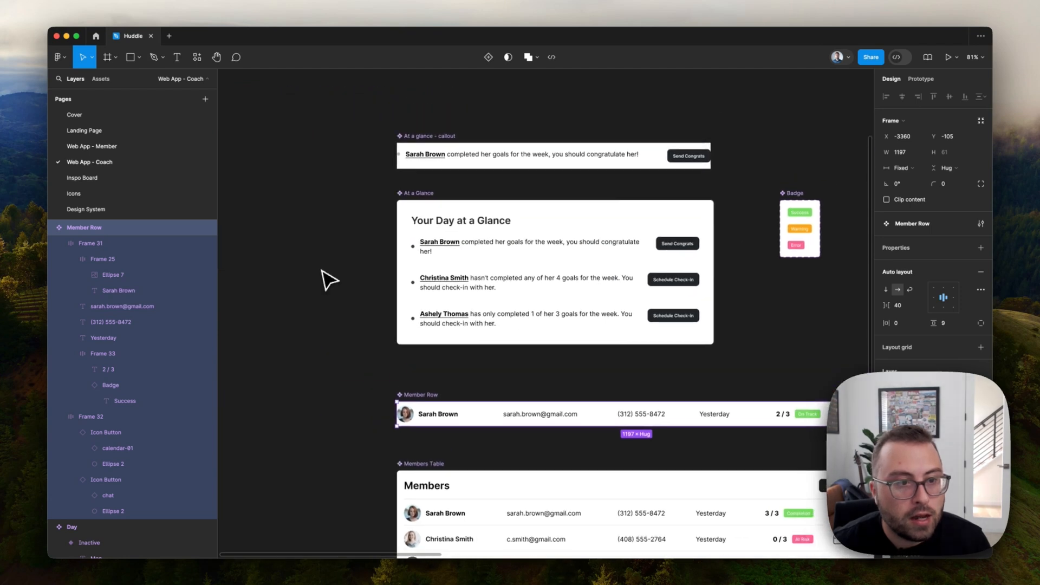
{"action": "left_click", "coordinate": [386, 194]}
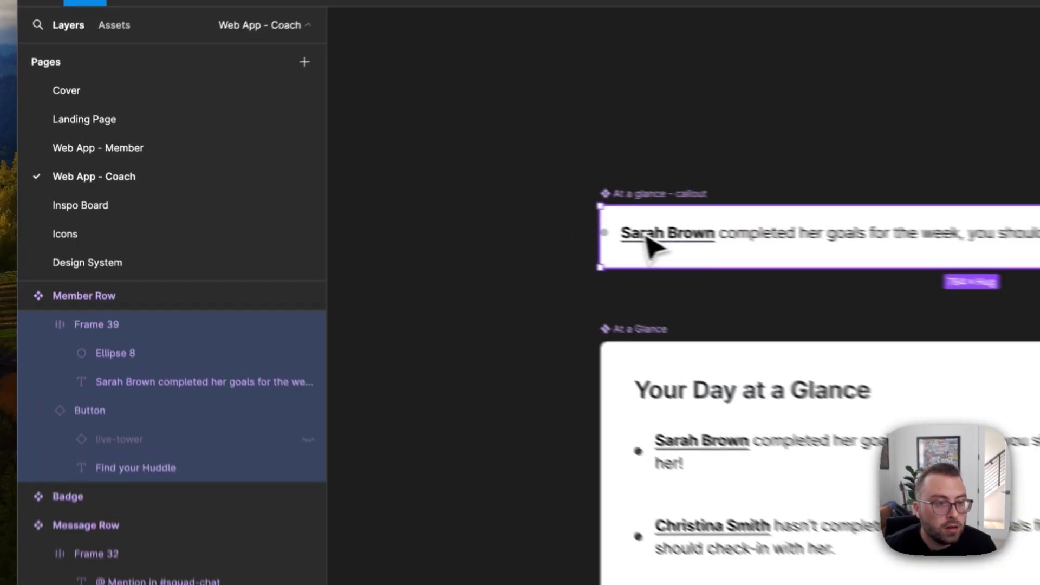
{"action": "double_click", "coordinate": [375, 192]}
{"action": "left_click", "coordinate": [111, 379]}
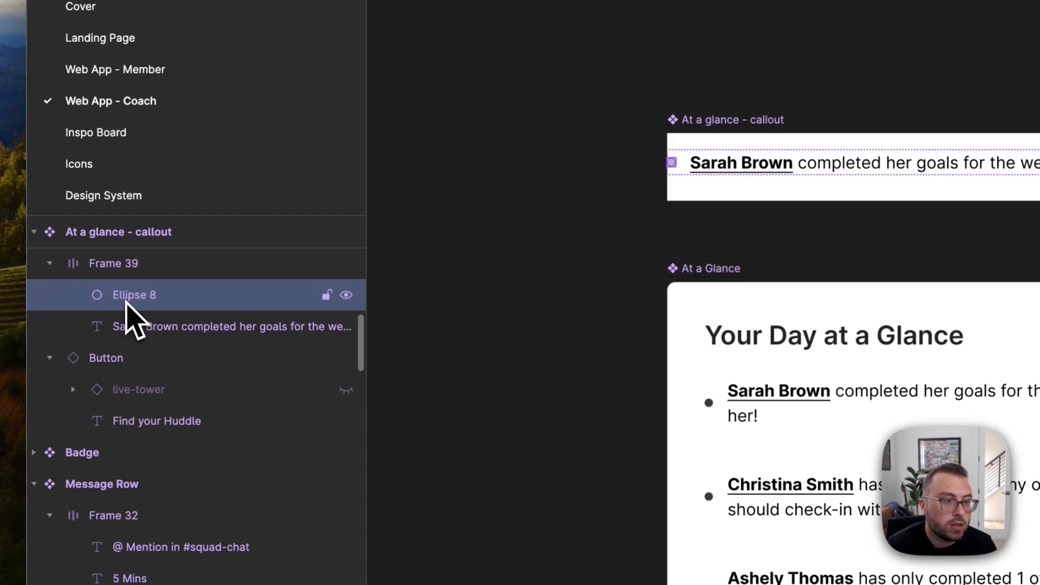
{"action": "key", "text": "Delete"}
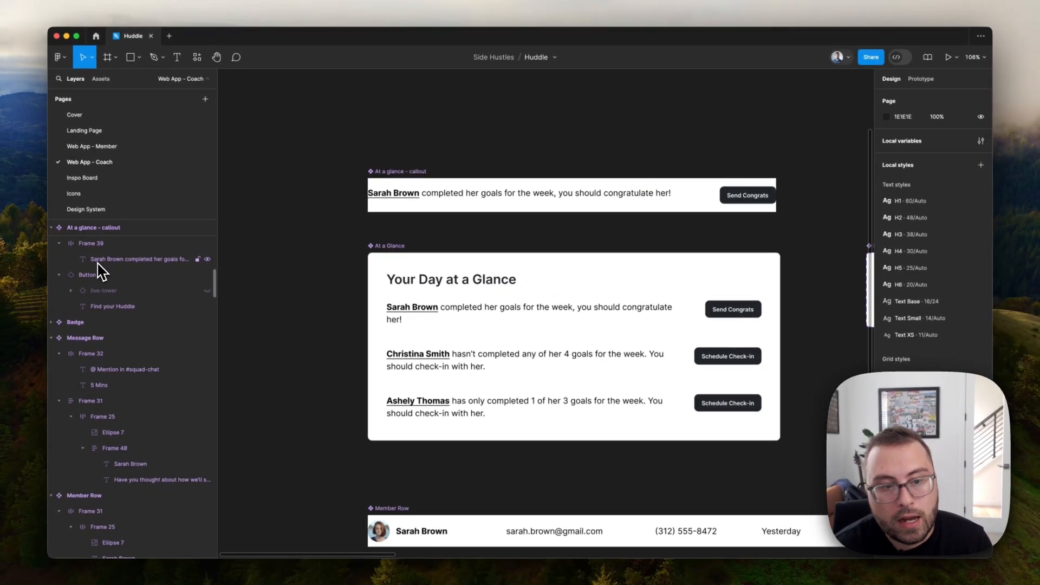
Check the callout rows in the At a Glance component and in its instance on the Coach - Homepage frame.
{"action": "scroll", "coordinate": [360, 302], "scroll_direction": "down", "scroll_amount": 8}
{"action": "scroll", "coordinate": [360, 302], "scroll_direction": "right", "scroll_amount": 4}
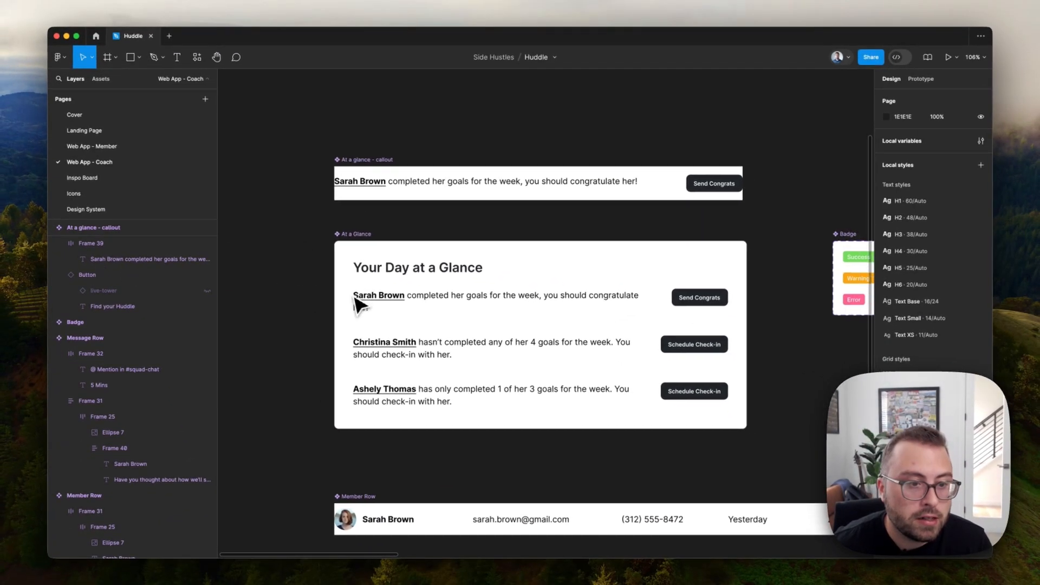
{"action": "scroll", "coordinate": [361, 306], "scroll_direction": "down", "scroll_amount": 5}
{"action": "scroll", "coordinate": [360, 306], "scroll_direction": "right", "scroll_amount": 5}
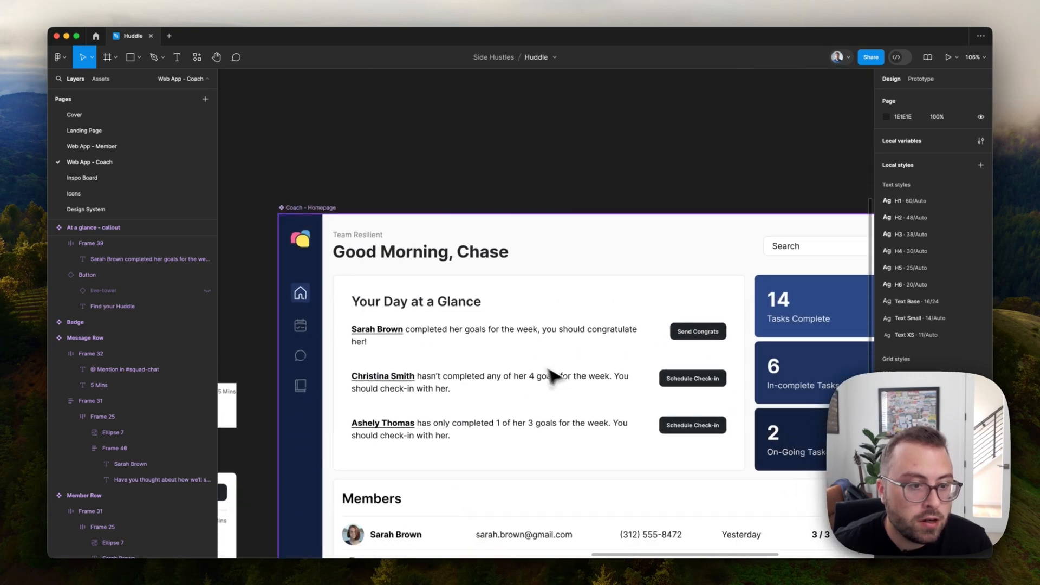
{"action": "scroll", "coordinate": [436, 304], "scroll_direction": "down", "scroll_amount": 1}
{"action": "scroll", "coordinate": [541, 302], "scroll_direction": "down", "scroll_amount": 3}
{"action": "scroll", "coordinate": [542, 302], "scroll_direction": "right", "scroll_amount": 3}
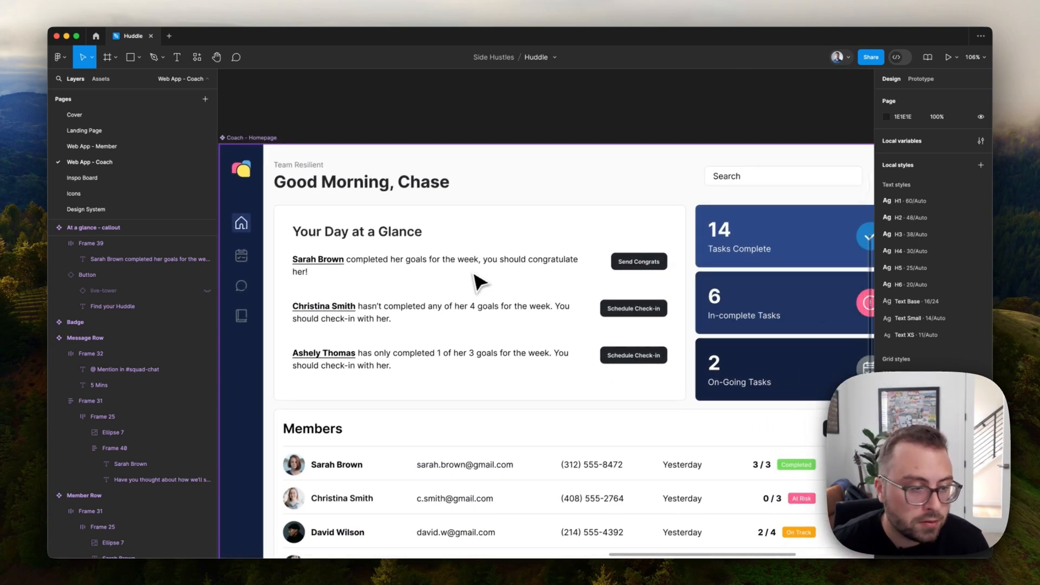
{"action": "scroll", "coordinate": [480, 282], "scroll_direction": "down", "scroll_amount": 1}
{"action": "scroll", "coordinate": [480, 282], "scroll_direction": "left", "scroll_amount": 1}
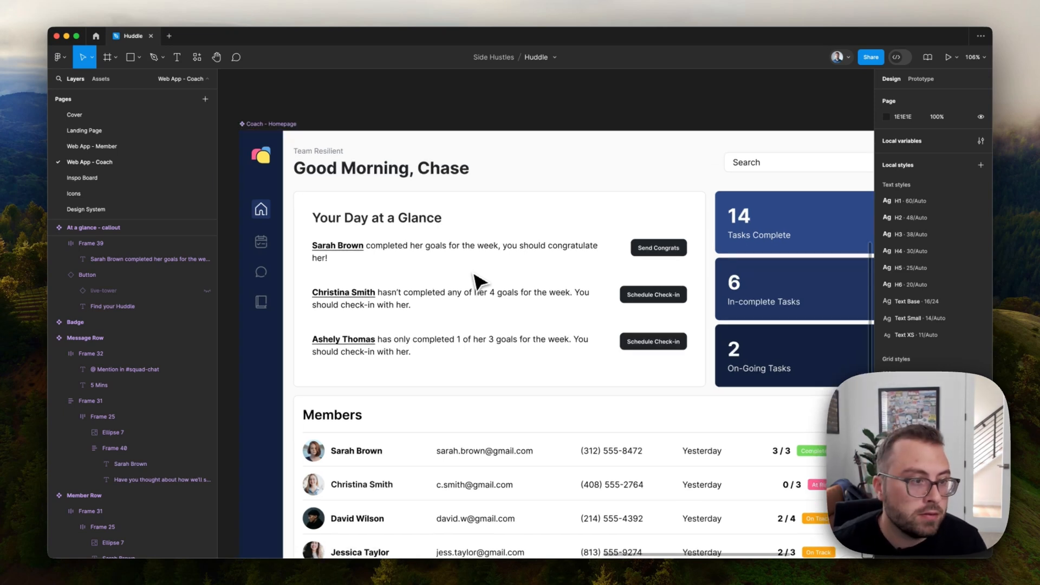
{"action": "scroll", "coordinate": [506, 263], "scroll_direction": "down", "scroll_amount": 2}
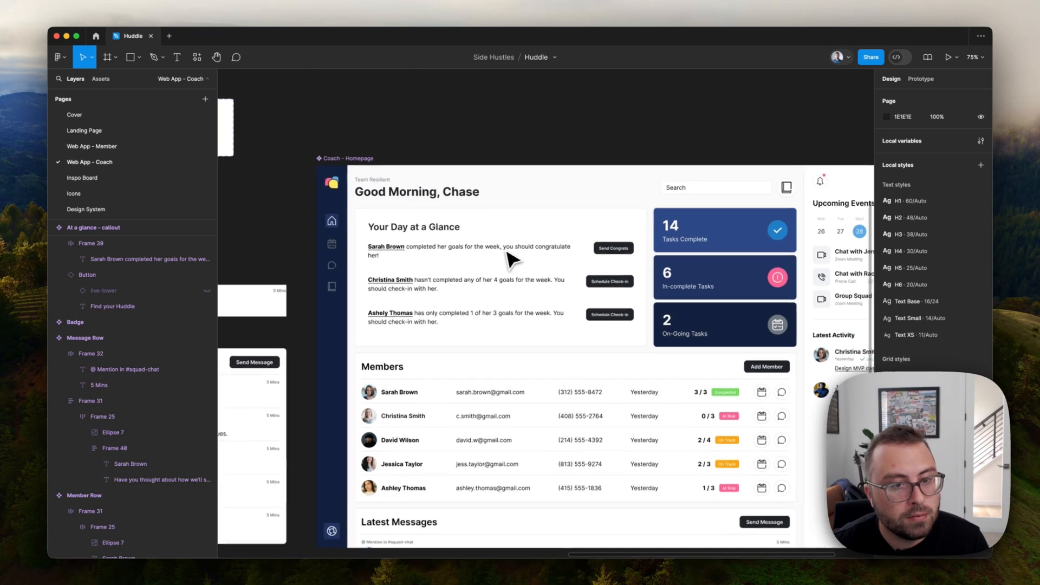
Duplicate the Yesterday text inside the auto layout row of the Member Row main component.
{"action": "scroll", "coordinate": [457, 287], "scroll_direction": "left", "scroll_amount": 5}
{"action": "scroll", "coordinate": [456, 287], "scroll_direction": "down", "scroll_amount": 3}
{"action": "scroll", "coordinate": [456, 287], "scroll_direction": "left", "scroll_amount": 10}
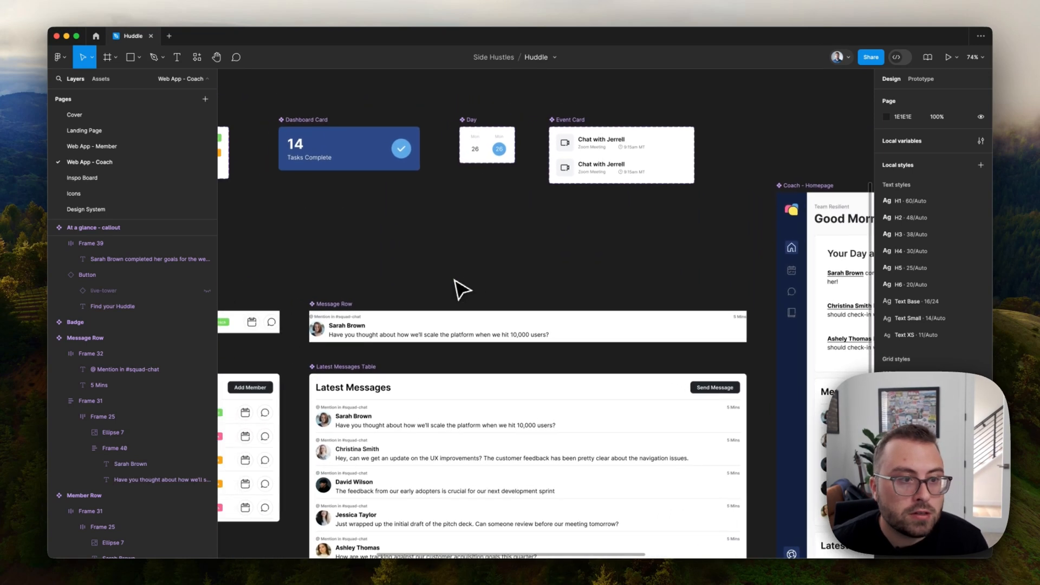
{"action": "scroll", "coordinate": [457, 287], "scroll_direction": "left", "scroll_amount": 14}
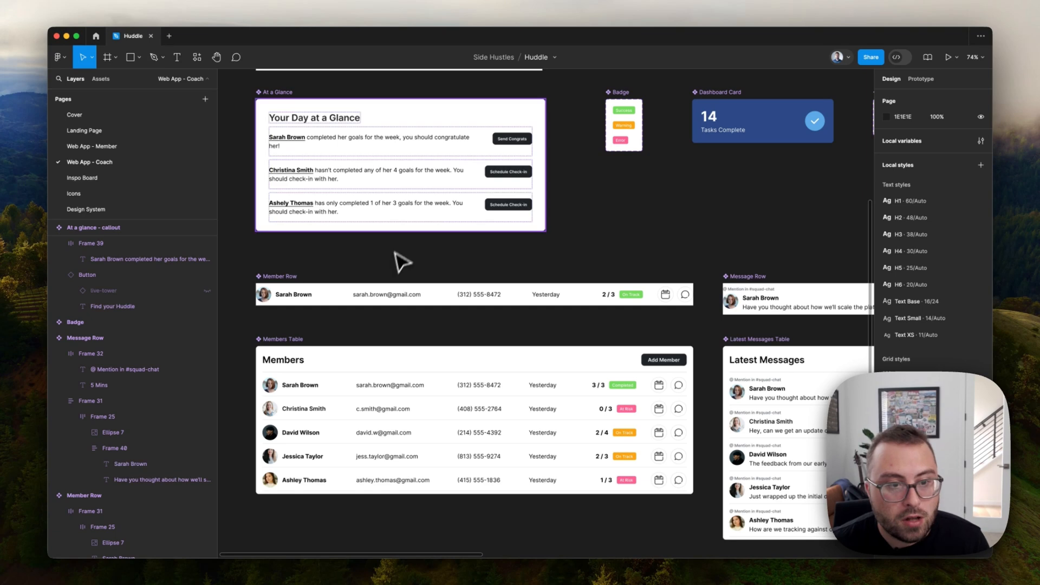
{"action": "left_click", "coordinate": [347, 295]}
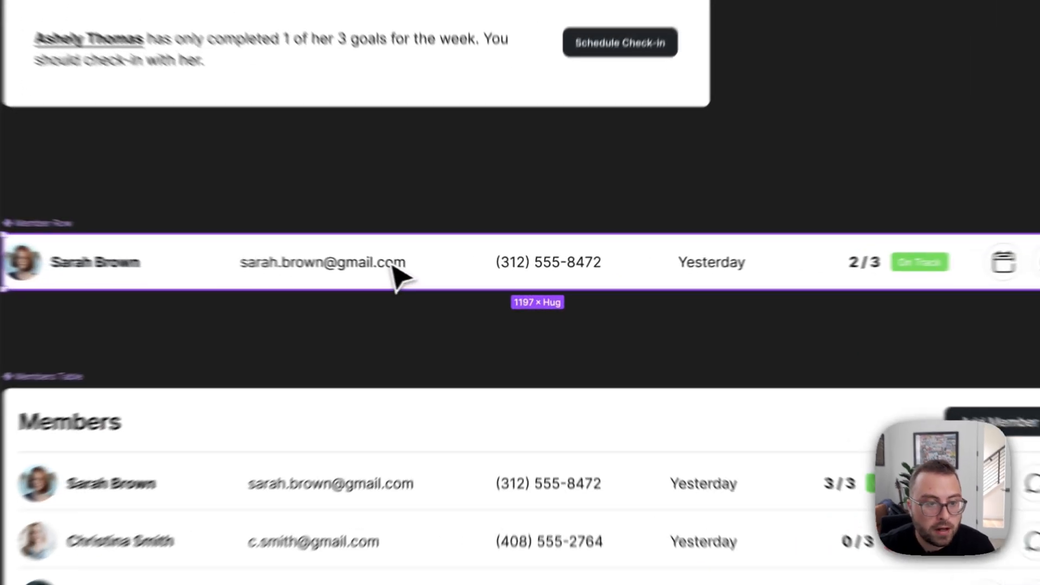
{"action": "left_click", "coordinate": [461, 283]}
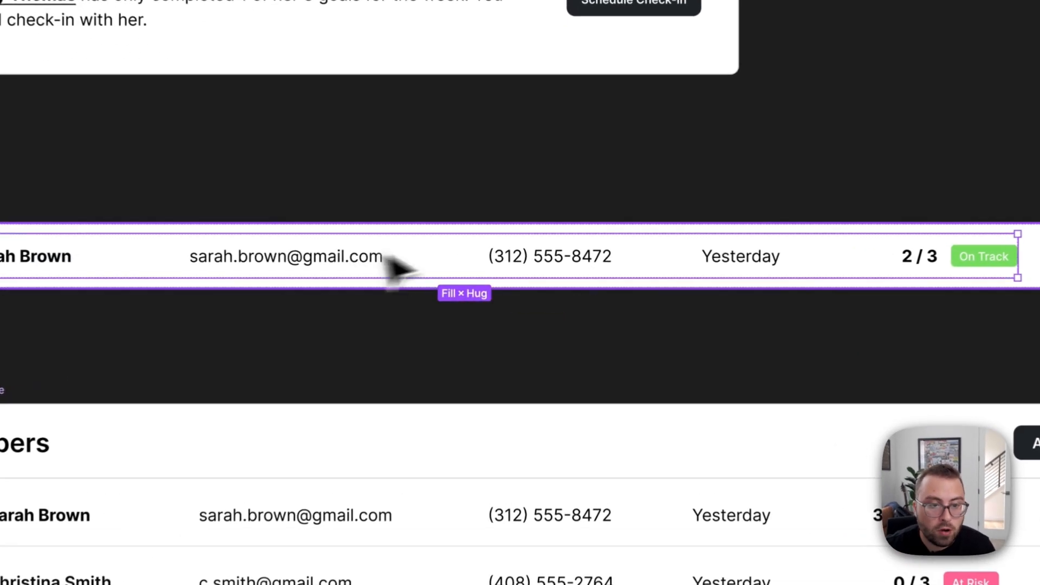
{"action": "left_click", "coordinate": [306, 292]}
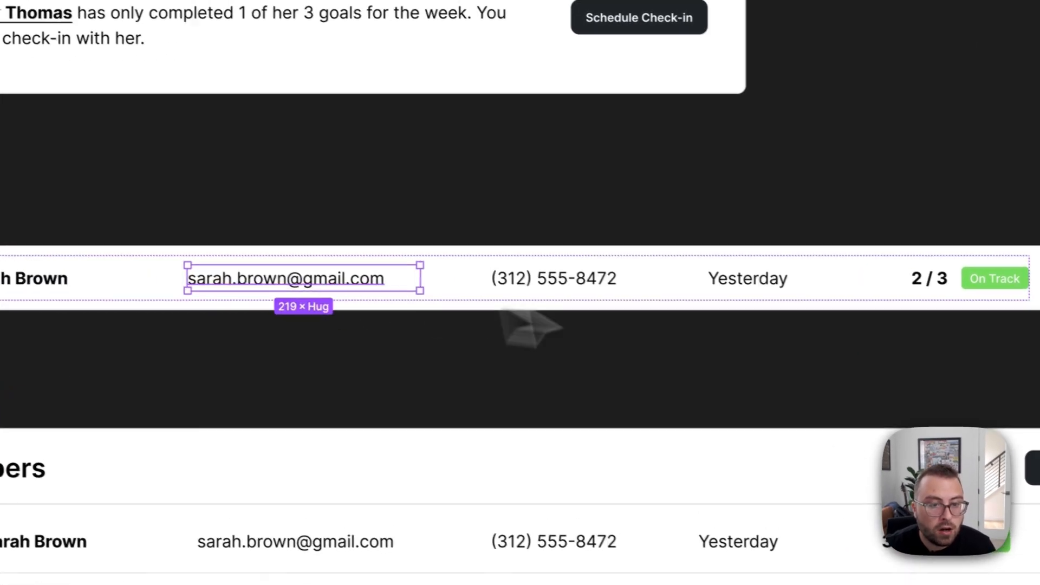
{"action": "left_click", "coordinate": [752, 286]}
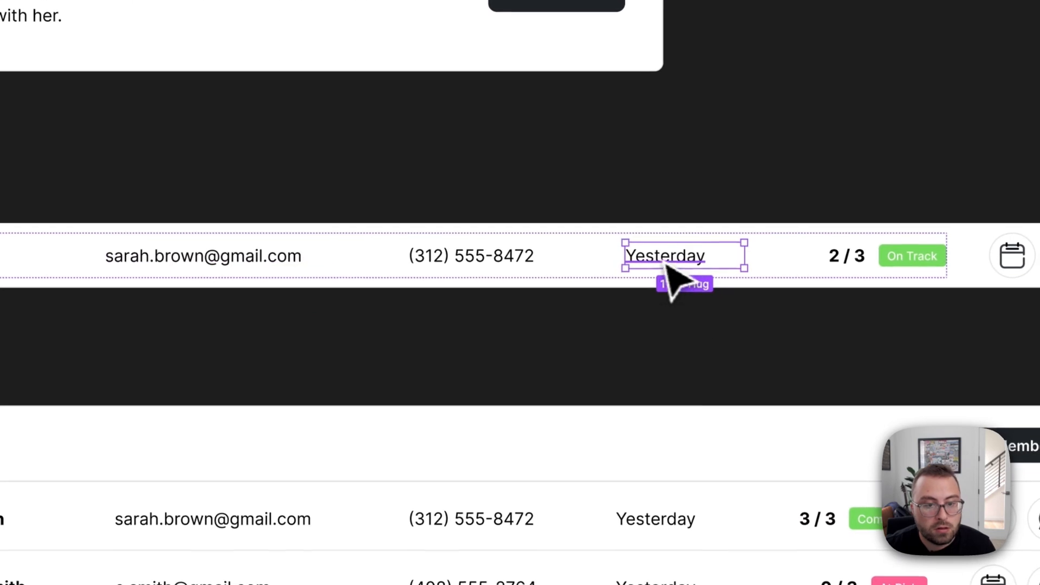
{"action": "left_click_drag", "start_coordinate": [662, 265], "coordinate": [766, 264]}
{"action": "left_click", "coordinate": [303, 212]}
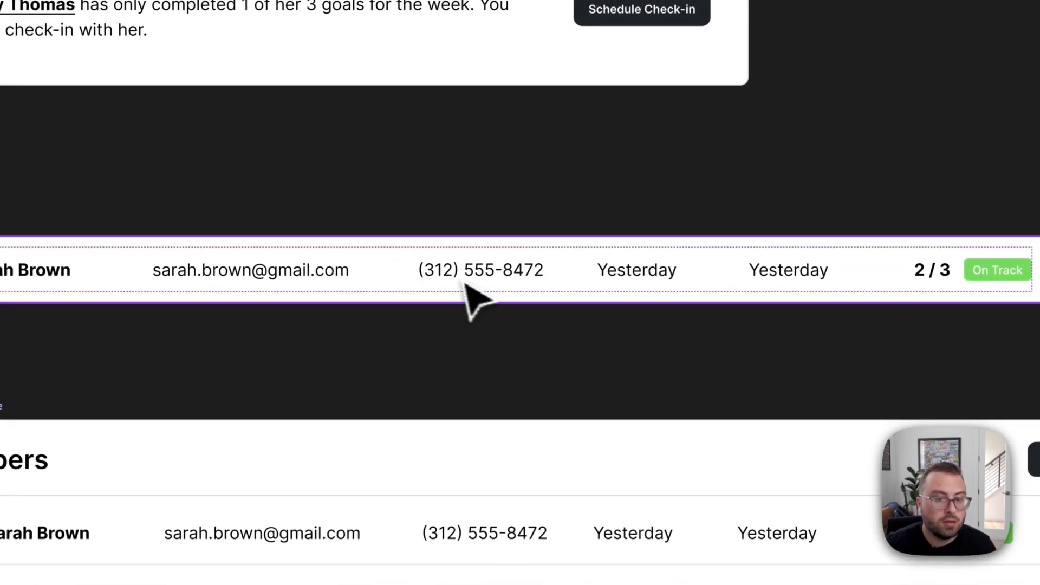
{"action": "left_click", "coordinate": [487, 291]}
{"action": "double_click", "coordinate": [493, 291]}
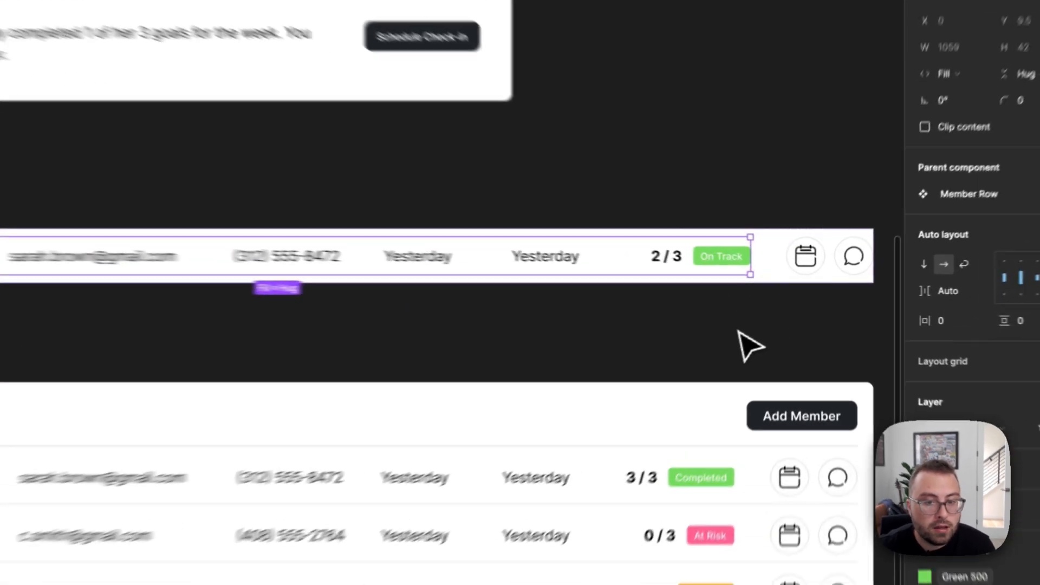
{"action": "left_click", "coordinate": [829, 324]}
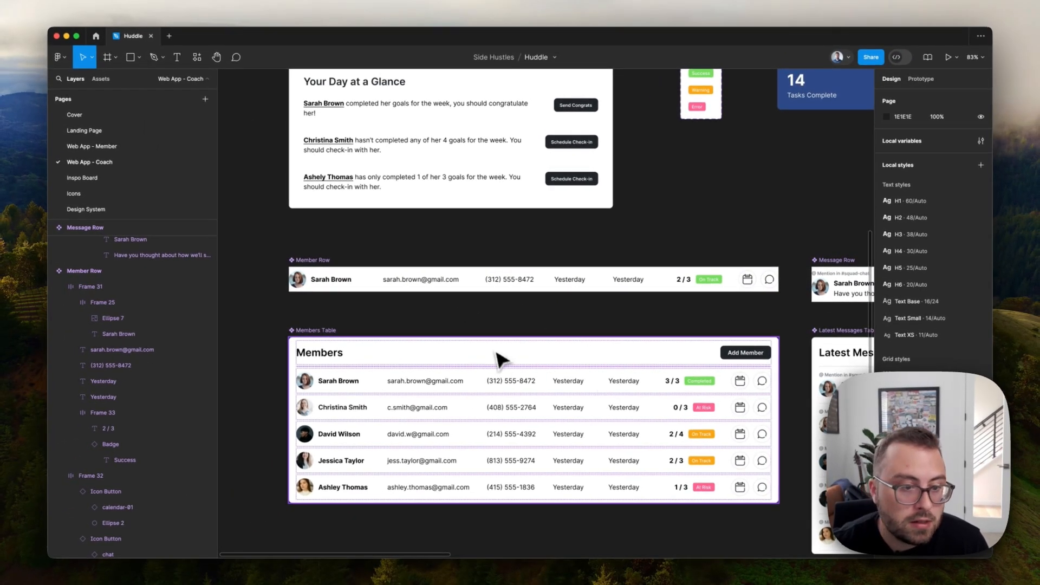
Check the Members table on the homepage and delete the duplicate Yesterday text from the Member Row main component.
{"action": "scroll", "coordinate": [569, 414], "scroll_direction": "right", "scroll_amount": 20}
{"action": "scroll", "coordinate": [569, 415], "scroll_direction": "down", "scroll_amount": 3}
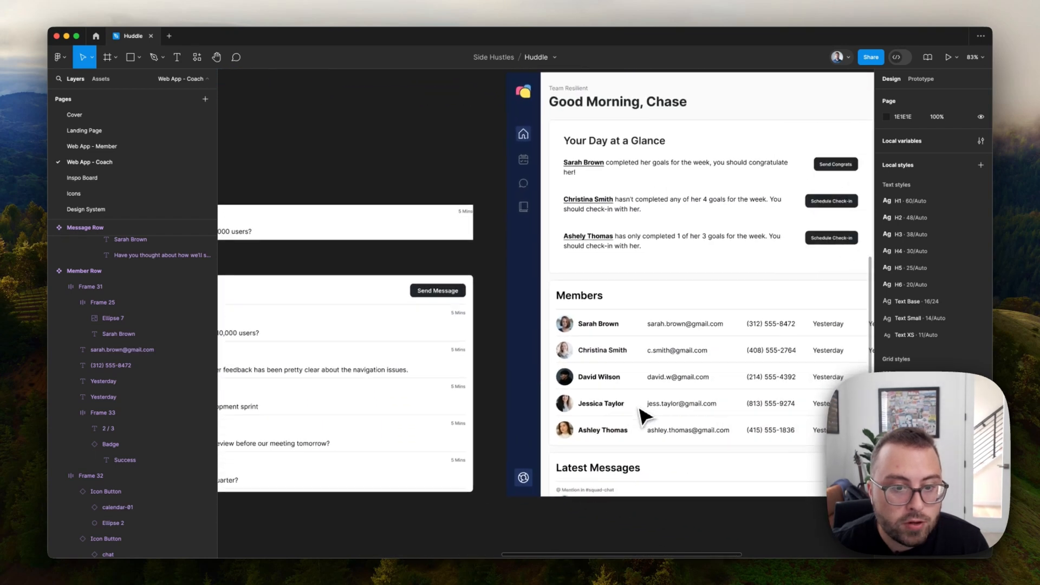
{"action": "scroll", "coordinate": [726, 373], "scroll_direction": "right", "scroll_amount": 10}
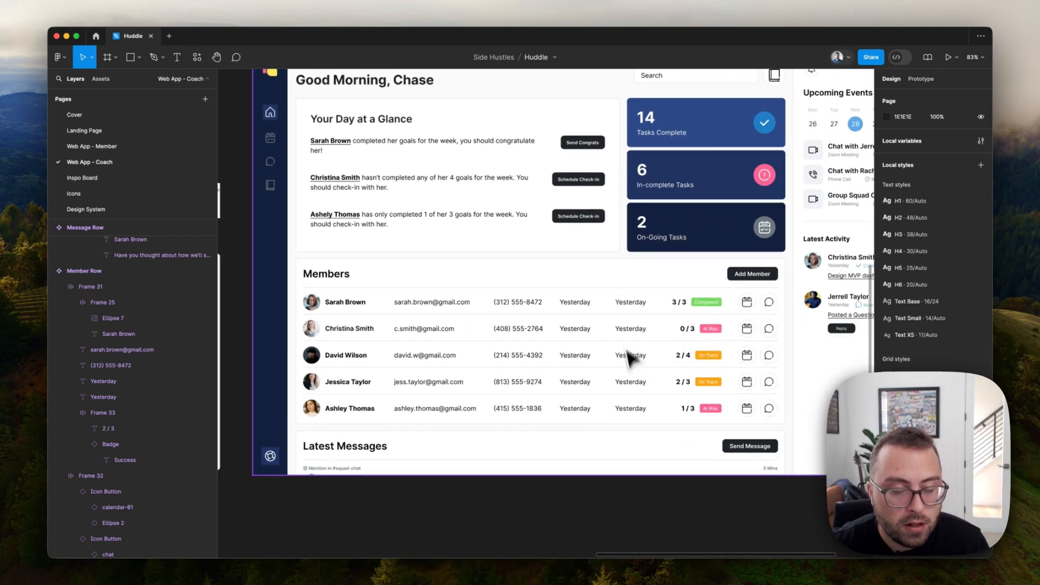
{"action": "scroll", "coordinate": [645, 291], "scroll_direction": "up", "scroll_amount": 1}
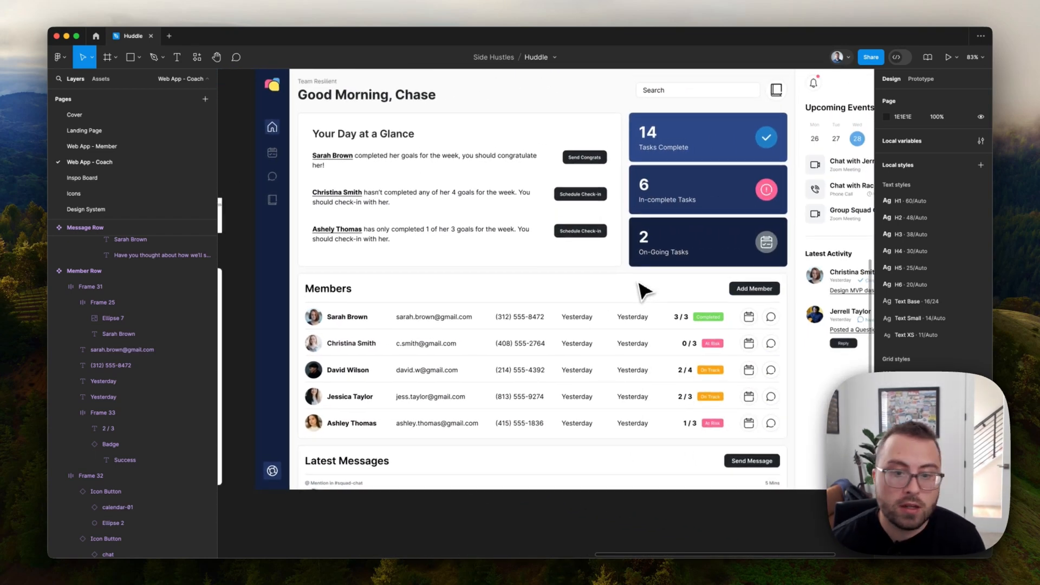
{"action": "scroll", "coordinate": [645, 291], "scroll_direction": "left", "scroll_amount": 15}
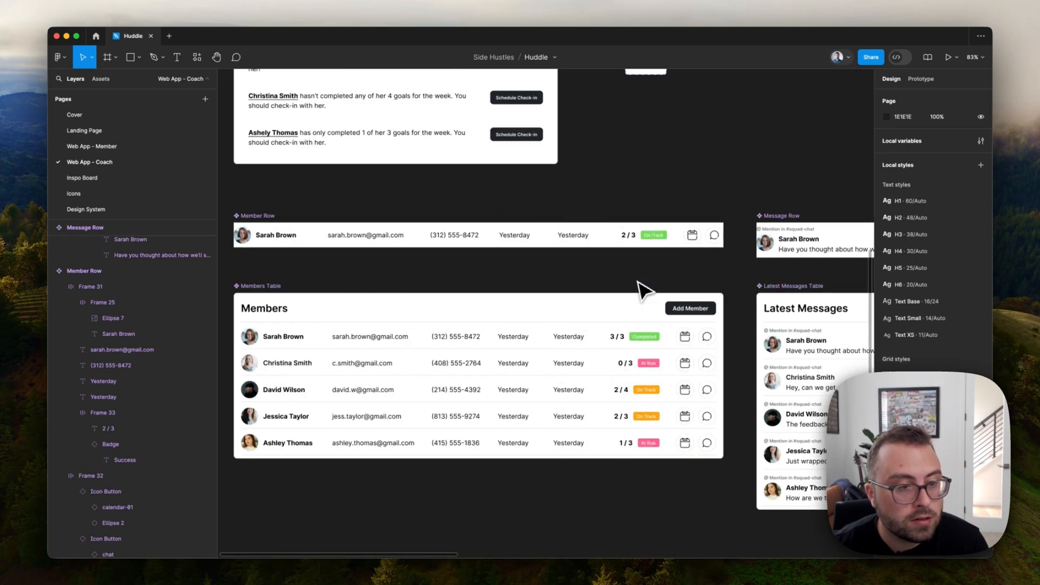
{"action": "left_click", "coordinate": [573, 235]}
{"action": "key", "text": "Delete"}
{"action": "key", "text": "shift+Tab"}
{"action": "key", "text": "shift+Tab"}
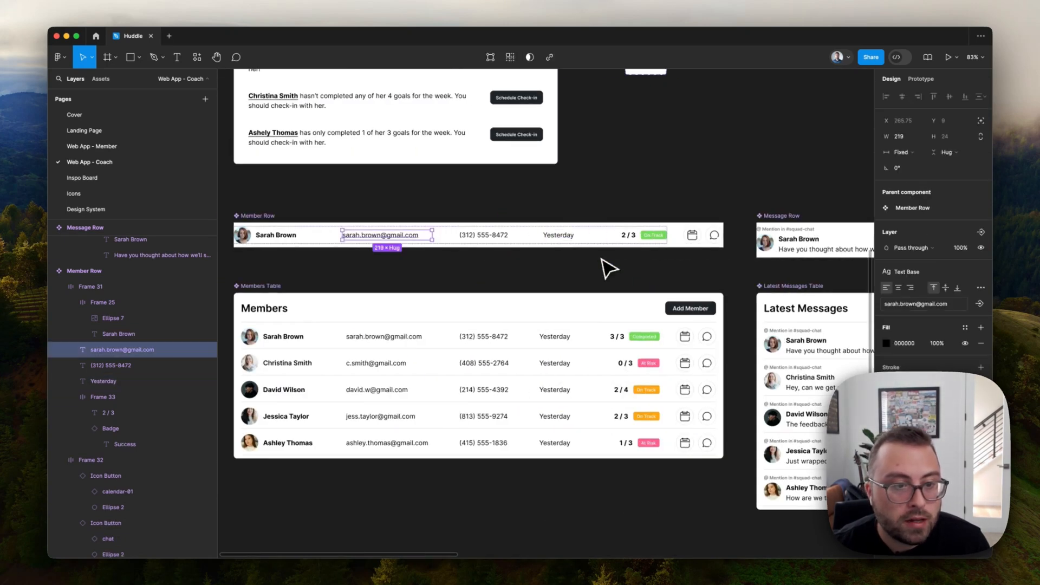
Examine the Success, Warning and Error variants of the Badge component set.
{"action": "scroll", "coordinate": [608, 268], "scroll_direction": "left", "scroll_amount": 3}
{"action": "scroll", "coordinate": [608, 269], "scroll_direction": "up", "scroll_amount": 3}
{"action": "left_click", "coordinate": [616, 243]}
{"action": "scroll", "coordinate": [610, 247], "scroll_direction": "up", "scroll_amount": 5}
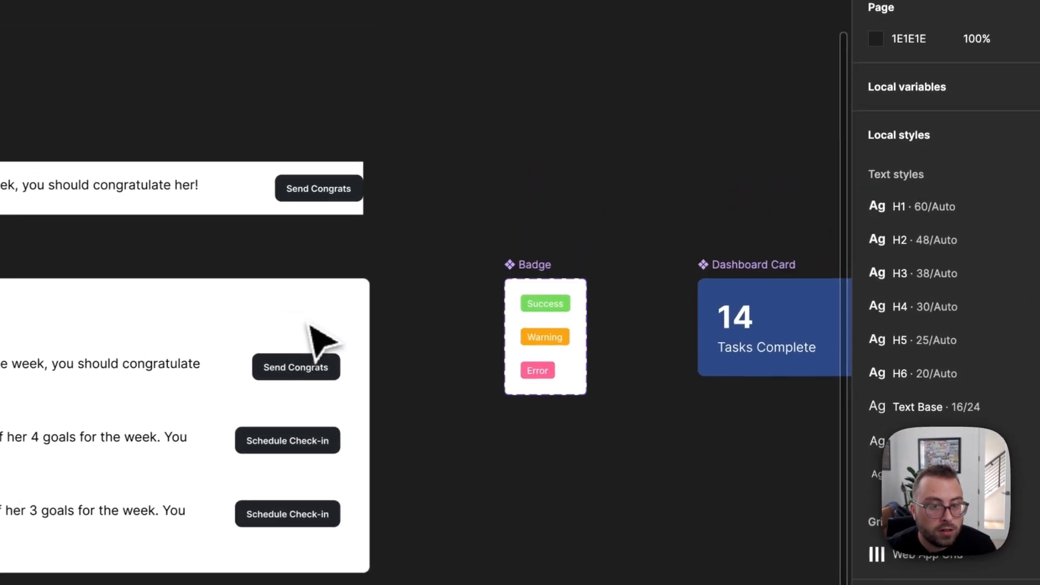
{"action": "scroll", "coordinate": [643, 309], "scroll_direction": "up", "scroll_amount": 5}
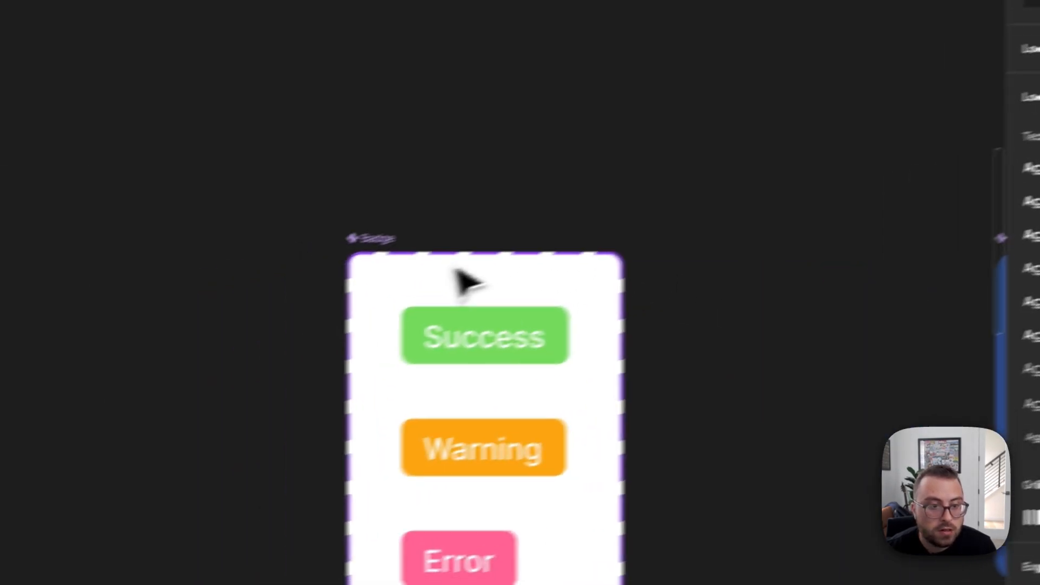
{"action": "key", "text": "ctrl+backslash"}
{"action": "left_click", "coordinate": [382, 374]}
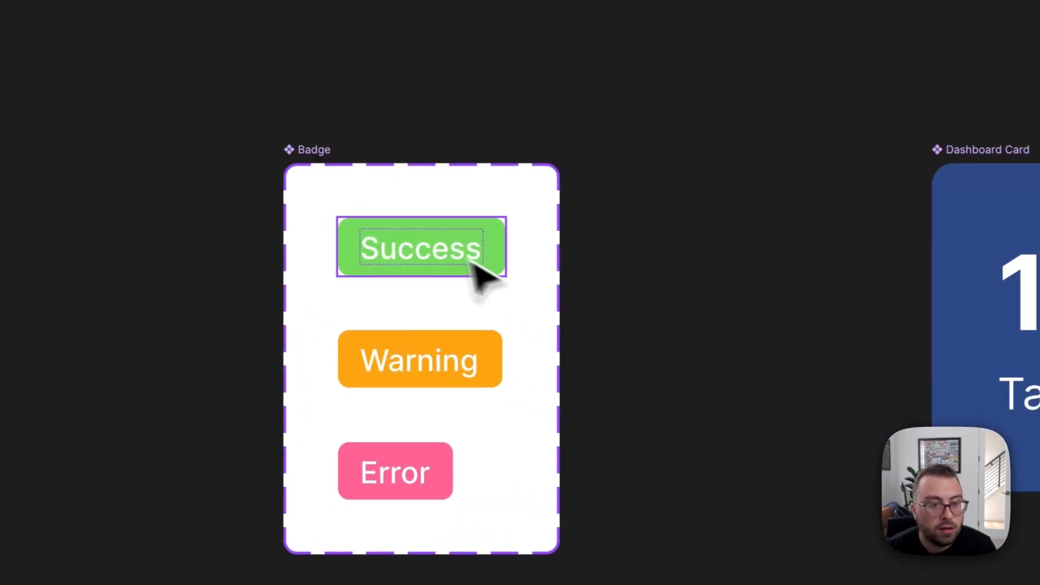
{"action": "left_click", "coordinate": [432, 373]}
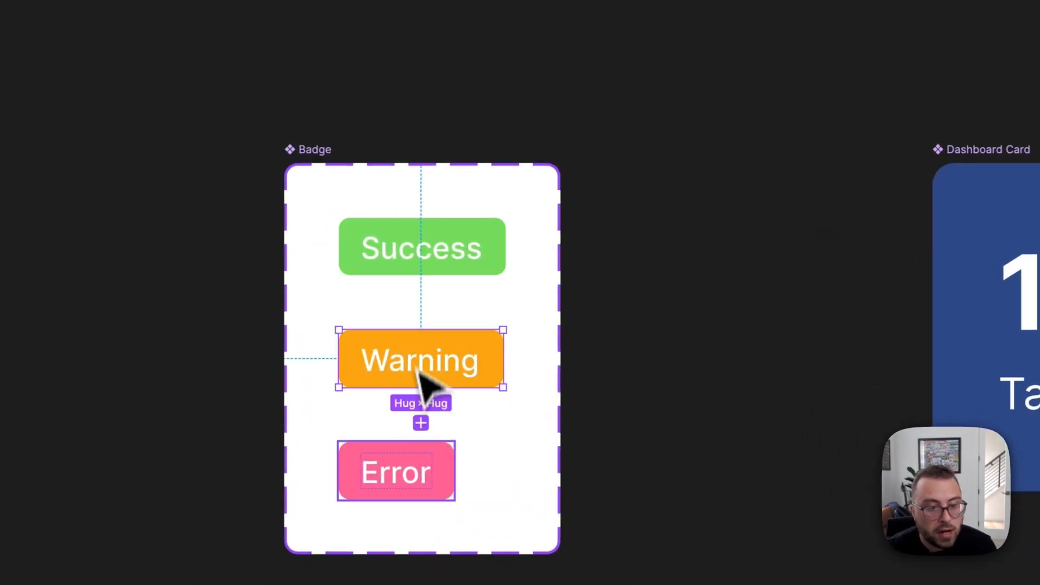
{"action": "left_click", "coordinate": [413, 477]}
{"action": "left_click", "coordinate": [321, 156]}
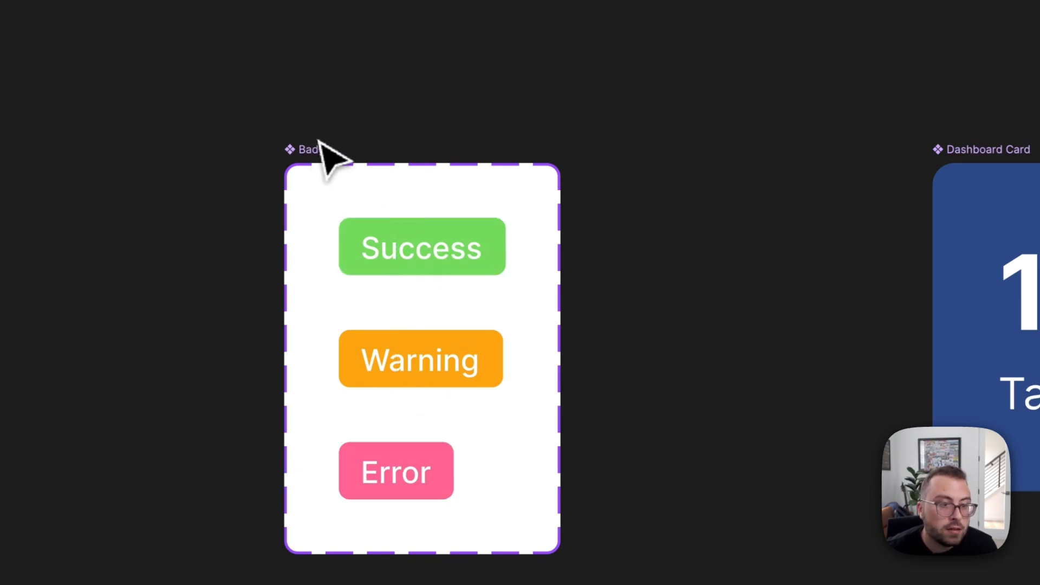
Check how the Success and Warning variants are named inside the Badge component set.
{"action": "left_click", "coordinate": [474, 238]}
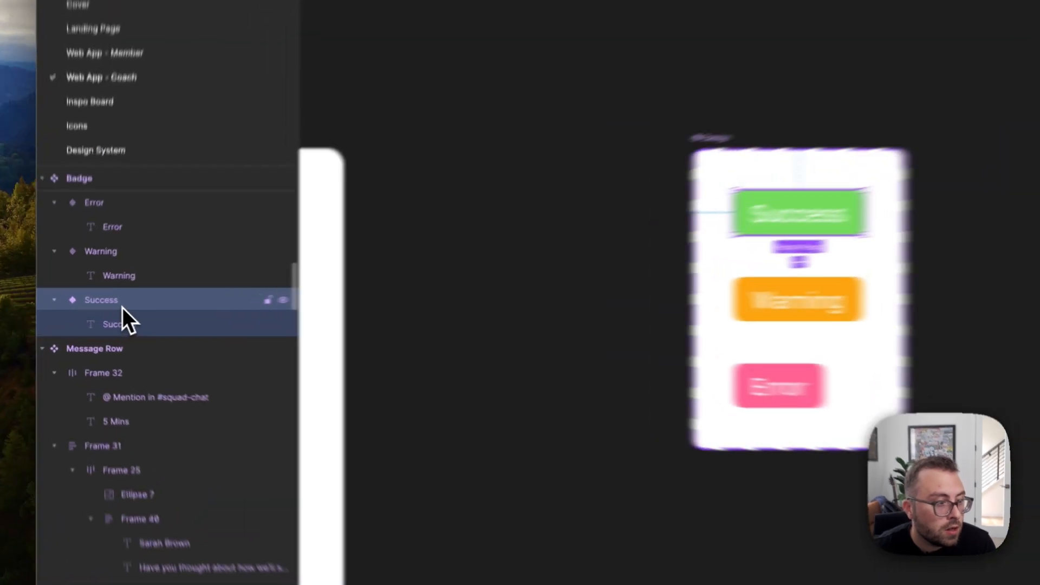
{"action": "double_click", "coordinate": [101, 310]}
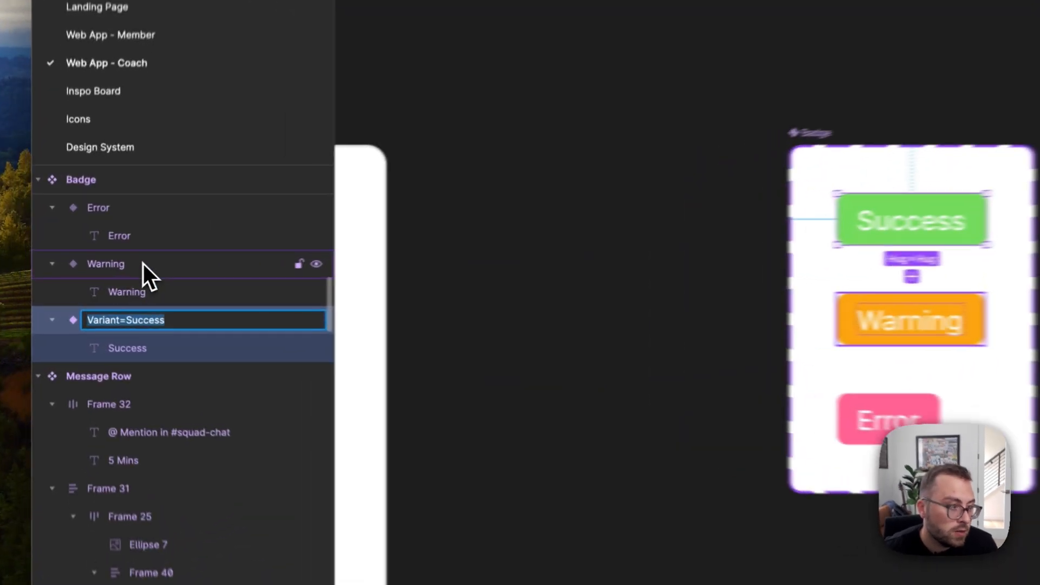
{"action": "double_click", "coordinate": [111, 276]}
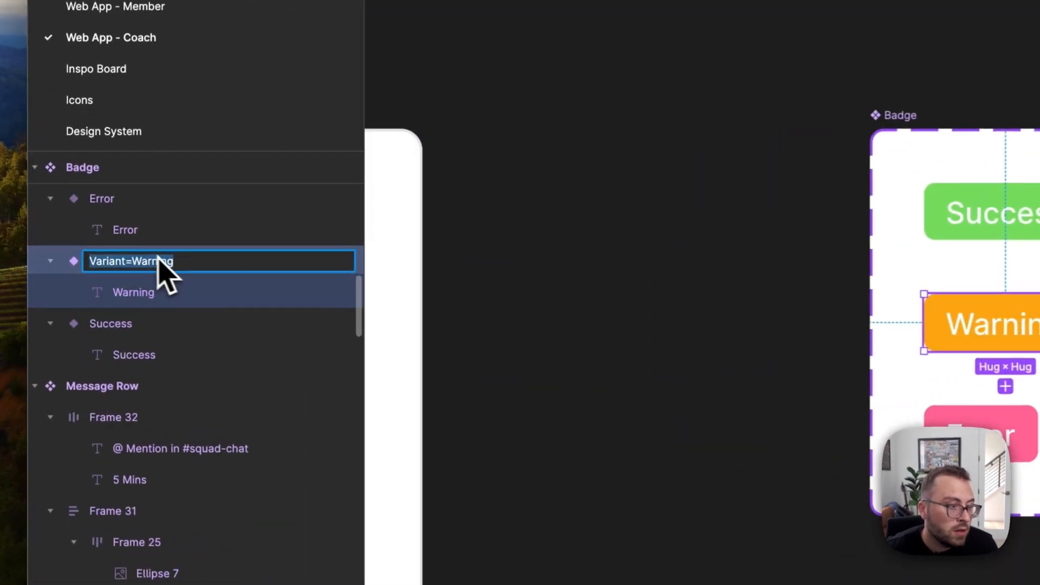
{"action": "left_click", "coordinate": [624, 326]}
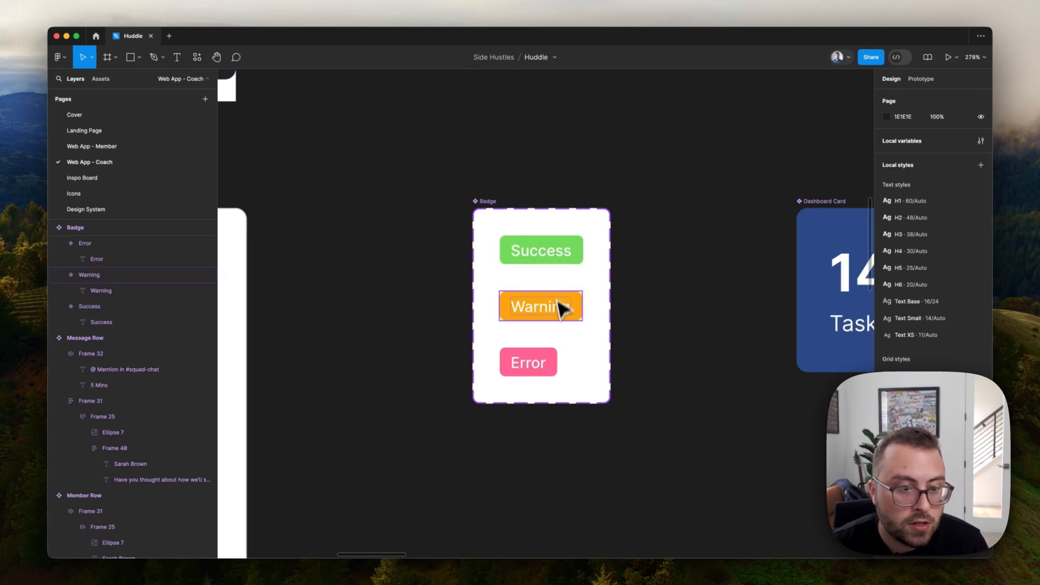
Switch the On Track badge in the third row of the Members Table component to the Success variant.
{"action": "scroll", "coordinate": [493, 328], "scroll_direction": "down", "scroll_amount": 6}
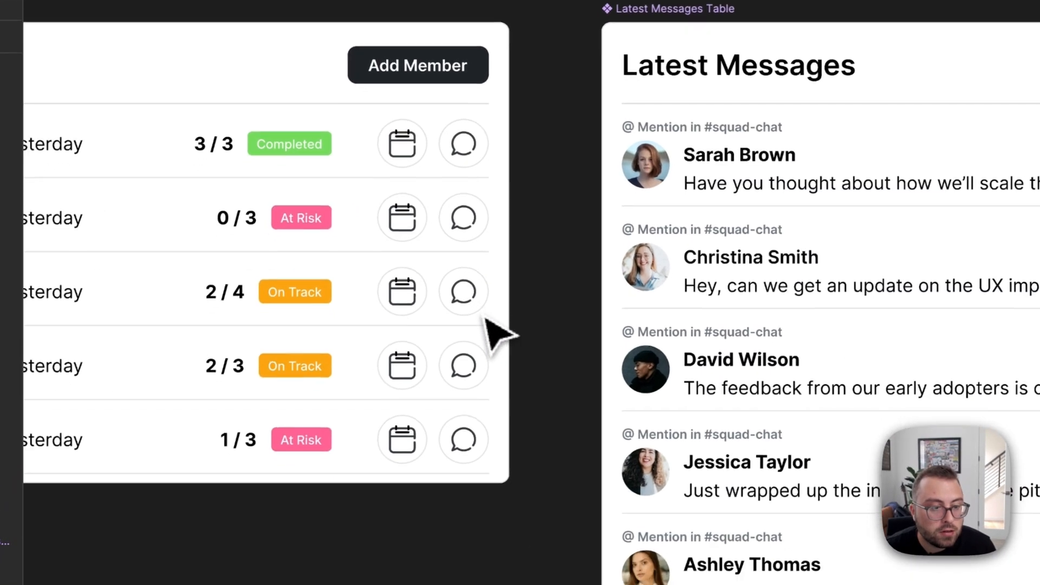
{"action": "scroll", "coordinate": [486, 319], "scroll_direction": "left", "scroll_amount": 3}
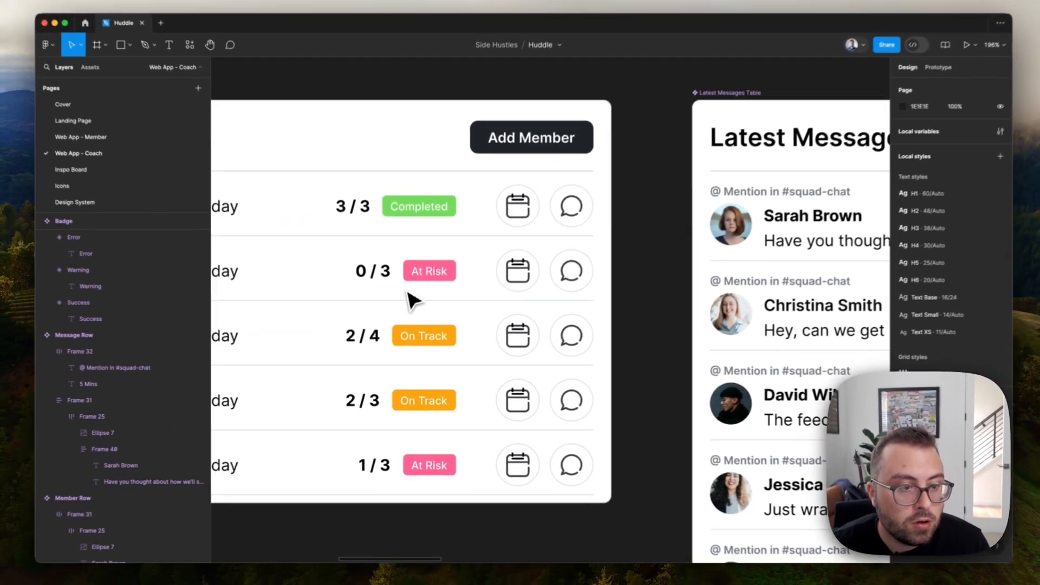
{"action": "scroll", "coordinate": [410, 303], "scroll_direction": "left", "scroll_amount": 5}
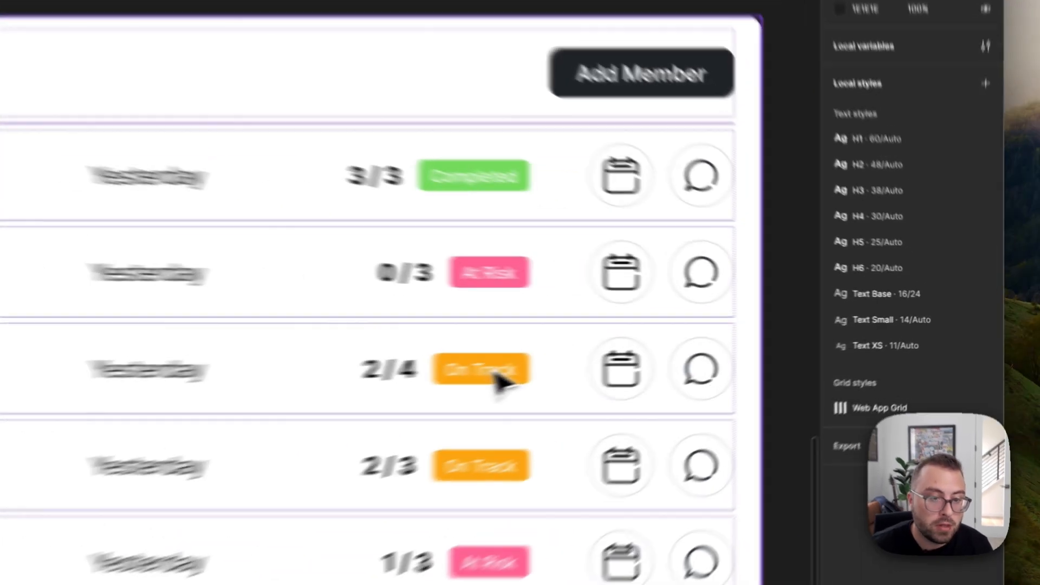
{"action": "left_click", "coordinate": [665, 355]}
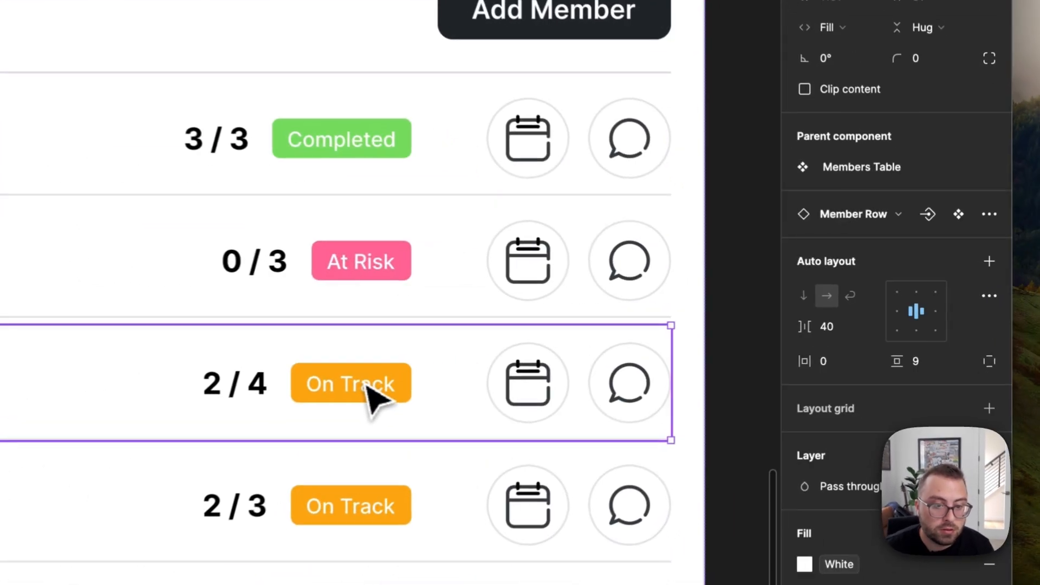
{"action": "double_click", "coordinate": [665, 355]}
{"action": "left_click", "coordinate": [354, 386]}
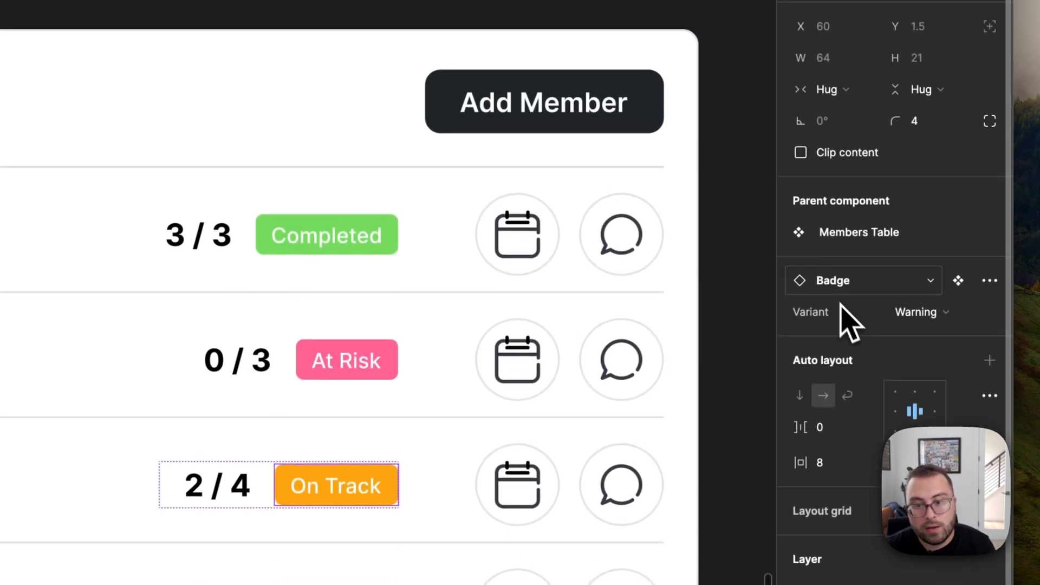
{"action": "left_click", "coordinate": [939, 315]}
{"action": "left_click", "coordinate": [887, 336]}
{"action": "left_click", "coordinate": [915, 316]}
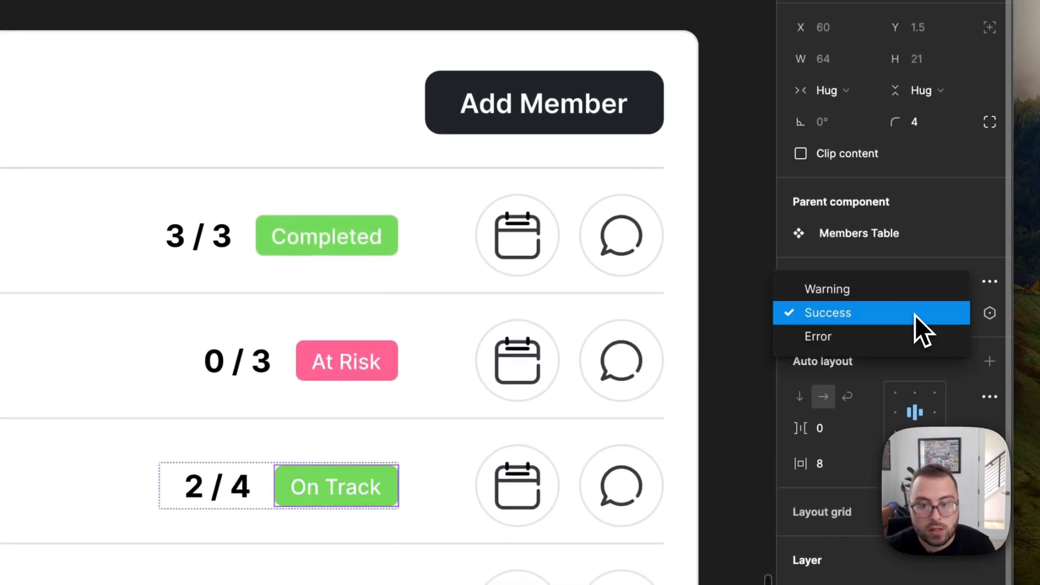
Try the Error and Success variants on the third row's badge, undo the last change and clear the selection.
{"action": "left_click", "coordinate": [906, 335]}
{"action": "left_click", "coordinate": [916, 319]}
{"action": "left_click", "coordinate": [916, 286]}
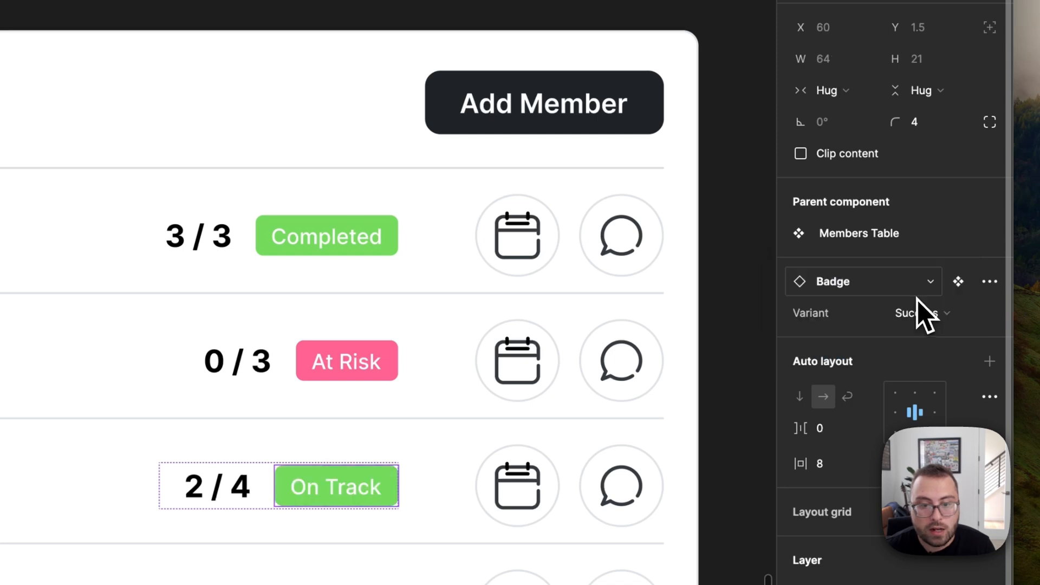
{"action": "left_click", "coordinate": [921, 314]}
{"action": "left_click", "coordinate": [916, 296]}
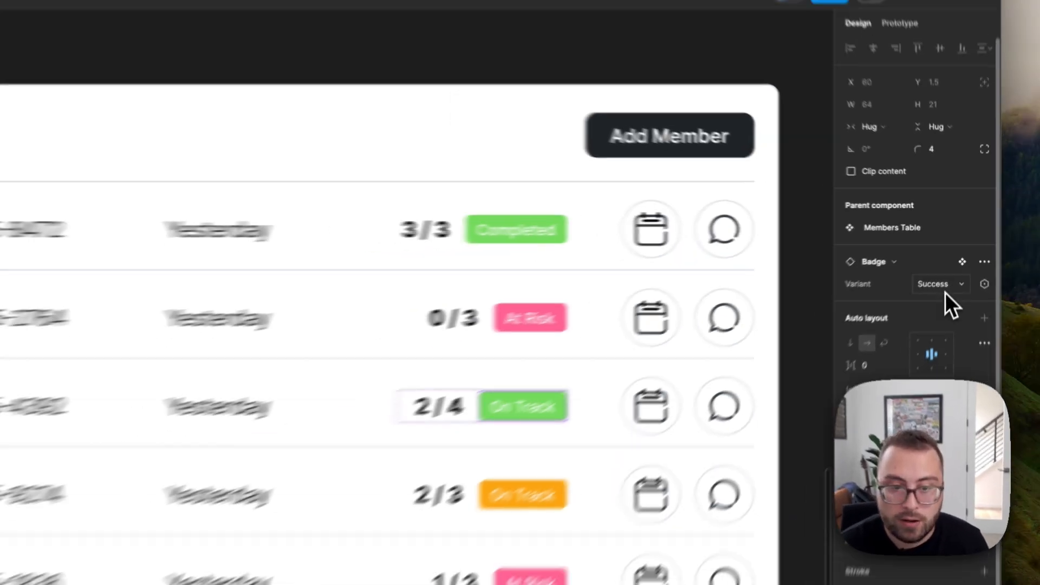
{"action": "left_click", "coordinate": [927, 313]}
{"action": "left_click", "coordinate": [906, 335]}
{"action": "left_click", "coordinate": [928, 313]}
{"action": "left_click", "coordinate": [915, 286]}
{"action": "key", "text": "super+z"}
{"action": "left_click", "coordinate": [856, 293]}
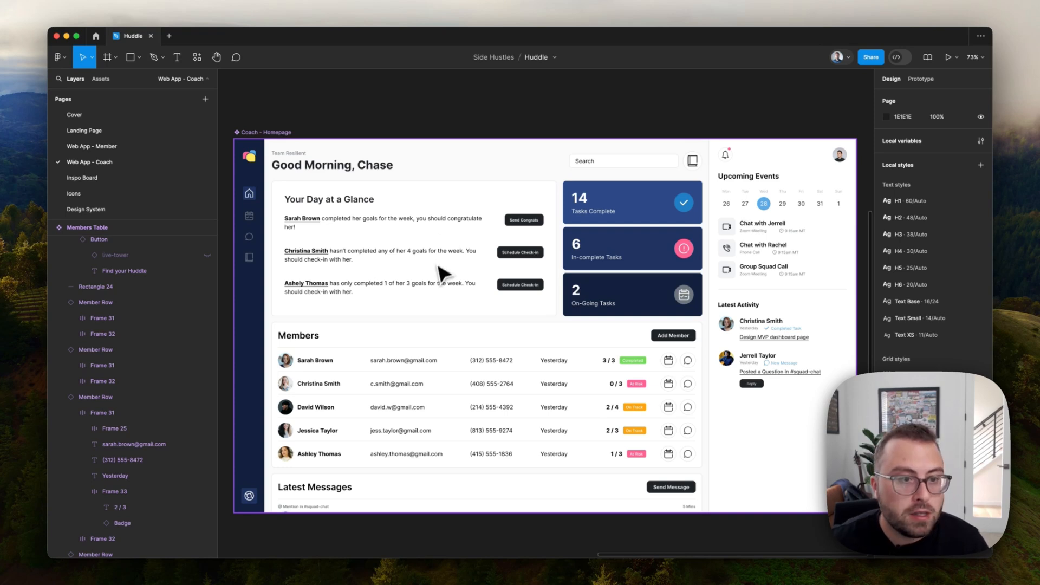
Review the Key Actions for Coach Dashboard list in Frame 15 above the Coach - Homepage frame.
{"action": "scroll", "coordinate": [570, 266], "scroll_direction": "up", "scroll_amount": 10}
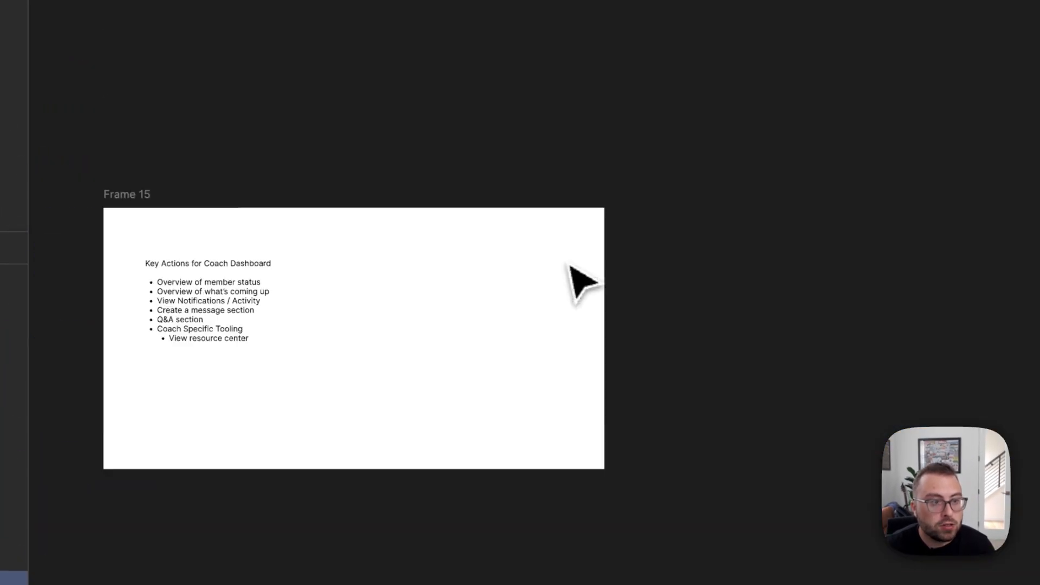
{"action": "scroll", "coordinate": [564, 267], "scroll_direction": "down", "scroll_amount": 4}
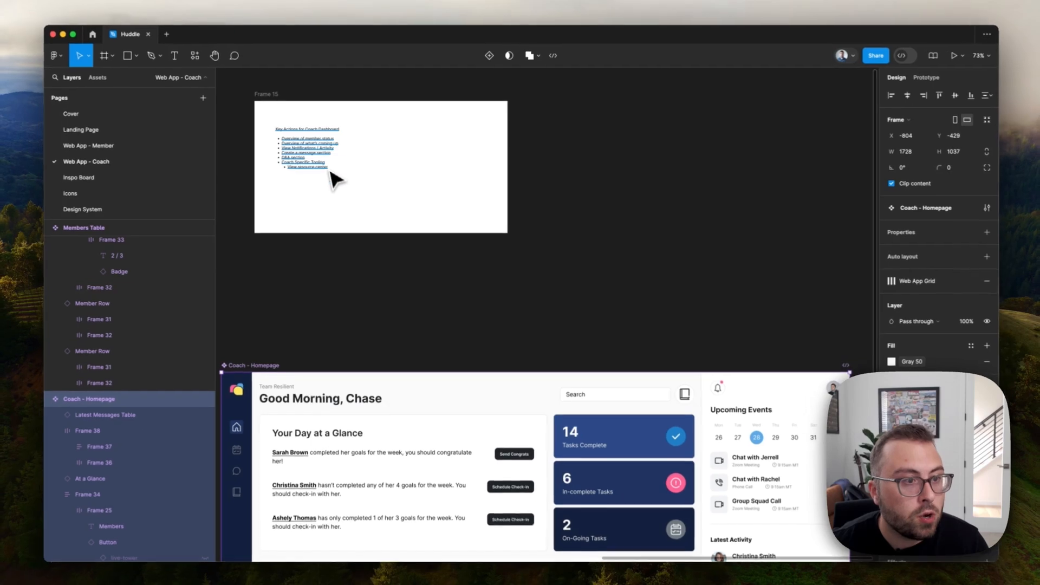
{"action": "scroll", "coordinate": [327, 163], "scroll_direction": "down", "scroll_amount": 2}
{"action": "scroll", "coordinate": [328, 159], "scroll_direction": "down", "scroll_amount": 5}
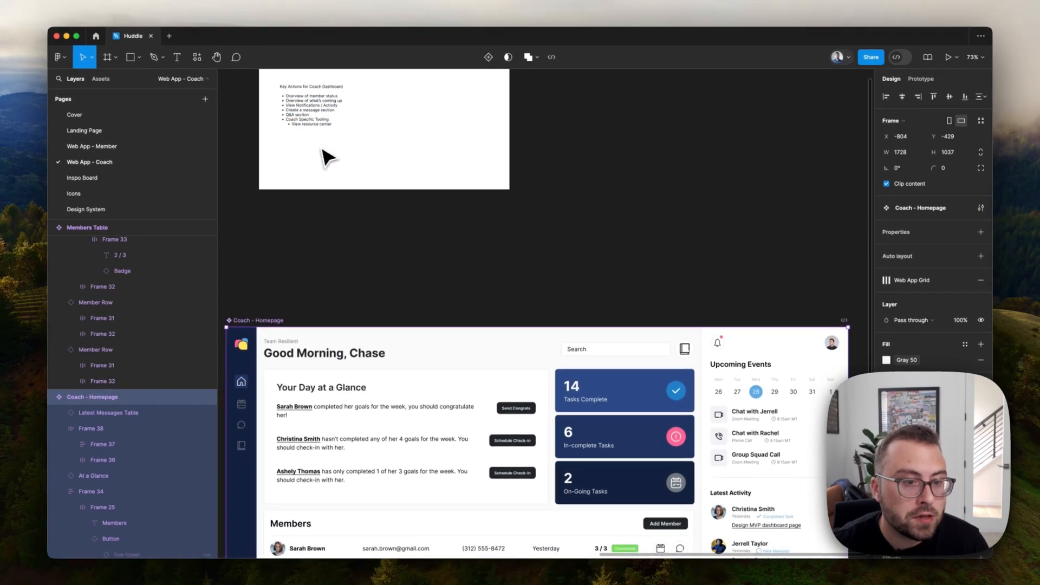
{"action": "scroll", "coordinate": [327, 158], "scroll_direction": "down", "scroll_amount": 3}
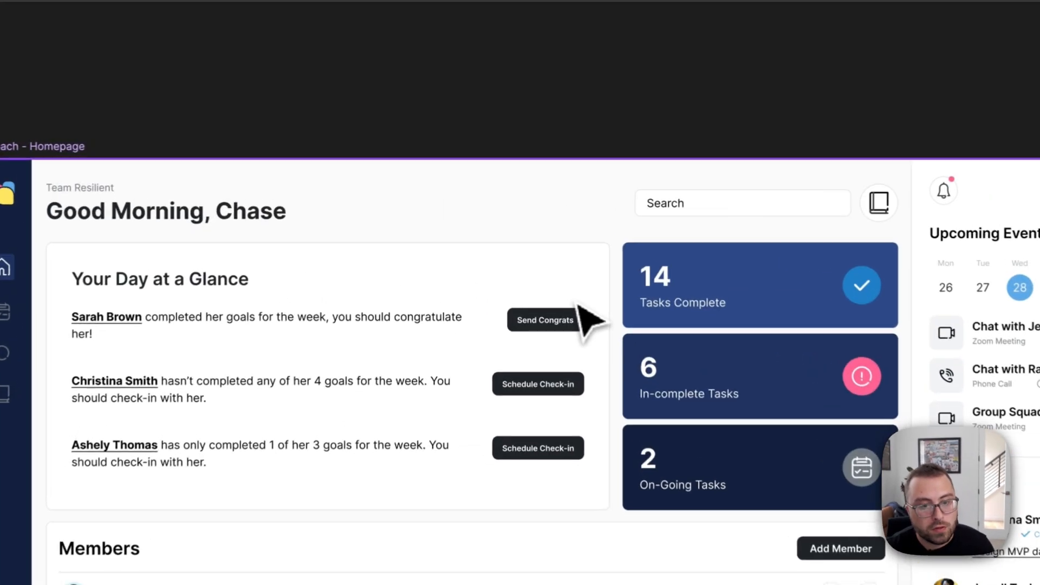
Compare the homepage's At a Glance section and stacked task cards with the Key Actions list in Frame 15.
{"action": "left_click", "coordinate": [477, 296]}
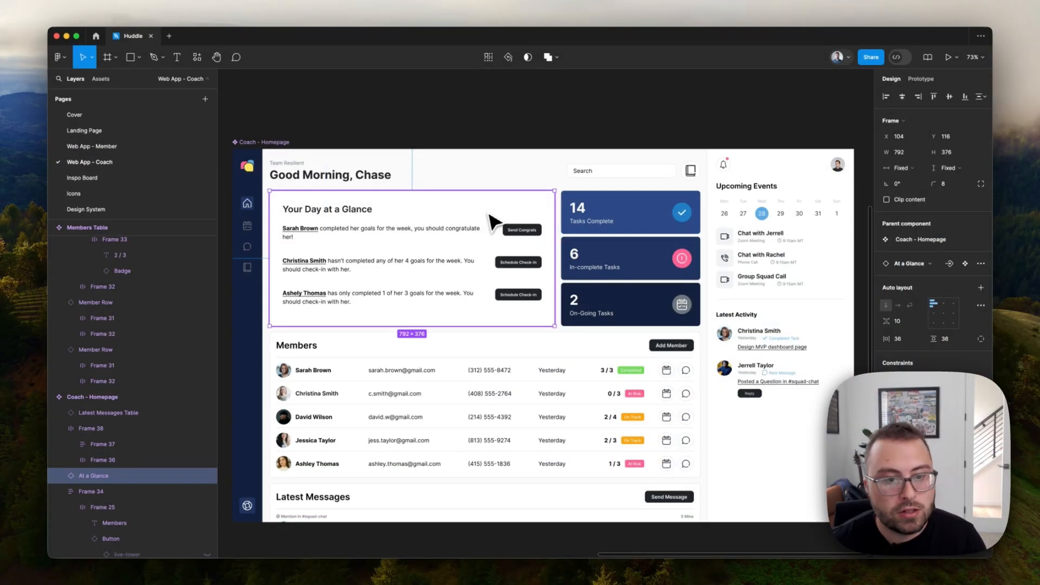
{"action": "left_click", "coordinate": [609, 228]}
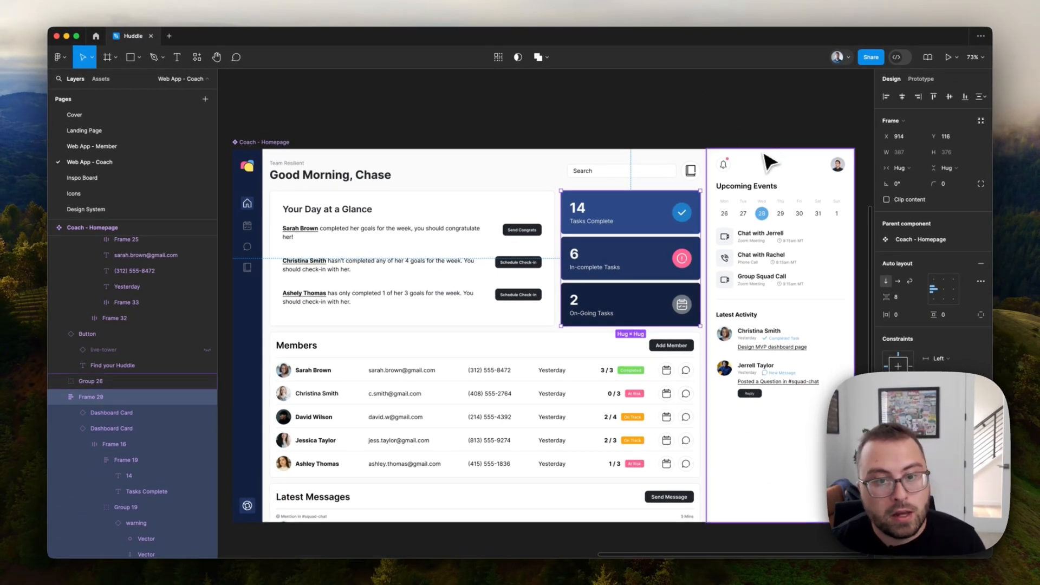
{"action": "scroll", "coordinate": [690, 152], "scroll_direction": "up", "scroll_amount": 3}
{"action": "scroll", "coordinate": [690, 152], "scroll_direction": "up", "scroll_amount": 5}
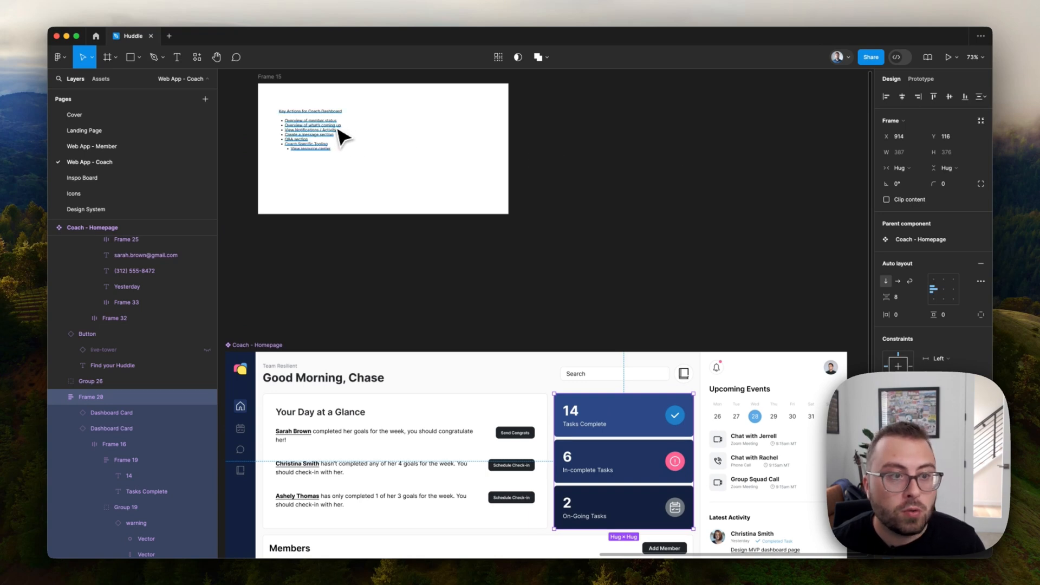
{"action": "scroll", "coordinate": [344, 138], "scroll_direction": "down", "scroll_amount": 1}
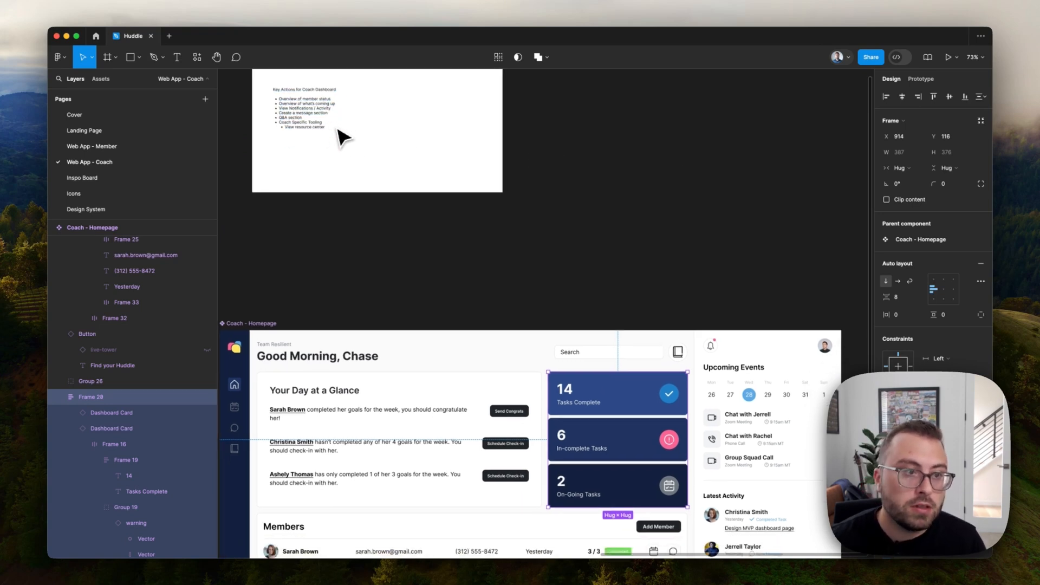
{"action": "scroll", "coordinate": [332, 121], "scroll_direction": "down", "scroll_amount": 1}
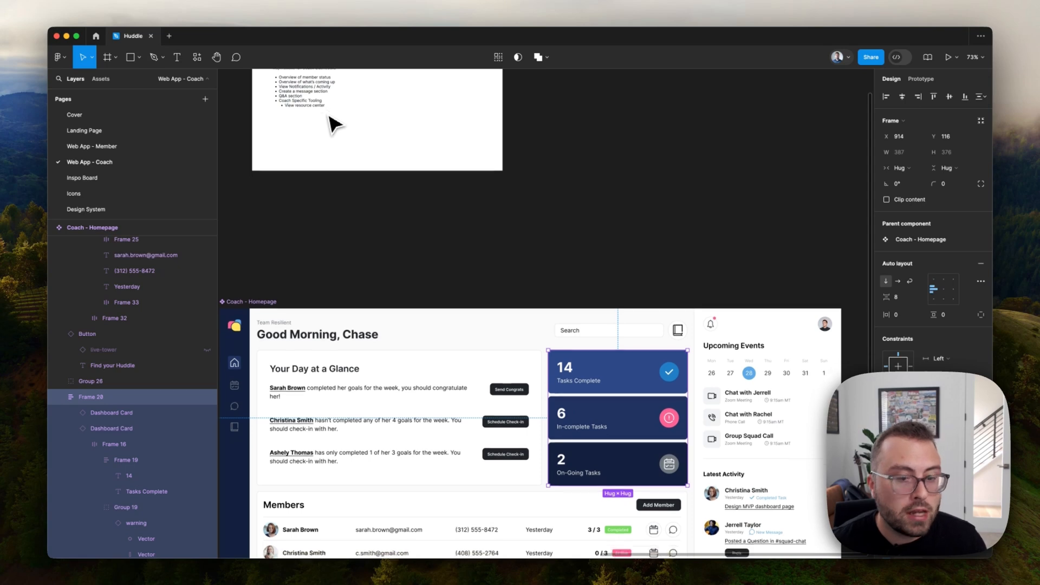
{"action": "scroll", "coordinate": [332, 120], "scroll_direction": "down", "scroll_amount": 5}
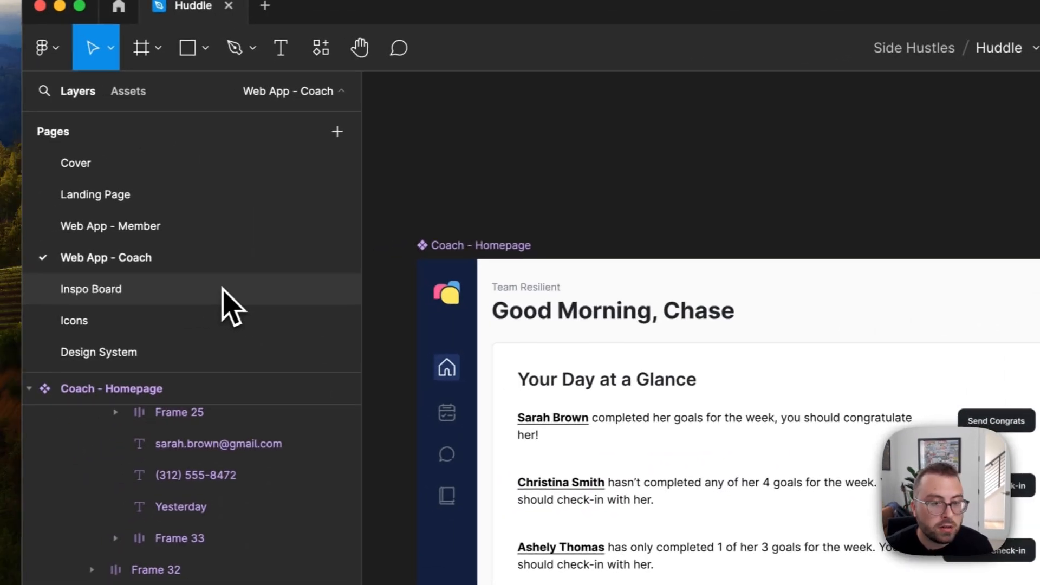
Browse the dashboard references on the Inspo Board page, including the health dashboard with the Activity sidebar.
{"action": "left_click", "coordinate": [223, 288]}
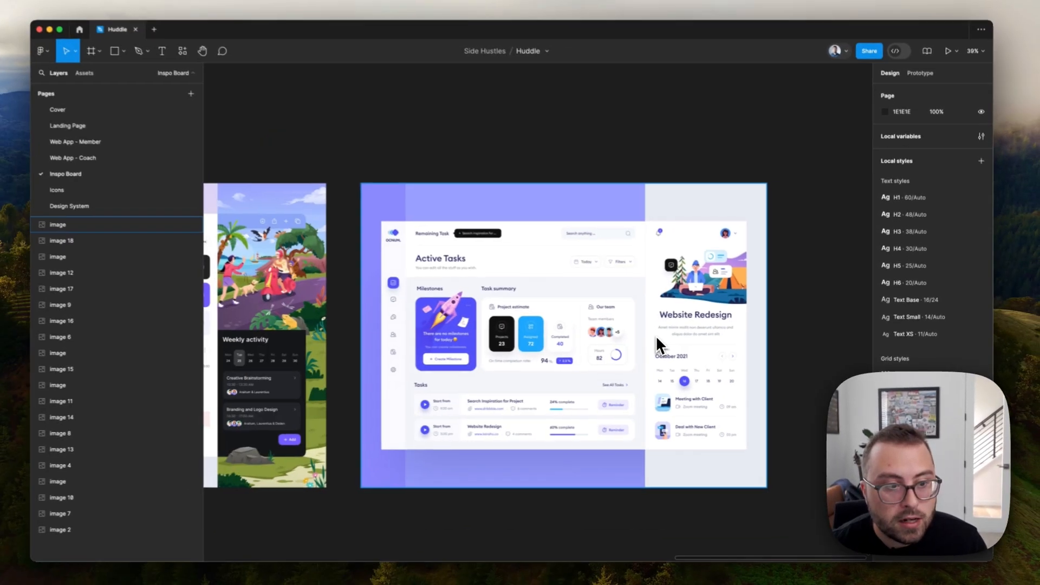
{"action": "scroll", "coordinate": [660, 339], "scroll_direction": "right", "scroll_amount": 10}
{"action": "scroll", "coordinate": [661, 339], "scroll_direction": "left", "scroll_amount": 8}
{"action": "scroll", "coordinate": [443, 317], "scroll_direction": "up", "scroll_amount": 3}
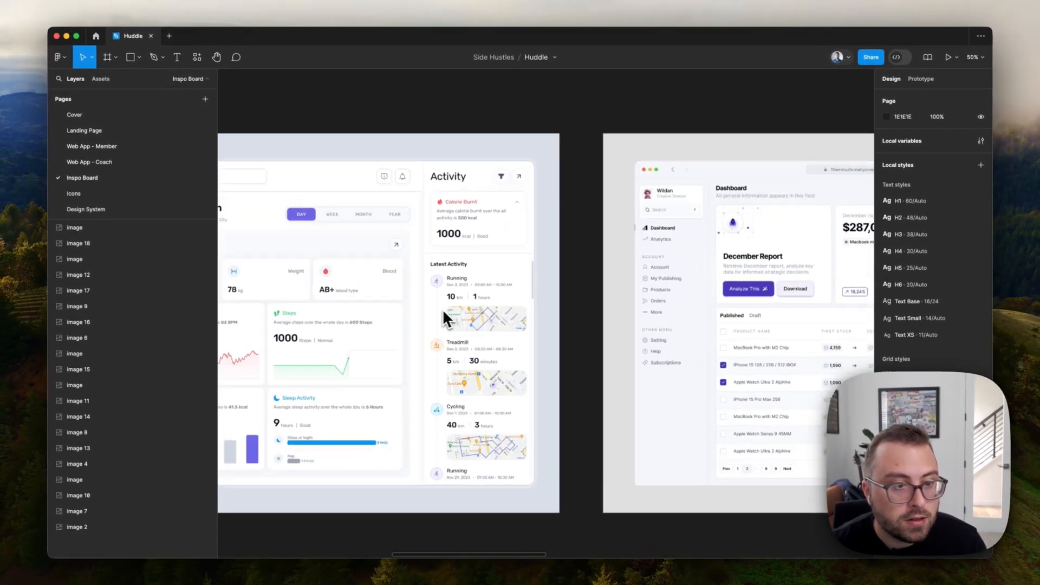
{"action": "scroll", "coordinate": [443, 312], "scroll_direction": "left", "scroll_amount": 4}
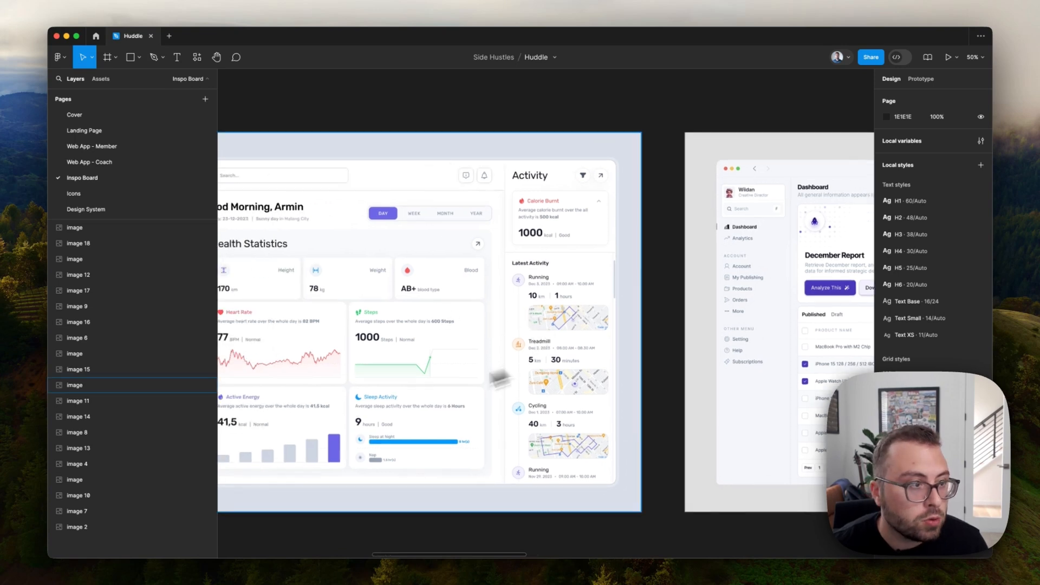
Return to the Web App - Coach page and examine the homepage's Upcoming Events and Latest Activity sections.
{"action": "left_click", "coordinate": [98, 162]}
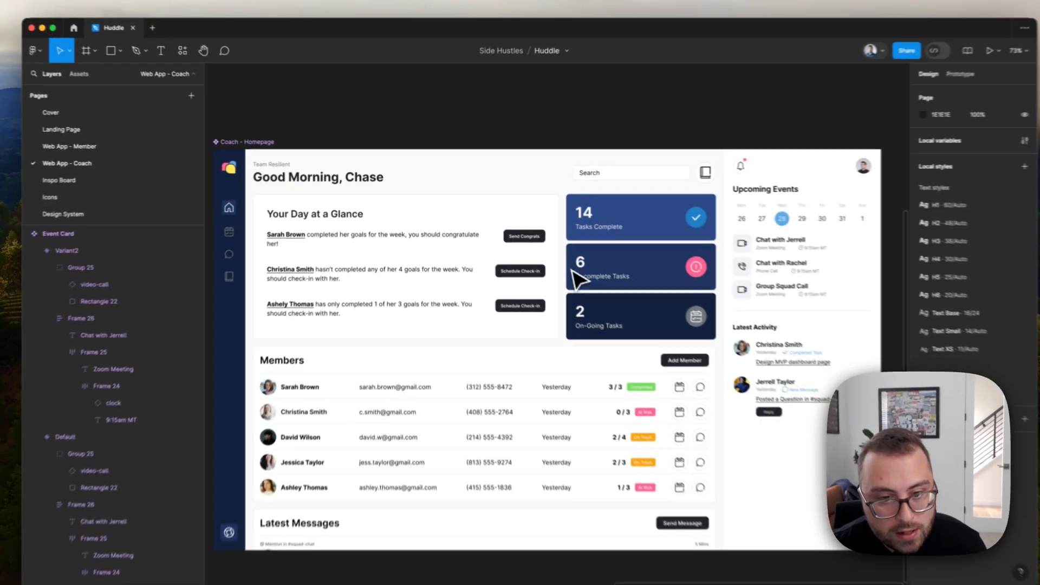
{"action": "scroll", "coordinate": [718, 256], "scroll_direction": "up", "scroll_amount": 5}
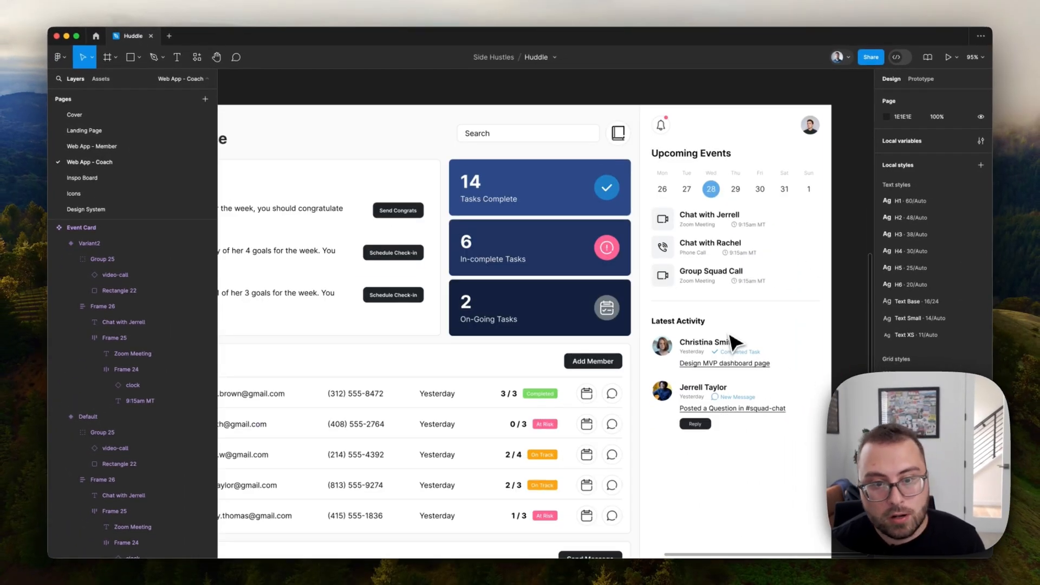
{"action": "left_click", "coordinate": [713, 194]}
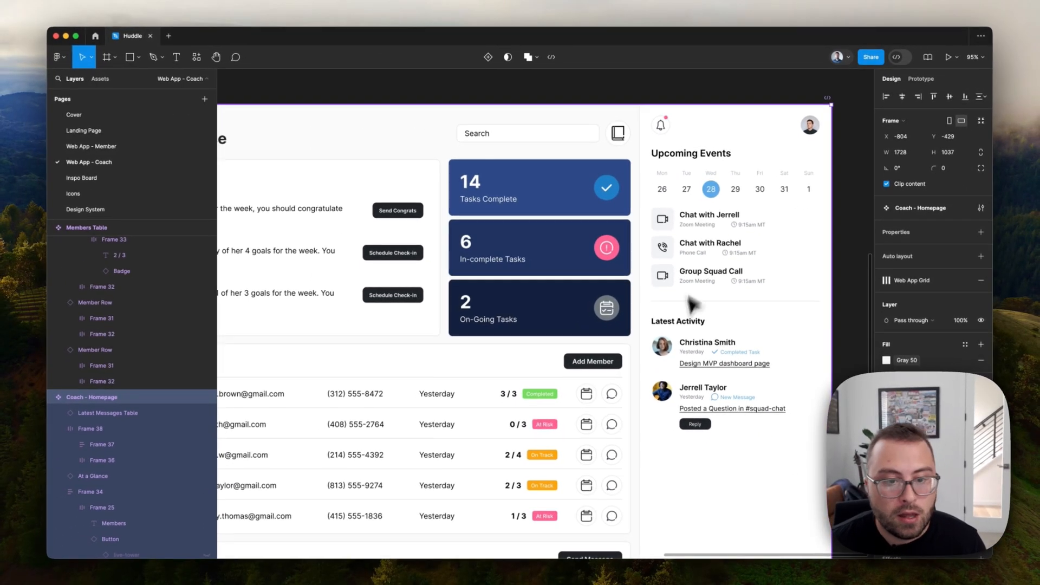
{"action": "scroll", "coordinate": [696, 288], "scroll_direction": "down", "scroll_amount": 2}
{"action": "scroll", "coordinate": [737, 341], "scroll_direction": "down", "scroll_amount": 2}
{"action": "scroll", "coordinate": [736, 342], "scroll_direction": "right", "scroll_amount": 1}
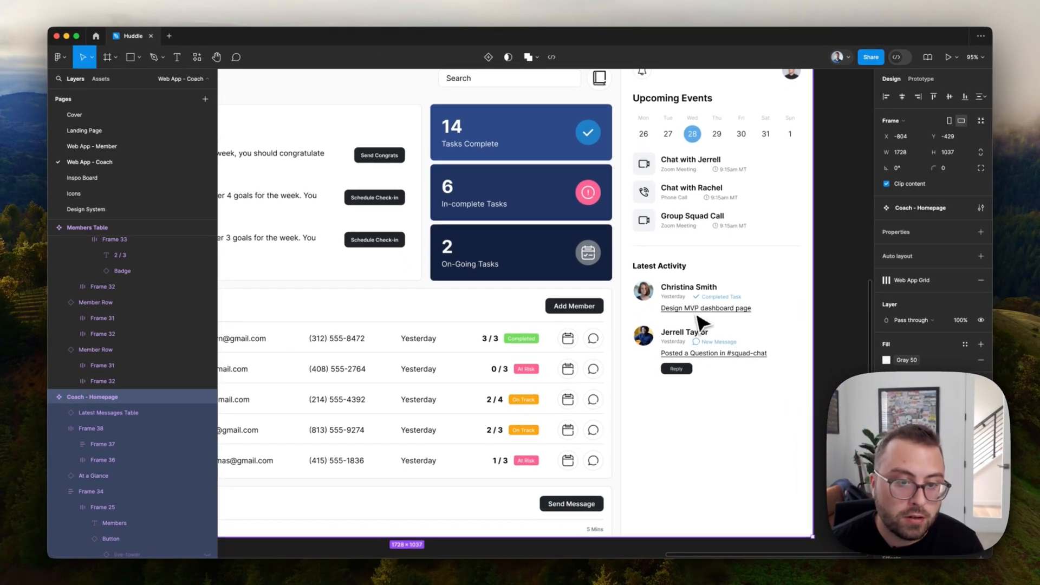
Examine the homepage's Latest Activity section and the Members table's last-activity, goal progress and status badge columns.
{"action": "scroll", "coordinate": [716, 306], "scroll_direction": "up", "scroll_amount": 1}
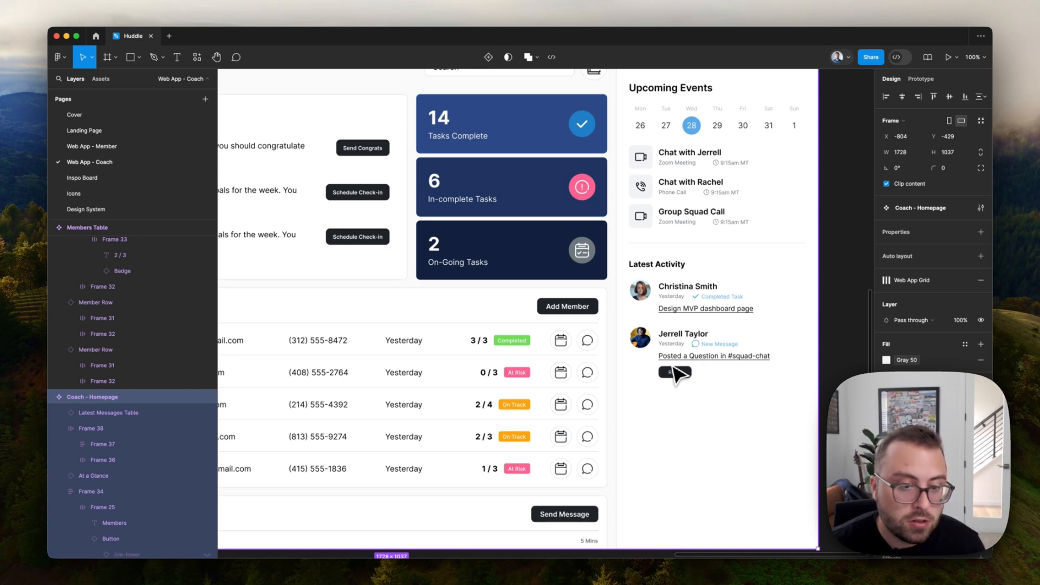
{"action": "scroll", "coordinate": [466, 279], "scroll_direction": "left", "scroll_amount": 5}
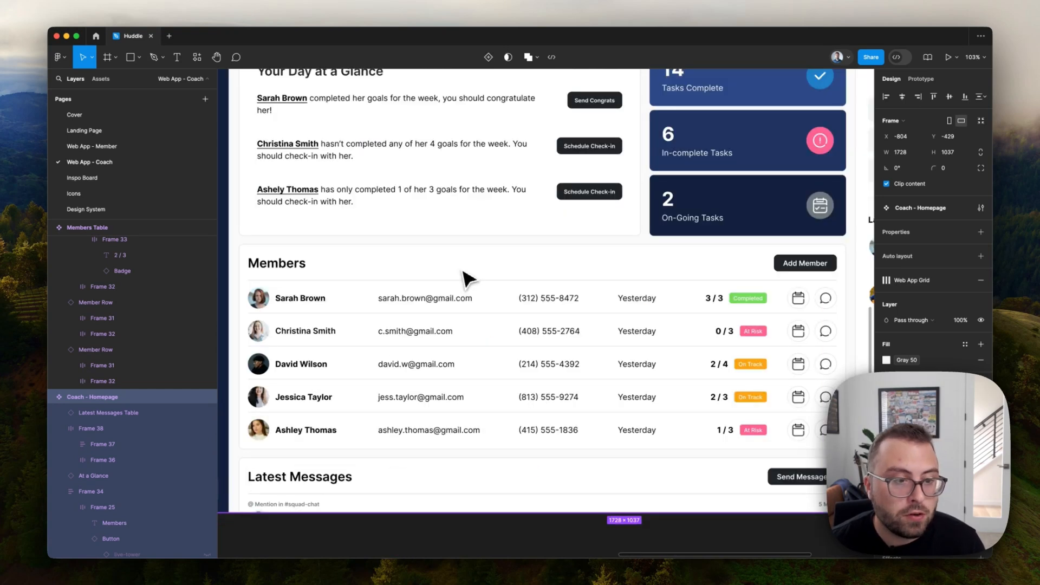
{"action": "scroll", "coordinate": [466, 279], "scroll_direction": "right", "scroll_amount": 1}
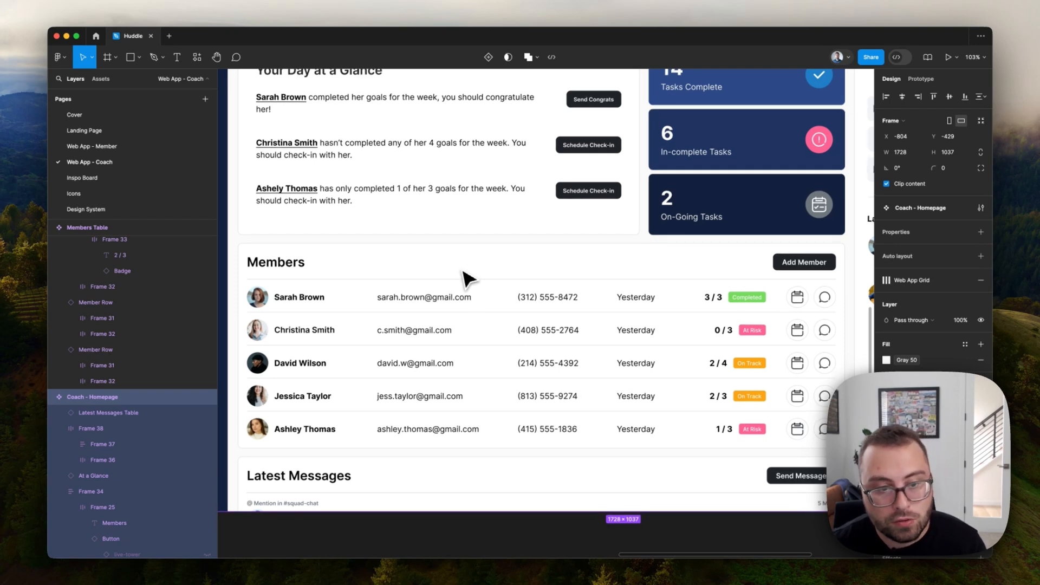
{"action": "scroll", "coordinate": [466, 279], "scroll_direction": "down", "scroll_amount": 2}
{"action": "scroll", "coordinate": [466, 279], "scroll_direction": "left", "scroll_amount": 1}
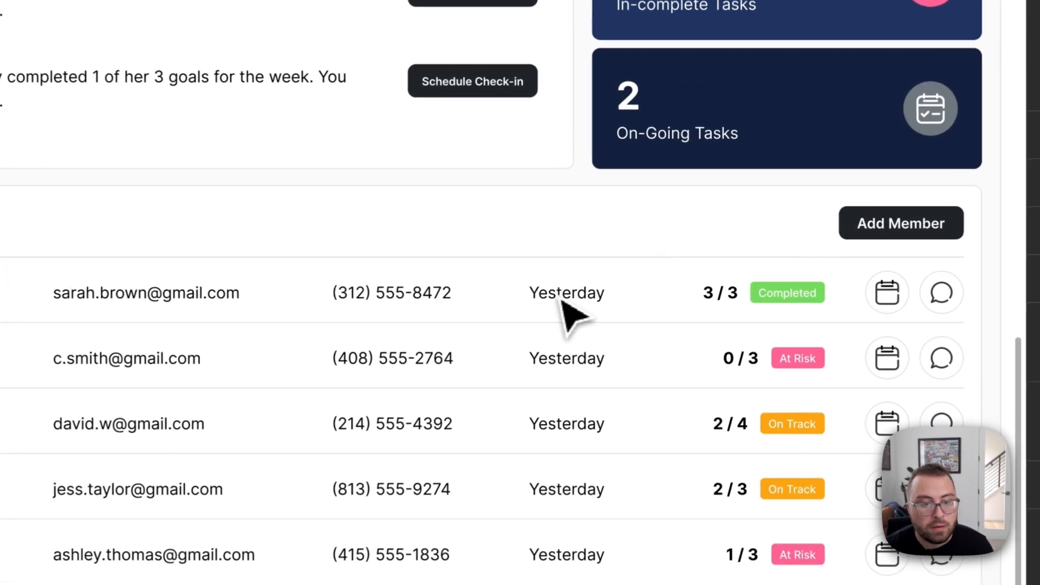
{"action": "left_click", "coordinate": [646, 292]}
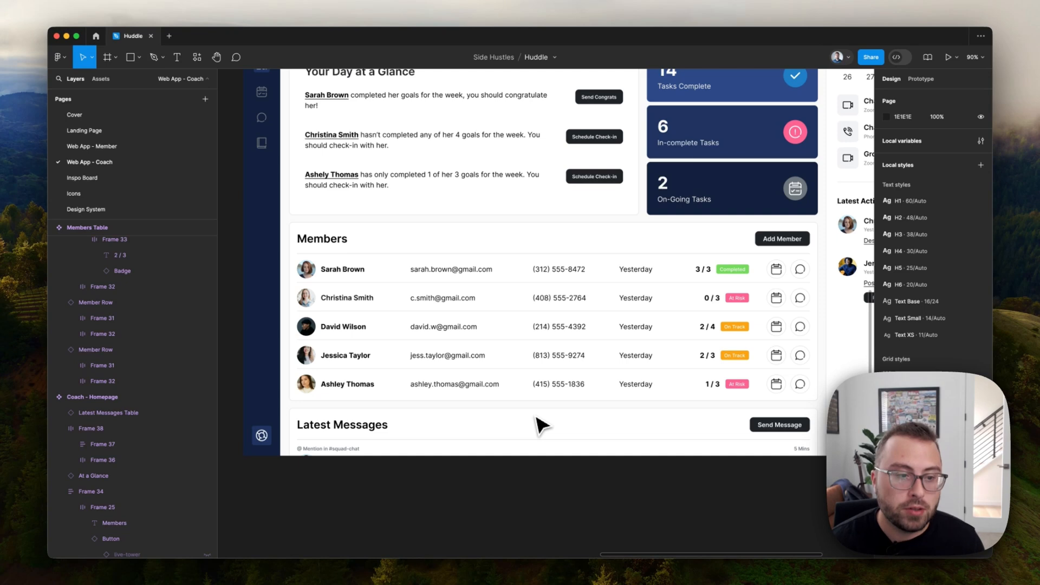
Examine the Message Row and Latest Messages Table components beside the Coach - Homepage frame.
{"action": "scroll", "coordinate": [542, 425], "scroll_direction": "left", "scroll_amount": 10}
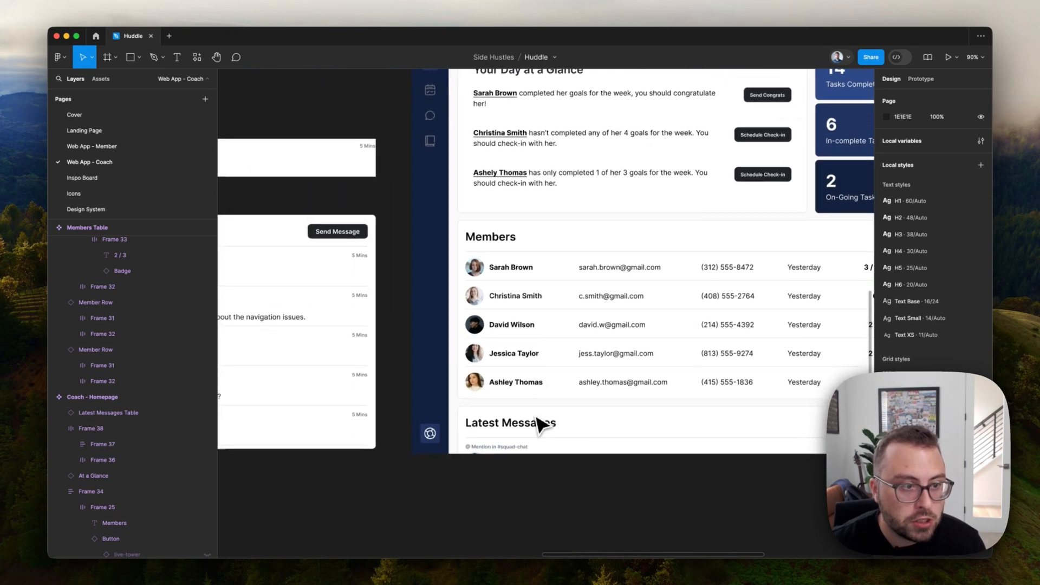
{"action": "scroll", "coordinate": [539, 425], "scroll_direction": "up", "scroll_amount": 3}
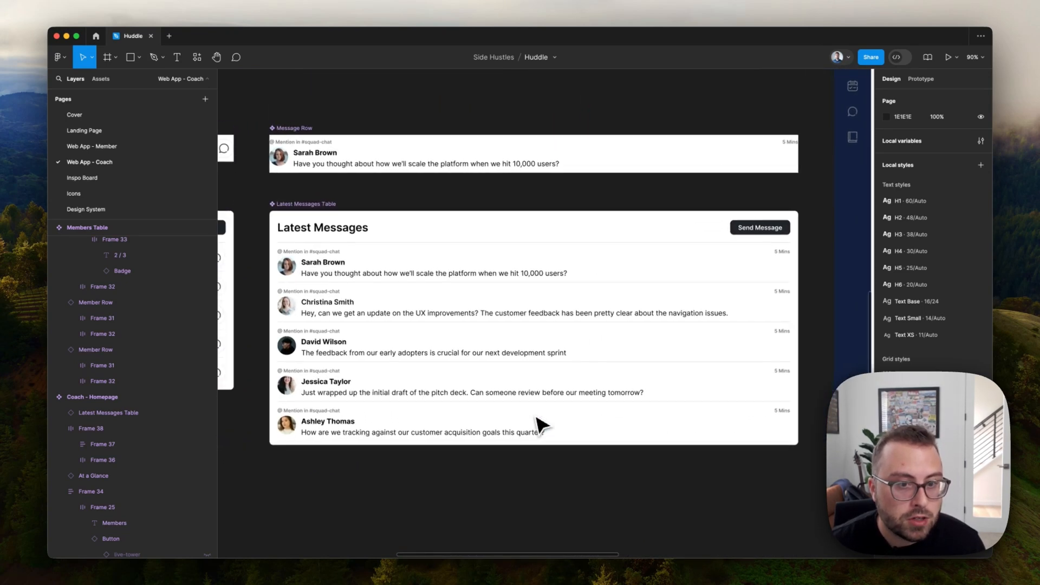
{"action": "scroll", "coordinate": [589, 330], "scroll_direction": "left", "scroll_amount": 1}
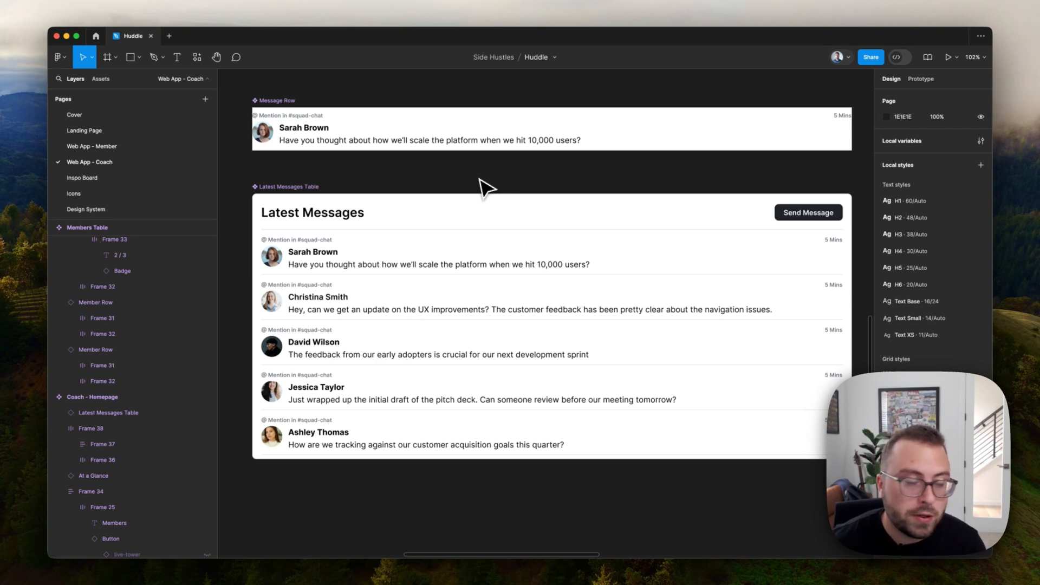
Compare the Key Actions list in Frame 15 with the homepage's header, including the search field and resource center icon.
{"action": "scroll", "coordinate": [479, 179], "scroll_direction": "down", "scroll_amount": 8}
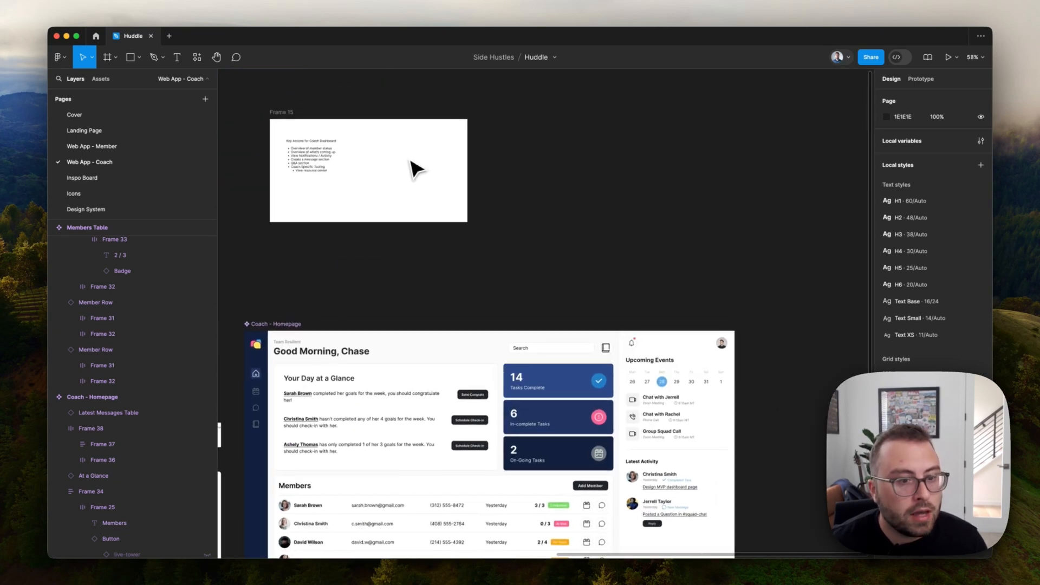
{"action": "scroll", "coordinate": [418, 168], "scroll_direction": "up", "scroll_amount": 3}
{"action": "scroll", "coordinate": [414, 168], "scroll_direction": "down", "scroll_amount": 2}
{"action": "scroll", "coordinate": [412, 168], "scroll_direction": "up", "scroll_amount": 3}
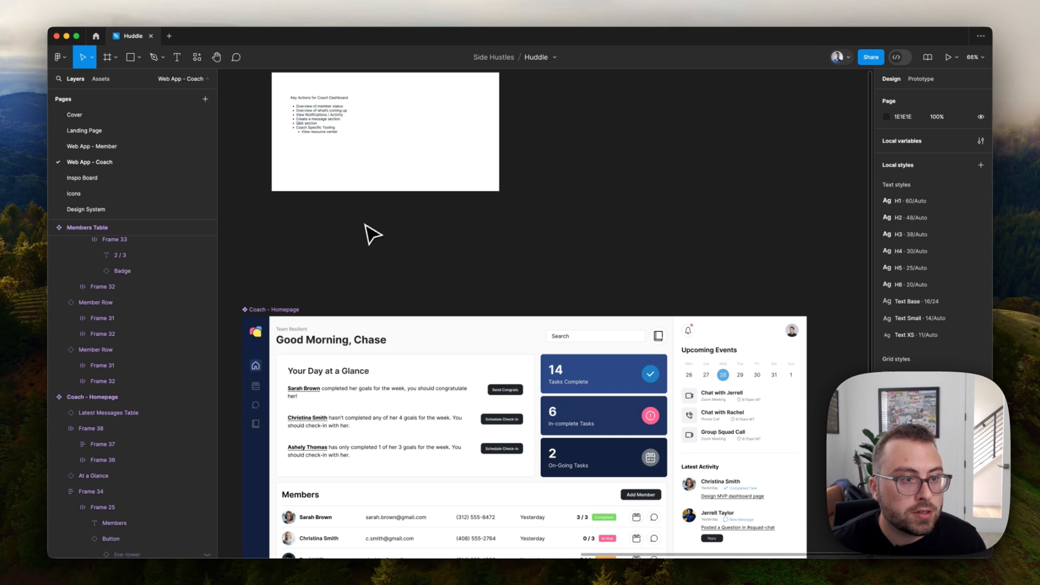
{"action": "scroll", "coordinate": [372, 232], "scroll_direction": "down", "scroll_amount": 4}
{"action": "scroll", "coordinate": [371, 232], "scroll_direction": "down", "scroll_amount": 2}
{"action": "scroll", "coordinate": [372, 232], "scroll_direction": "up", "scroll_amount": 2}
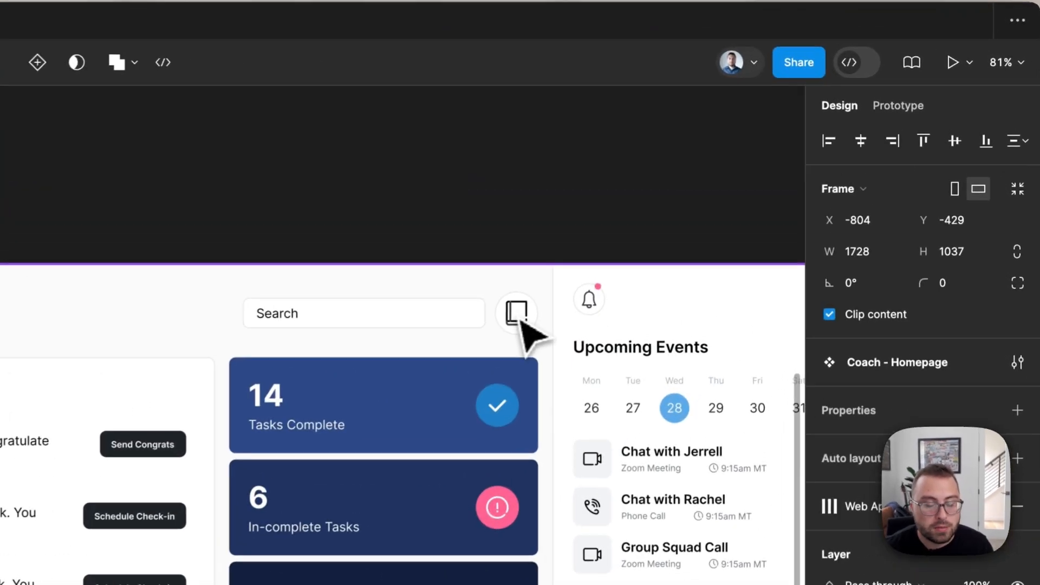
{"action": "scroll", "coordinate": [725, 198], "scroll_direction": "up", "scroll_amount": 3}
{"action": "scroll", "coordinate": [723, 196], "scroll_direction": "down", "scroll_amount": 1}
{"action": "scroll", "coordinate": [518, 323], "scroll_direction": "down", "scroll_amount": 2}
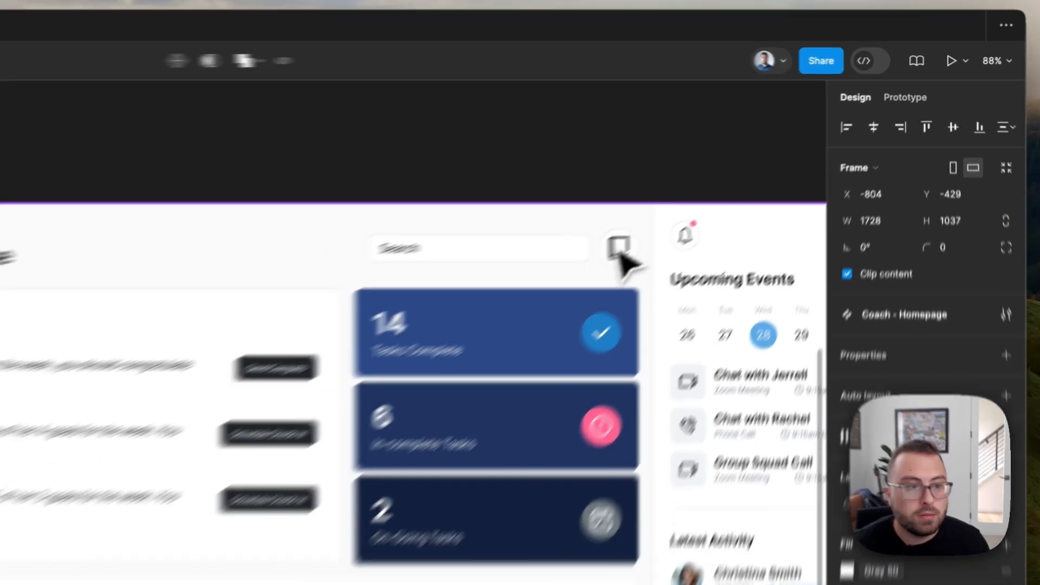
{"action": "scroll", "coordinate": [745, 172], "scroll_direction": "down", "scroll_amount": 2}
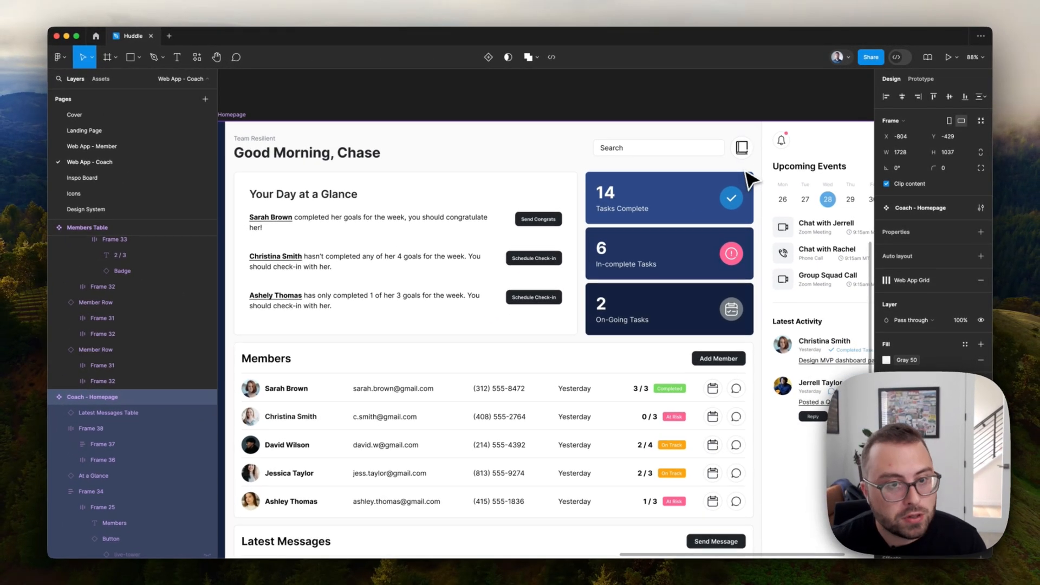
{"action": "scroll", "coordinate": [693, 159], "scroll_direction": "down", "scroll_amount": 1}
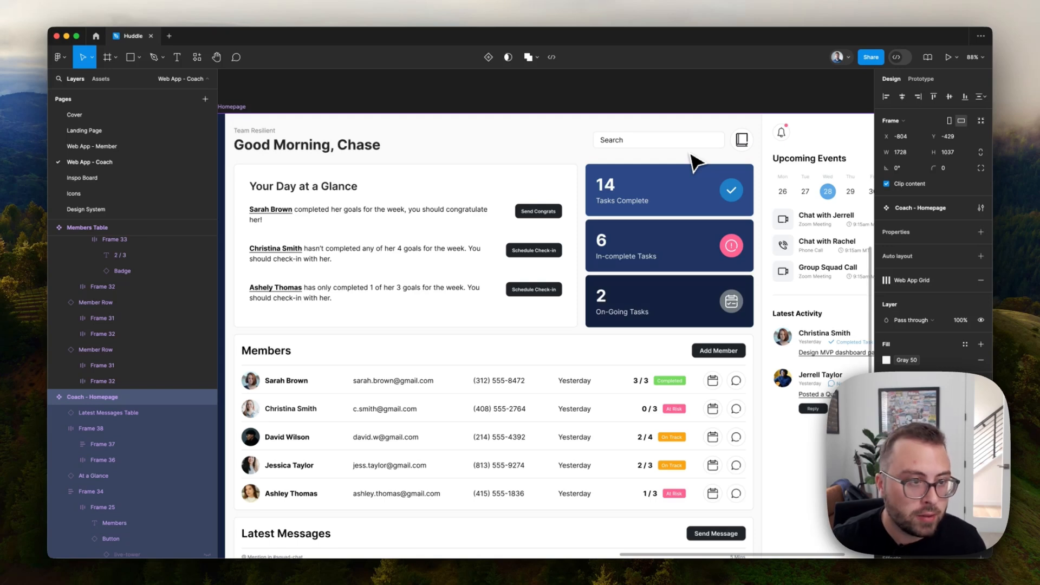
{"action": "scroll", "coordinate": [695, 162], "scroll_direction": "down", "scroll_amount": 3}
{"action": "left_click", "coordinate": [587, 520]}
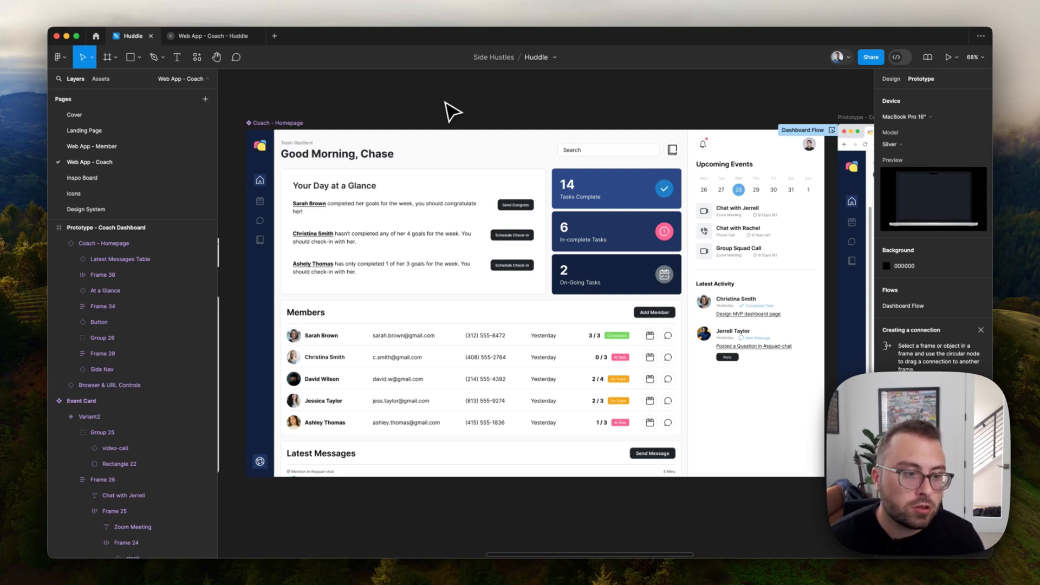
Change the Side Nav's prototype scroll position on Coach - Homepage so it stays in place while the page scrolls.
{"action": "left_click", "coordinate": [432, 362]}
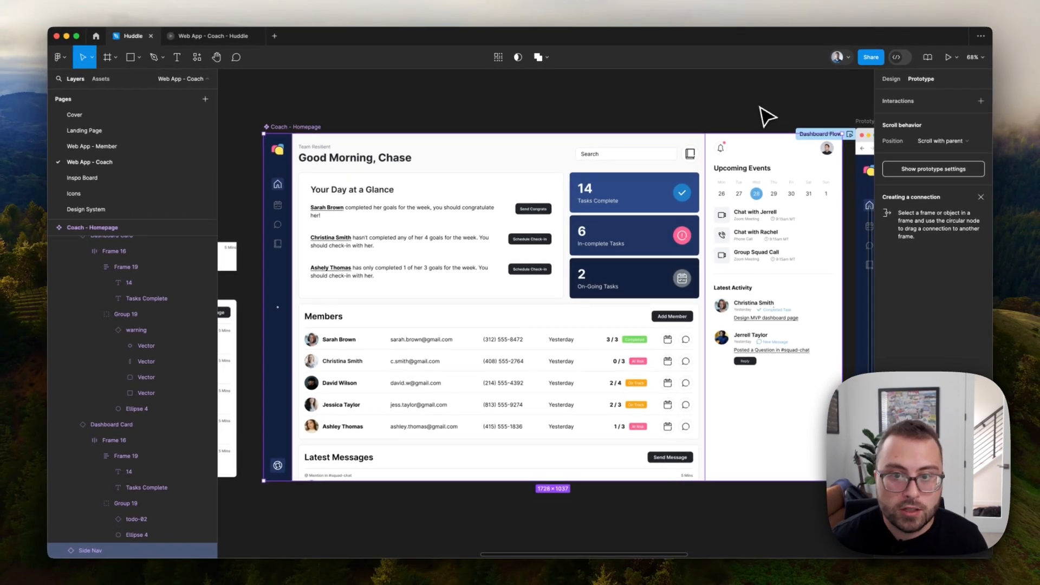
{"action": "left_click", "coordinate": [942, 141]}
{"action": "left_click", "coordinate": [950, 163]}
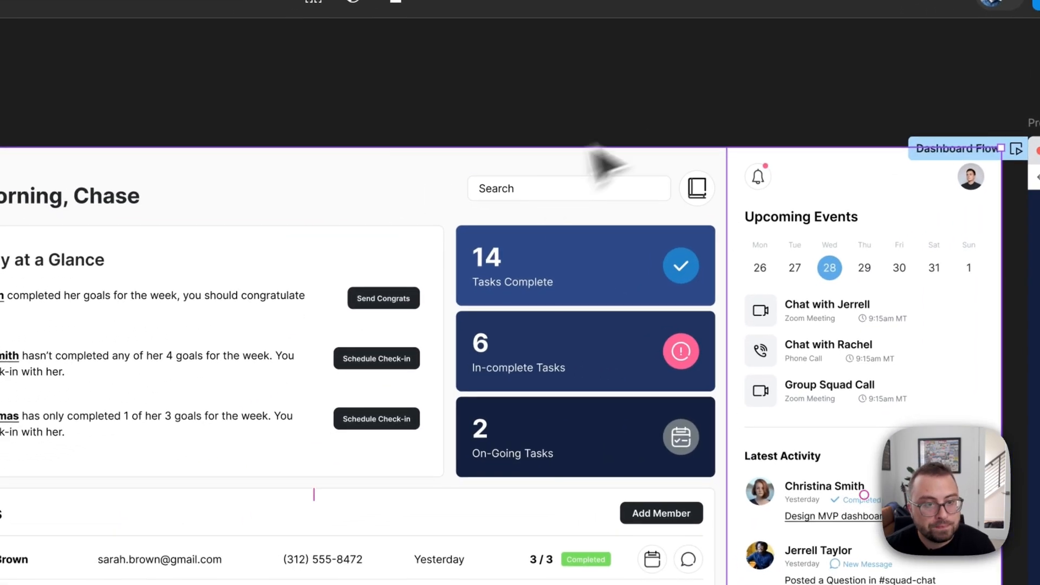
Set the Coach - Homepage component's prototype overflow to Vertical scrolling.
{"action": "left_click", "coordinate": [306, 322]}
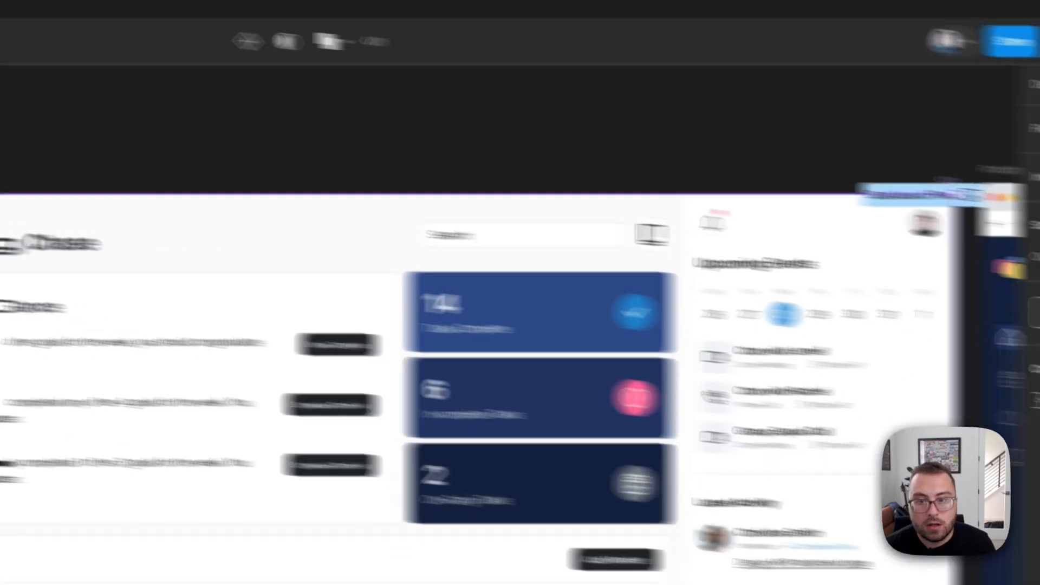
{"action": "left_click", "coordinate": [922, 232]}
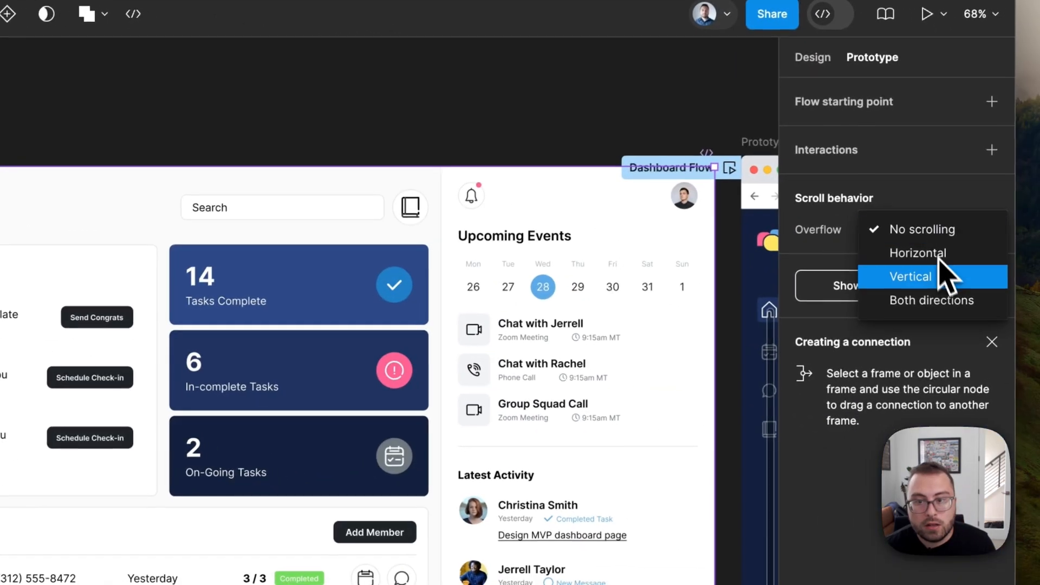
{"action": "left_click", "coordinate": [942, 279]}
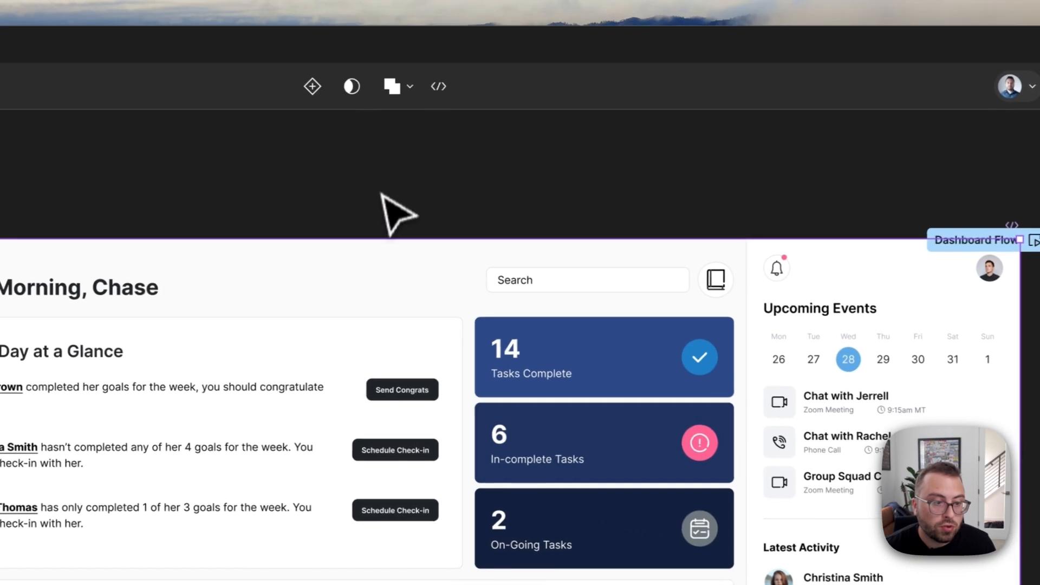
{"action": "left_click", "coordinate": [383, 187]}
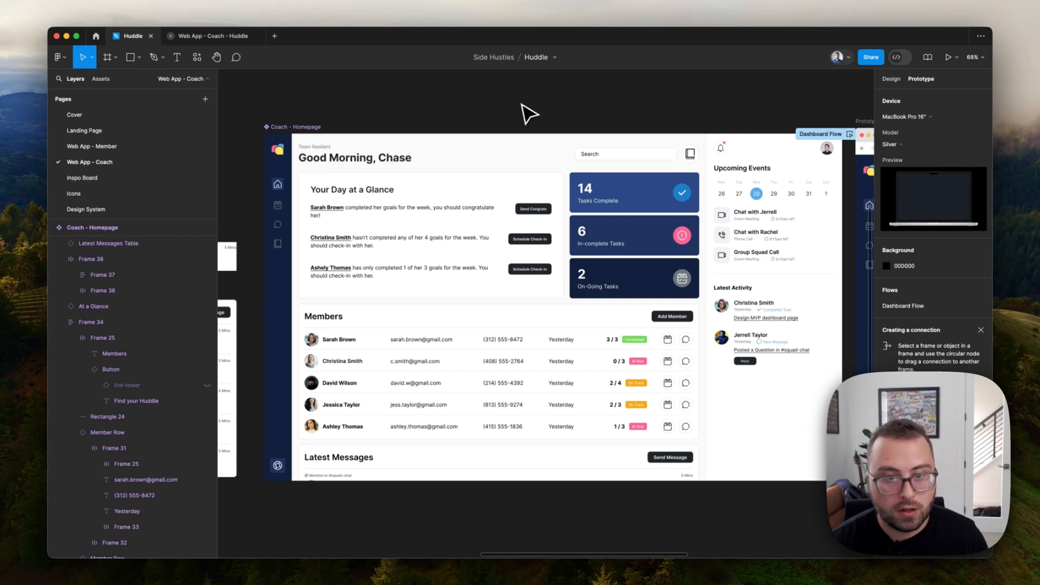
{"action": "left_click", "coordinate": [515, 135]}
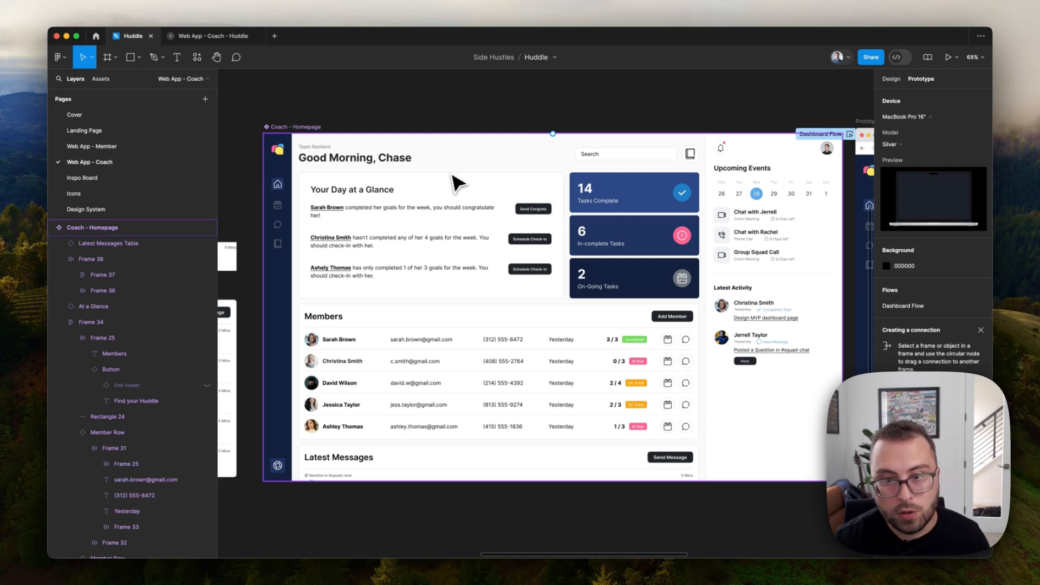
{"action": "key", "text": "Escape"}
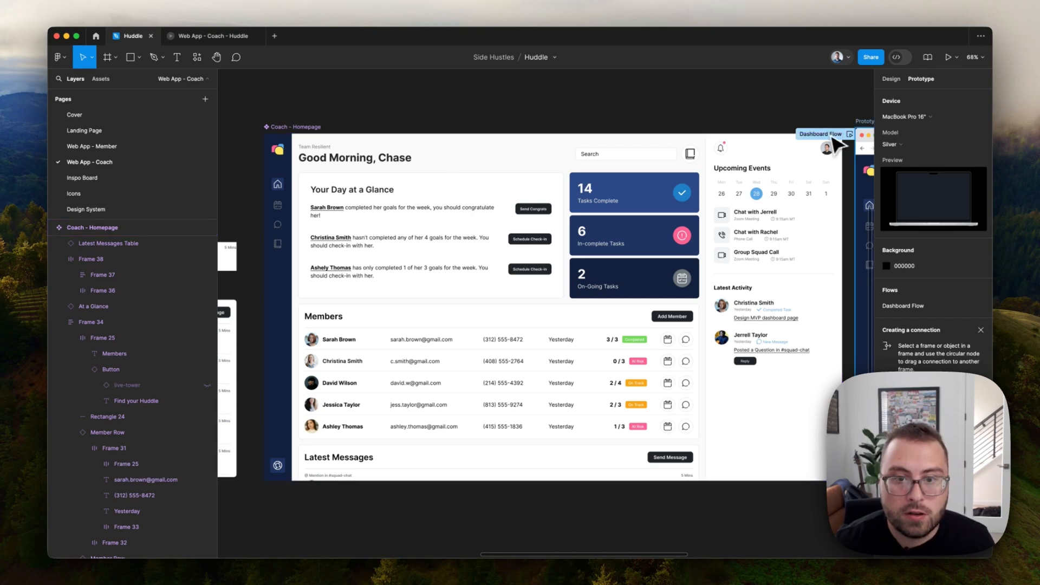
Play the coach dashboard prototype and scroll through the page to test its scroll behavior.
{"action": "left_click", "coordinate": [948, 57]}
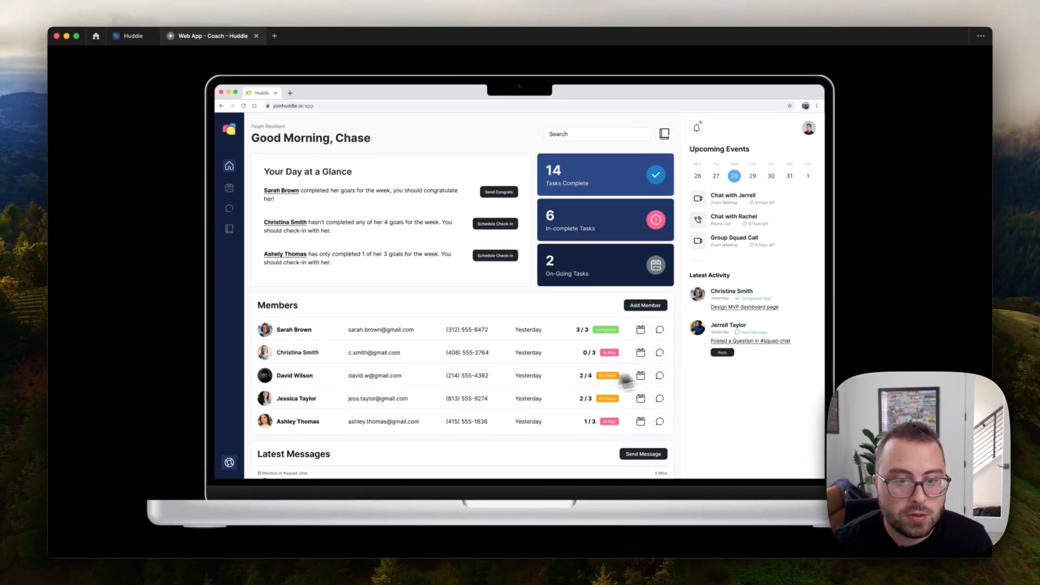
{"action": "scroll", "coordinate": [549, 383], "scroll_direction": "down", "scroll_amount": 1}
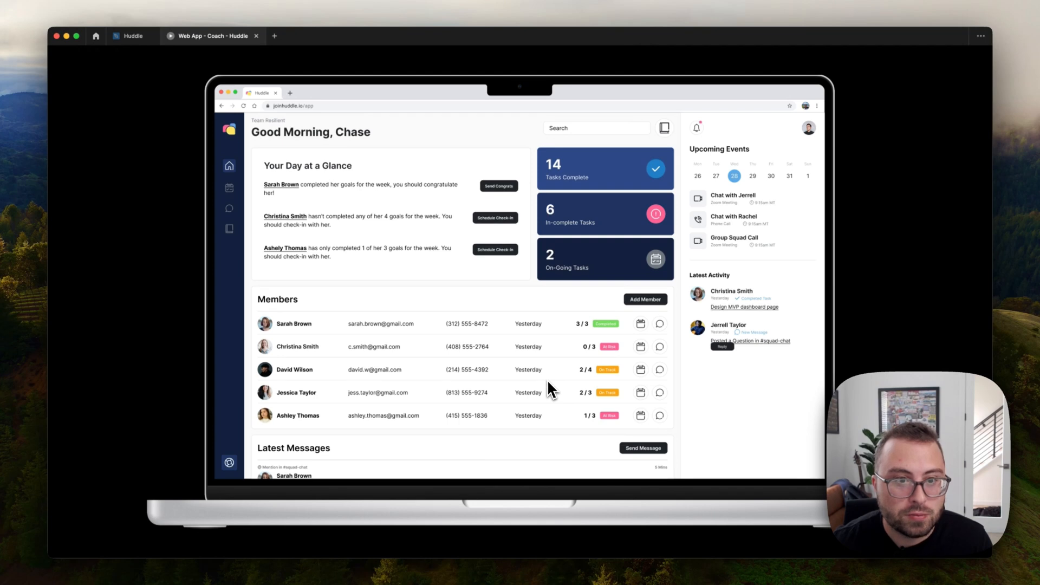
{"action": "scroll", "coordinate": [548, 382], "scroll_direction": "down", "scroll_amount": 5}
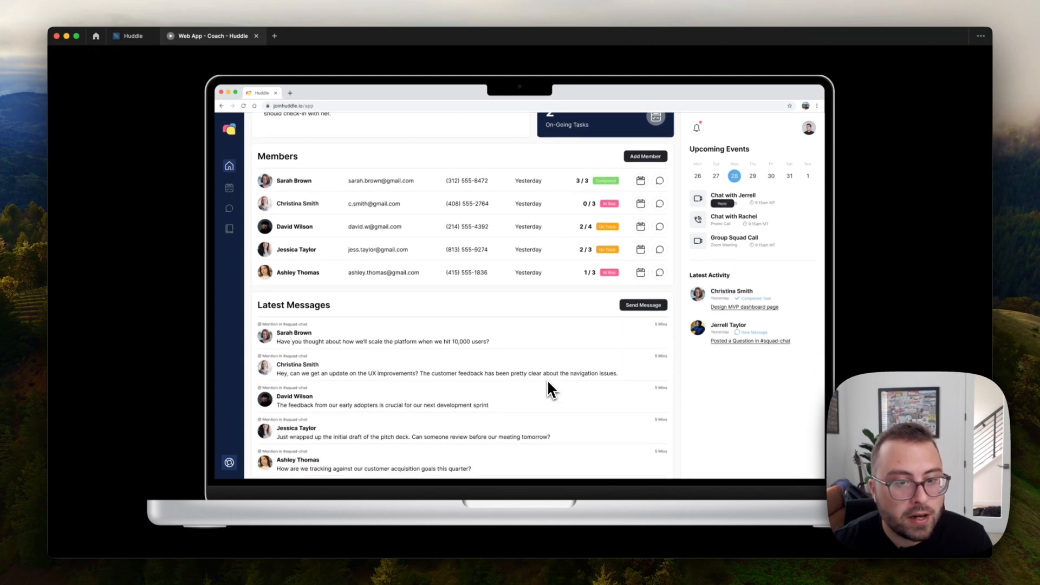
{"action": "scroll", "coordinate": [548, 382], "scroll_direction": "up", "scroll_amount": 6}
Return to the Huddle design file and move the Latest Activity Reply button into Group 26 so it scrolls with that sidebar.
{"action": "left_click", "coordinate": [154, 37]}
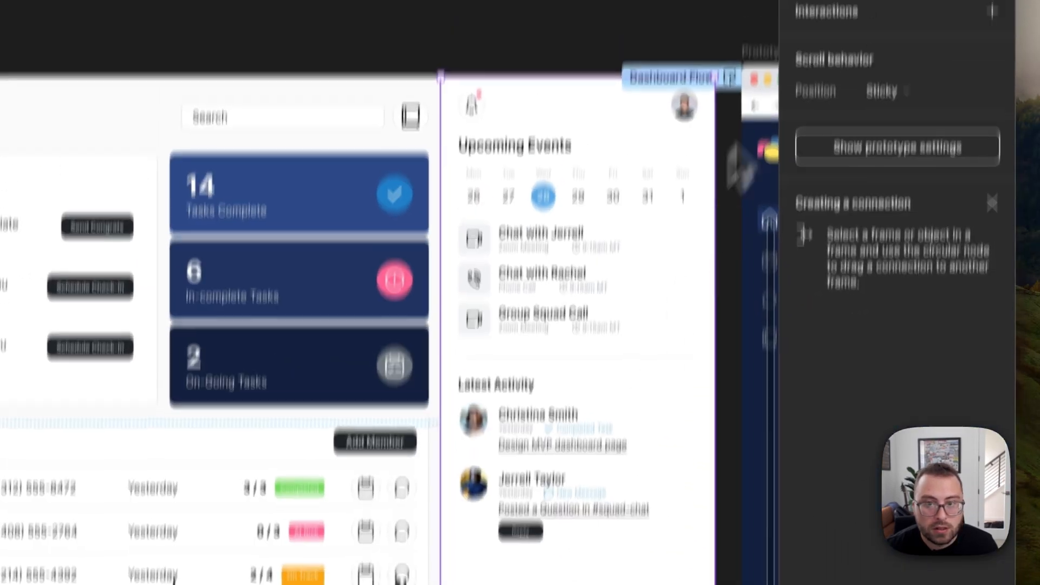
{"action": "left_click", "coordinate": [821, 0]}
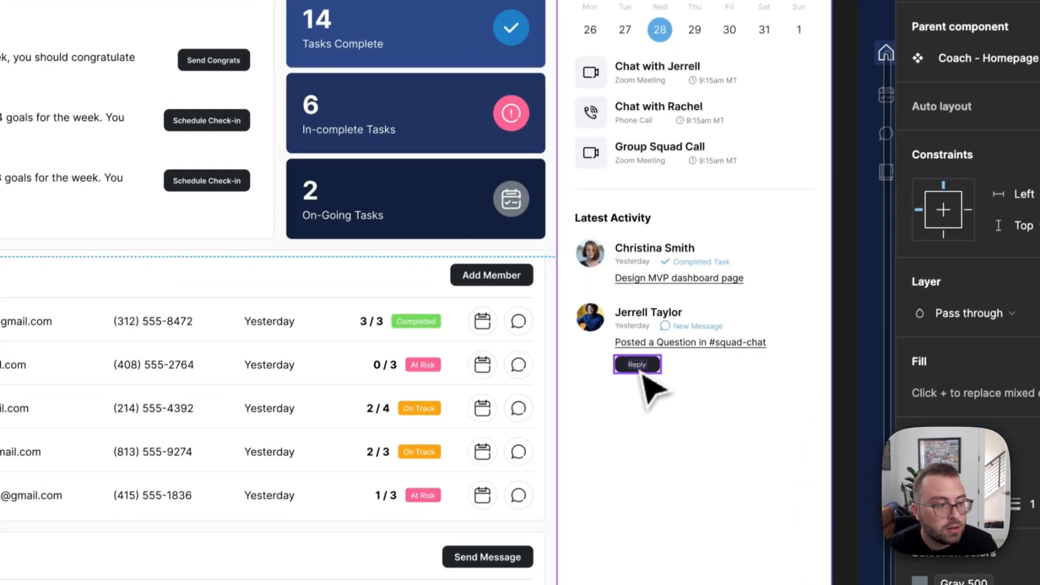
{"action": "left_click", "coordinate": [642, 373]}
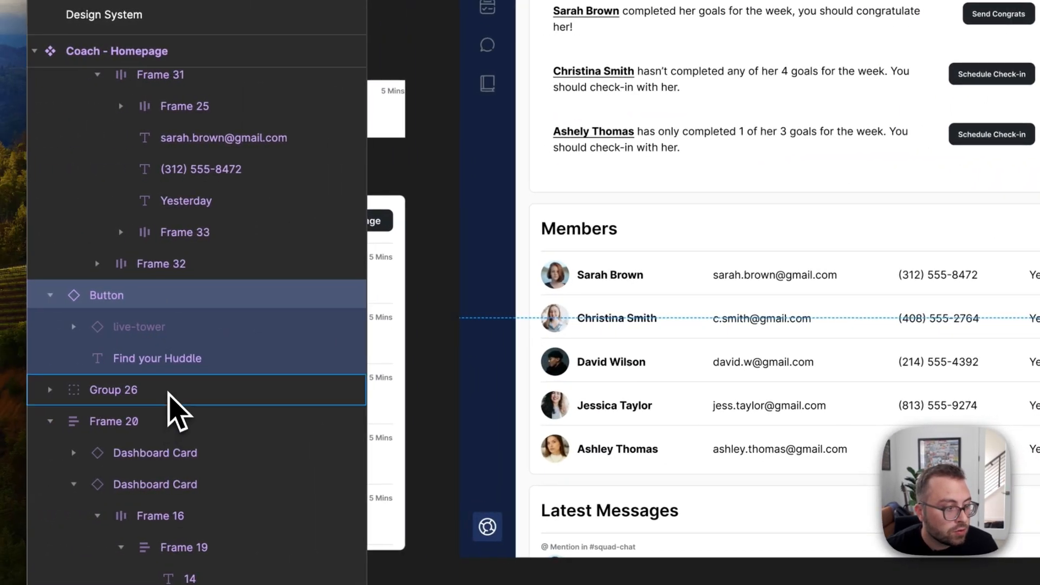
{"action": "left_click_drag", "start_coordinate": [177, 414], "coordinate": [174, 412]}
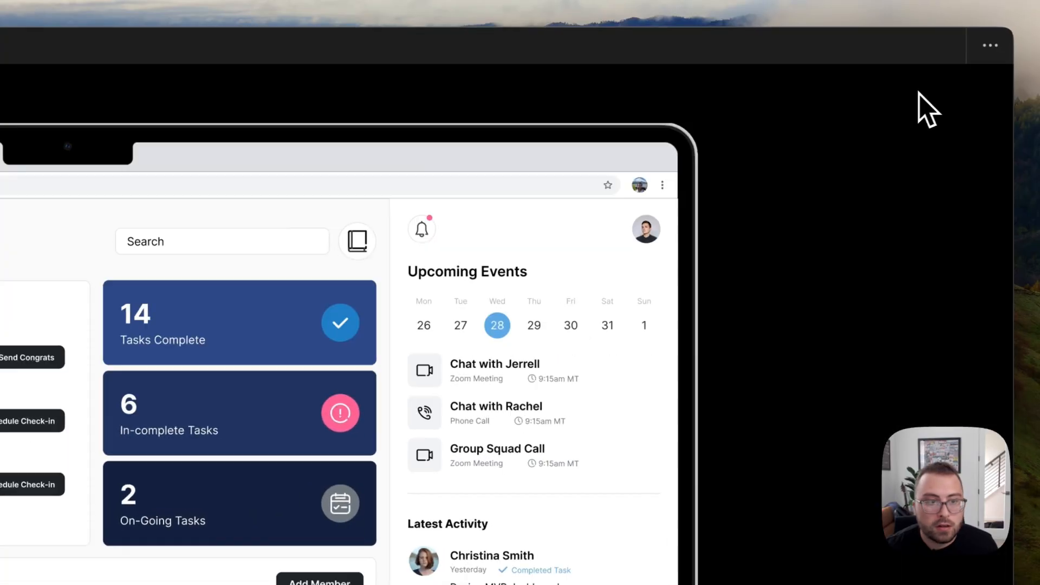
Retest the coach dashboard prototype by scrolling between the header and Latest Messages, checking the side nav, right sidebar and Reply button.
{"action": "scroll", "coordinate": [273, 489], "scroll_direction": "down", "scroll_amount": 5}
{"action": "scroll", "coordinate": [283, 484], "scroll_direction": "up", "scroll_amount": 5}
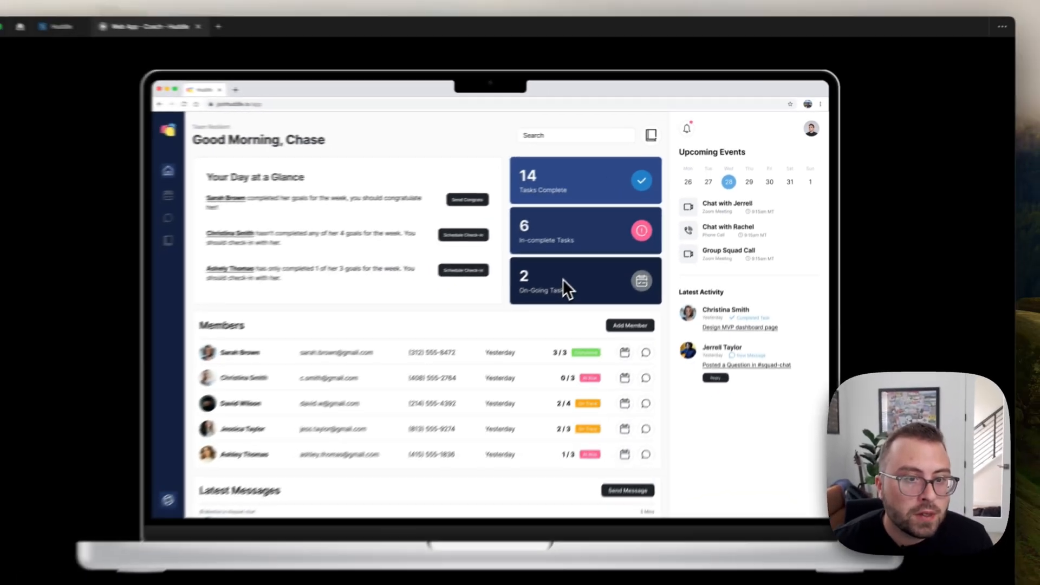
{"action": "scroll", "coordinate": [584, 265], "scroll_direction": "down", "scroll_amount": 5}
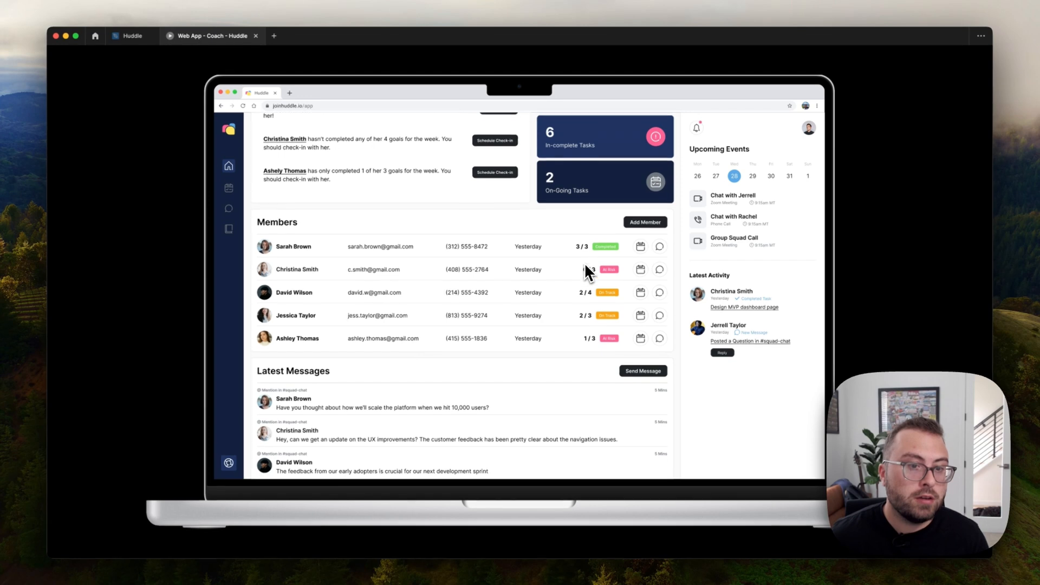
{"action": "scroll", "coordinate": [586, 265], "scroll_direction": "up", "scroll_amount": 1}
{"action": "scroll", "coordinate": [585, 265], "scroll_direction": "down", "scroll_amount": 1}
{"action": "scroll", "coordinate": [585, 265], "scroll_direction": "up", "scroll_amount": 3}
{"action": "scroll", "coordinate": [585, 265], "scroll_direction": "up", "scroll_amount": 2}
{"action": "scroll", "coordinate": [600, 235], "scroll_direction": "down", "scroll_amount": 1}
{"action": "scroll", "coordinate": [596, 233], "scroll_direction": "up", "scroll_amount": 1}
{"action": "scroll", "coordinate": [596, 233], "scroll_direction": "down", "scroll_amount": 3}
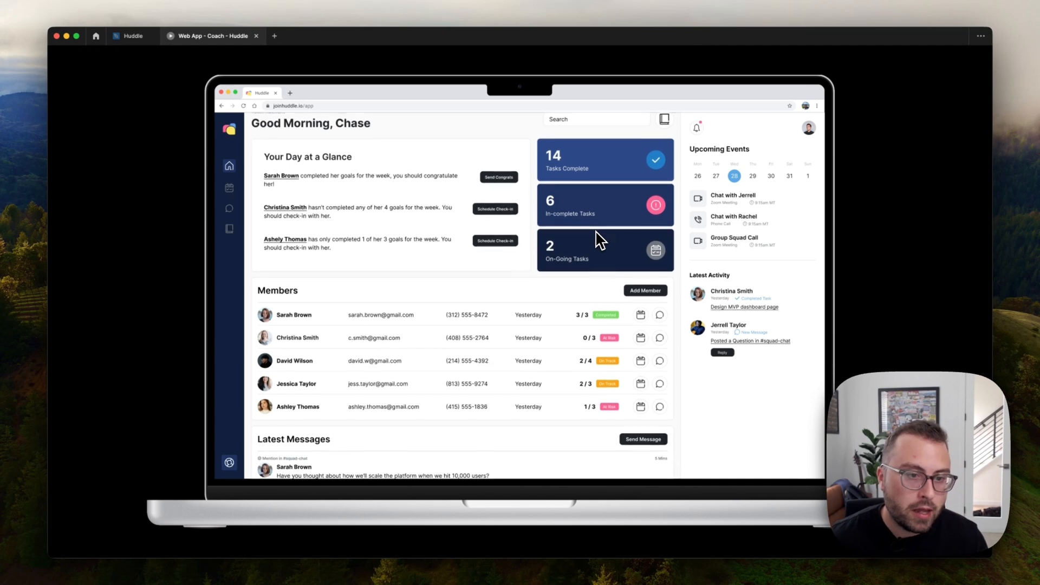
{"action": "scroll", "coordinate": [596, 233], "scroll_direction": "down", "scroll_amount": 3}
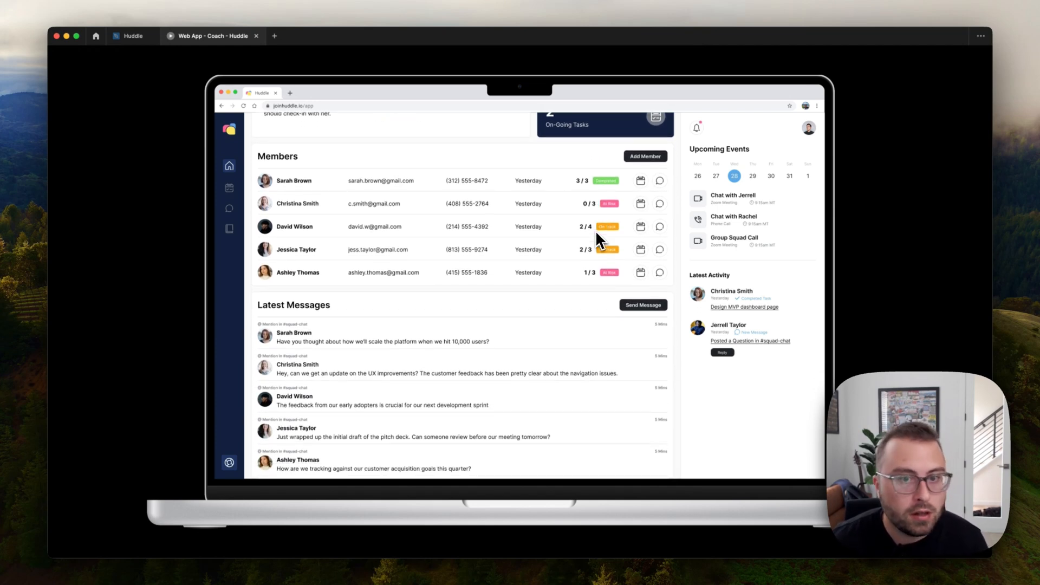
{"action": "scroll", "coordinate": [598, 234], "scroll_direction": "up", "scroll_amount": 4}
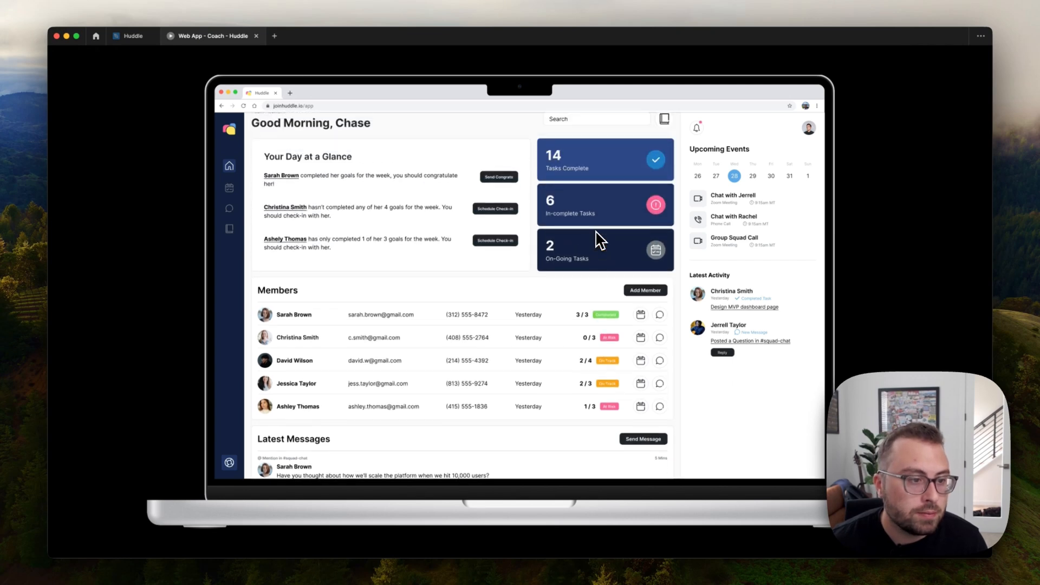
Return to the Huddle design file and link the first Your Day at a Glance row's Send Congrats button to Frame 41 on click.
{"action": "left_click", "coordinate": [129, 35]}
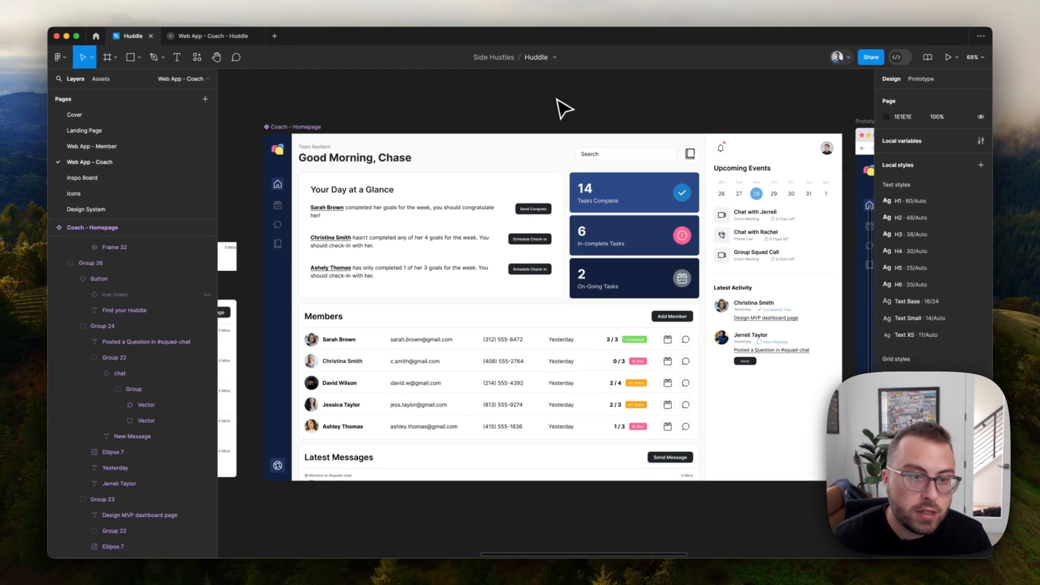
{"action": "scroll", "coordinate": [563, 109], "scroll_direction": "left", "scroll_amount": 3}
{"action": "scroll", "coordinate": [564, 109], "scroll_direction": "up", "scroll_amount": 1}
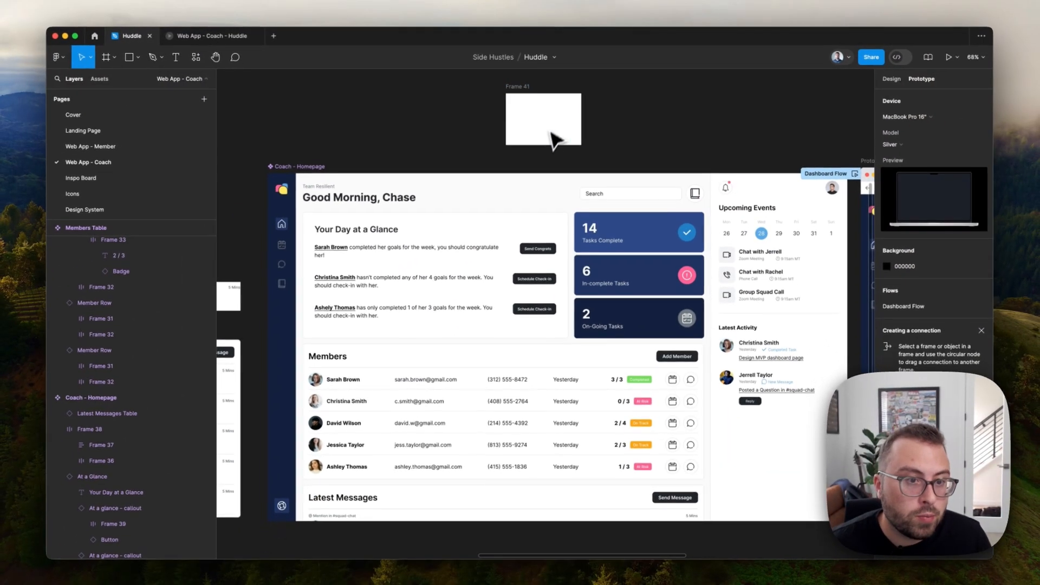
{"action": "left_click", "coordinate": [586, 237]}
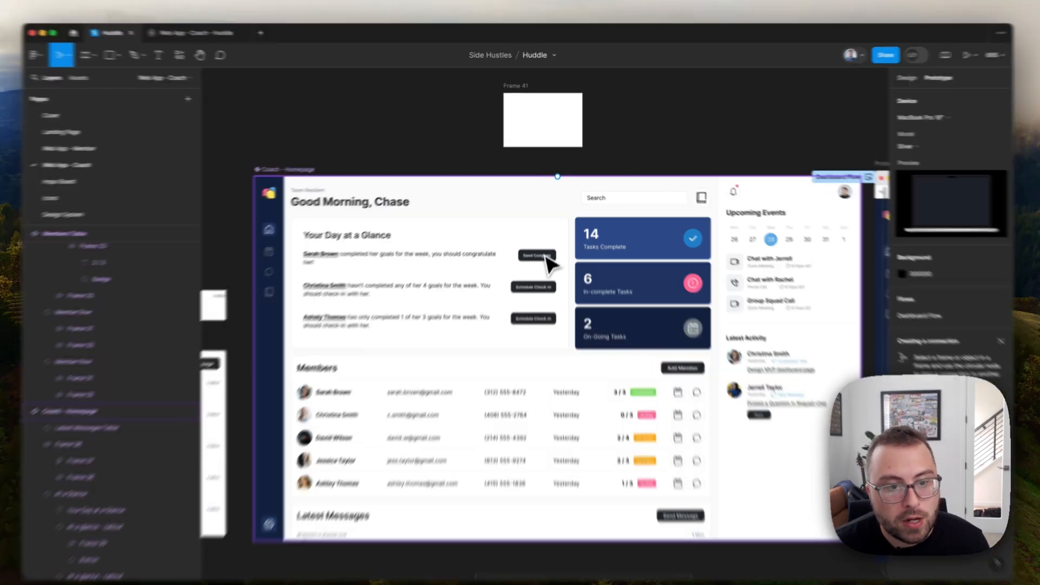
{"action": "left_click", "coordinate": [548, 251]}
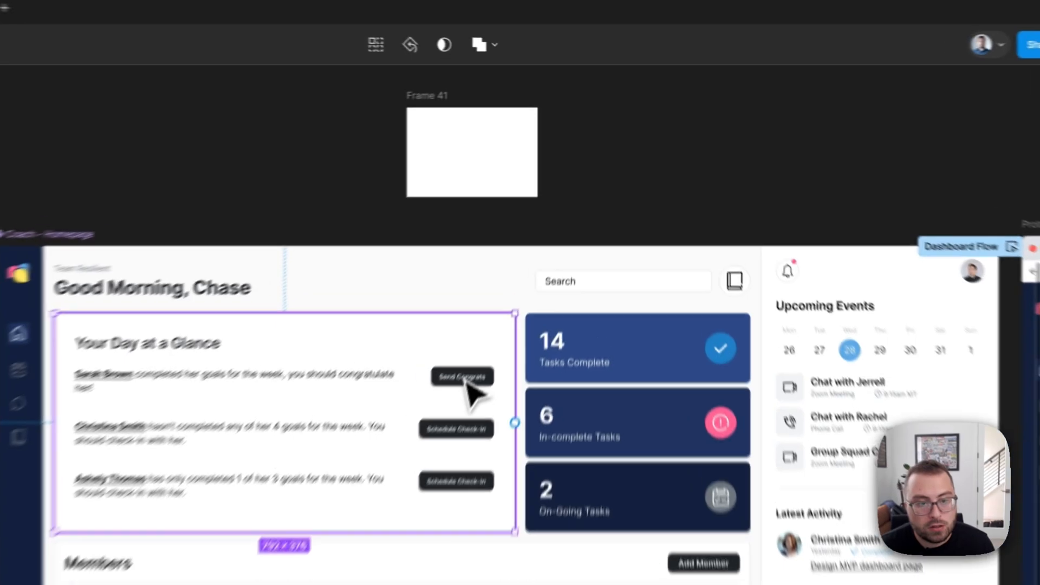
{"action": "left_click", "coordinate": [542, 253]}
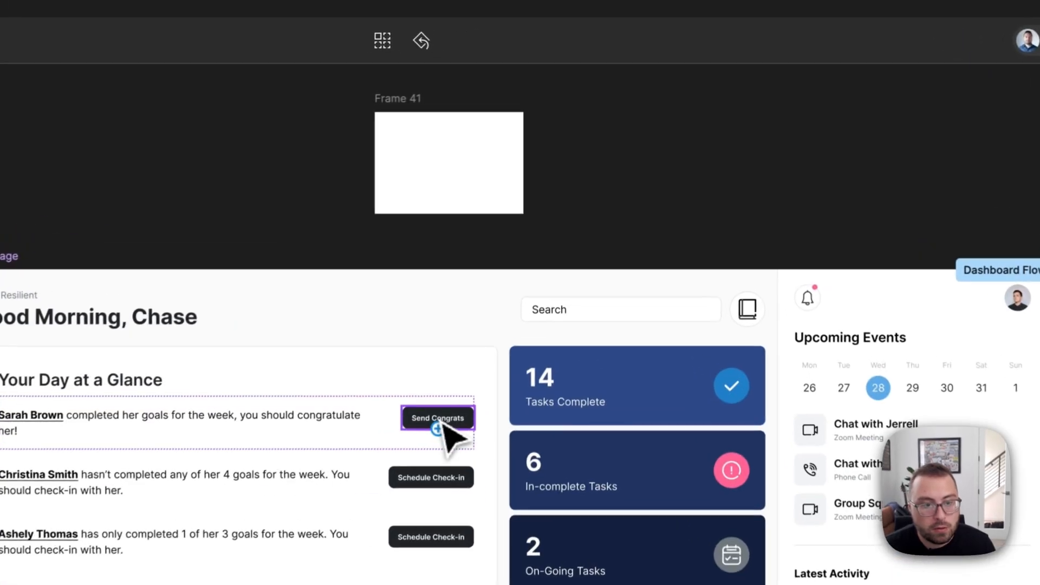
{"action": "double_click", "coordinate": [455, 429]}
{"action": "left_click_drag", "start_coordinate": [435, 433], "coordinate": [457, 157]}
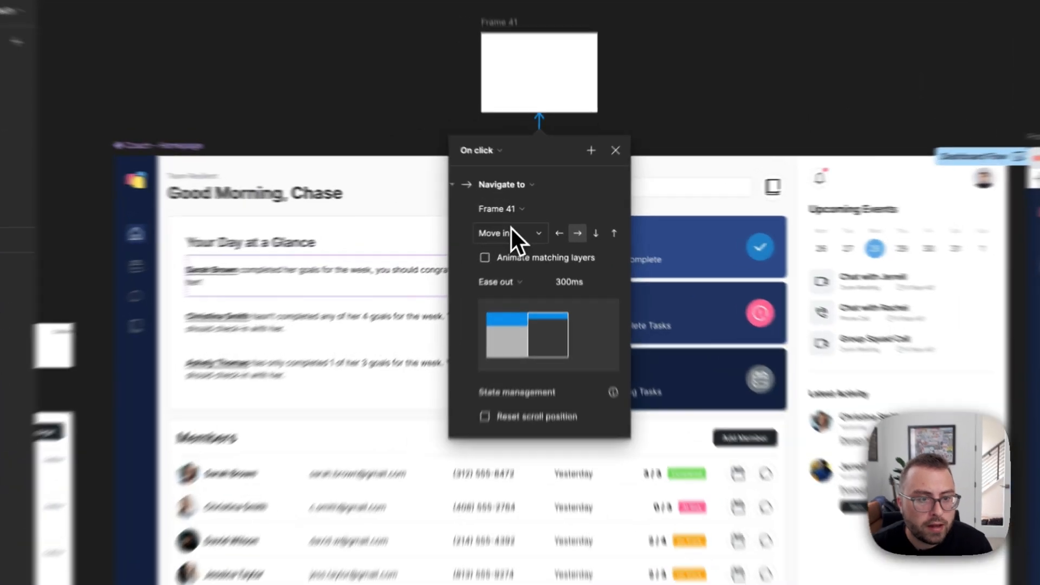
Set the Send Congrats interaction to open Frame 41 as an overlay with a Dissolve animation.
{"action": "left_click", "coordinate": [521, 223]}
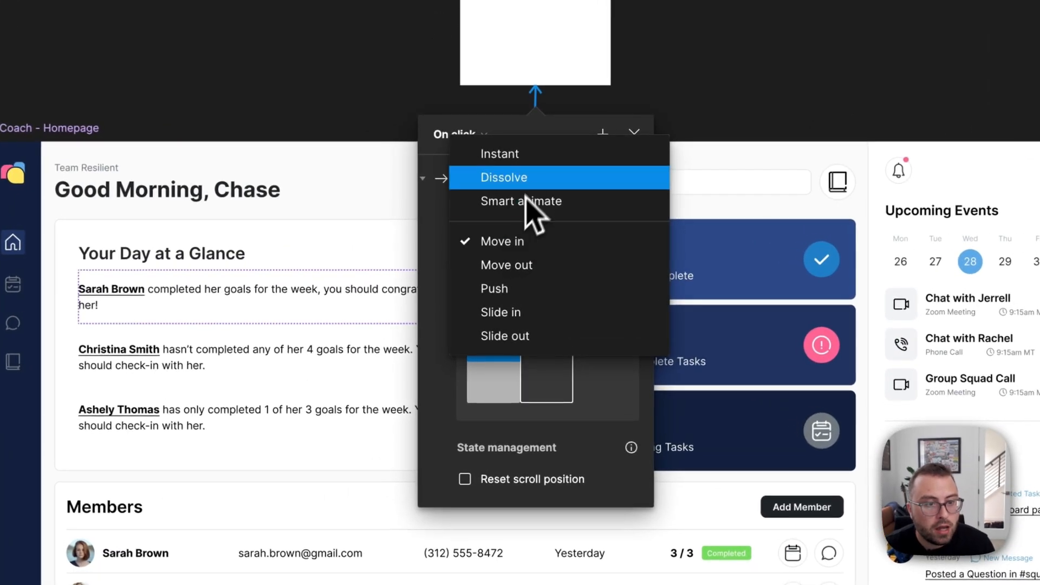
{"action": "left_click", "coordinate": [521, 180]}
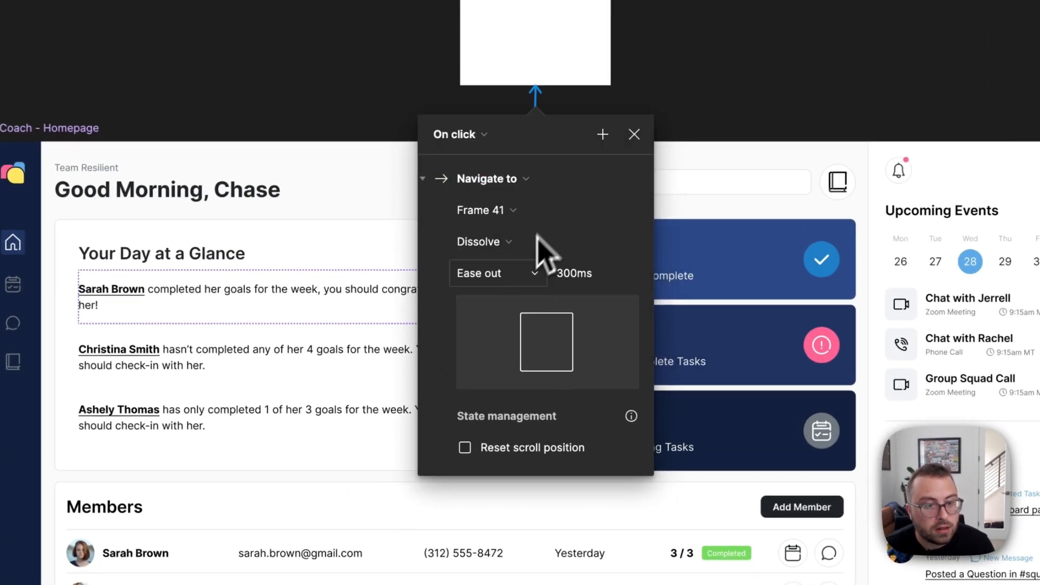
{"action": "left_click", "coordinate": [501, 182]}
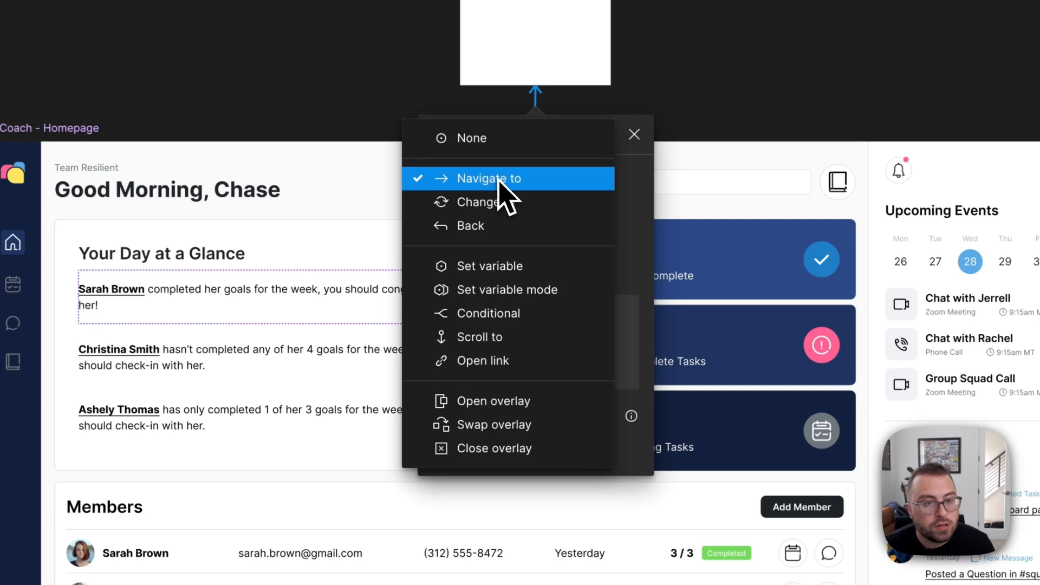
{"action": "left_click", "coordinate": [567, 423]}
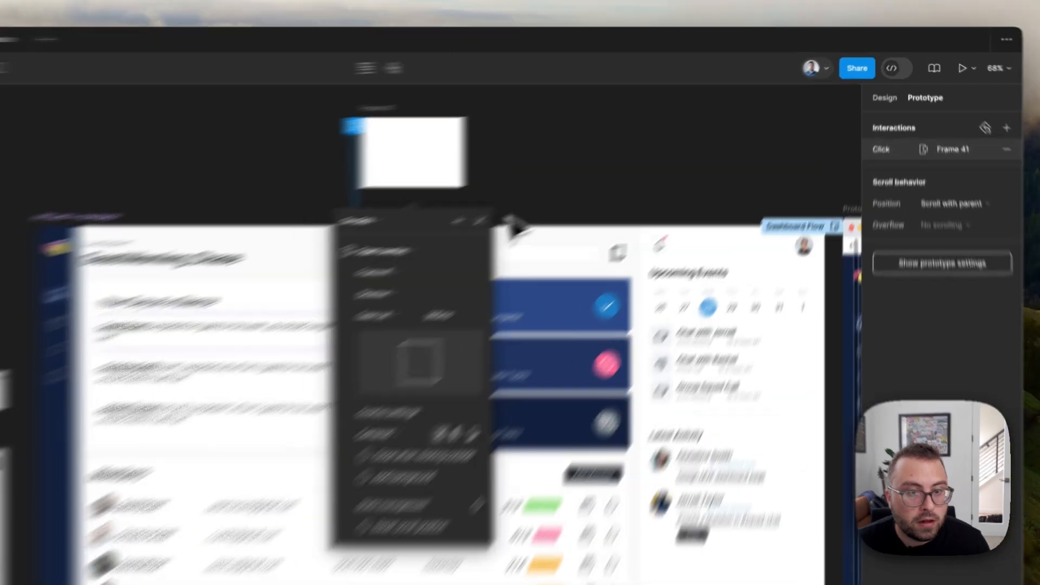
{"action": "left_click", "coordinate": [640, 166]}
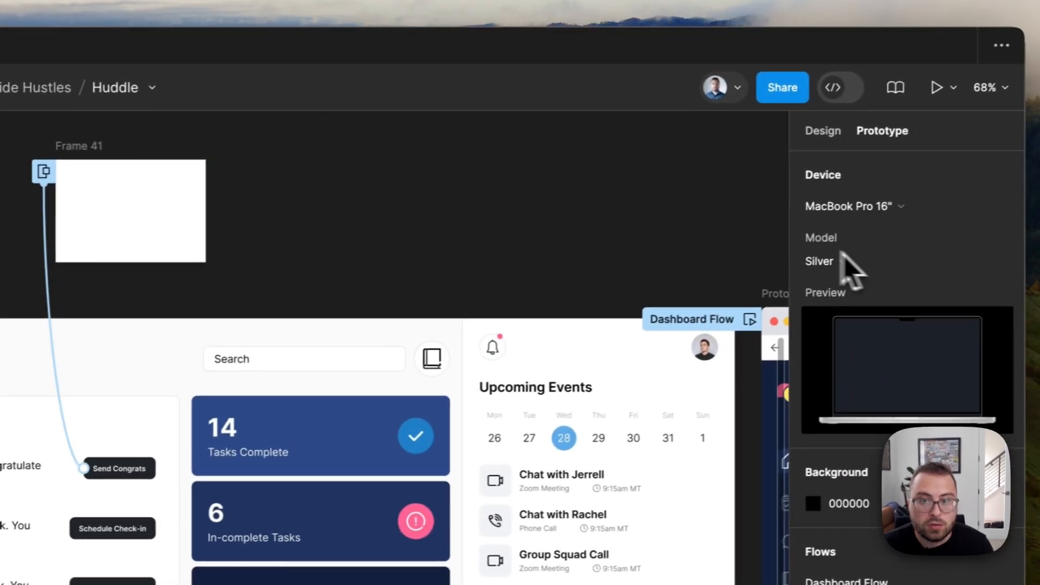
Test the Send Congrats overlay in the played prototype and return to the Huddle design file.
{"action": "left_click", "coordinate": [926, 89]}
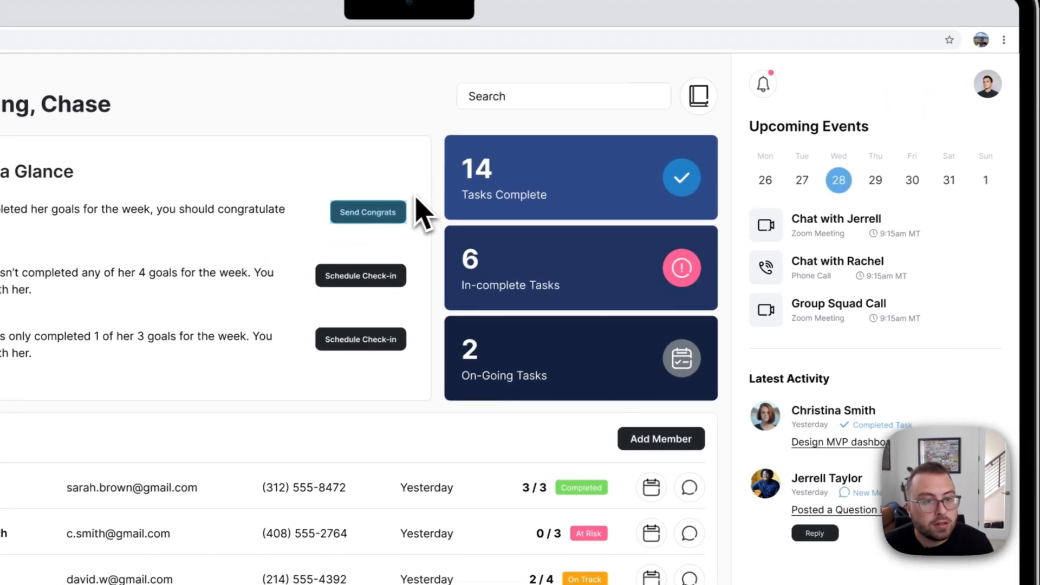
{"action": "left_click", "coordinate": [388, 211]}
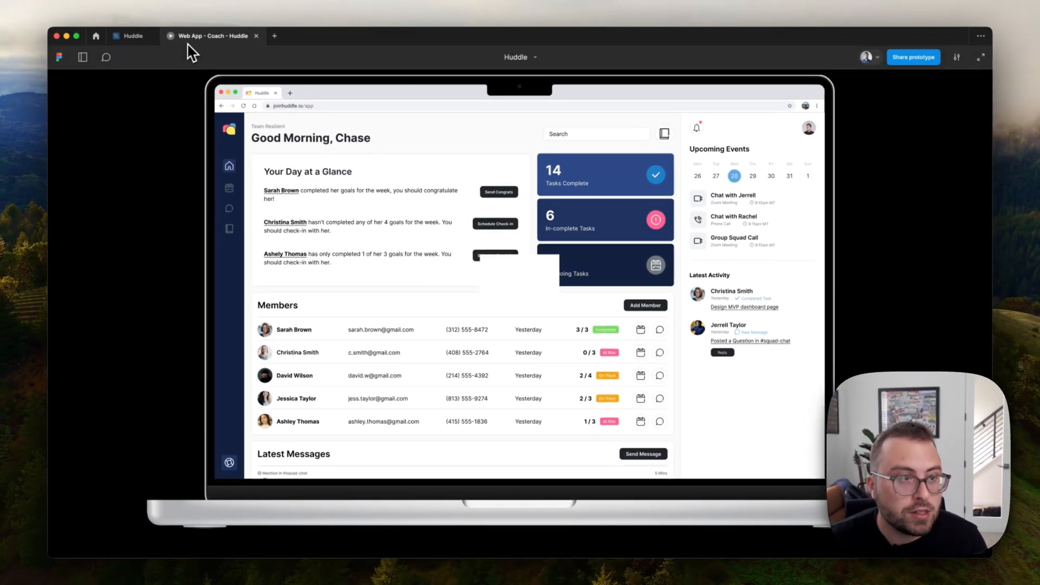
{"action": "left_click", "coordinate": [129, 35]}
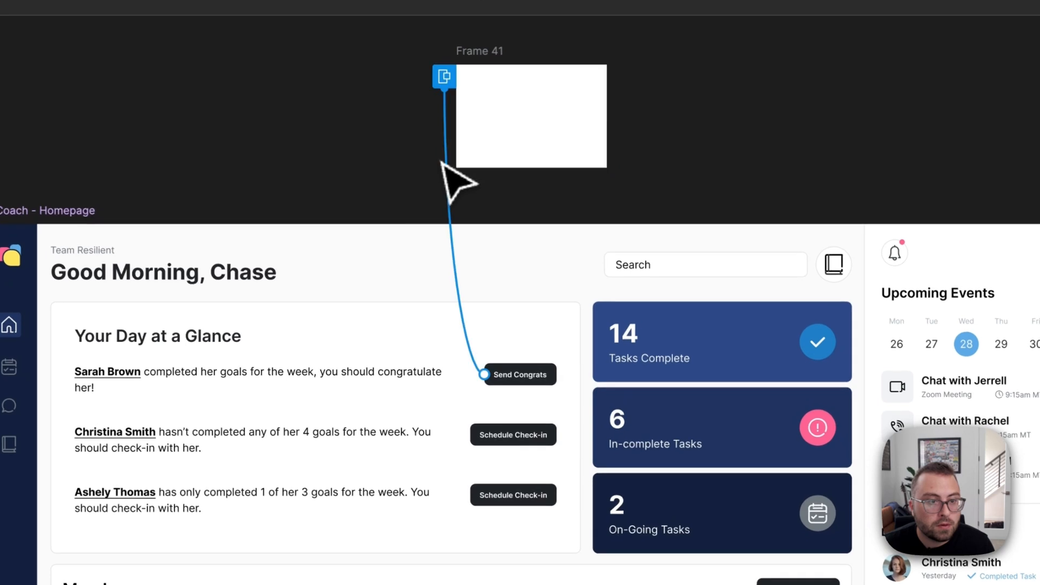
Set the Frame 41 overlay's position to Manual and place it next to the Send Congrats button.
{"action": "left_click", "coordinate": [449, 172]}
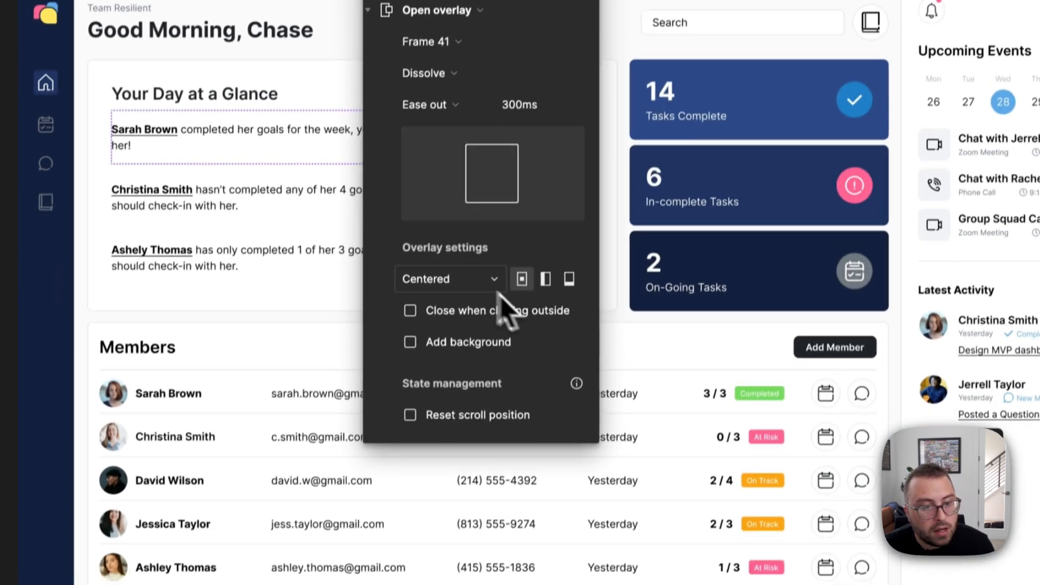
{"action": "left_click", "coordinate": [404, 438]}
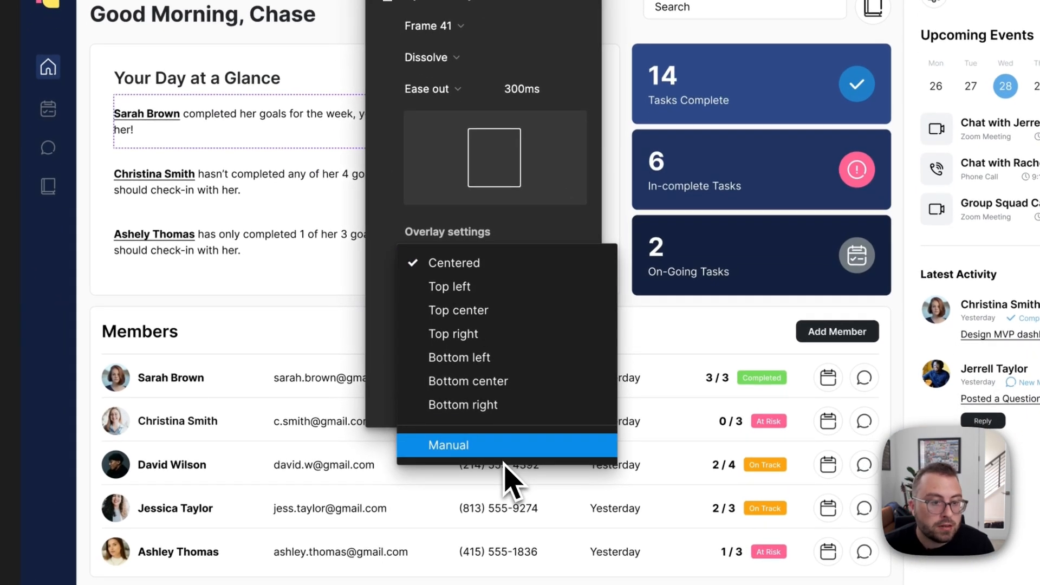
{"action": "left_click", "coordinate": [536, 445]}
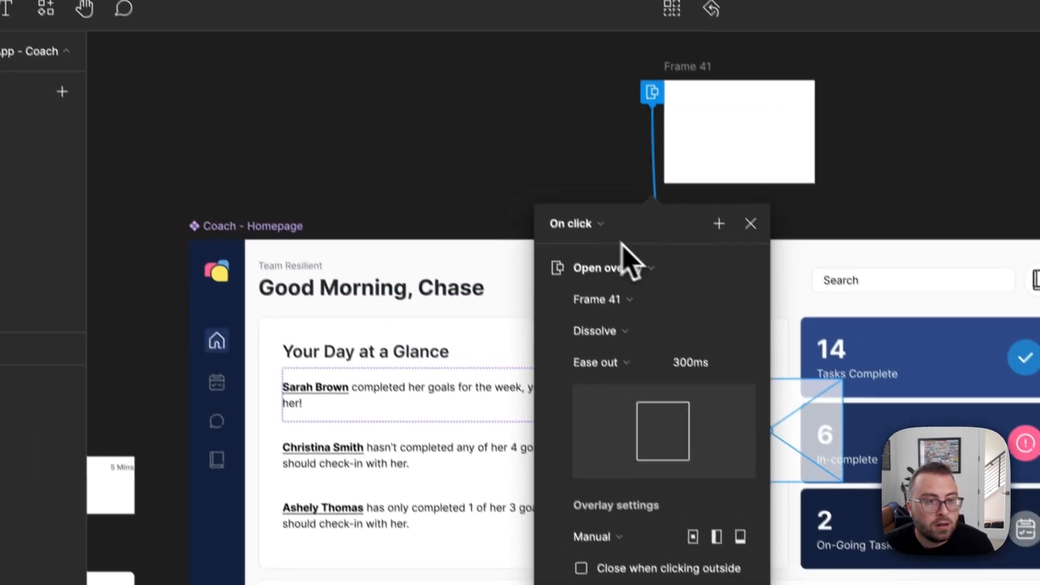
{"action": "left_click_drag", "start_coordinate": [509, 62], "coordinate": [206, 16]}
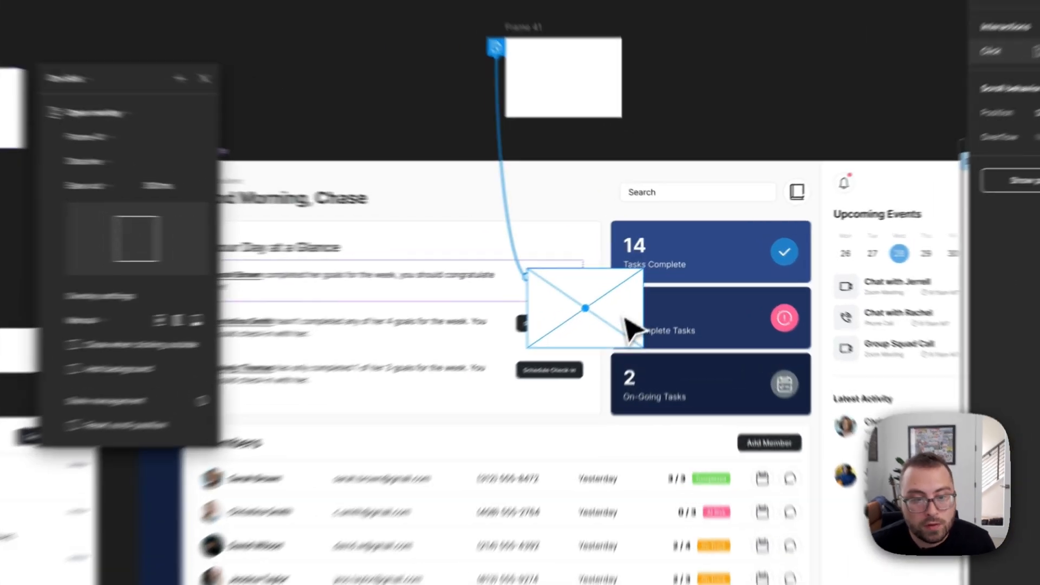
{"action": "key", "text": "alt"}
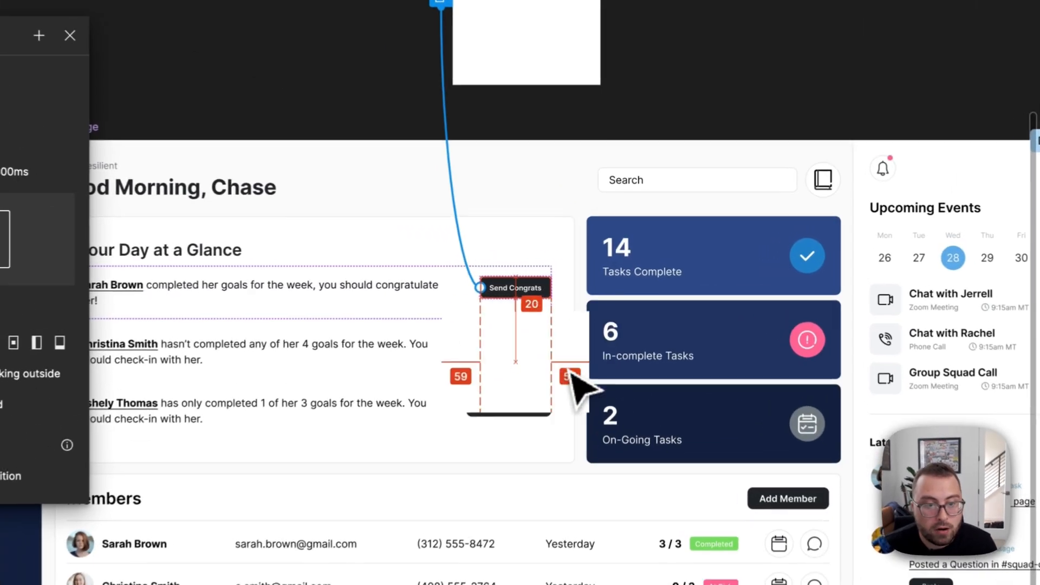
{"action": "key", "text": "ctrl+z"}
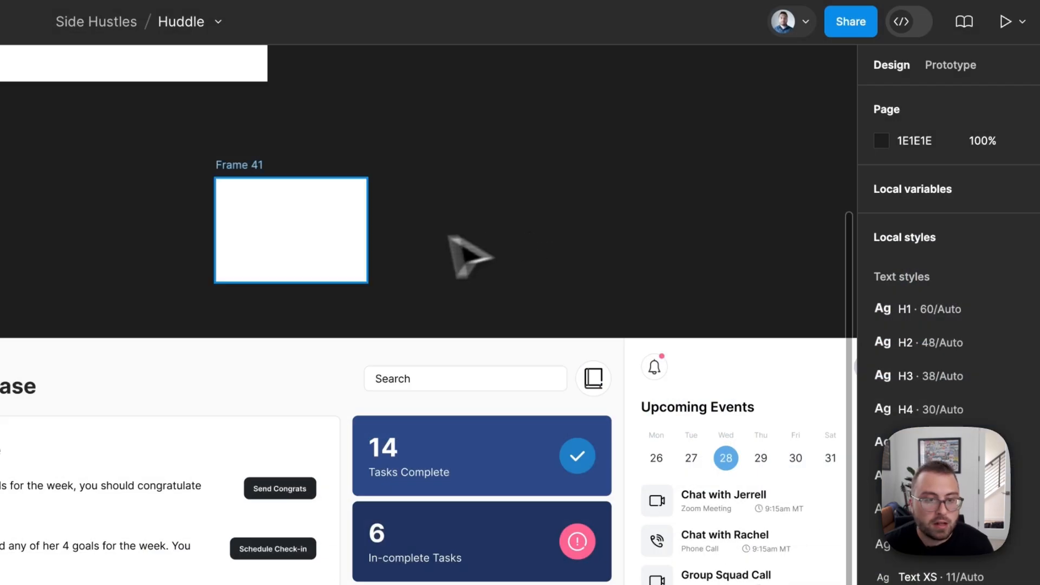
Add a drop shadow with a blur of 25 to Frame 41.
{"action": "left_click", "coordinate": [344, 262]}
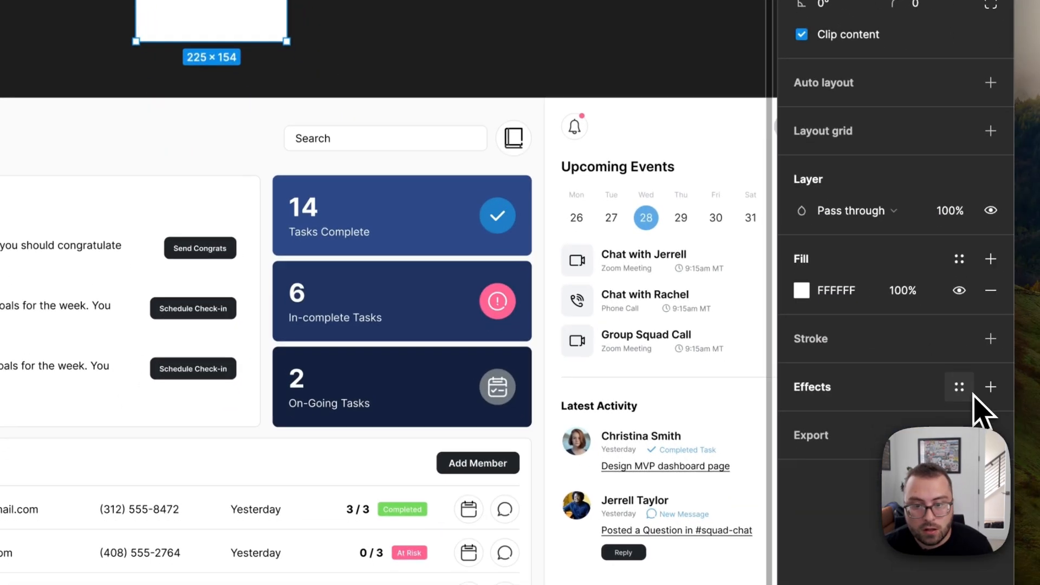
{"action": "left_click", "coordinate": [957, 384]}
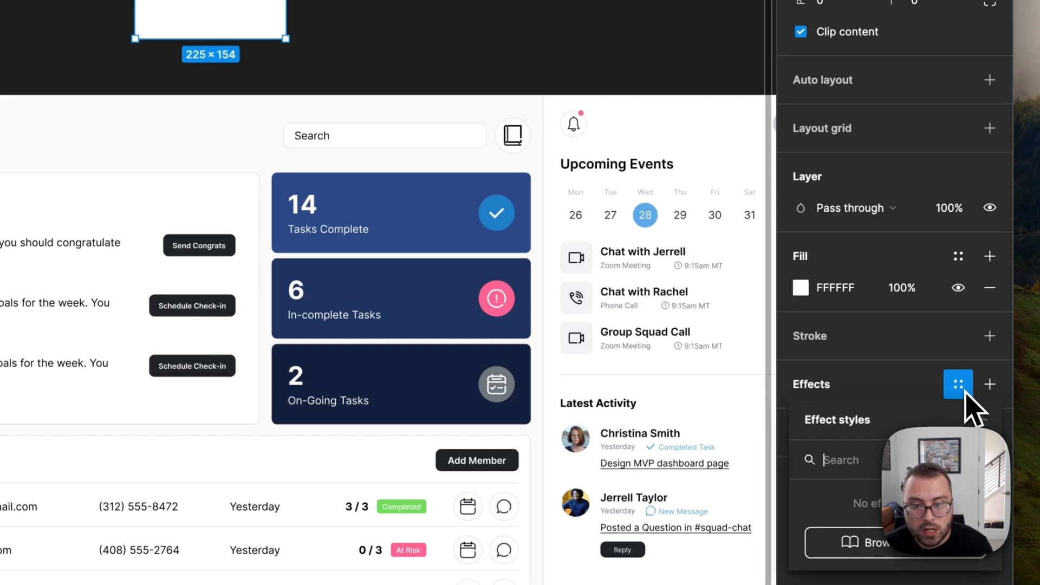
{"action": "left_click", "coordinate": [990, 384]}
{"action": "left_click", "coordinate": [801, 416]}
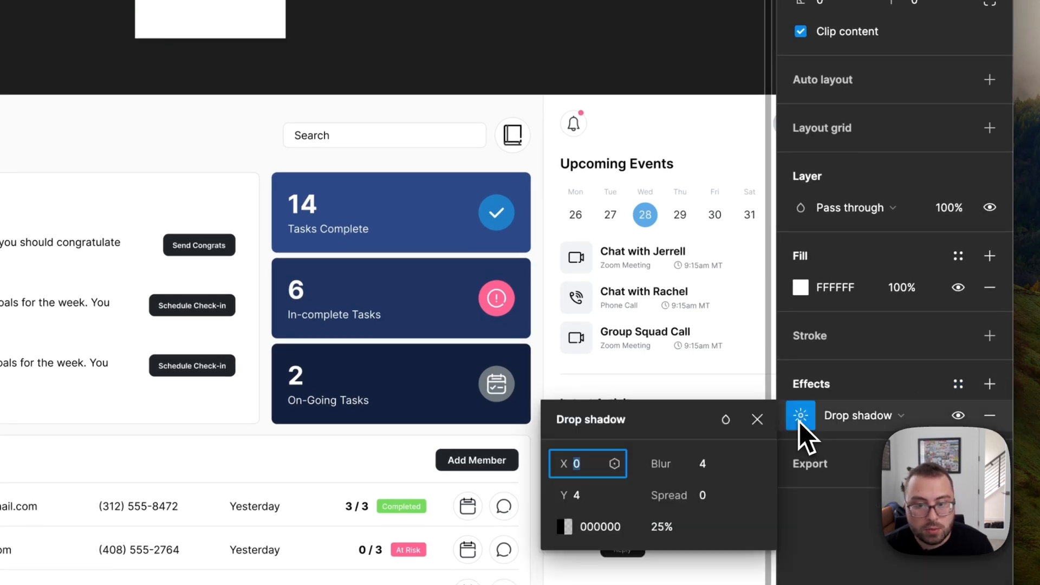
{"action": "left_click", "coordinate": [699, 465]}
{"action": "type", "text": "25"}
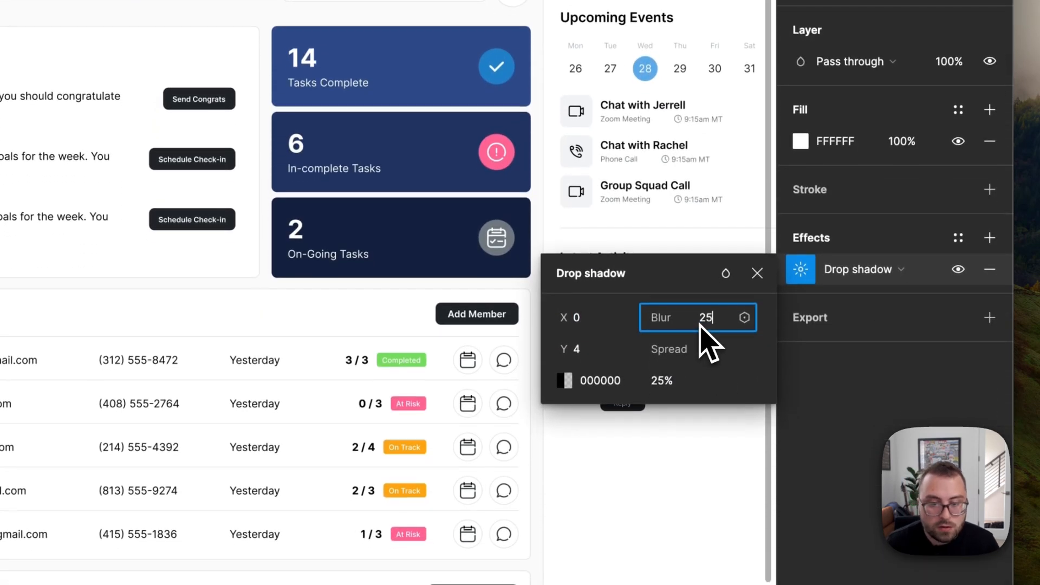
Set Frame 41's corner radius to 8.
{"action": "left_click", "coordinate": [892, 417]}
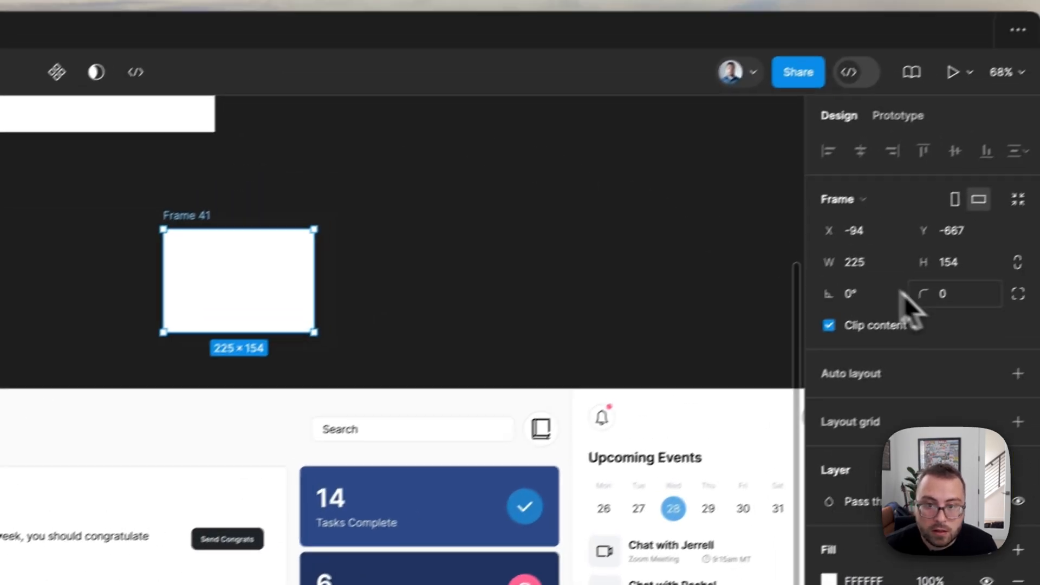
{"action": "left_click", "coordinate": [927, 311]}
{"action": "type", "text": "9"}
{"action": "key", "text": "Return"}
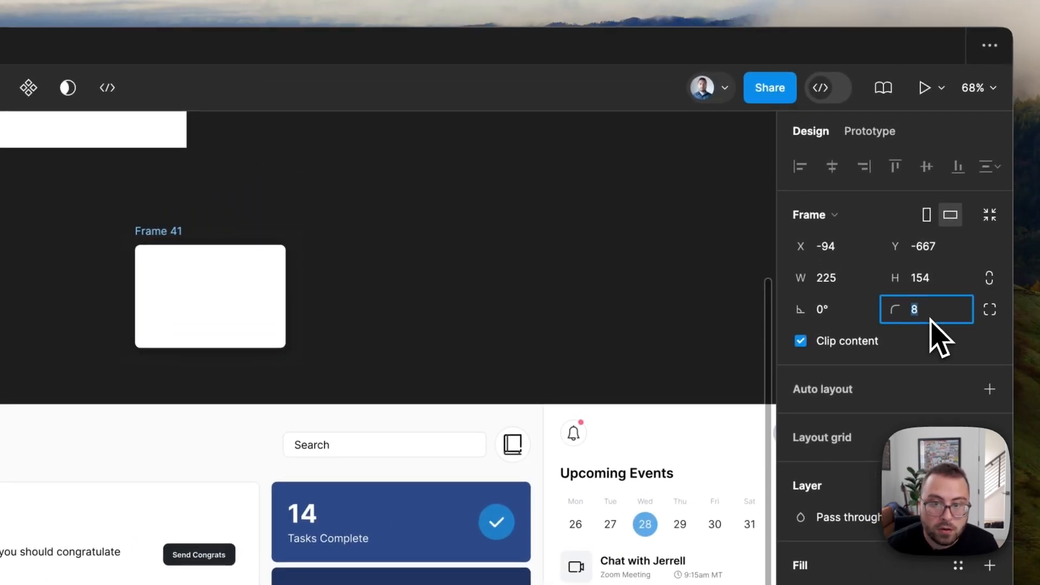
{"action": "left_click", "coordinate": [535, 203]}
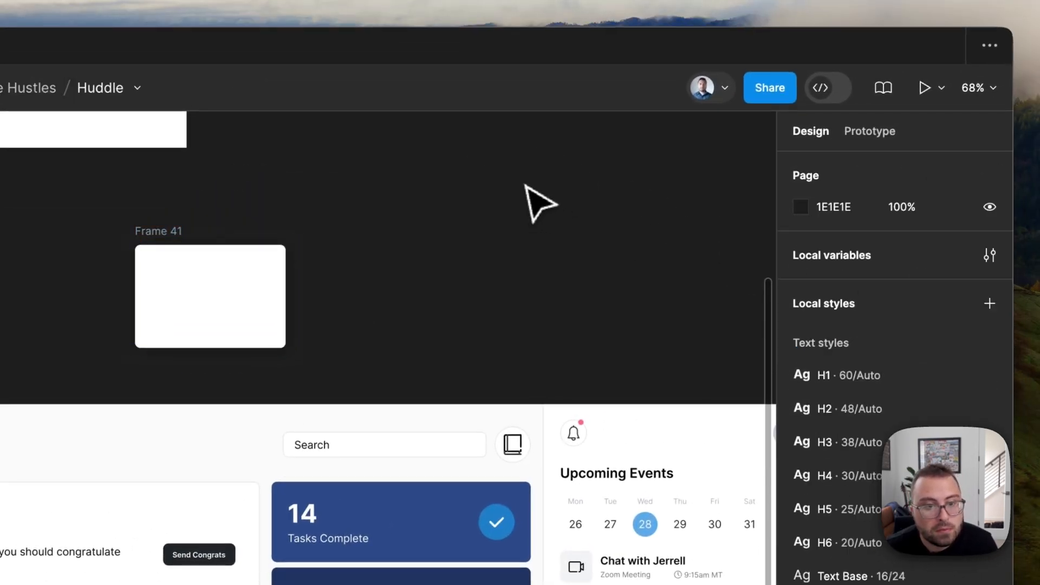
Align the overlay beneath the Send Congrats button's right edge and enable closing it when clicking outside.
{"action": "left_click", "coordinate": [885, 139]}
{"action": "left_click", "coordinate": [135, 401]}
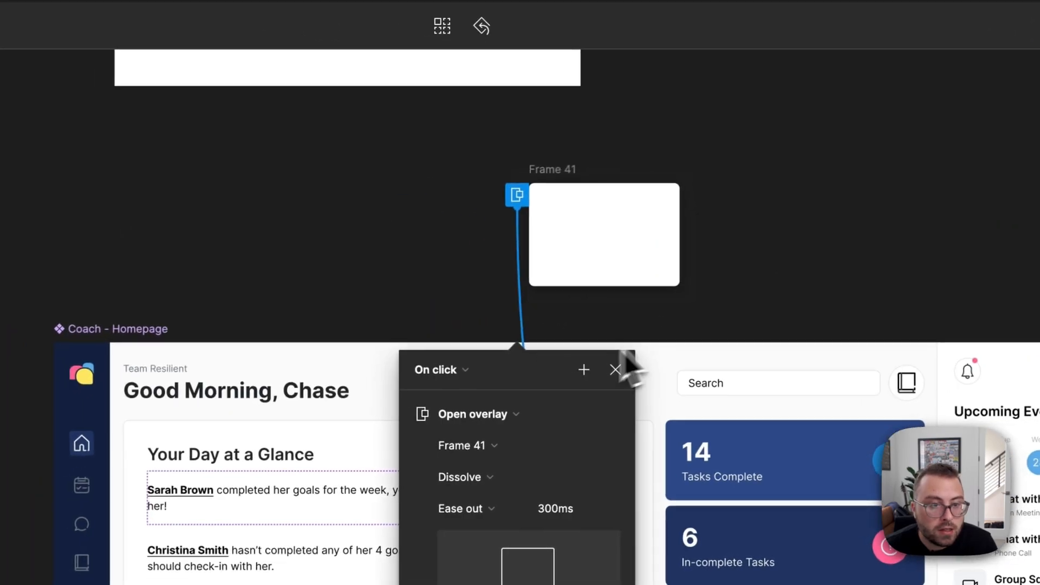
{"action": "left_click_drag", "start_coordinate": [626, 362], "coordinate": [351, 329]}
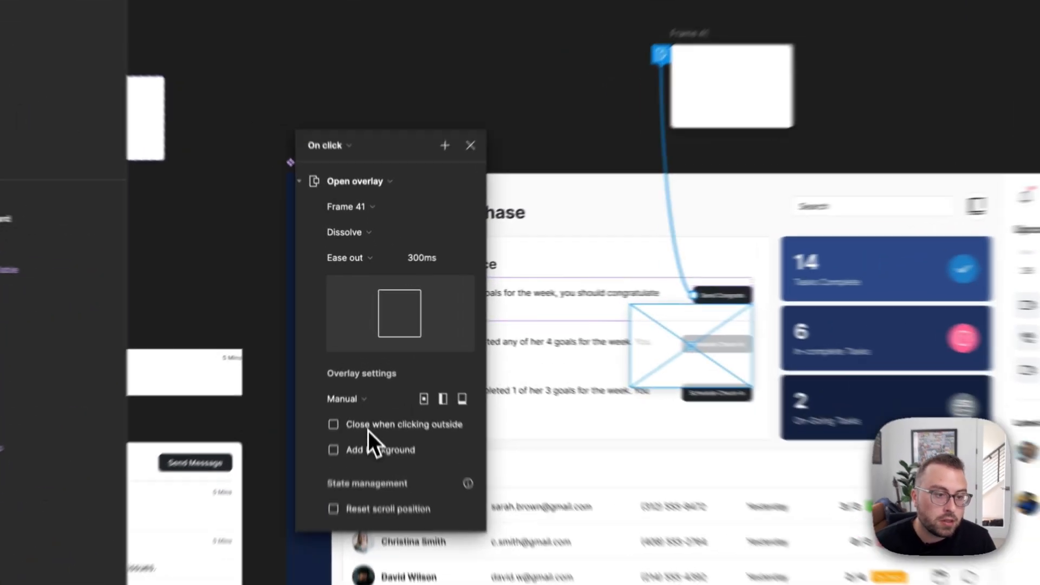
{"action": "left_click", "coordinate": [364, 371]}
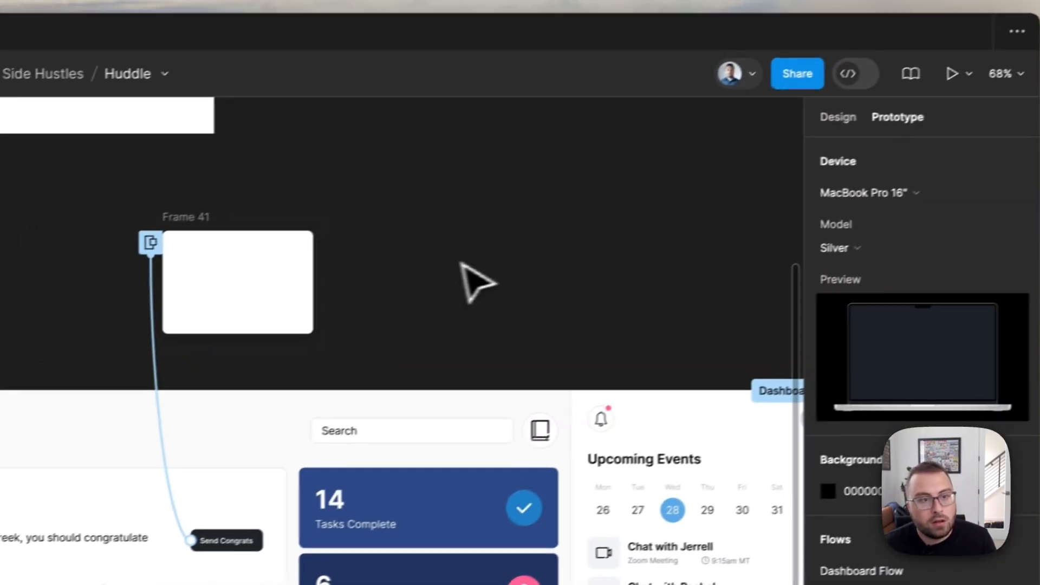
Retest the prototype by opening and closing the Send Congrats overlay on the coach dashboard.
{"action": "left_click", "coordinate": [252, 47]}
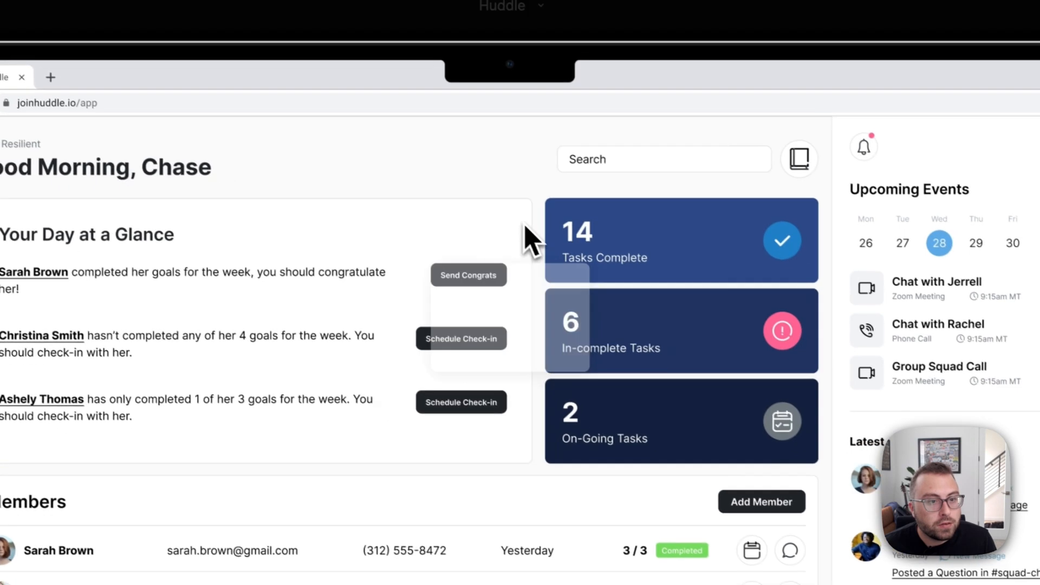
{"action": "left_click", "coordinate": [480, 266]}
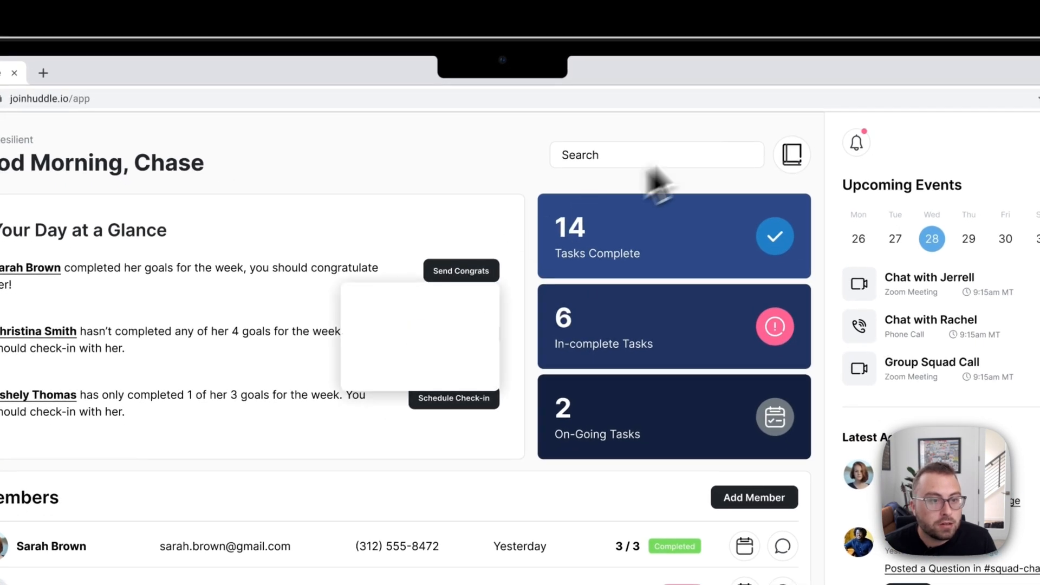
{"action": "left_click", "coordinate": [483, 272]}
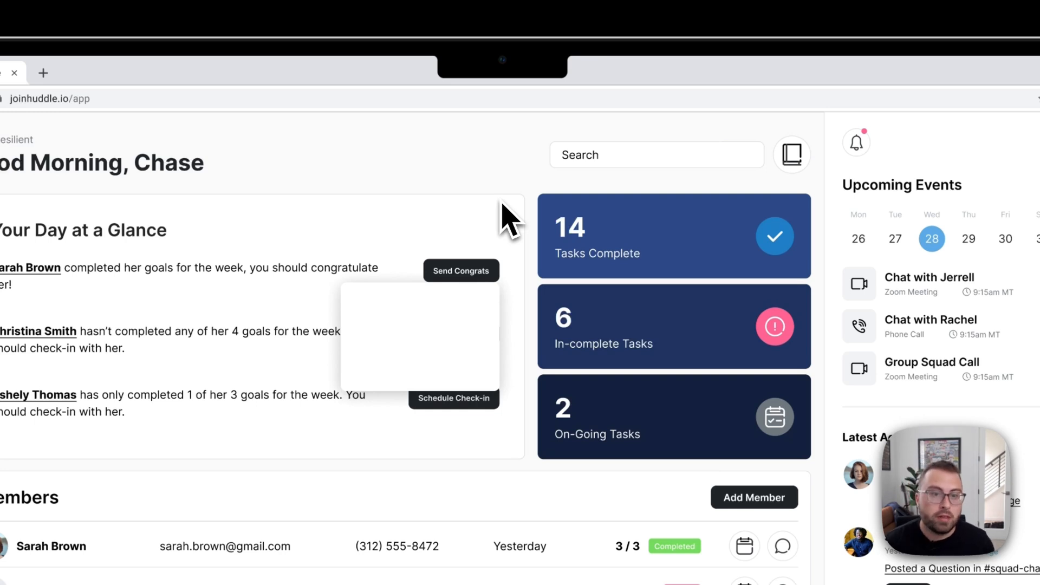
{"action": "left_click", "coordinate": [441, 273]}
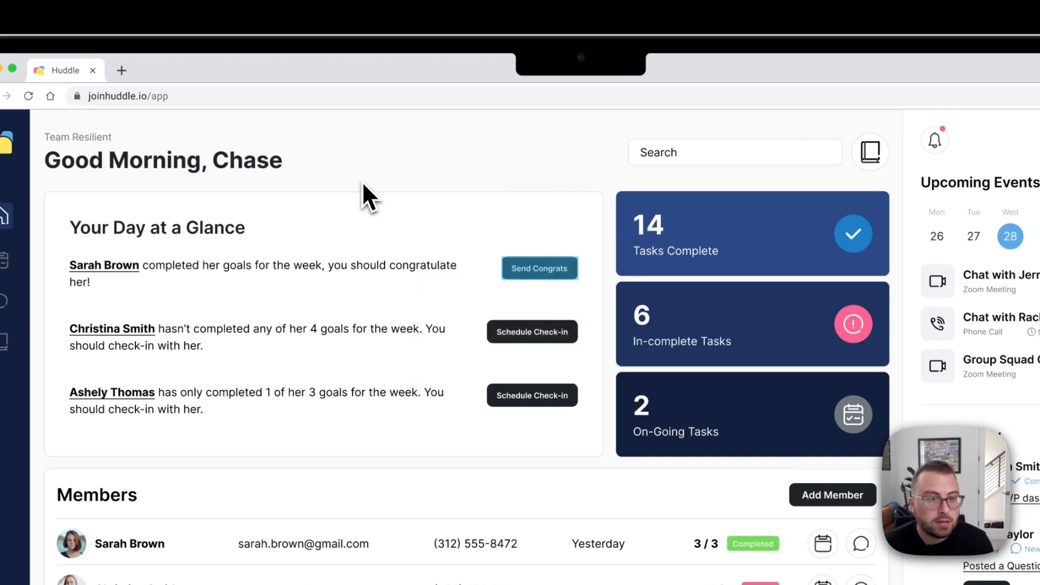
{"action": "left_click", "coordinate": [539, 277]}
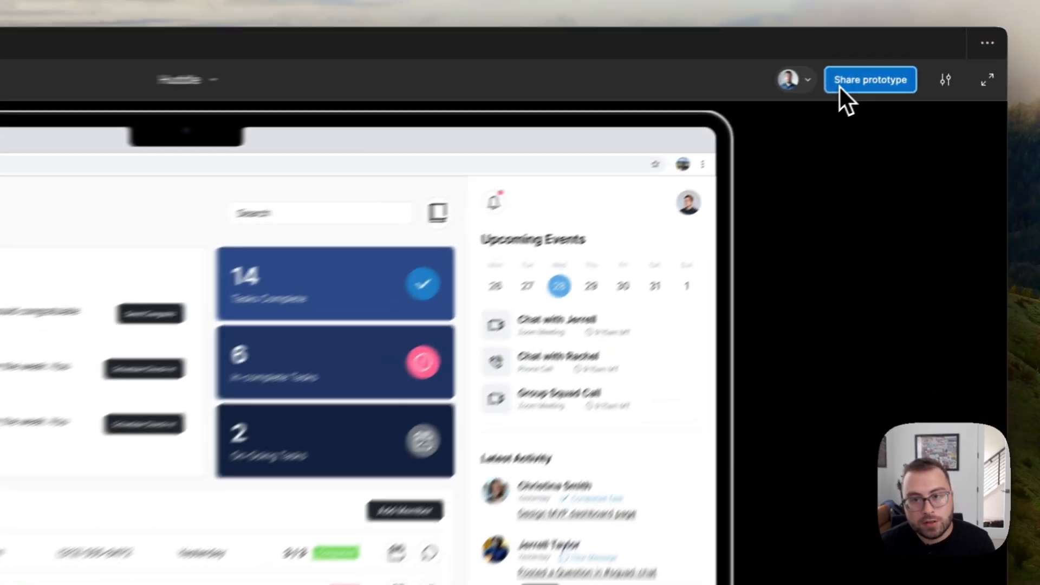
Set the prototype's sharing access to Anyone without requiring a password, save it, and copy the prototype link.
{"action": "left_click", "coordinate": [903, 58]}
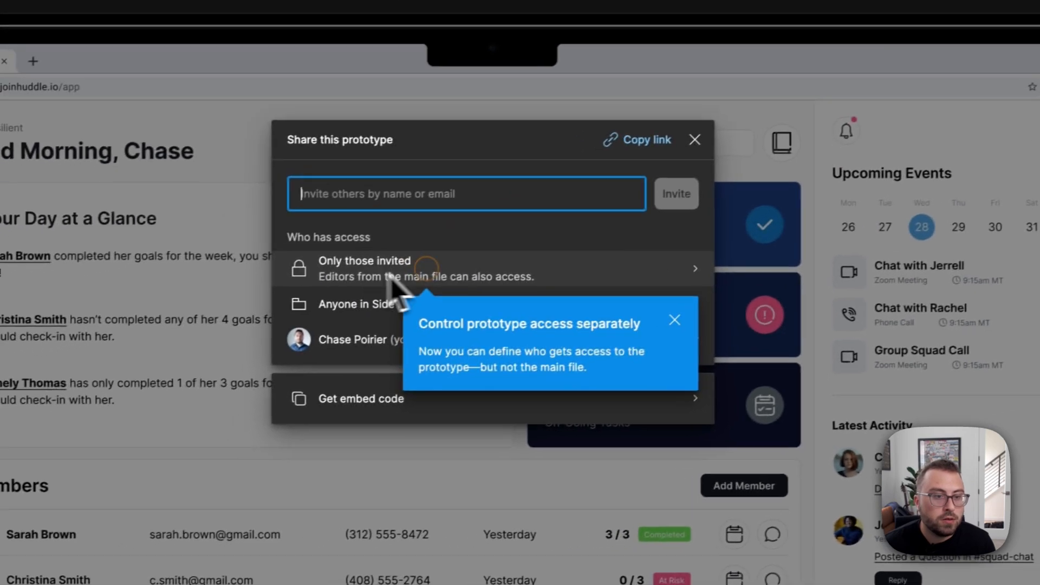
{"action": "left_click", "coordinate": [675, 320]}
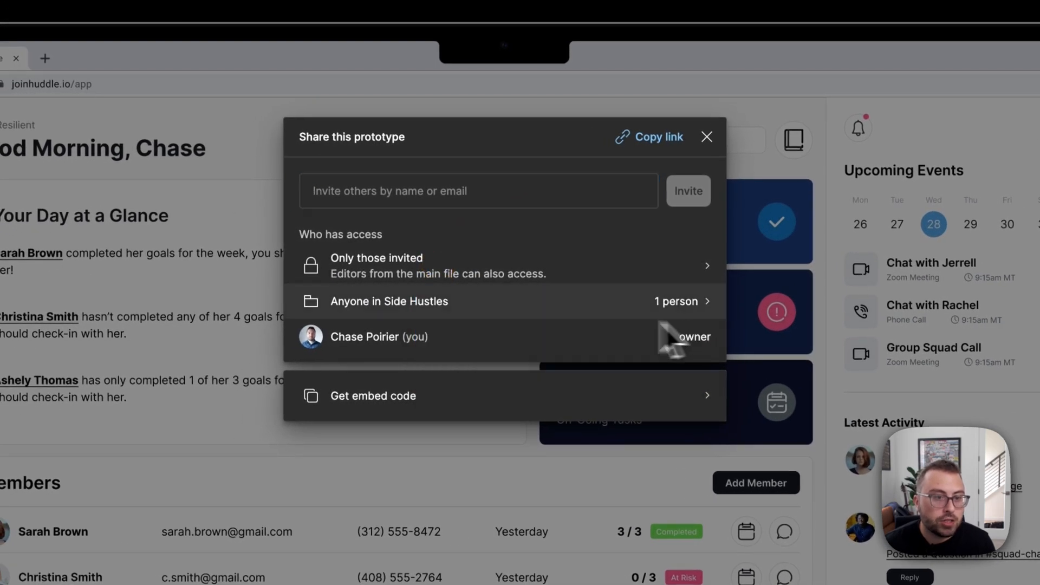
{"action": "left_click", "coordinate": [433, 265]}
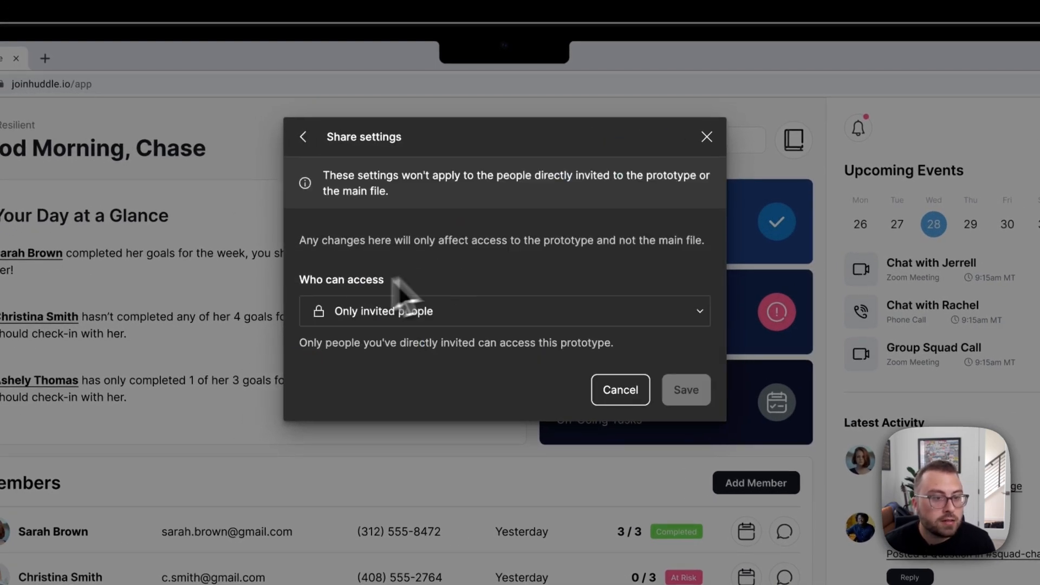
{"action": "left_click", "coordinate": [475, 304]}
{"action": "left_click", "coordinate": [436, 346]}
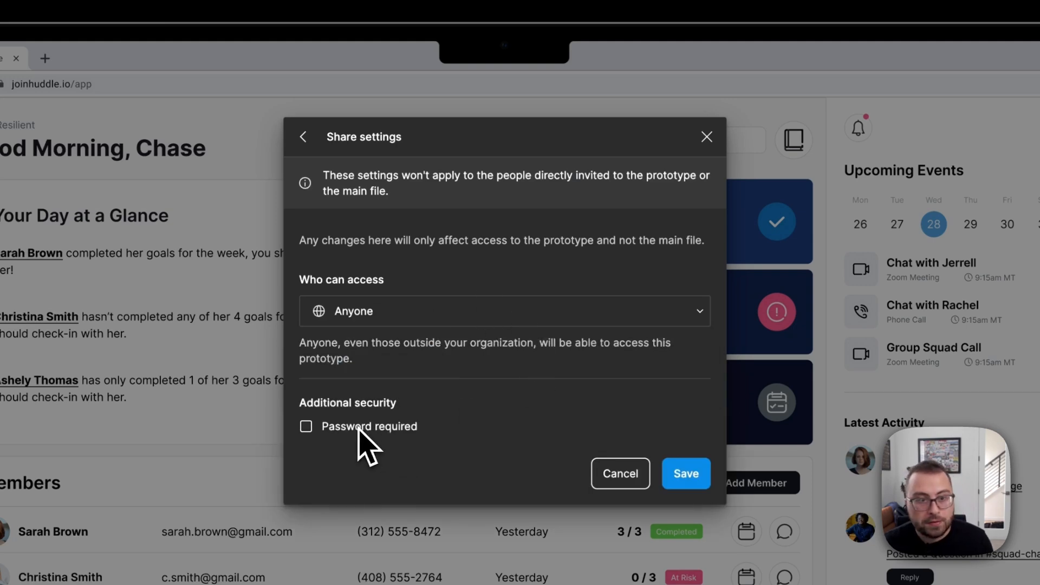
{"action": "left_click", "coordinate": [663, 472]}
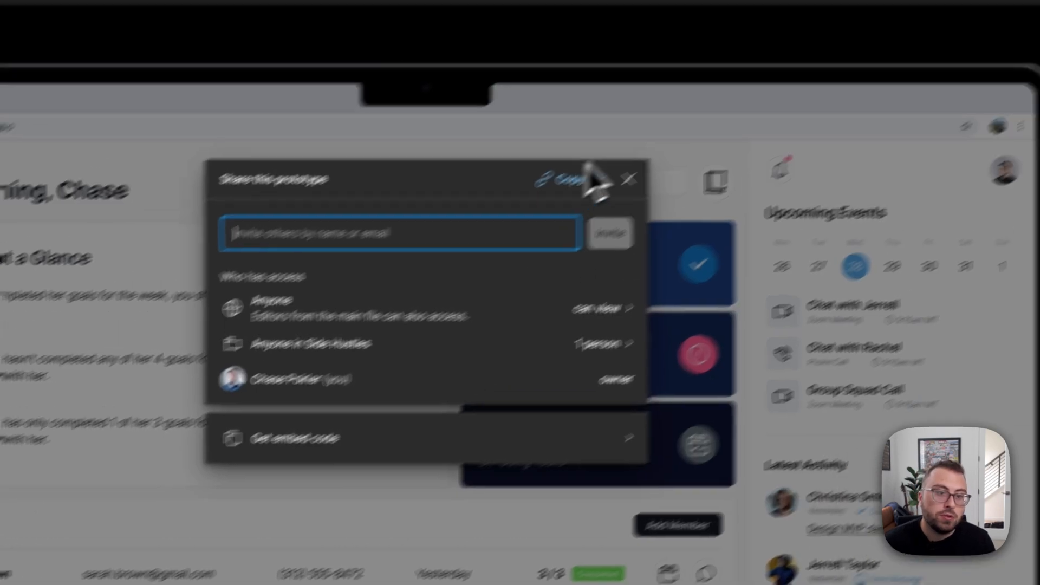
{"action": "left_click", "coordinate": [659, 136]}
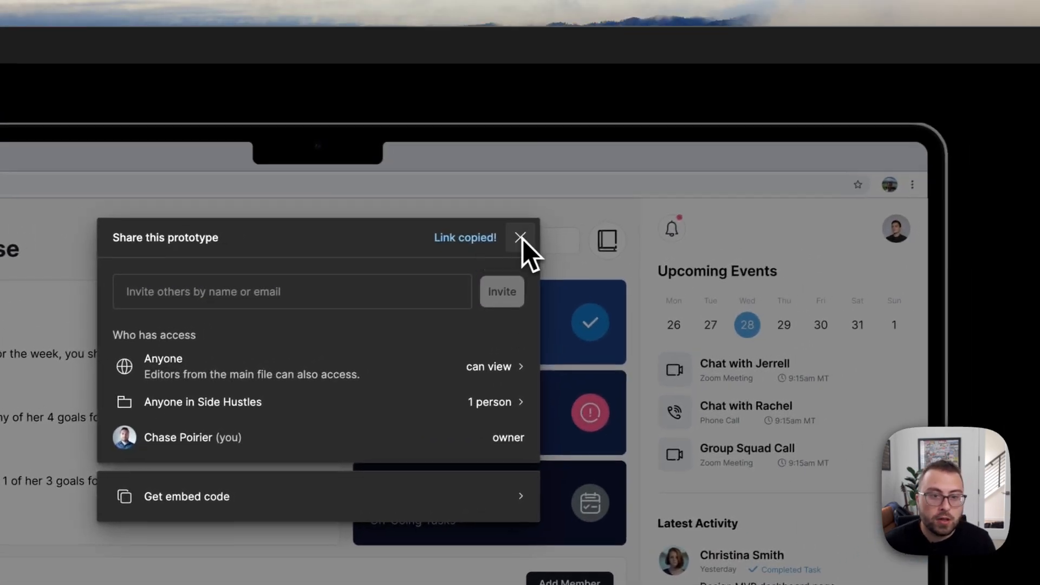
{"action": "left_click", "coordinate": [707, 136]}
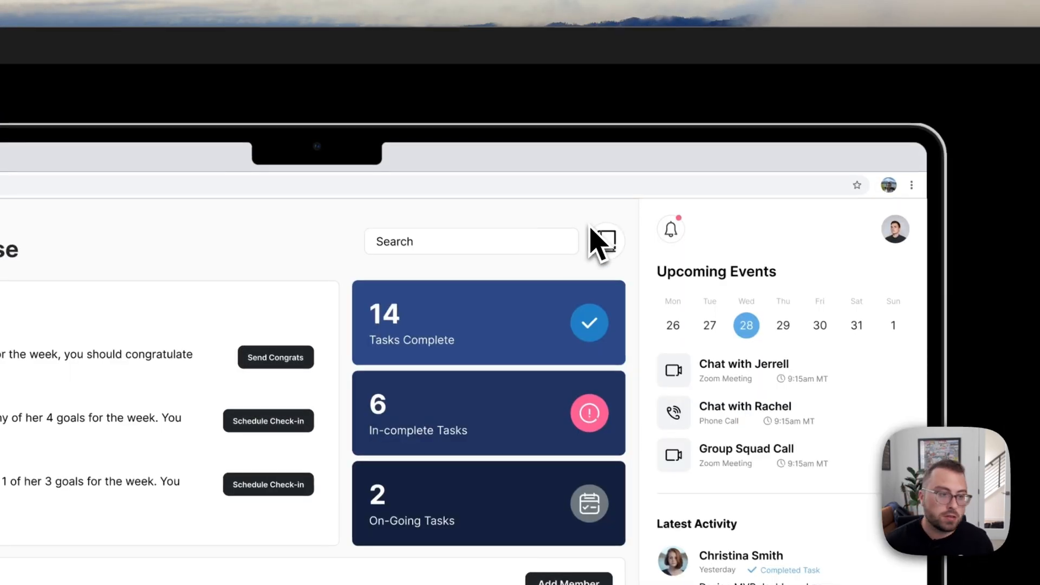